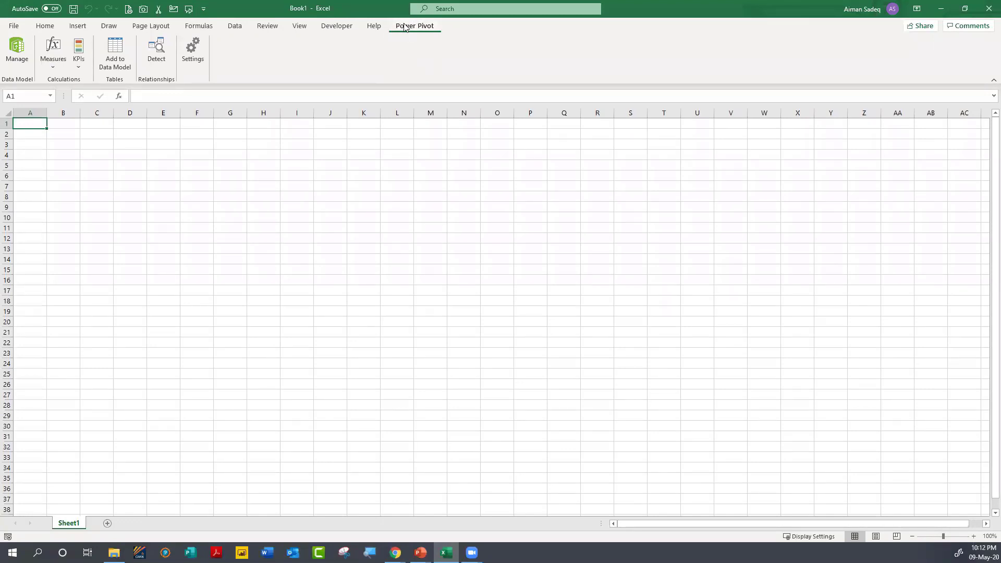
Step: Make sure the Developer tab is enabled among the main tabs in the ribbon customization options
click(330, 27)
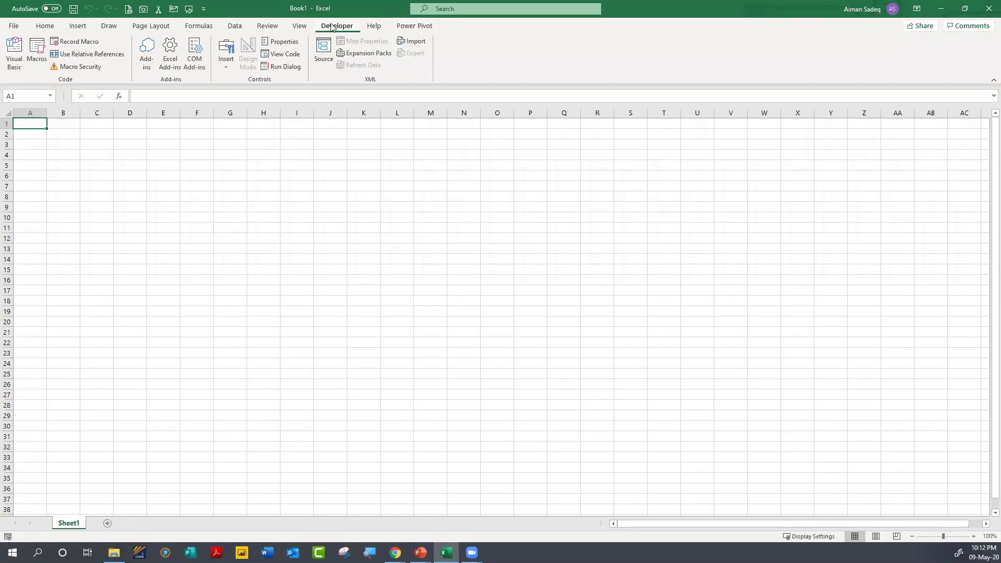
right_click(262, 31)
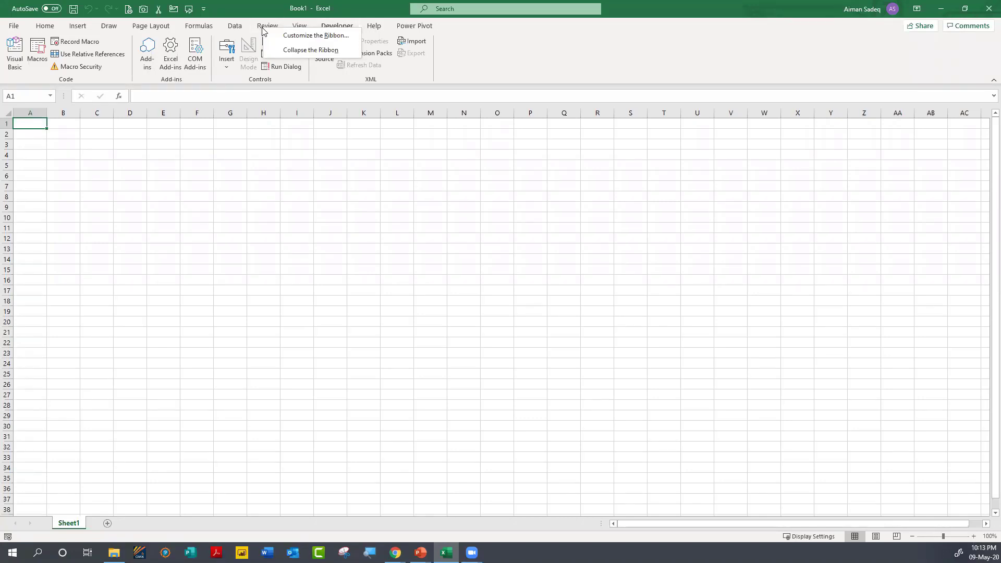
click(308, 39)
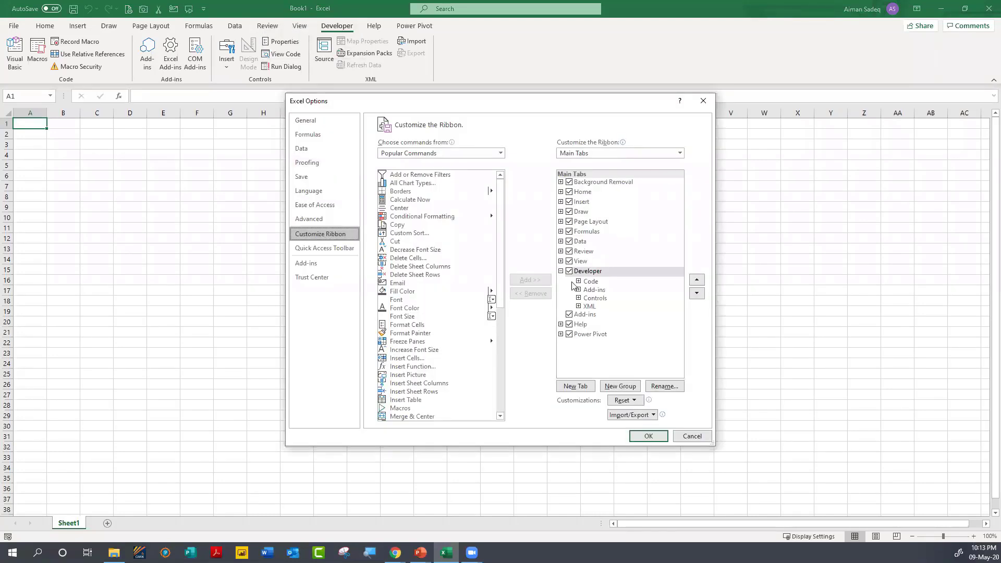
click(570, 275)
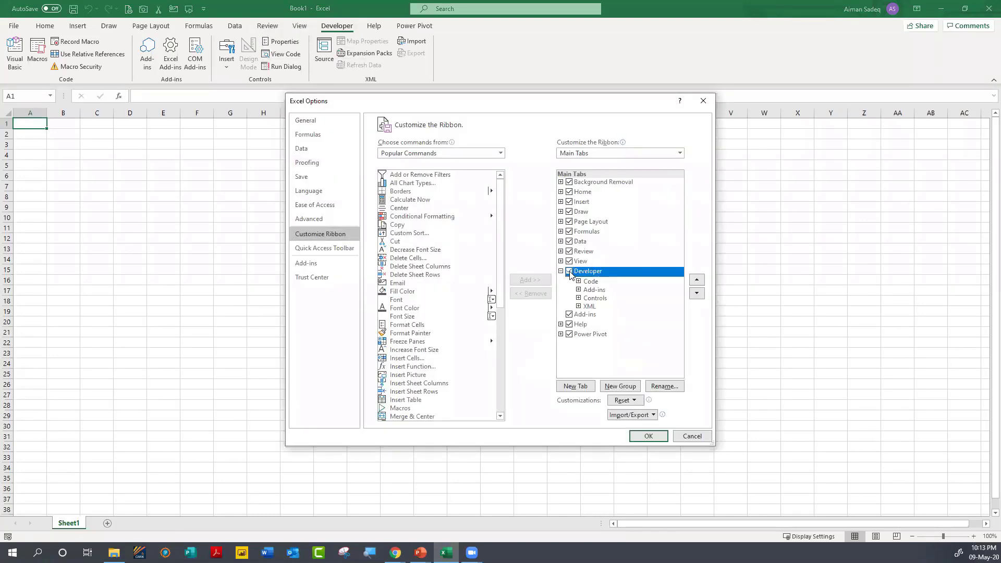
click(648, 436)
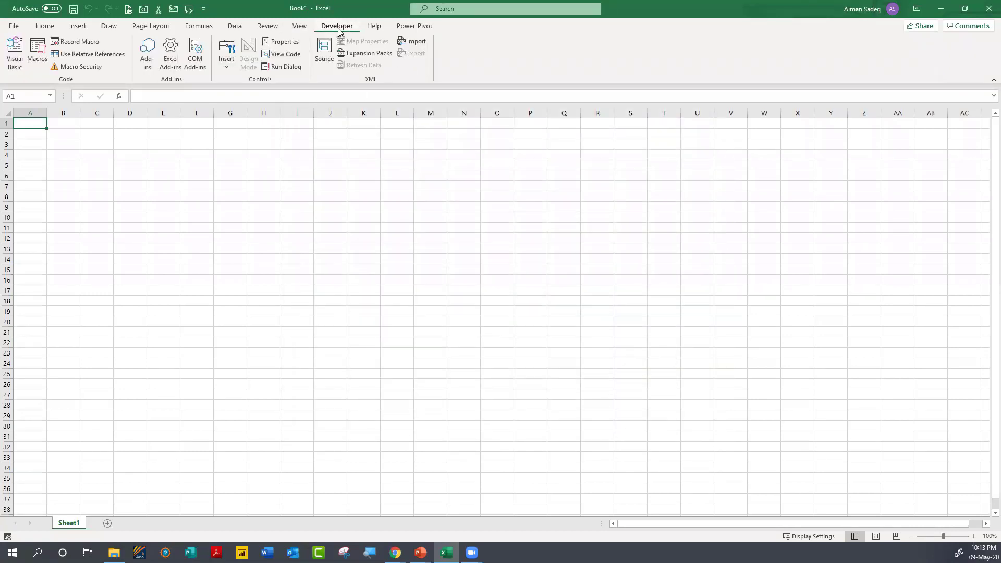
Step: Keep the Microsoft Power Pivot for Excel COM add-in enabled and show the Power Pivot commands
click(190, 46)
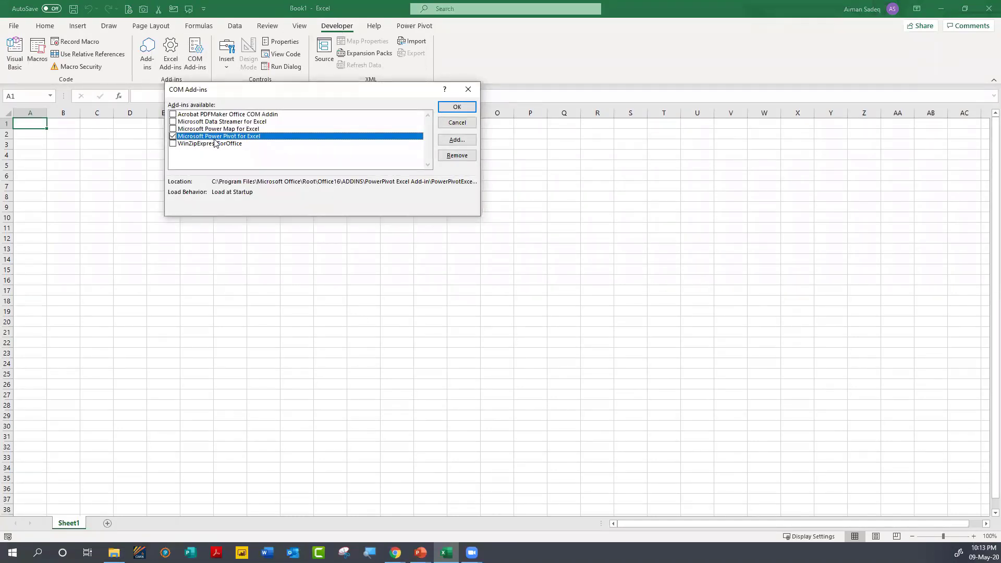
click(457, 107)
click(408, 27)
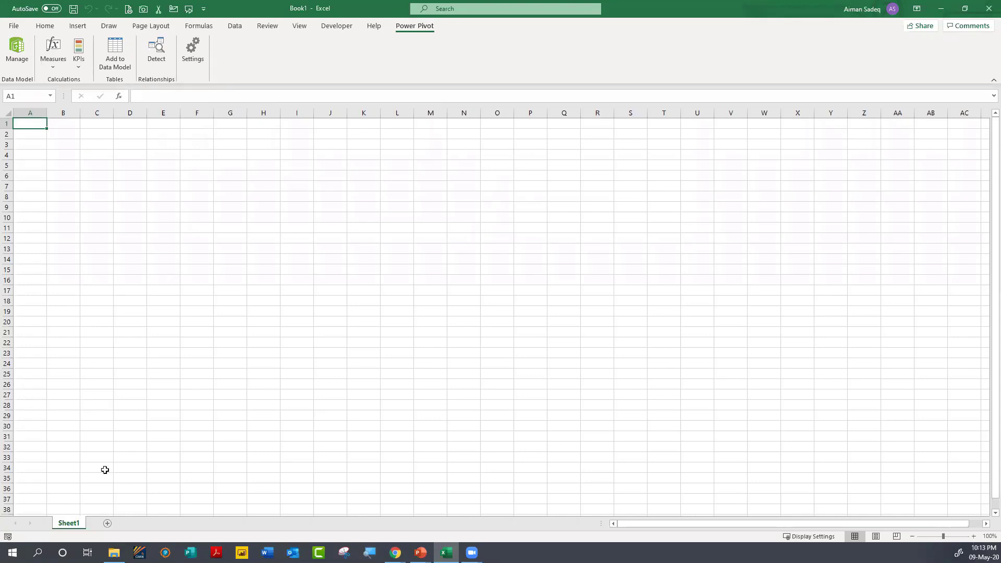
Step: Switch to File Explorer and look through the workbooks in the "Workshop 1 - Budget Data" folder
click(115, 553)
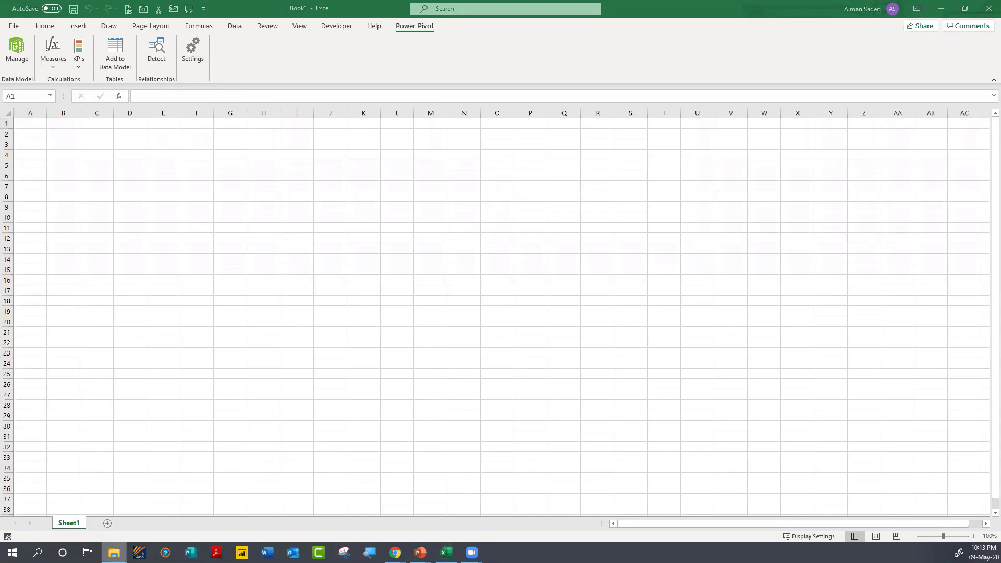
click(445, 553)
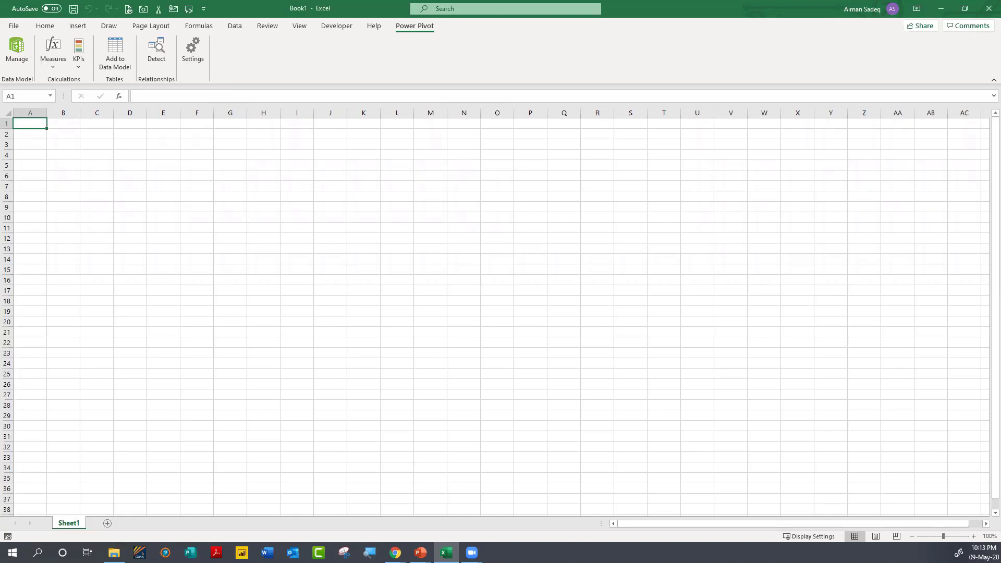
click(114, 552)
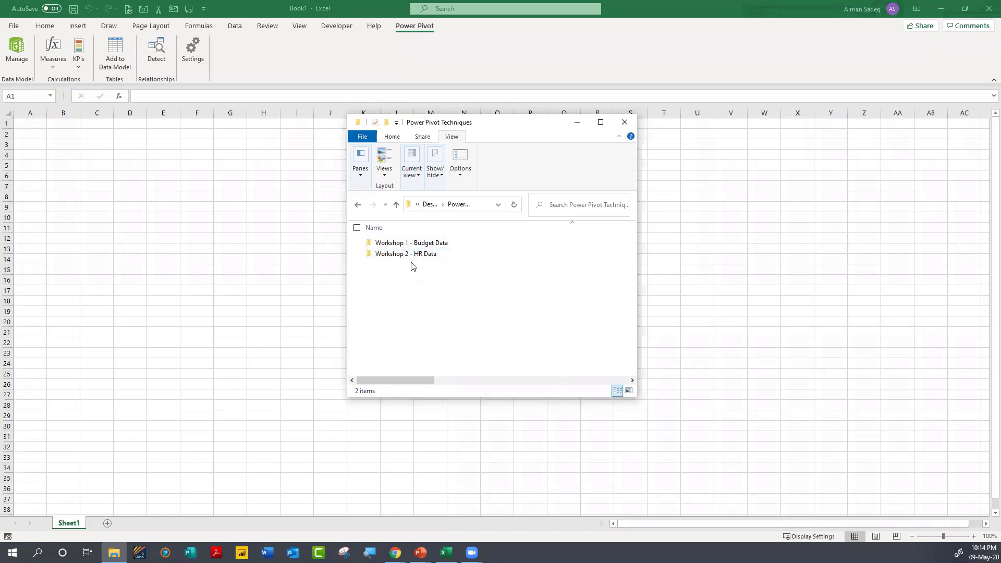
double_click(408, 244)
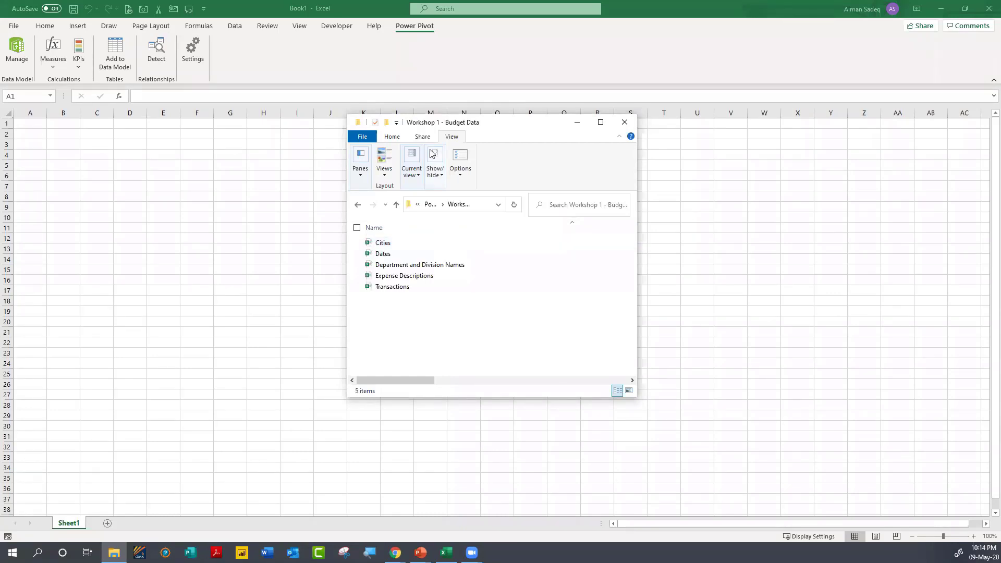
drag(387, 113, 270, 98)
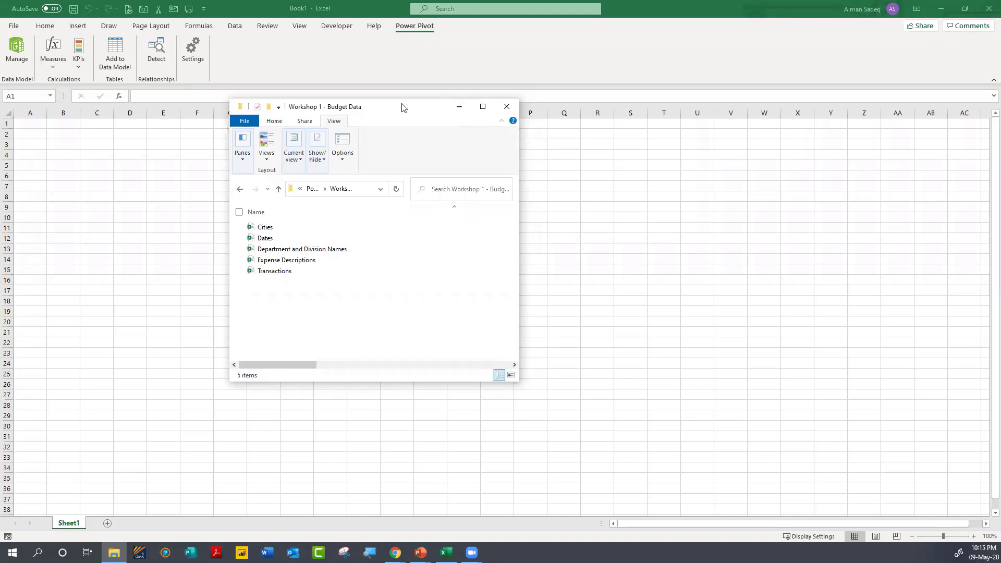
drag(404, 108, 1000, 108)
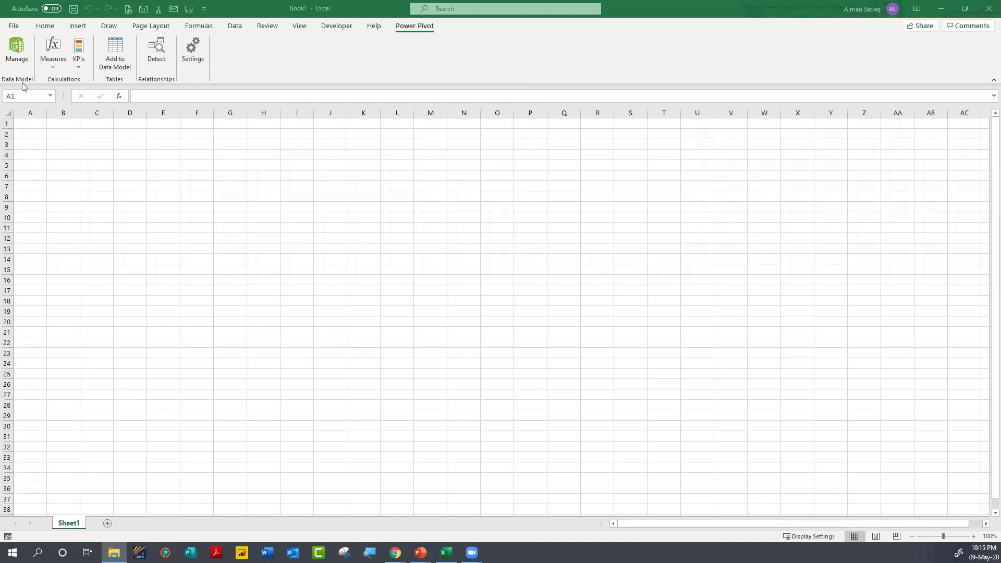
Step: Open the Power Pivot data model and permanently delete its existing CITIES table
click(17, 50)
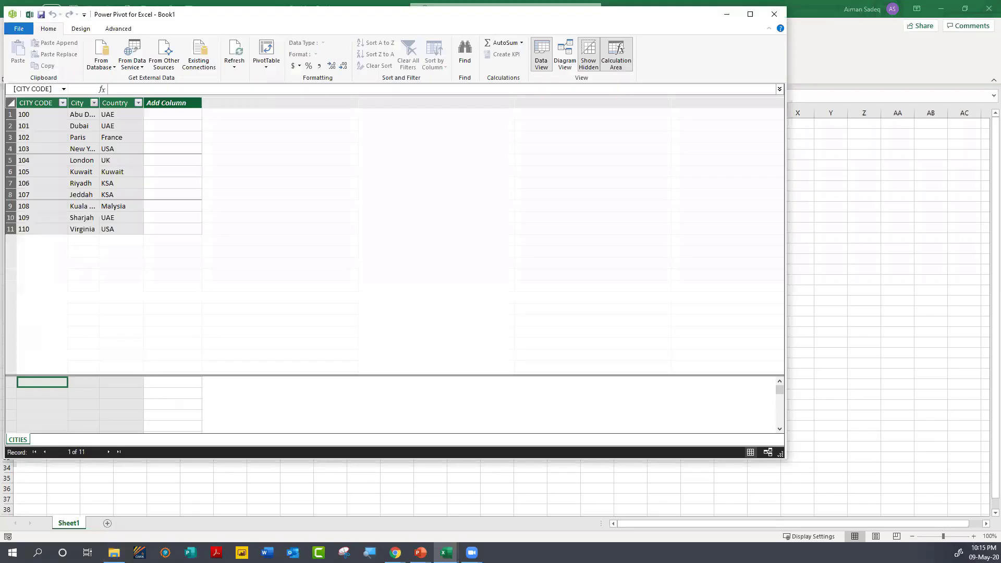
right_click(21, 442)
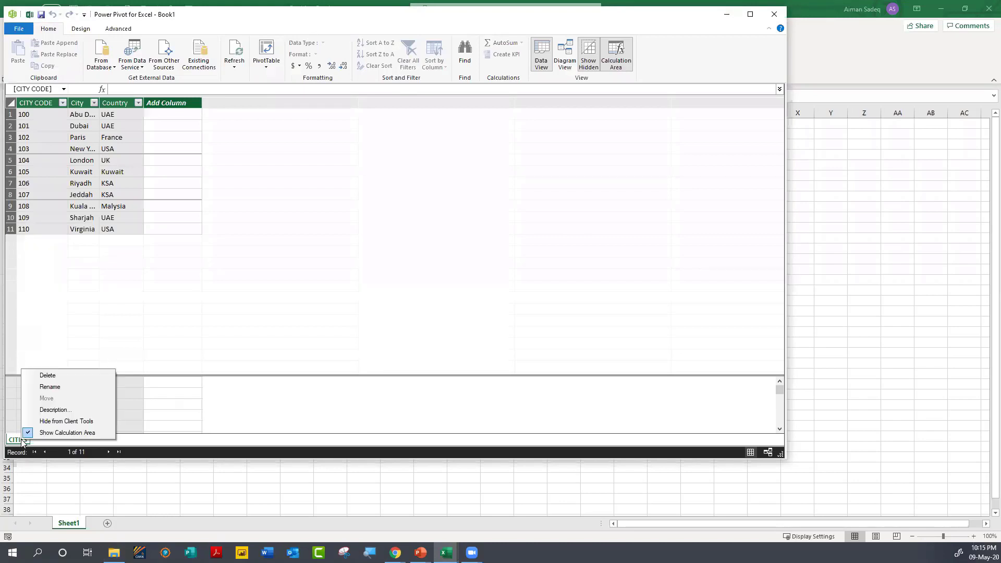
click(48, 376)
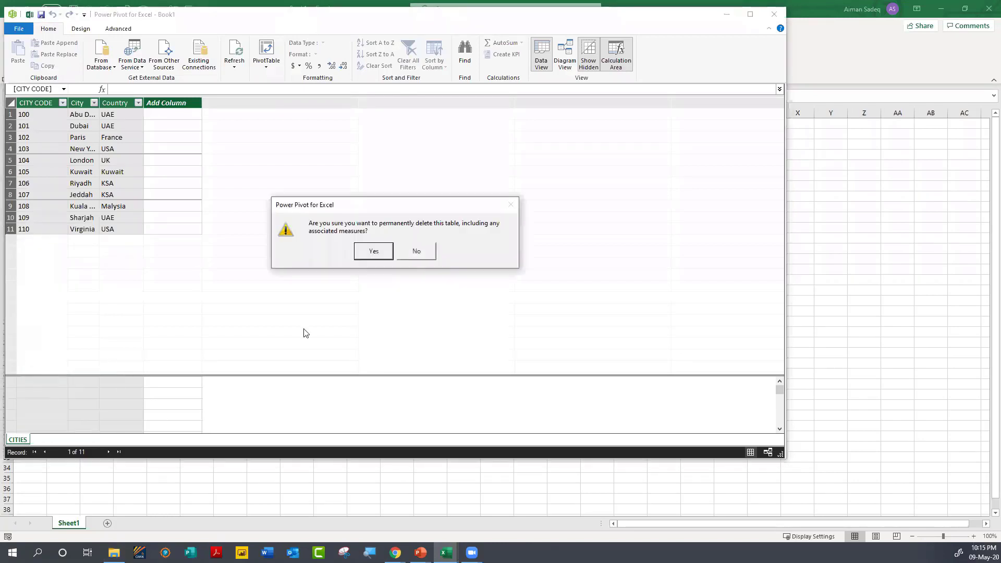
click(369, 253)
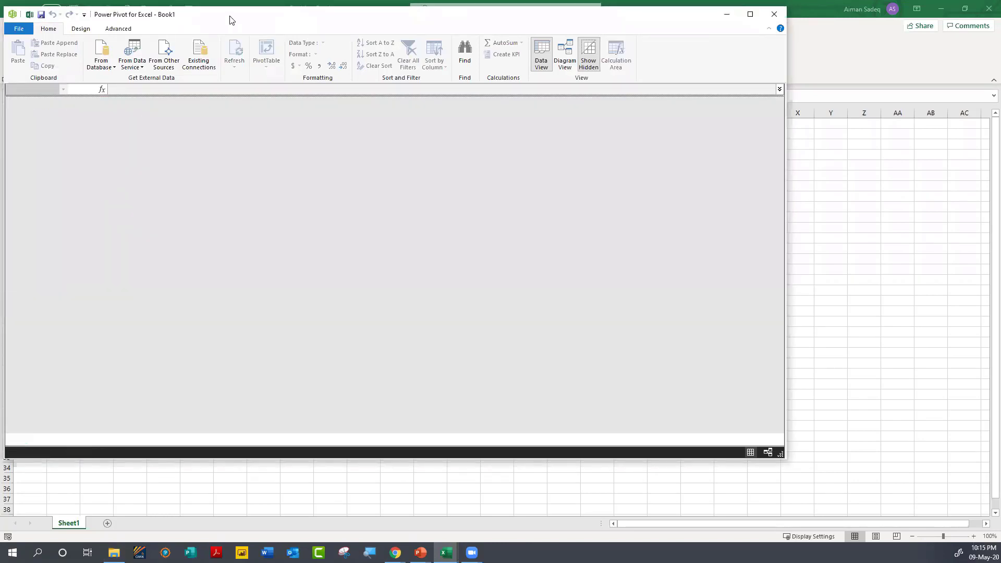
drag(230, 15, 384, 32)
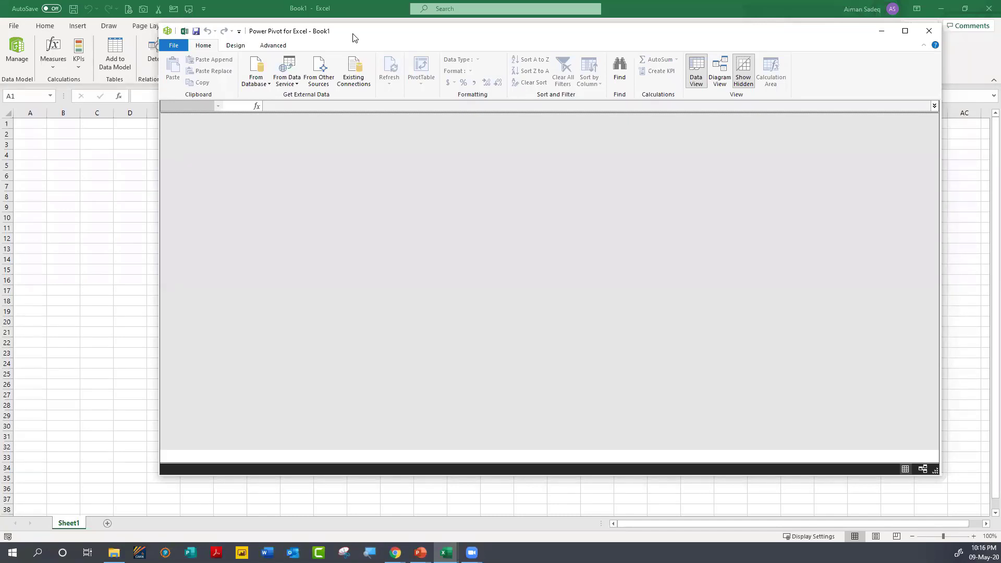
click(320, 73)
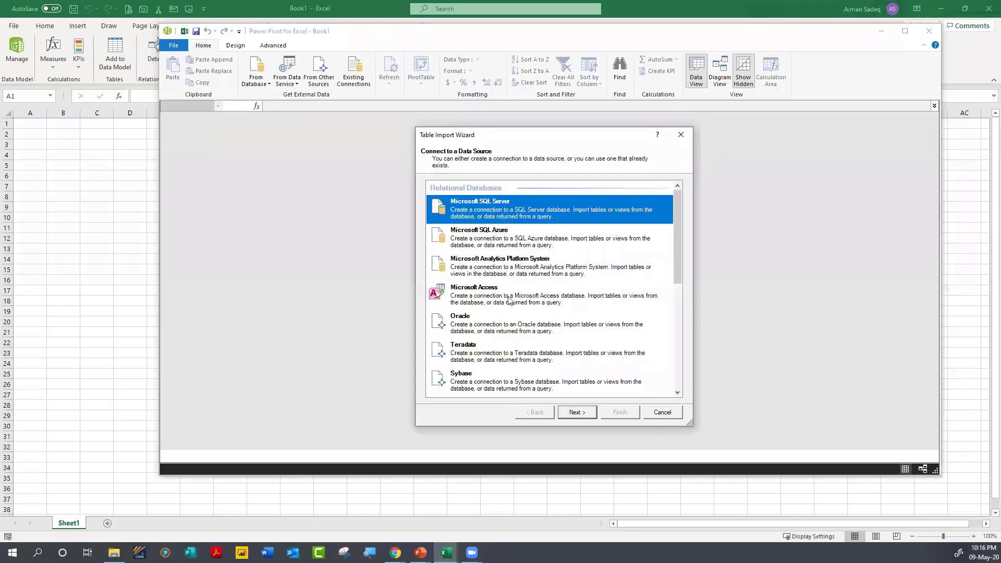
scroll(508, 301, down, 5)
scroll(509, 300, down, 1)
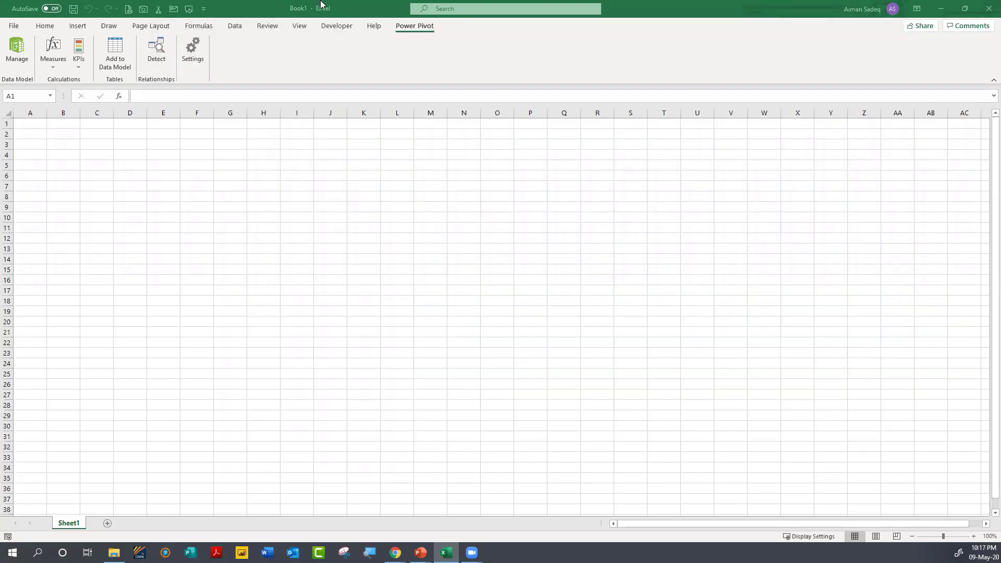
Step: Open the data model window and start an external data import with Excel File as the source
click(14, 54)
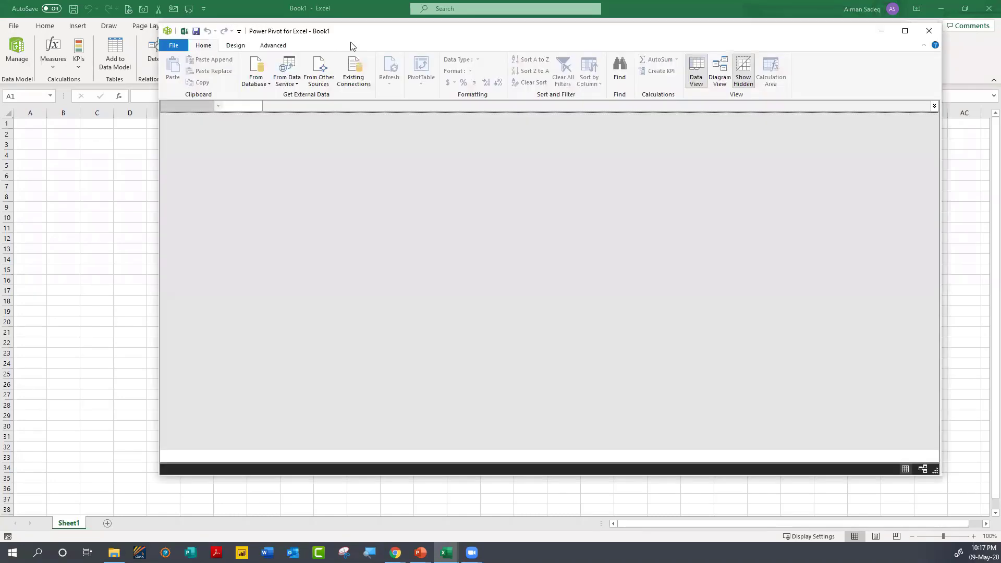
drag(352, 39, 300, 44)
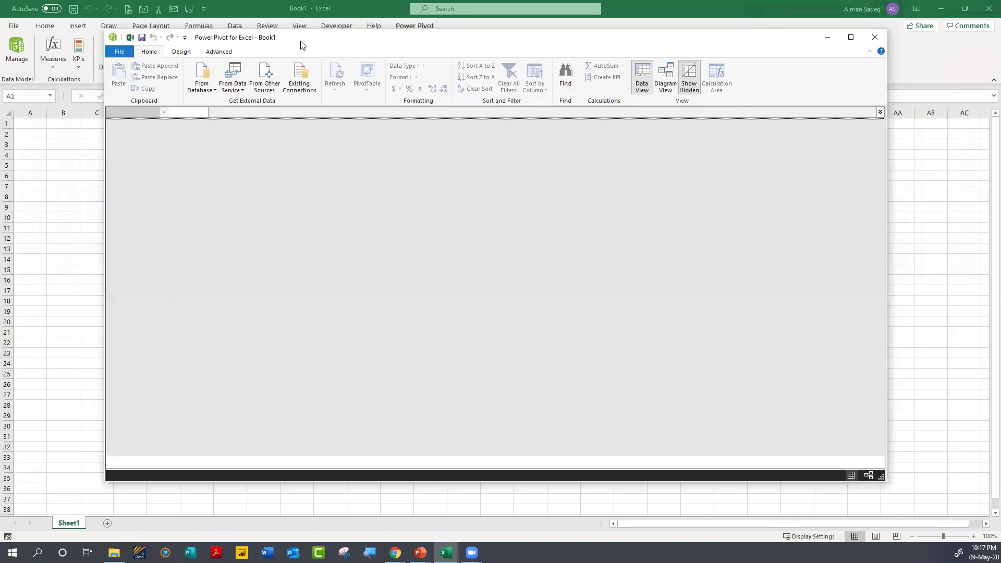
click(269, 74)
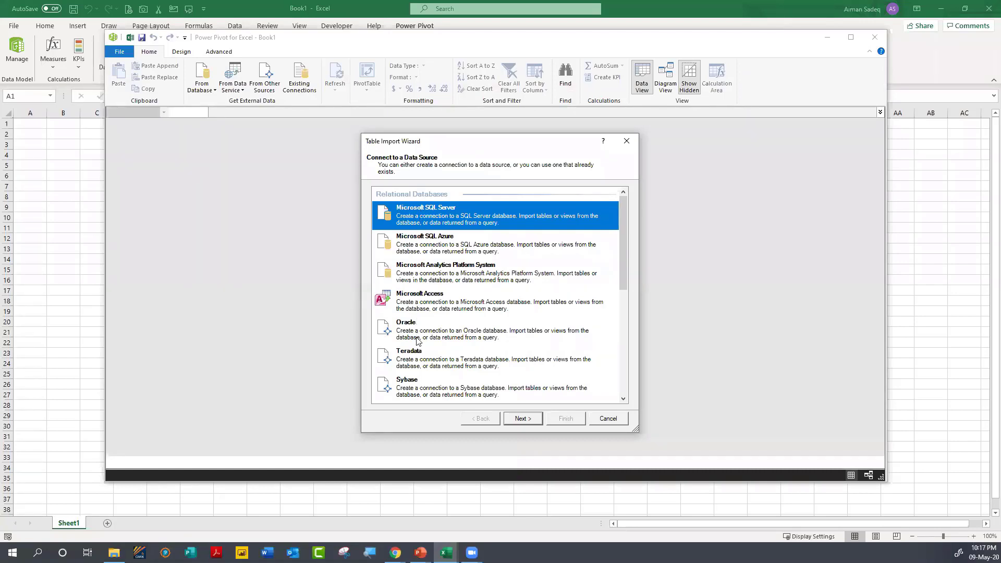
scroll(419, 344, down, 8)
scroll(418, 349, down, 1)
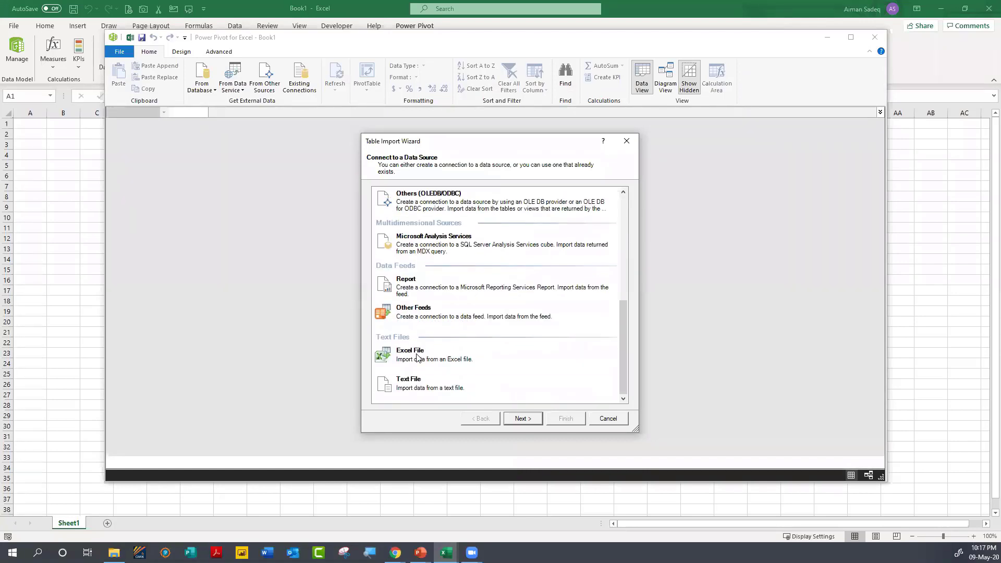
click(419, 358)
click(520, 420)
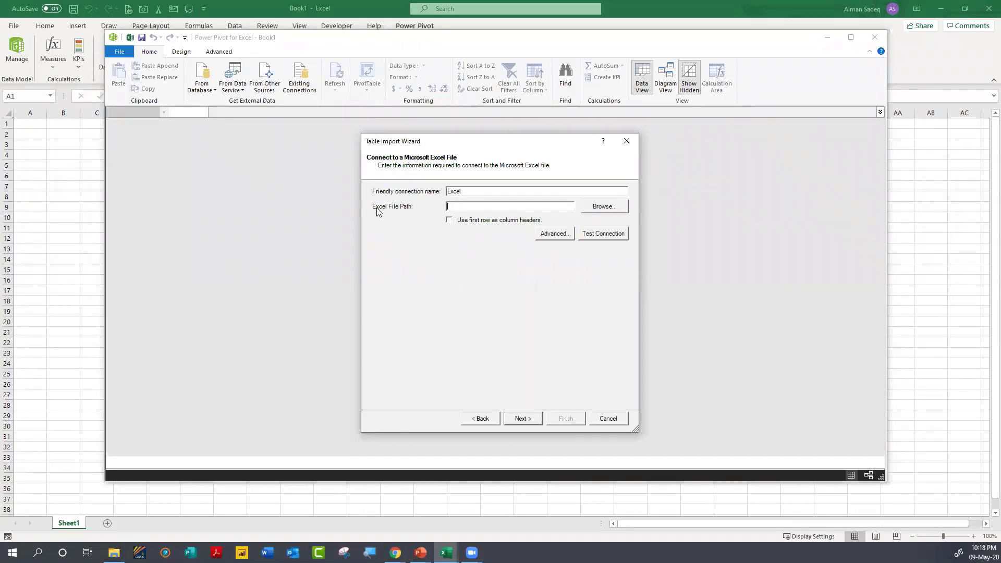
Step: Connect to the Cities workbook with its first row as column headers and test the connection
click(604, 206)
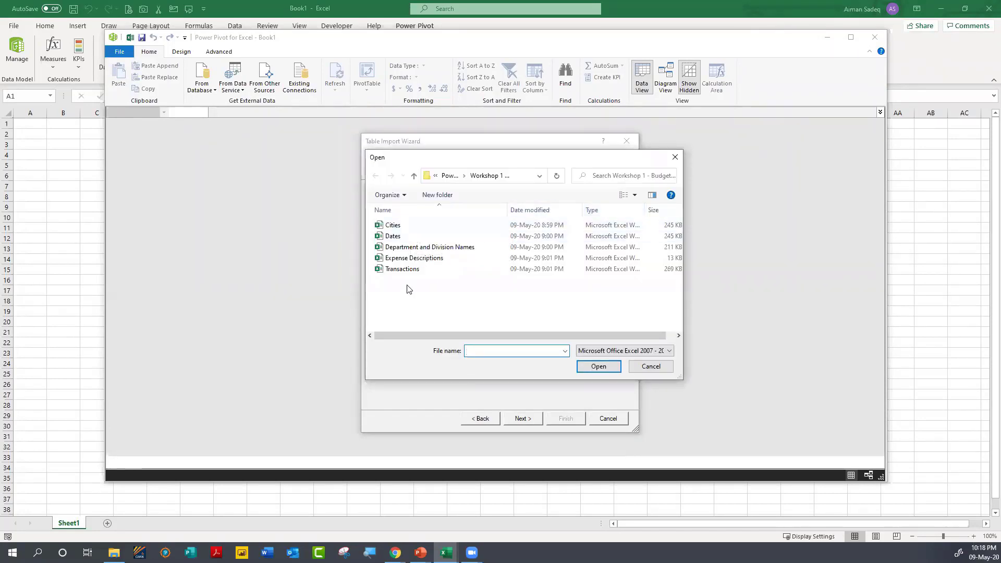
double_click(402, 226)
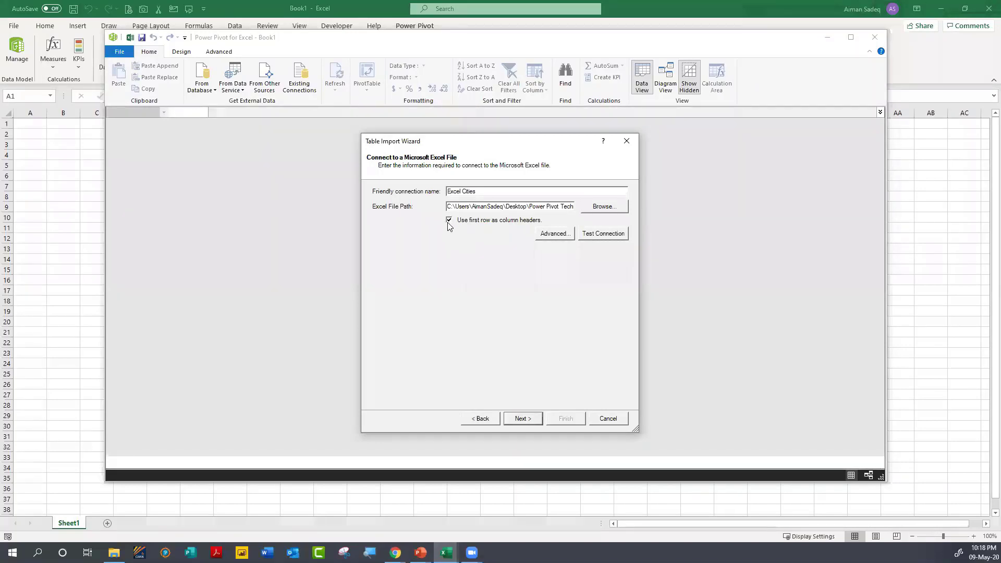
click(595, 235)
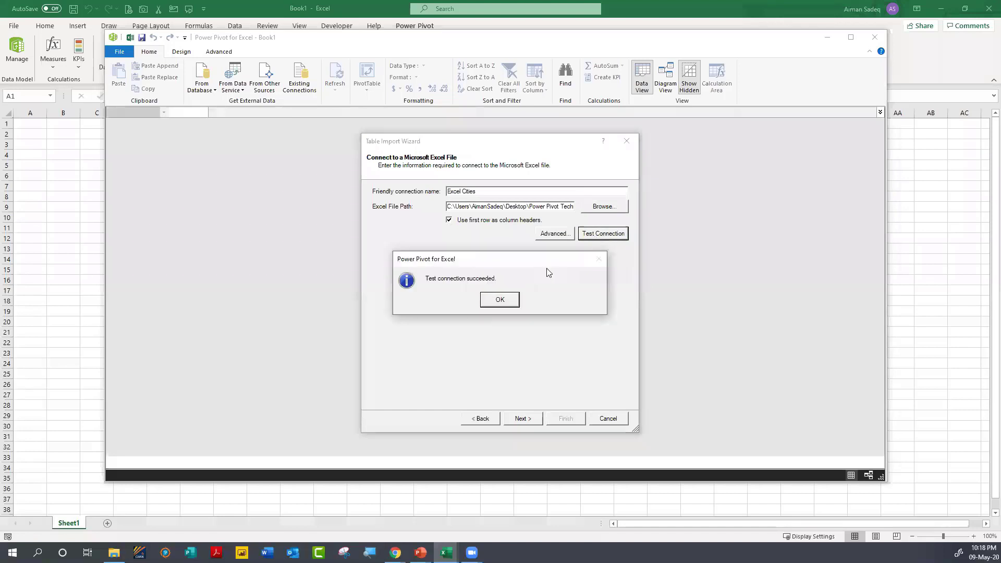
click(484, 301)
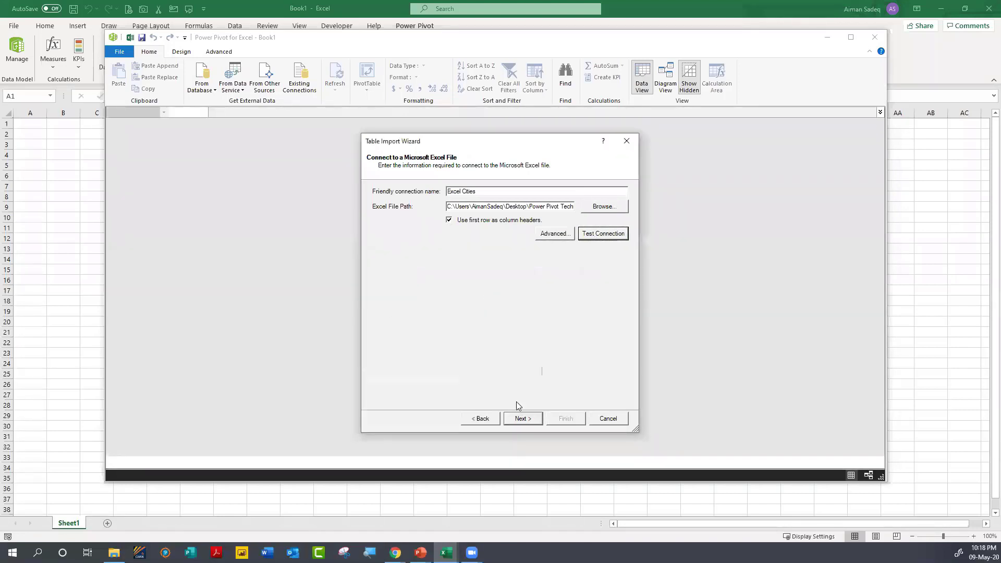
Step: Import the CITIES$ source table into the data model as CITIES and close the import wizard
click(522, 419)
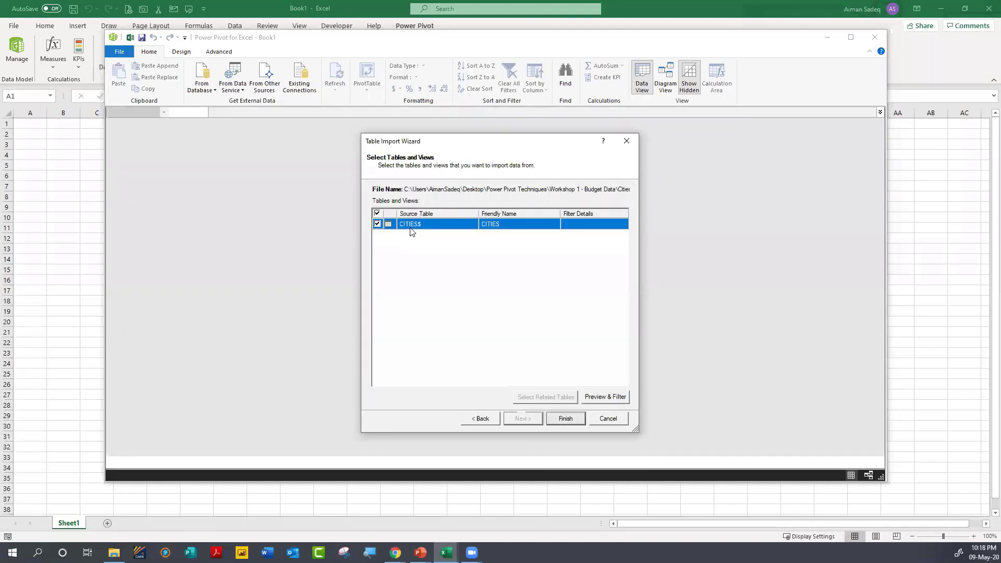
click(564, 421)
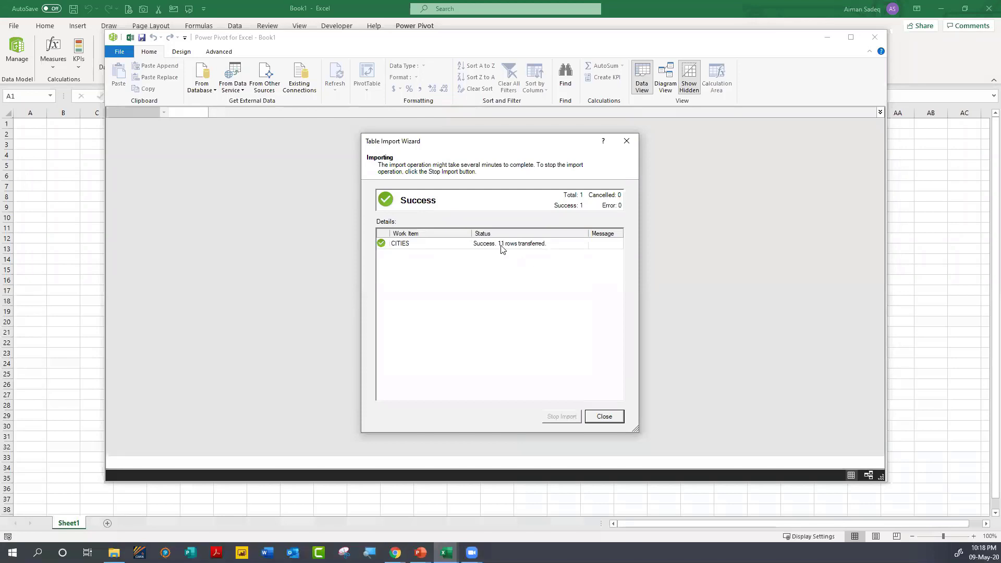
click(596, 420)
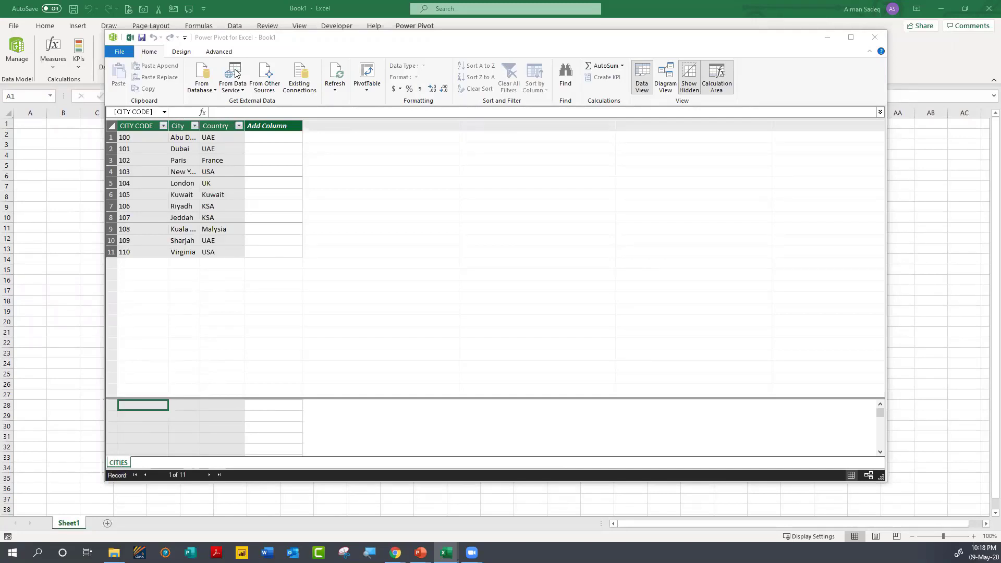
Step: Start an external import from an Excel file and connect to the Dates workbook with its first row as column headers
click(270, 78)
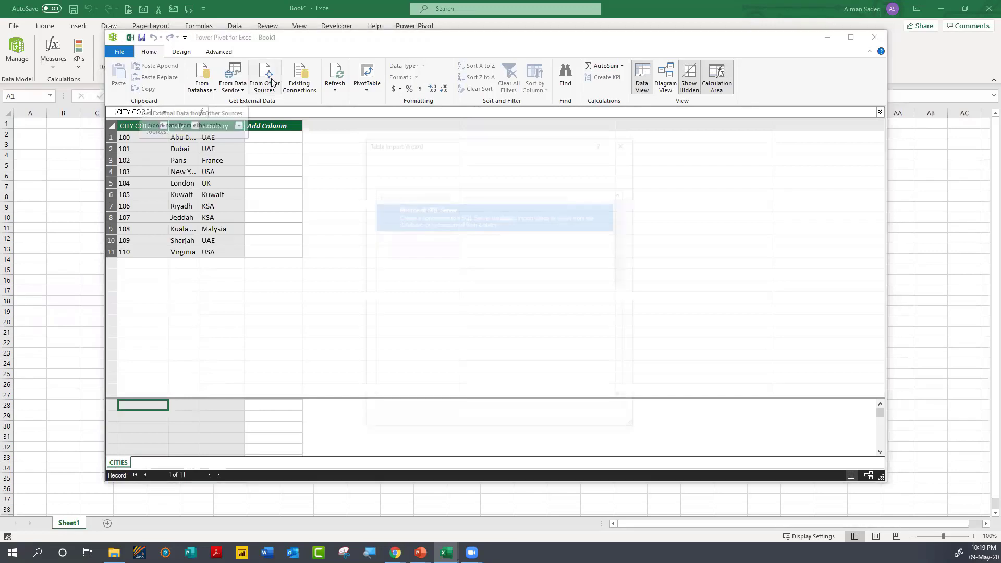
scroll(447, 340, down, 3)
scroll(447, 340, down, 3)
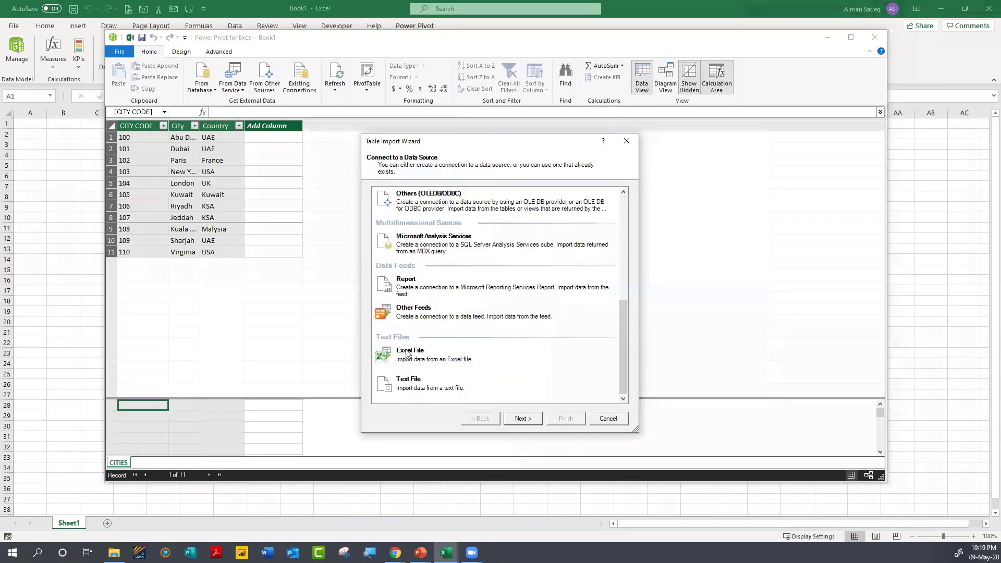
double_click(409, 354)
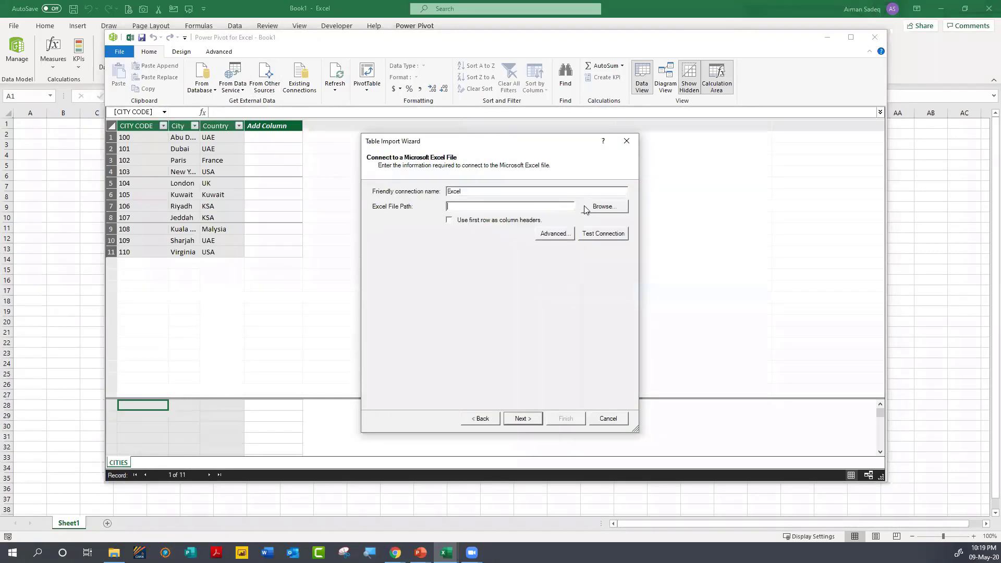
click(602, 207)
click(398, 237)
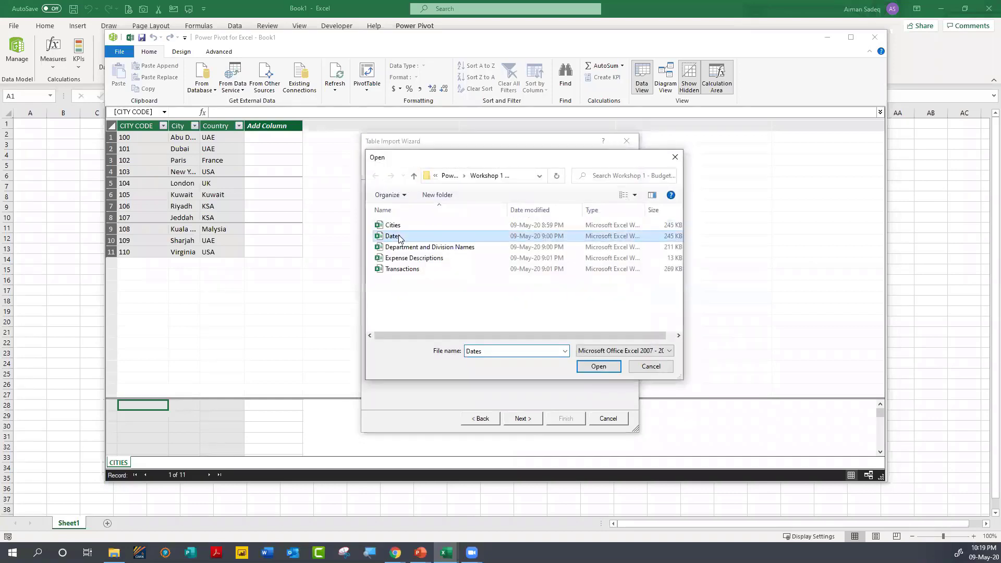
double_click(399, 237)
click(447, 221)
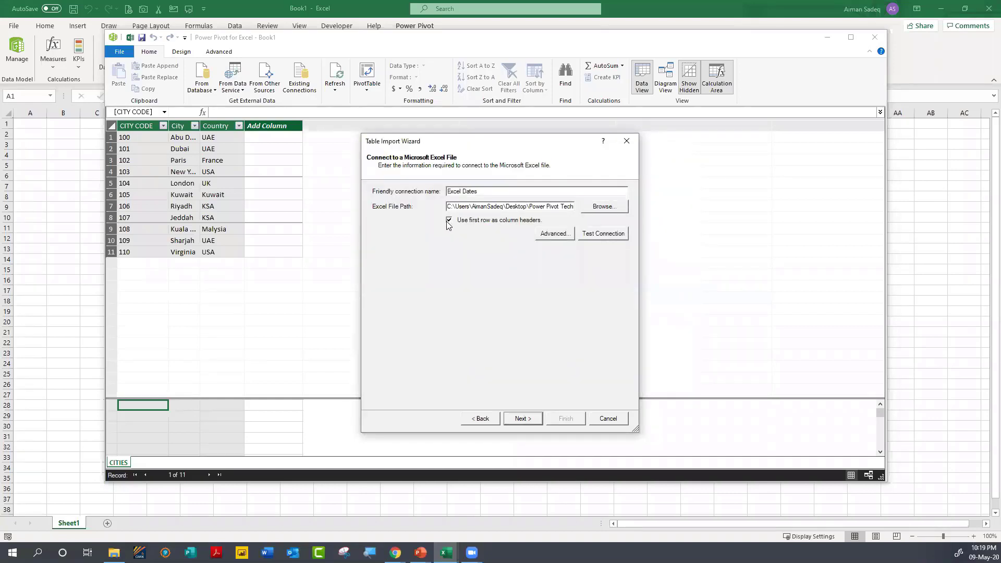
Step: Import the DATES$ source table into the data model as DATES and close the import wizard
click(521, 419)
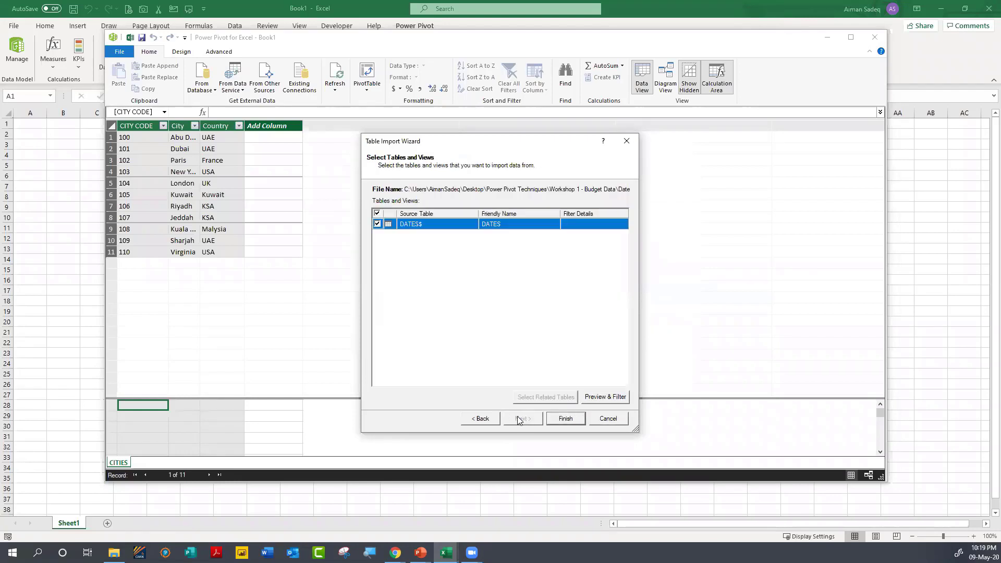
click(565, 419)
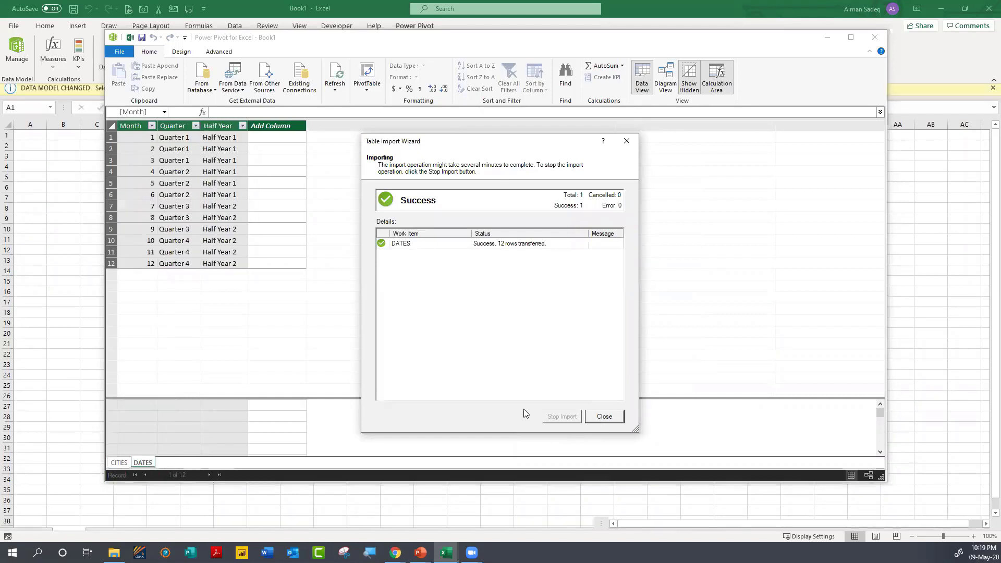
key(Return)
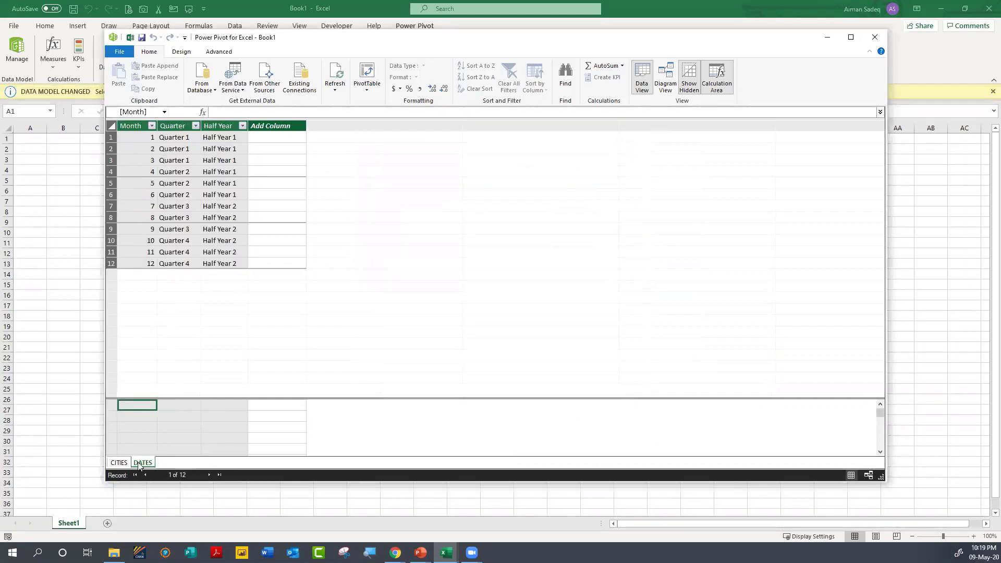
Step: Import the DEPARTMENT REFERENCE table from the Department and Division Names Excel workbook, using its first row as column headers
click(272, 76)
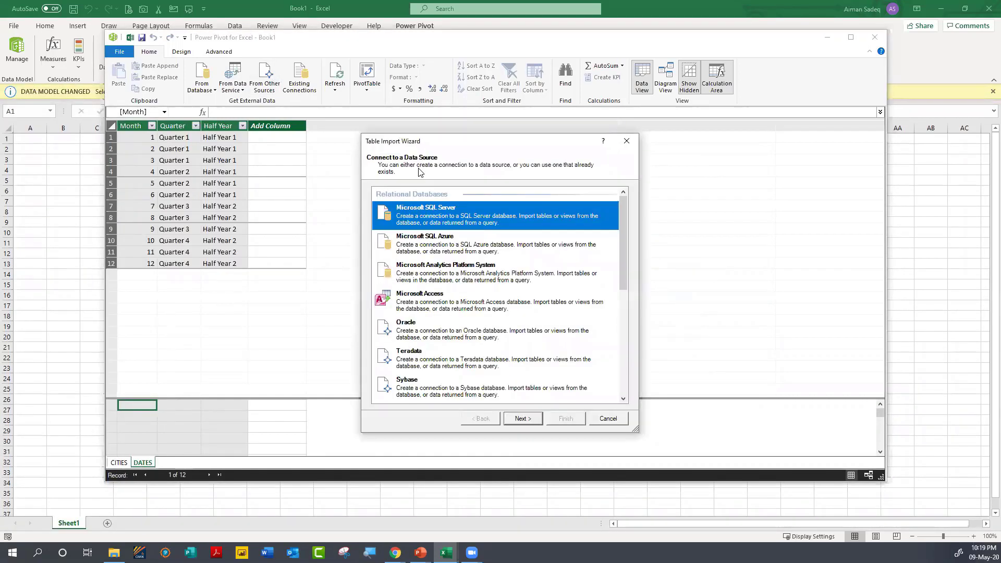
scroll(424, 315, down, 5)
double_click(410, 351)
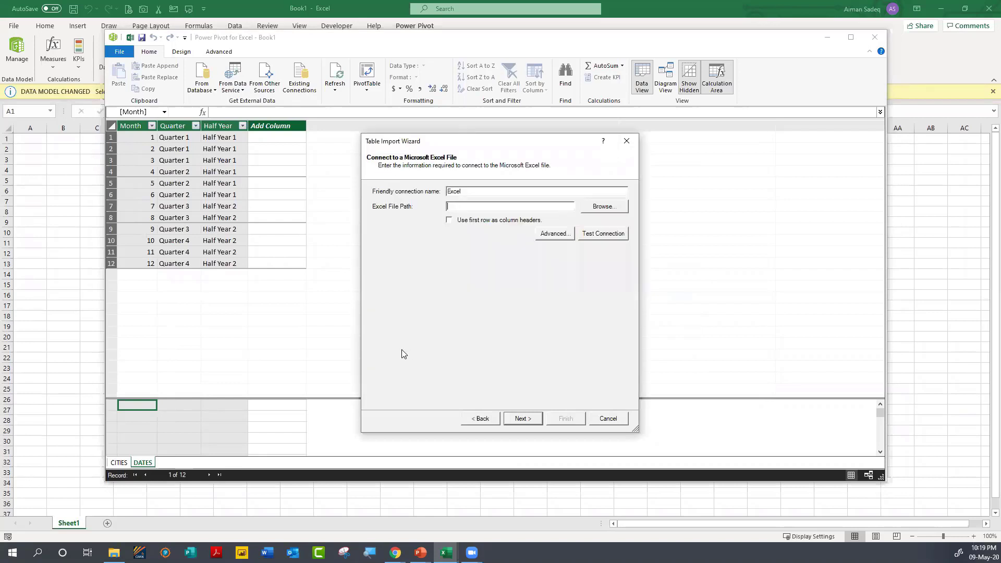
click(594, 206)
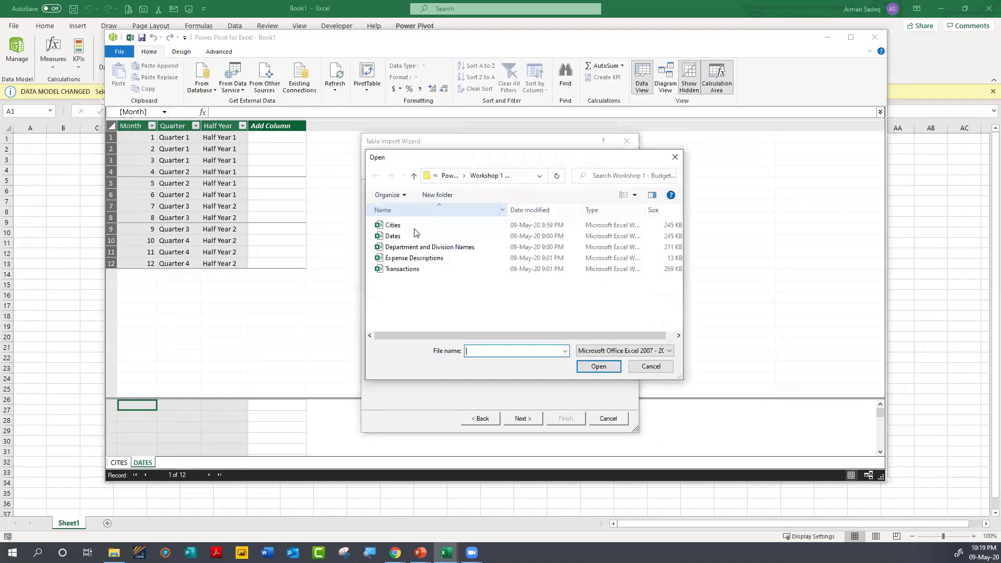
double_click(394, 248)
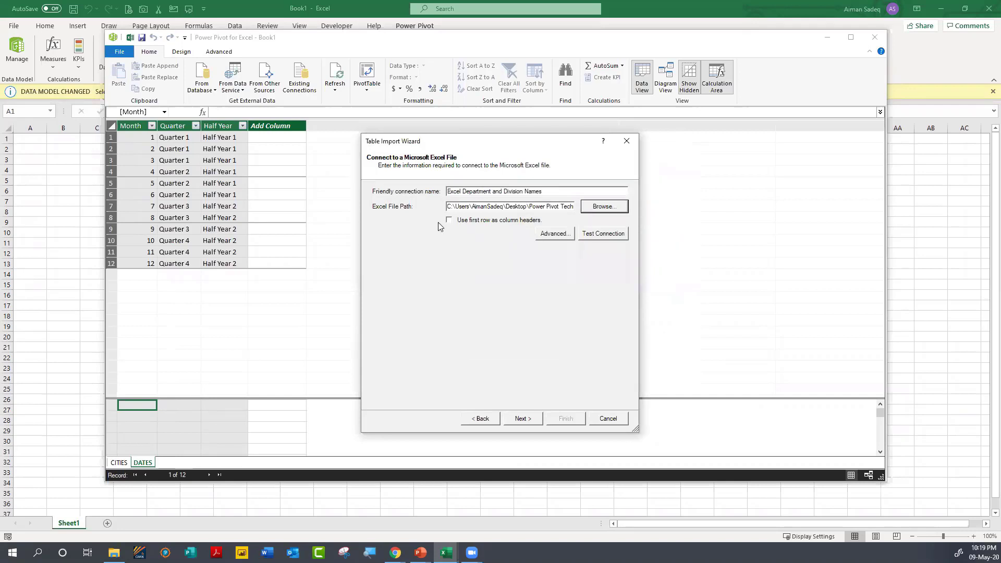
click(523, 418)
click(566, 418)
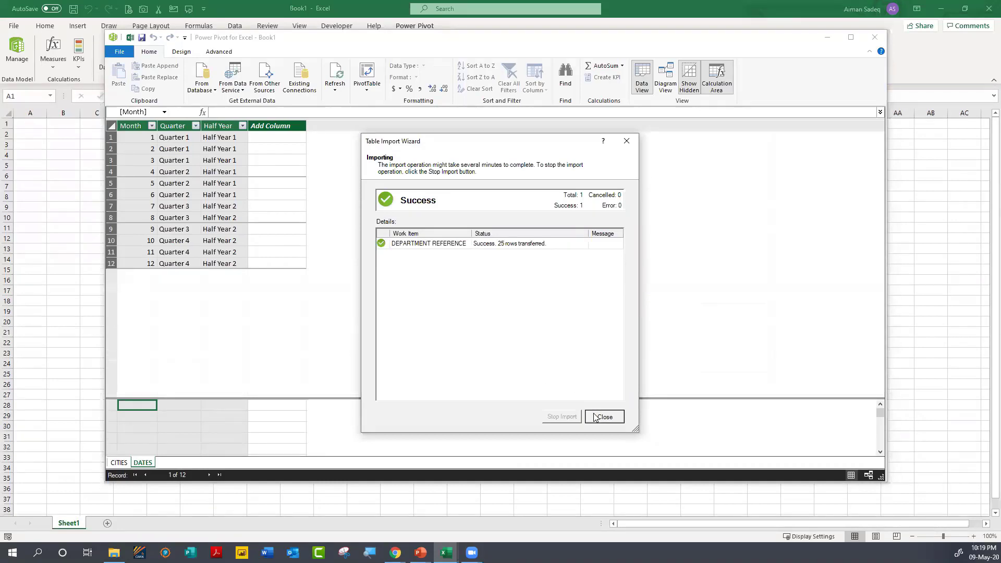
key(Escape)
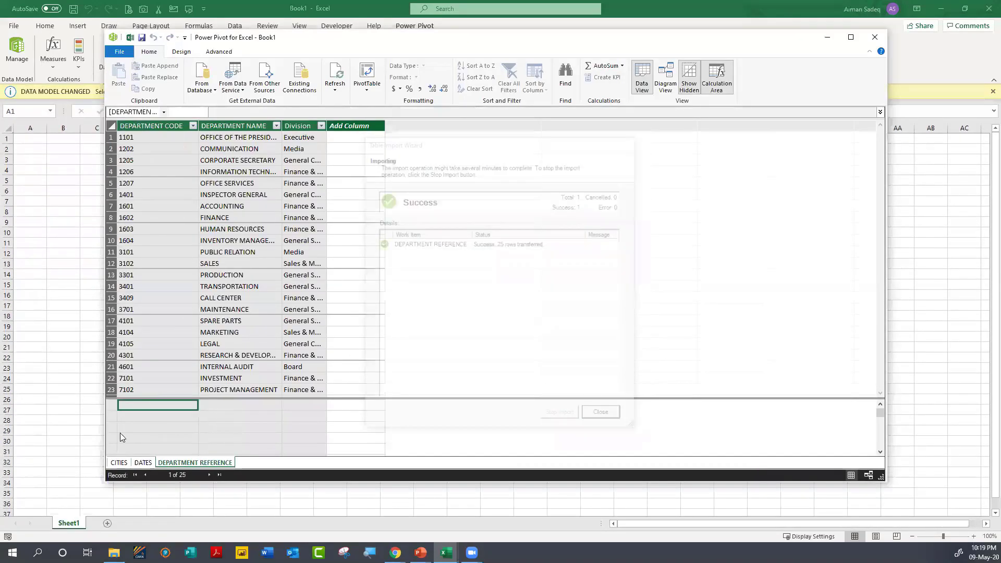
Step: Check the imported CITIES, DATES and DEPARTMENT REFERENCE tables one after another
click(112, 463)
click(143, 463)
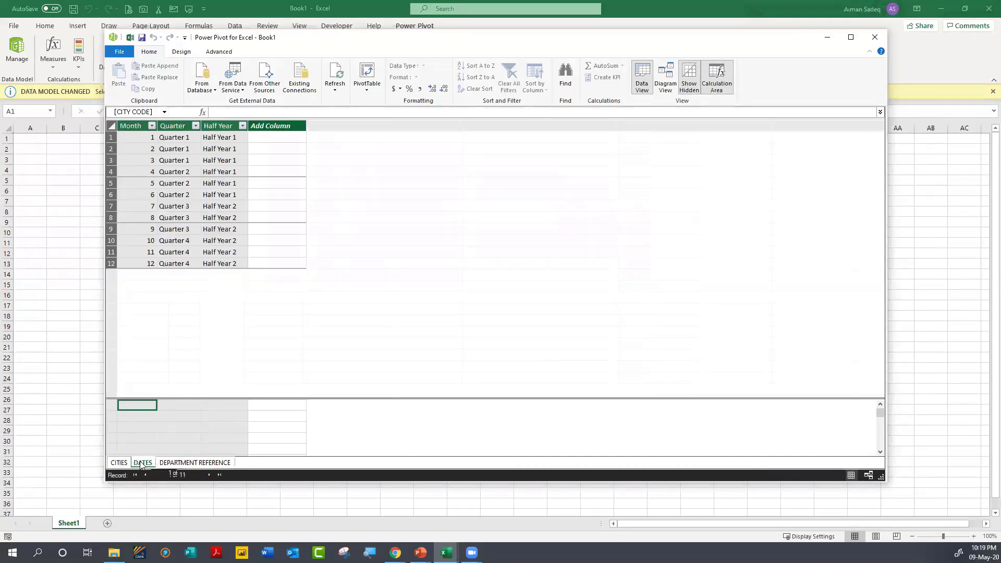
click(182, 462)
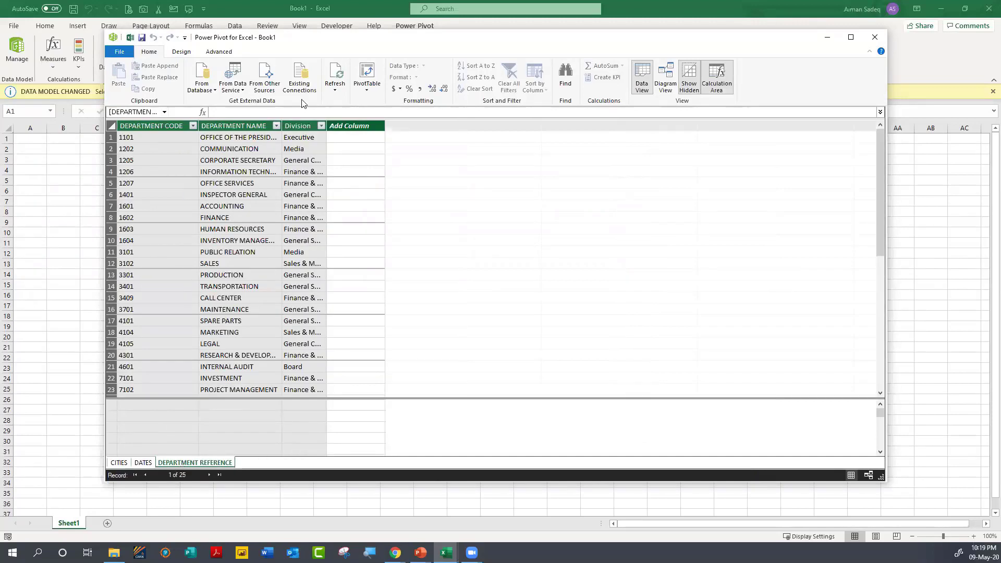
Step: Start another Excel file import and connect to the Expense Descriptions workbook with its first row as column headers
click(266, 73)
scroll(469, 313, down, 5)
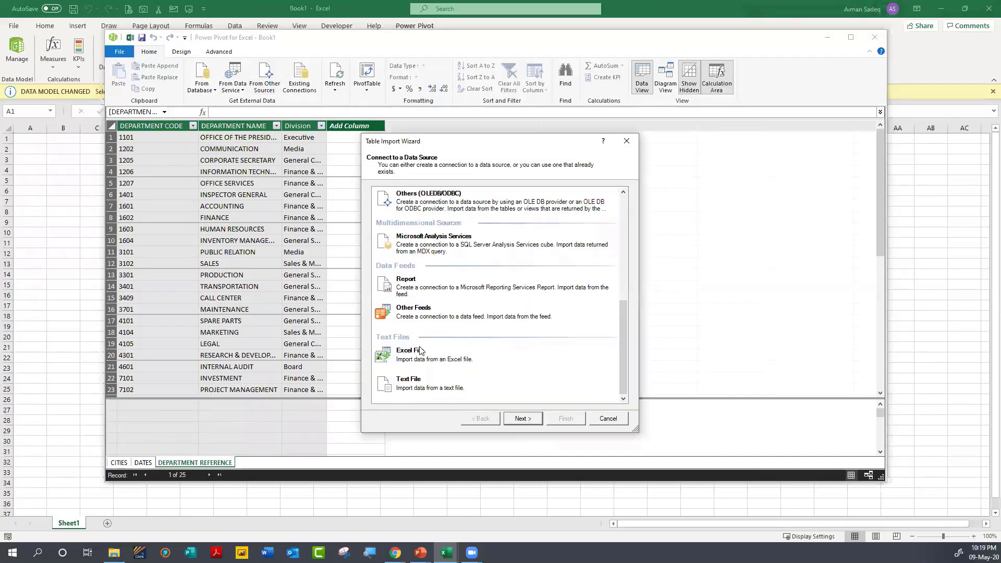
click(428, 360)
click(521, 420)
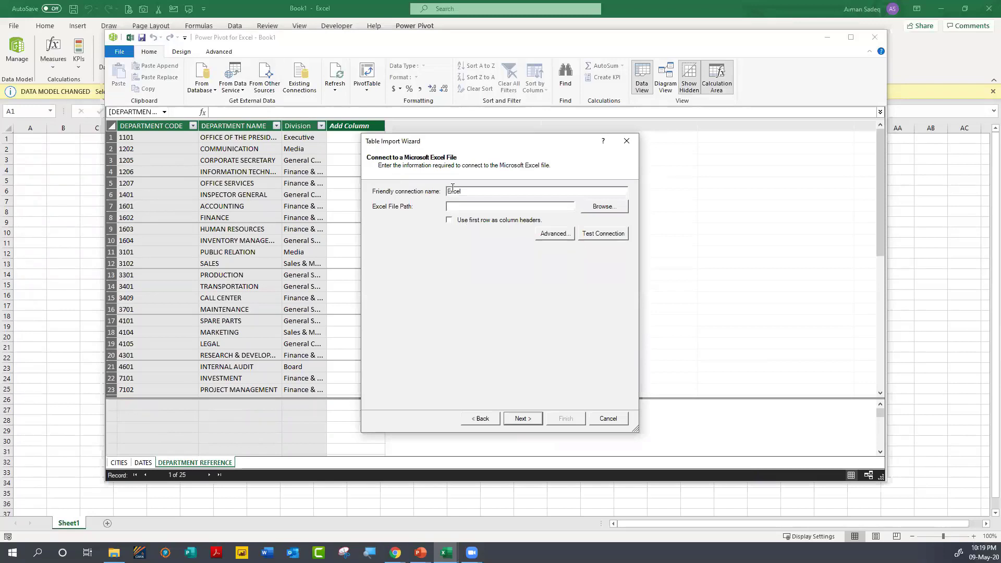
click(600, 206)
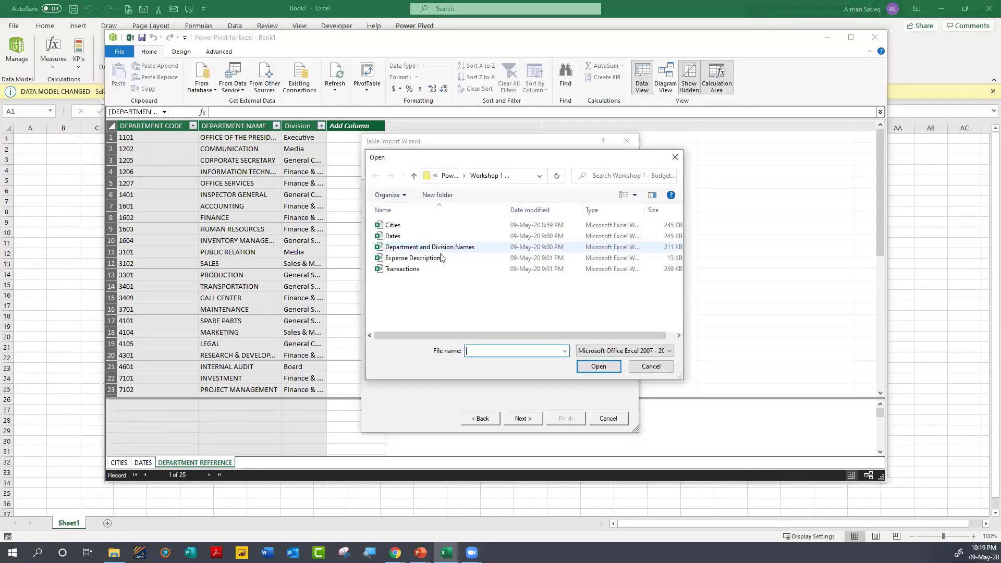
double_click(441, 258)
click(449, 220)
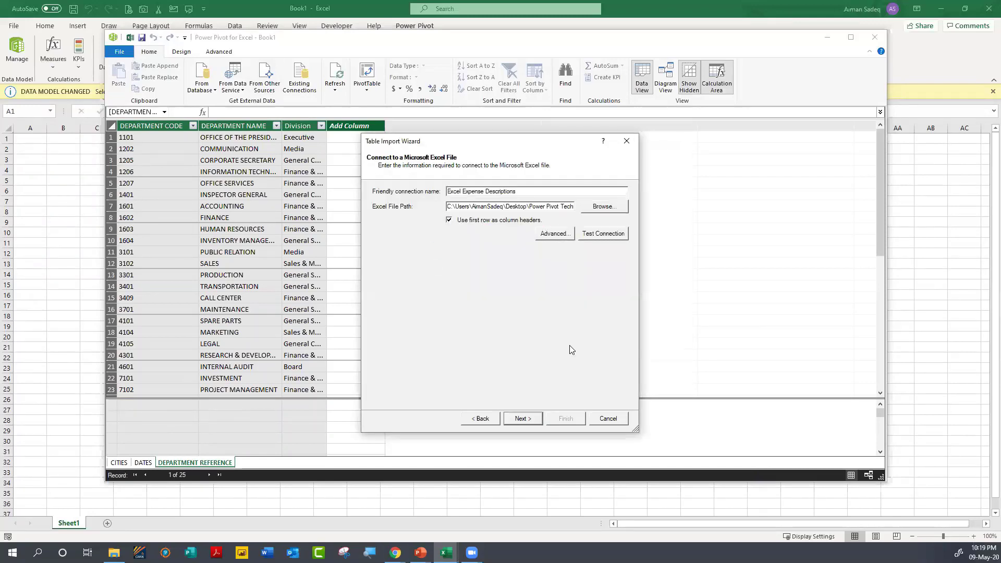
Step: Import the EXPENSE REFERENCE table into the data model and close the import wizard
click(519, 421)
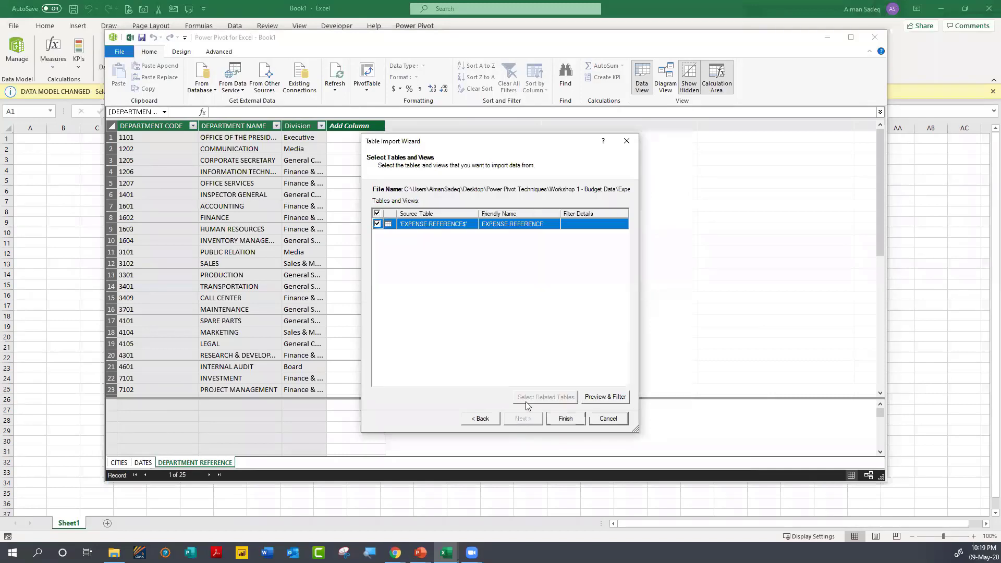
click(564, 423)
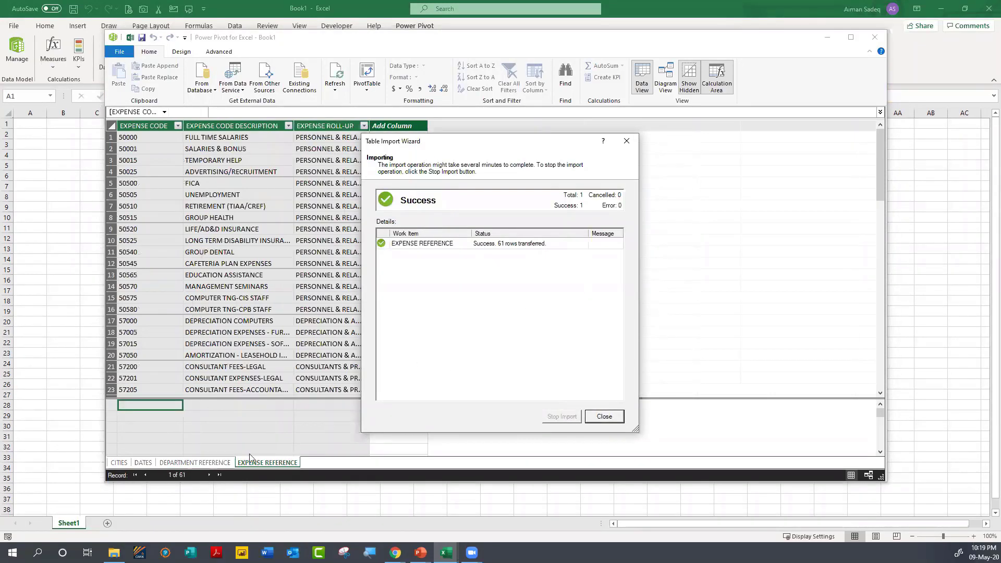
key(Return)
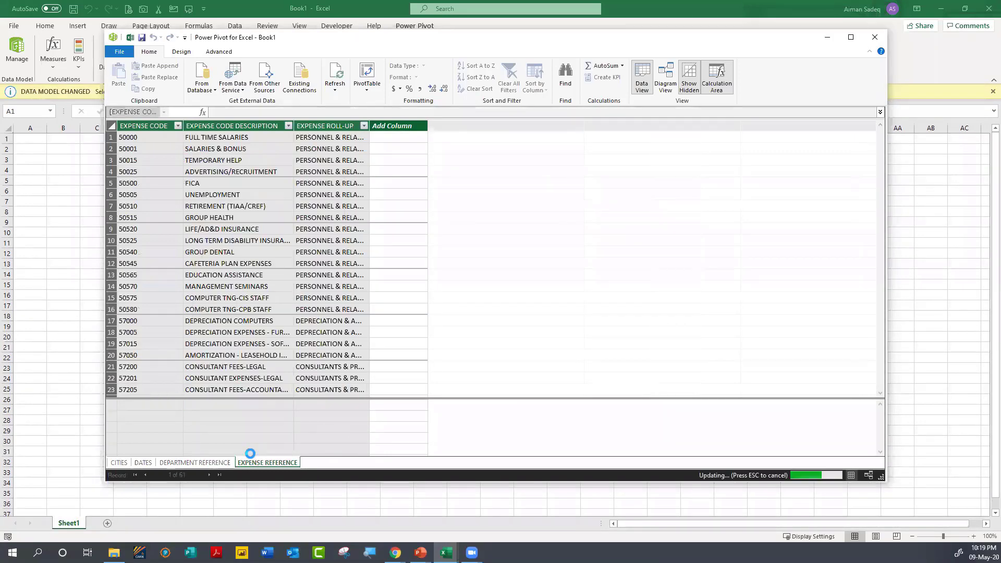
Step: Set up an Excel file import connected to the Transactions workbook with its first row as column headers
click(265, 76)
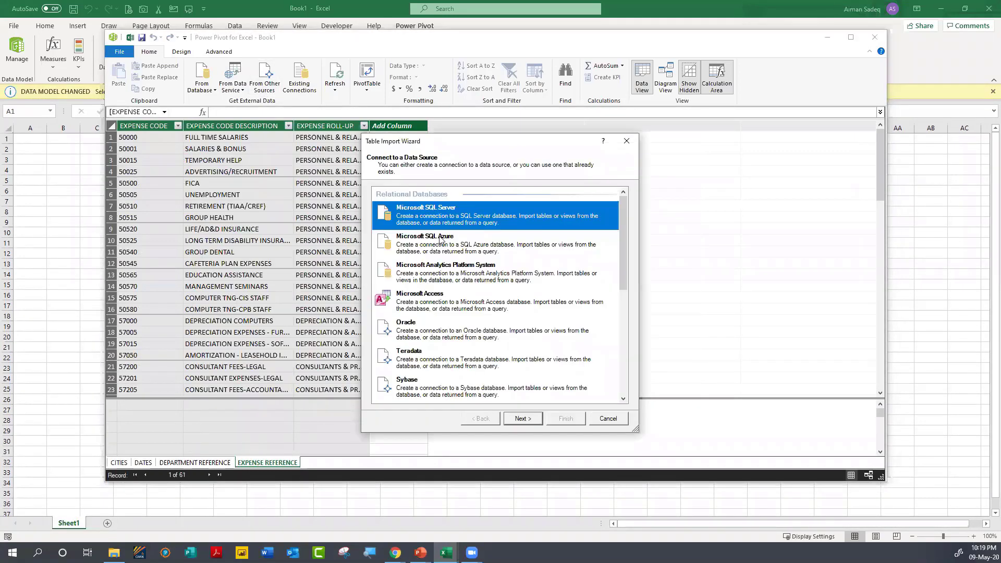
scroll(473, 324, down, 5)
scroll(473, 324, down, 3)
click(427, 359)
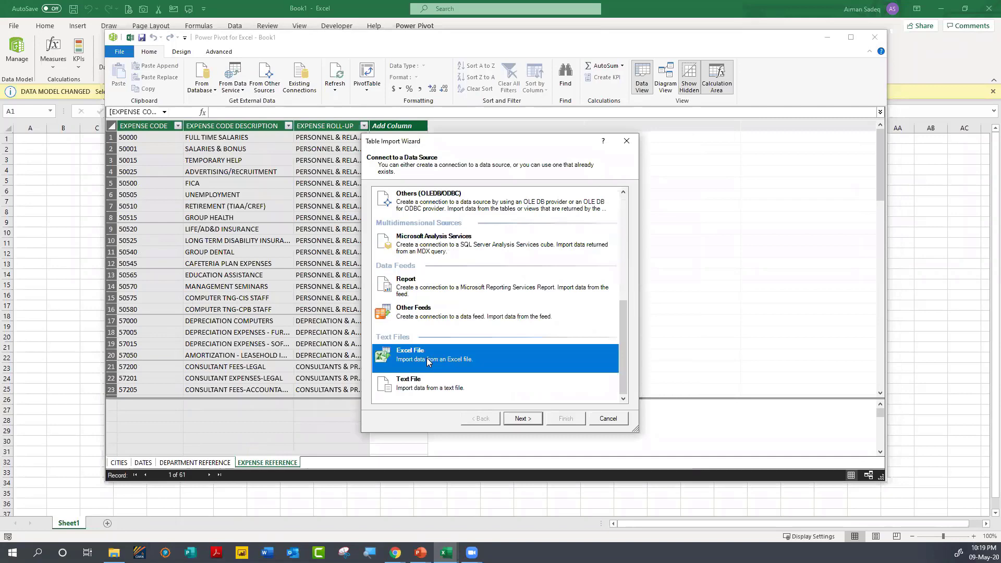
click(510, 419)
click(604, 207)
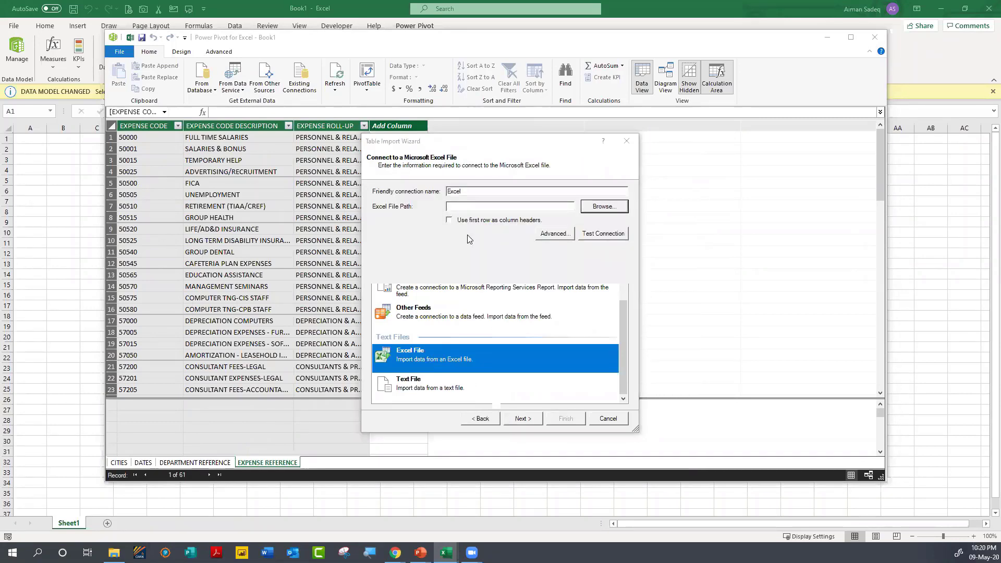
double_click(410, 270)
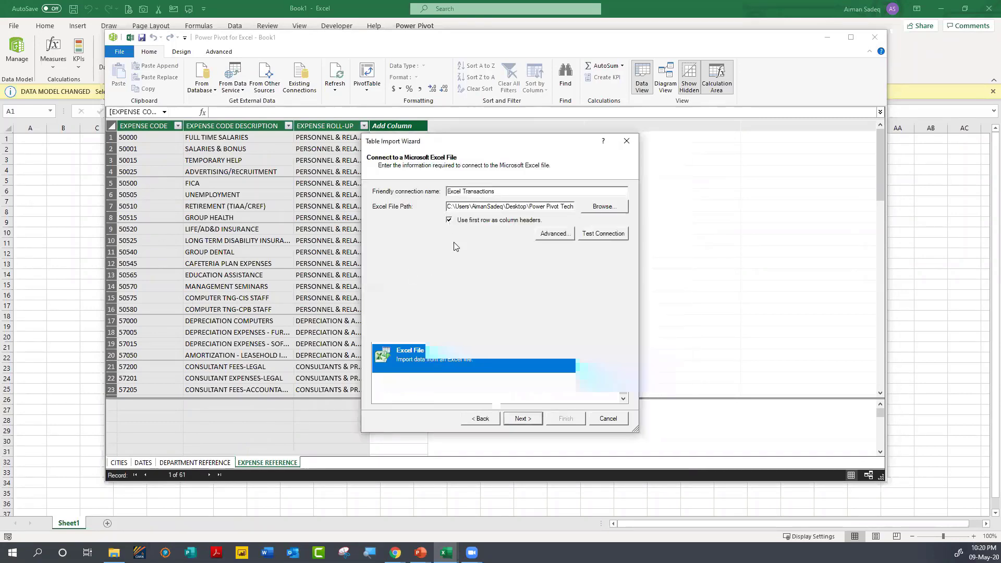
Step: Import only the TRANSACTIONS$ source table into the data model as TRANSACTIONS and close the import wizard
click(526, 420)
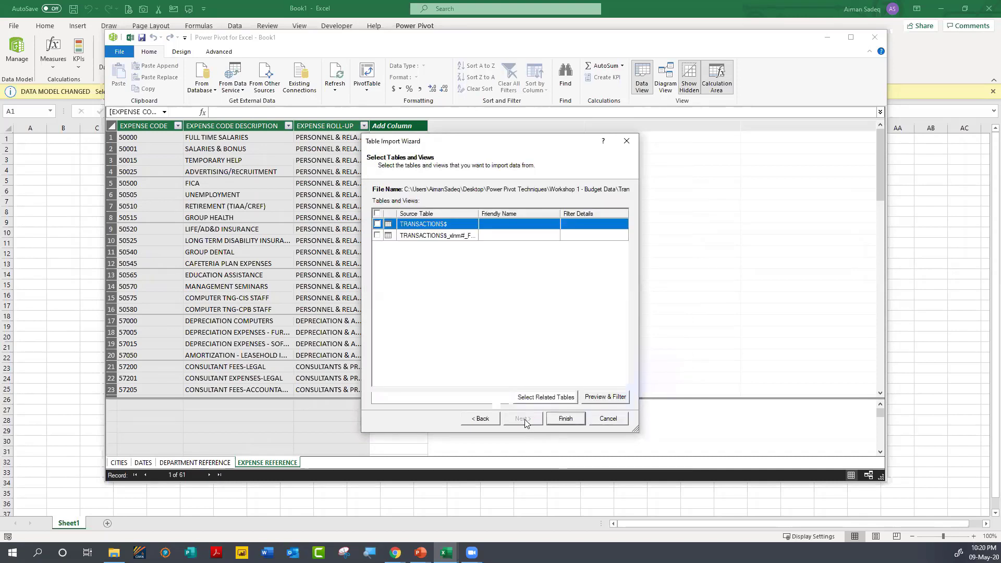
click(378, 224)
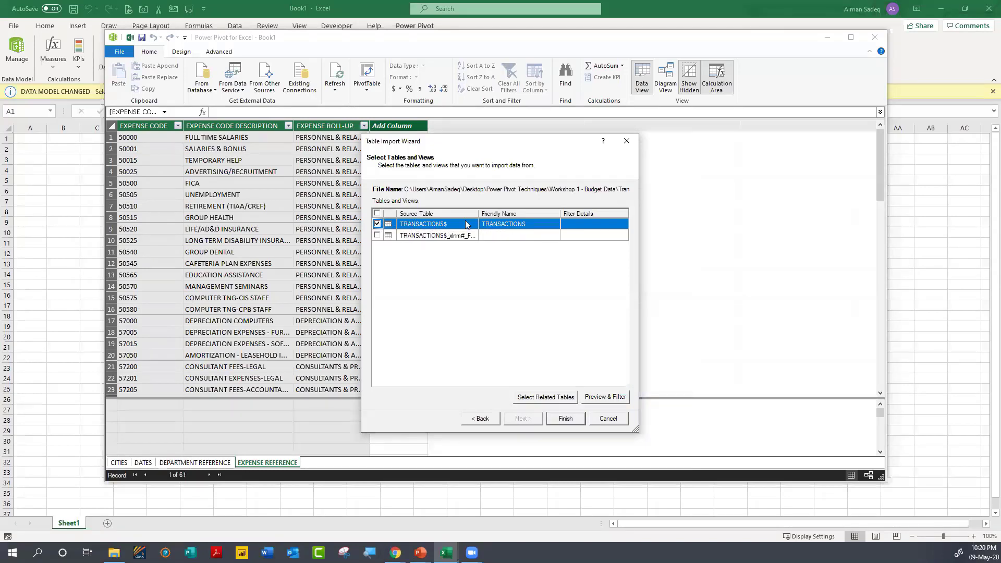
click(561, 417)
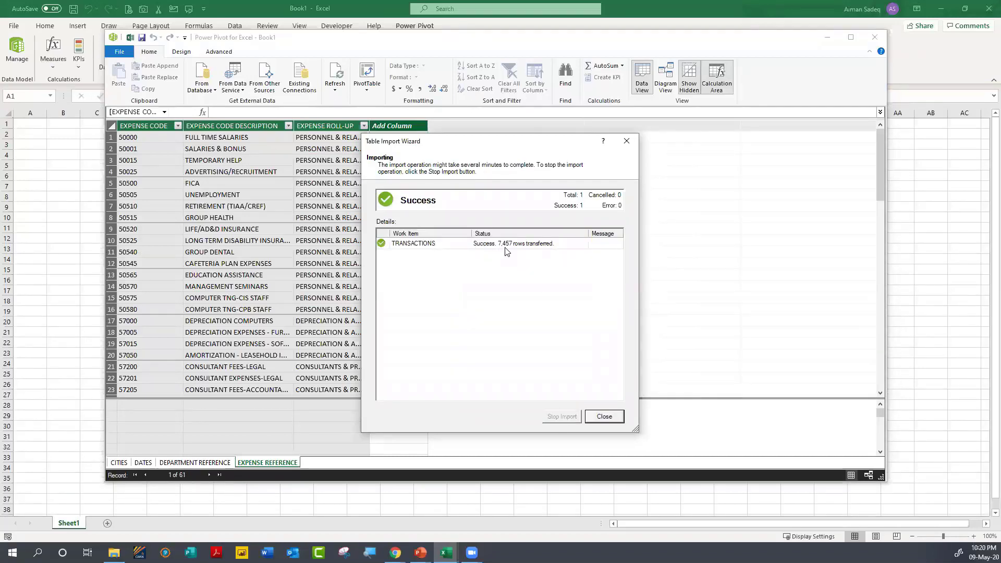
click(603, 416)
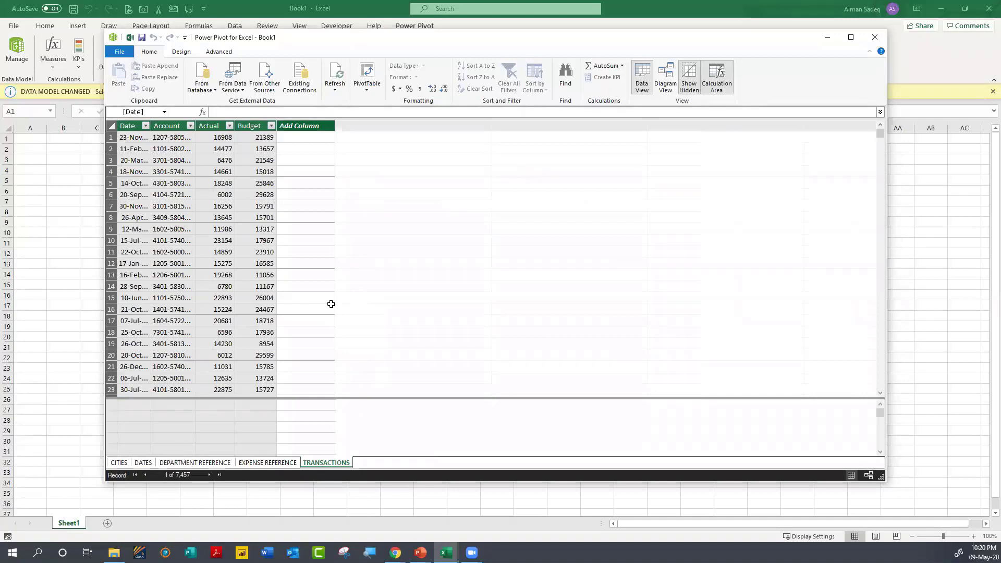
Step: Review all five imported tables in the data model, from CITIES through TRANSACTIONS
click(119, 464)
click(143, 463)
click(180, 463)
click(256, 463)
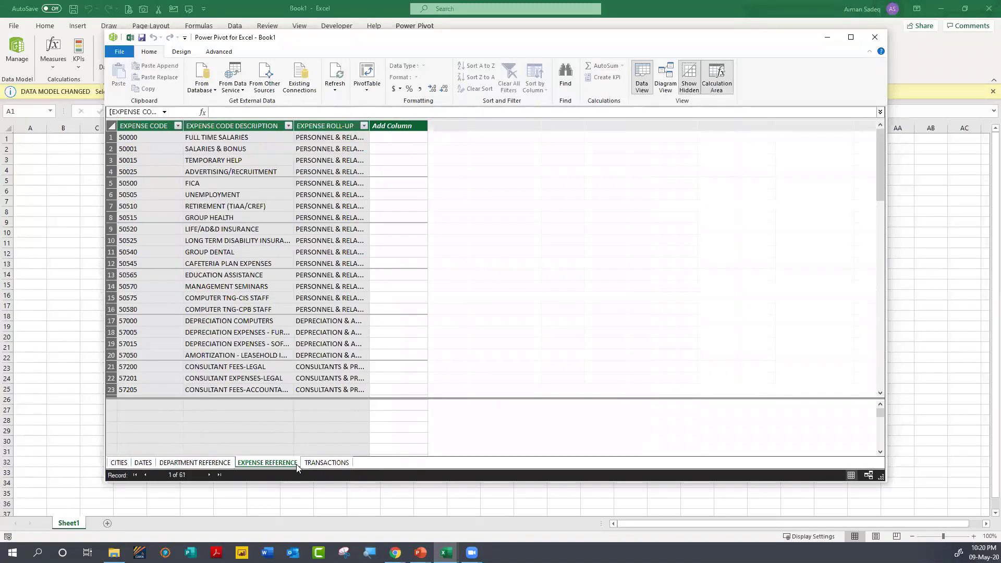
click(326, 463)
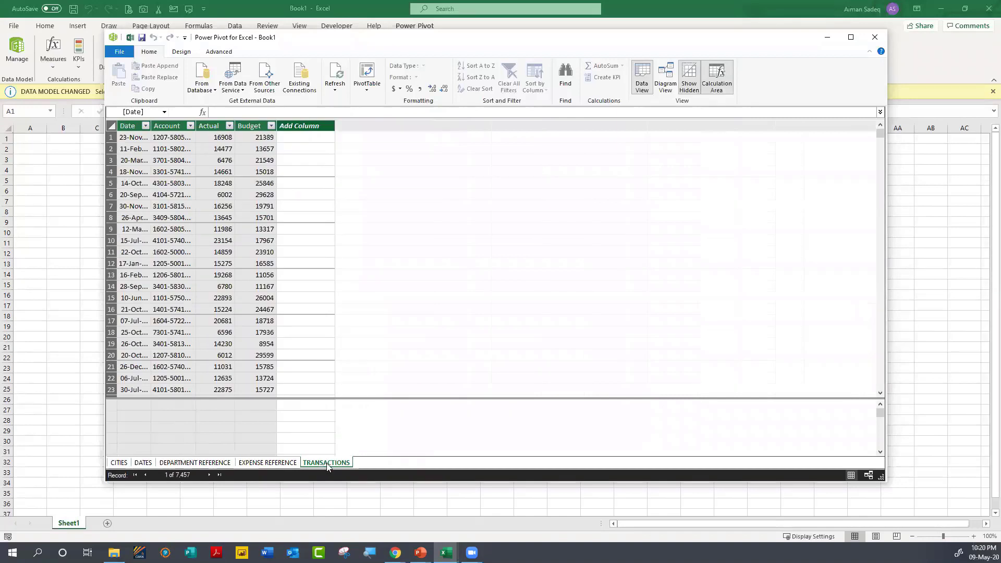
Step: Switch to the PowerPoint slide show and go back to the "Our Game Plan!" slide
mouse_move(420, 552)
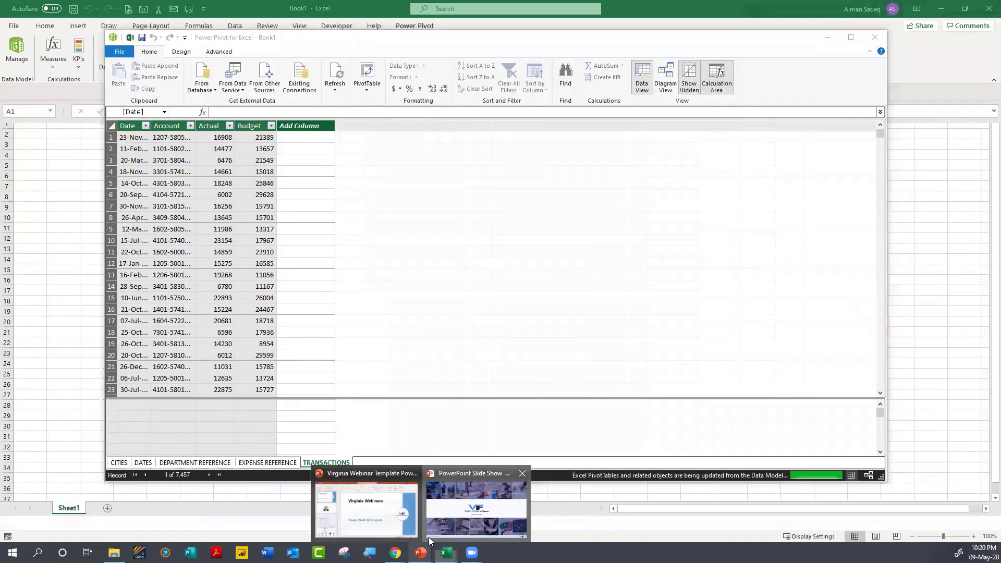
click(430, 534)
key(Left)
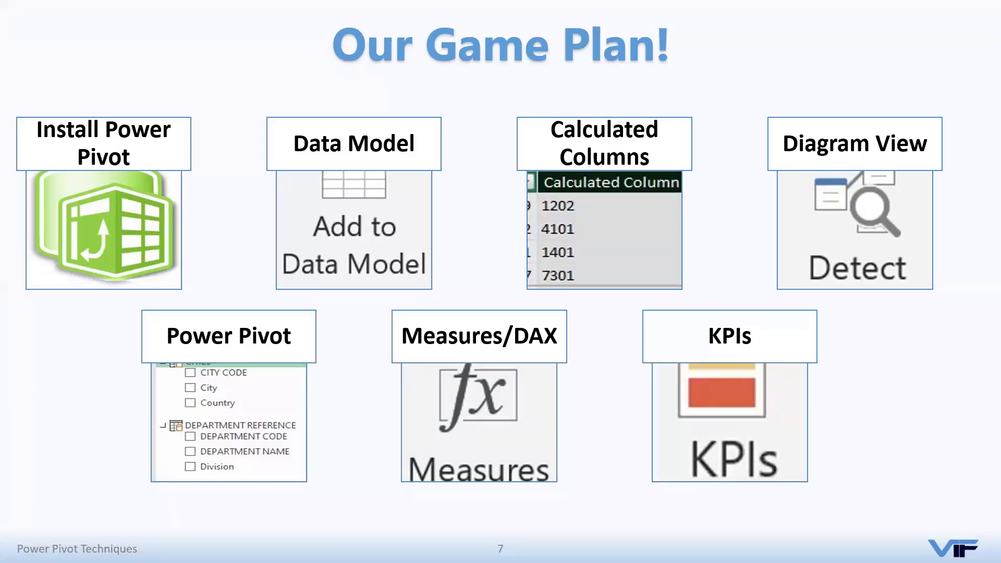
Step: Switch from the slide show to the Power Pivot window and show the data model in Diagram View
key(alt+Tab)
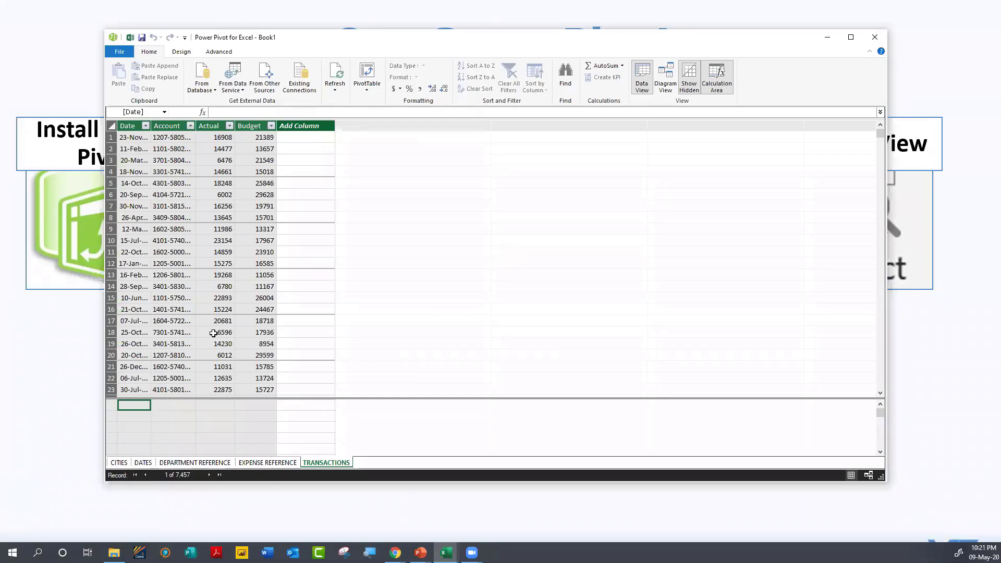
key(alt+Tab)
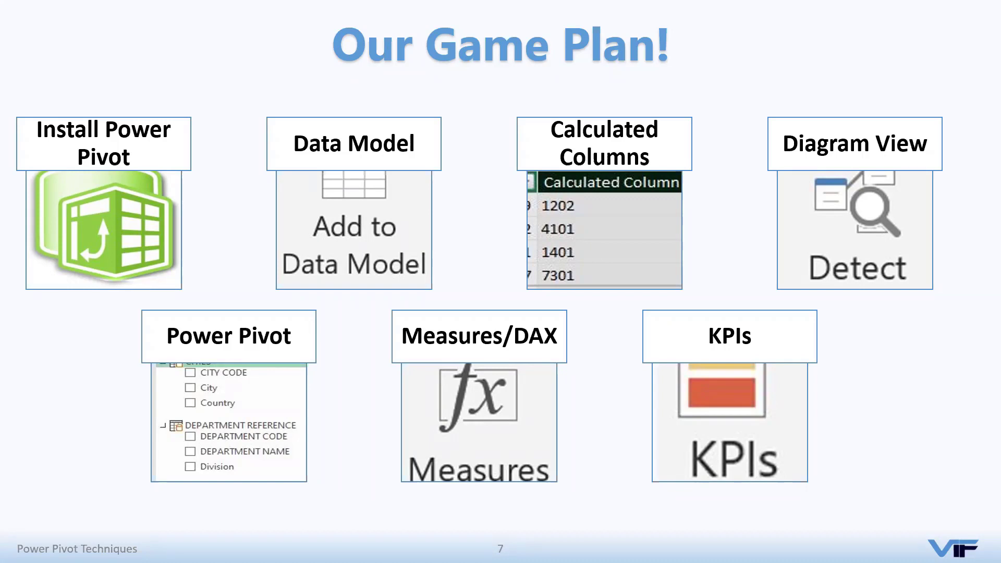
key(alt+Tab)
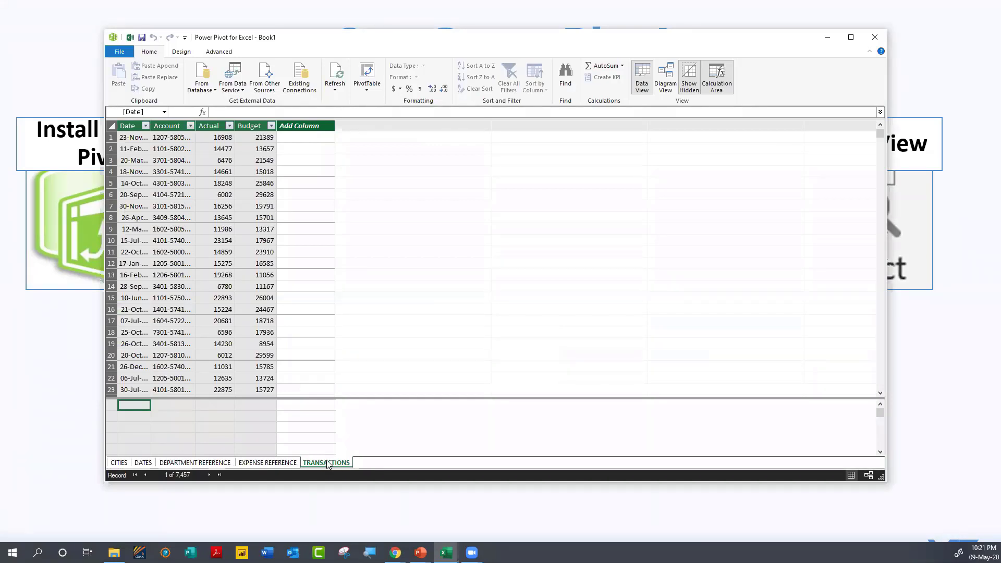
click(665, 83)
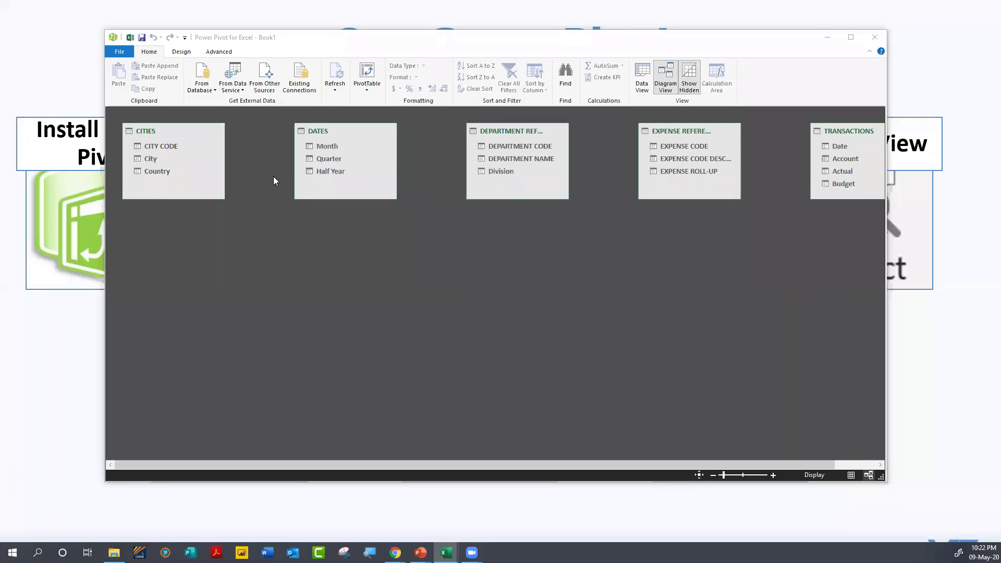
click(285, 316)
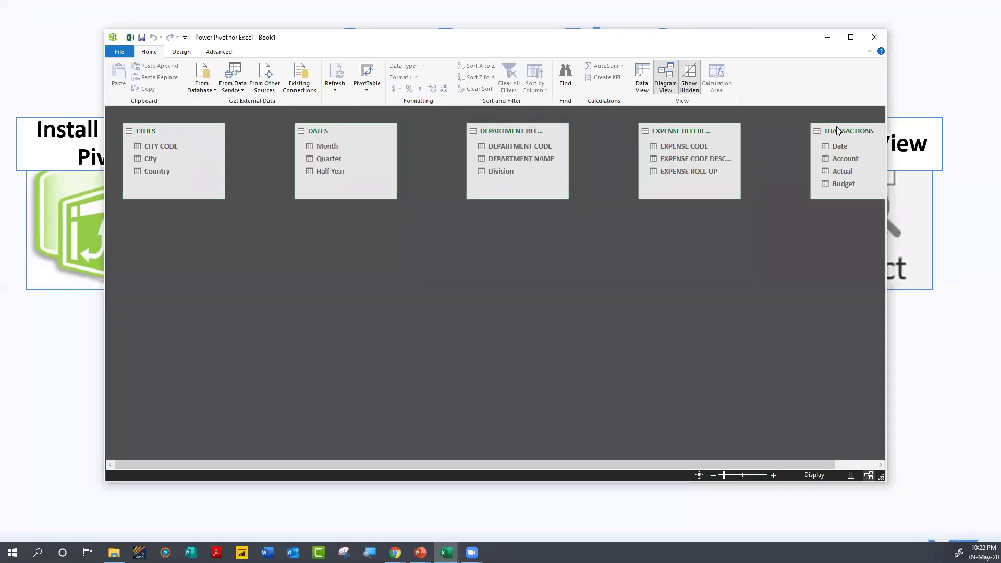
Step: Lengthen TRANSACTIONS and arrange DEPARTMENT REFERENCE above it, EXPENSE REFERENCE to its right, DATES to its left and CITIES below it in the diagram
drag(837, 130, 463, 228)
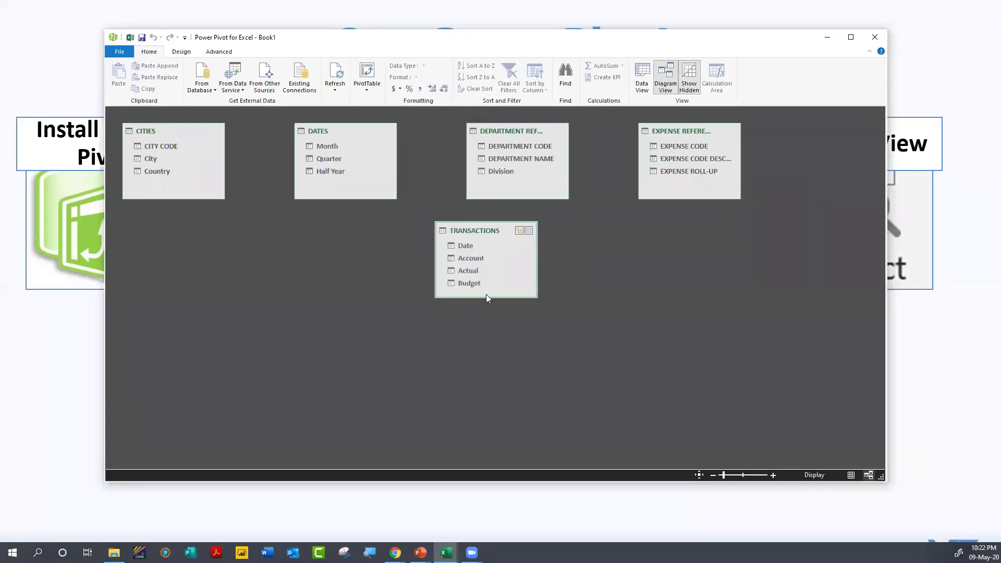
drag(485, 298, 497, 385)
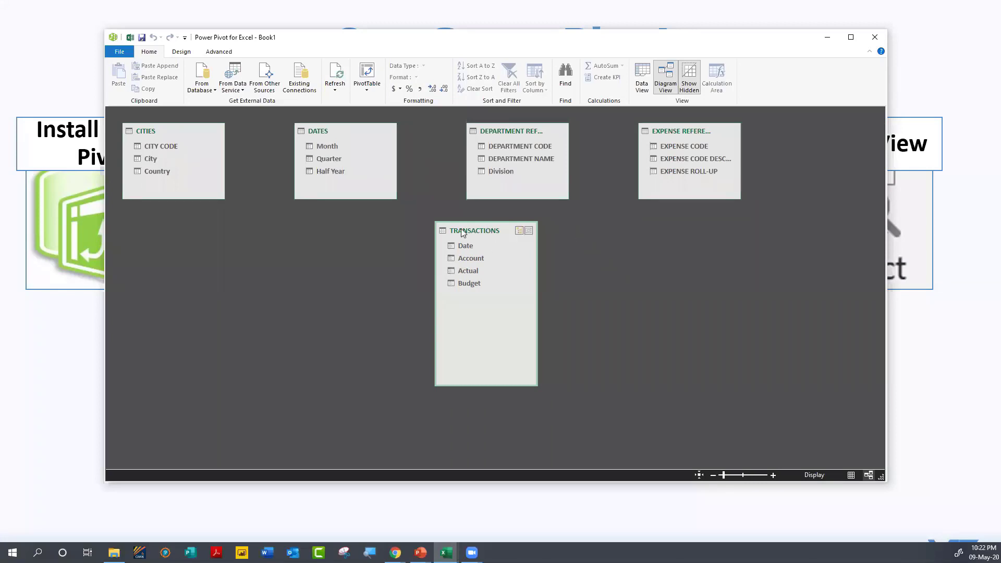
drag(670, 131, 671, 231)
drag(499, 126, 415, 124)
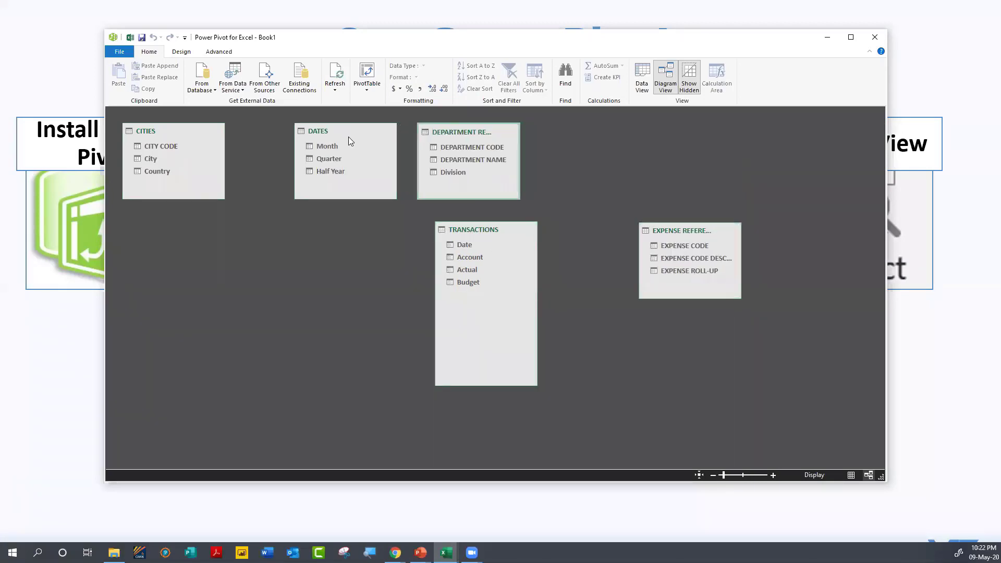
drag(340, 138, 306, 253)
mouse_move(471, 231)
mouse_down()
mouse_move(444, 212)
mouse_move(455, 220)
mouse_up()
drag(172, 132, 465, 395)
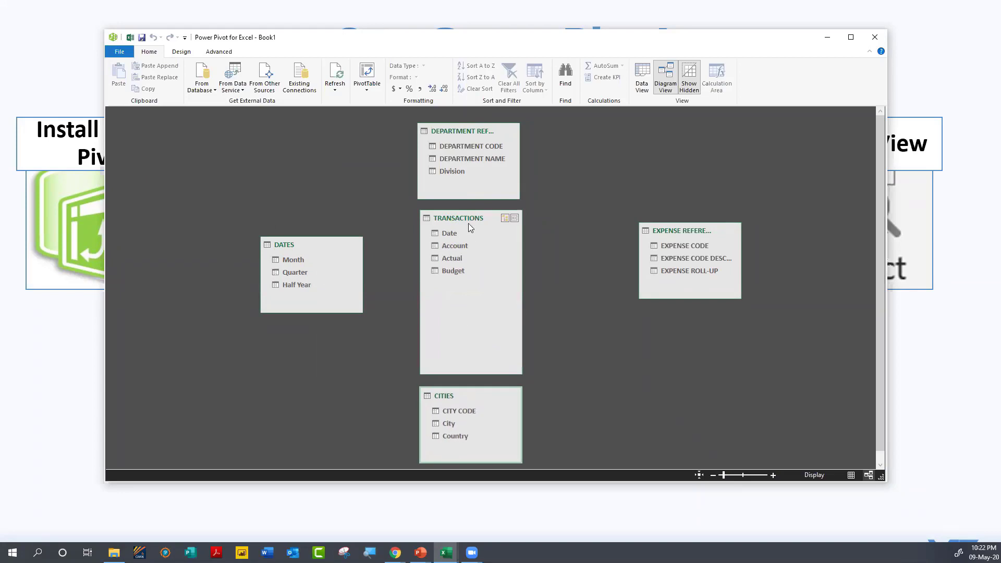
Step: Shift TRANSACTIONS, DEPARTMENT REFERENCE and CITIES slightly to the right so they line up between DATES and EXPENSE REFERENCE
drag(470, 219, 496, 221)
drag(460, 134, 489, 135)
drag(461, 395, 482, 397)
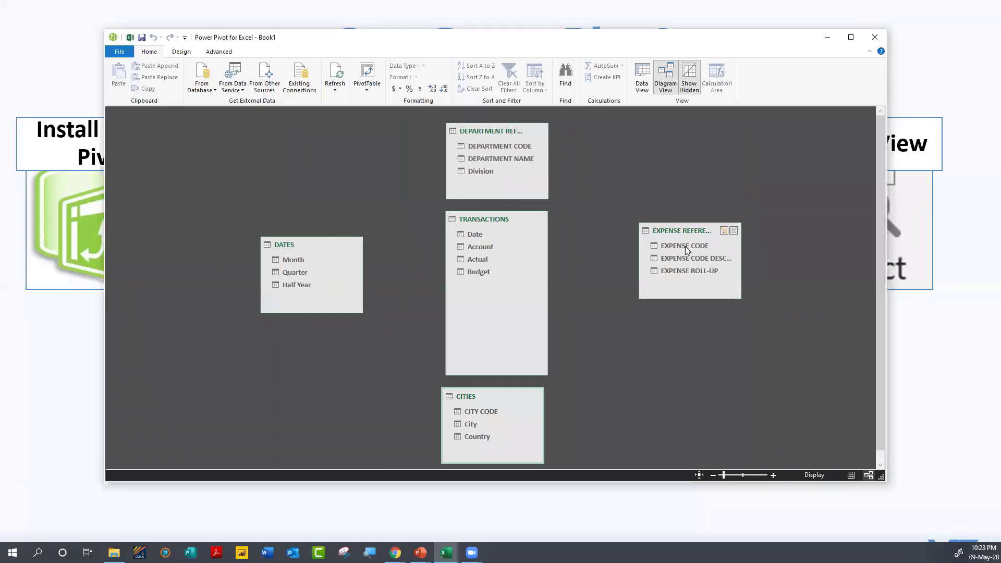
Step: Examine the expense codes in EXPENSE REFERENCE and the city codes in CITIES, and compare them with the TRANSACTIONS table's columns
click(642, 78)
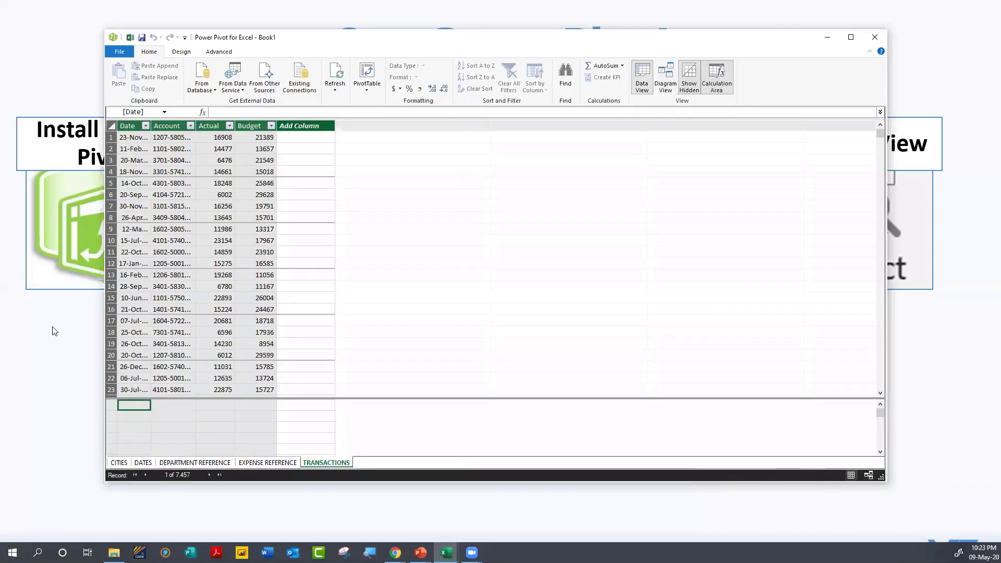
click(266, 462)
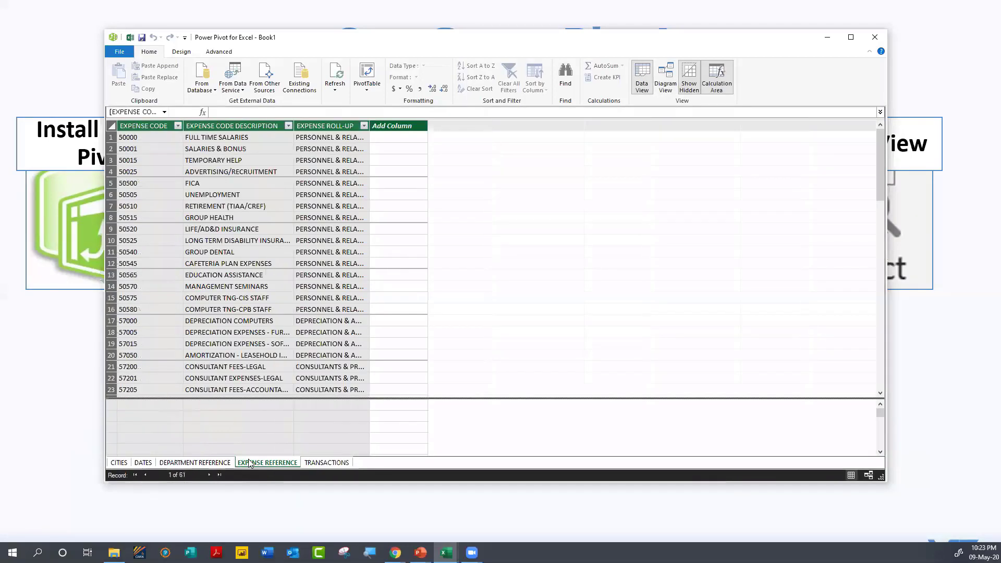
click(145, 138)
scroll(158, 296, down, 2)
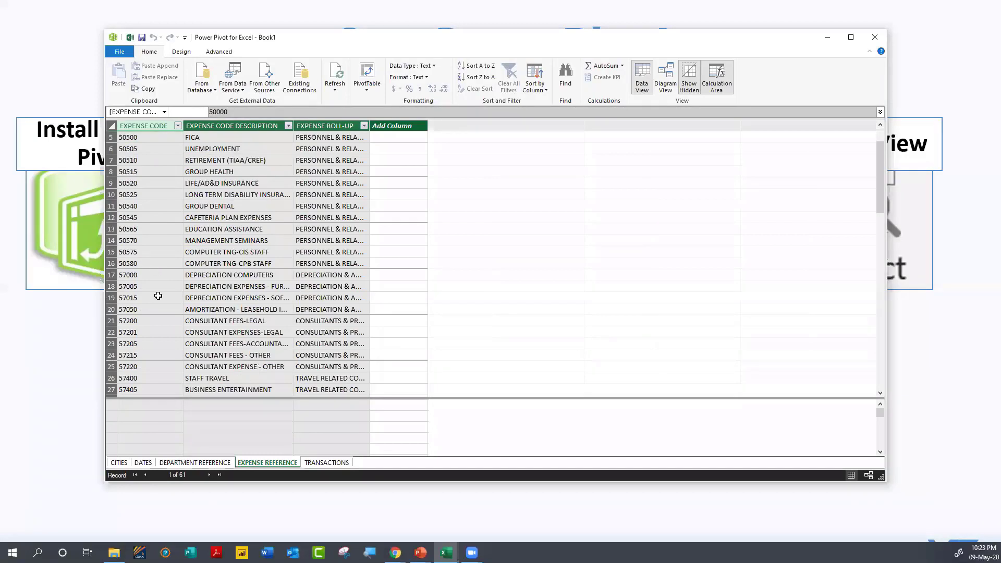
scroll(158, 296, down, 12)
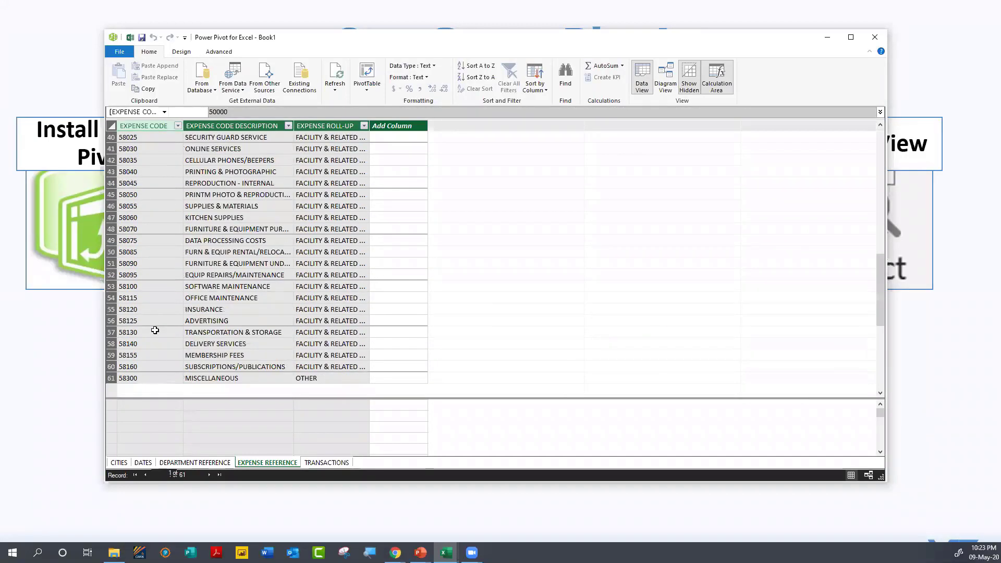
click(119, 462)
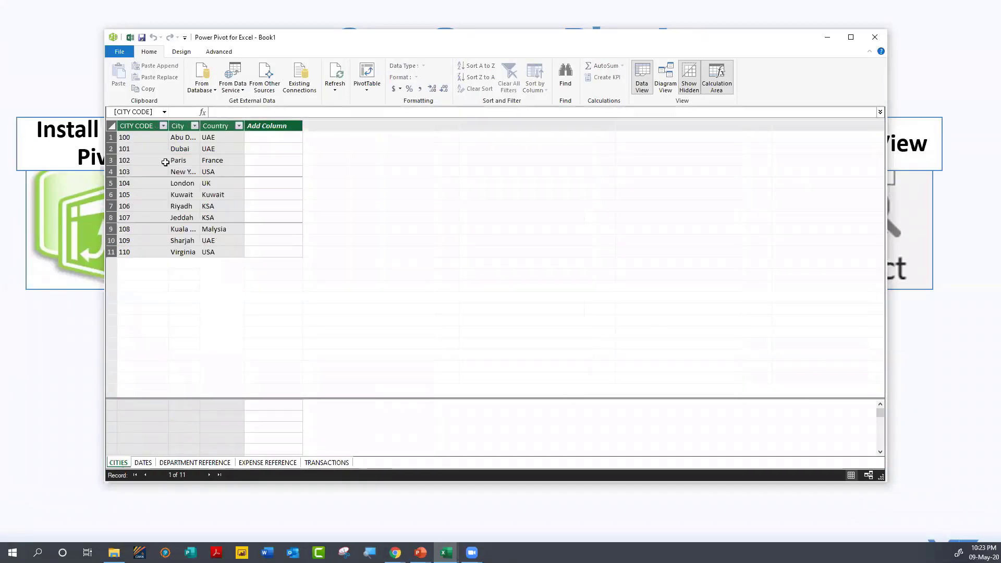
click(135, 138)
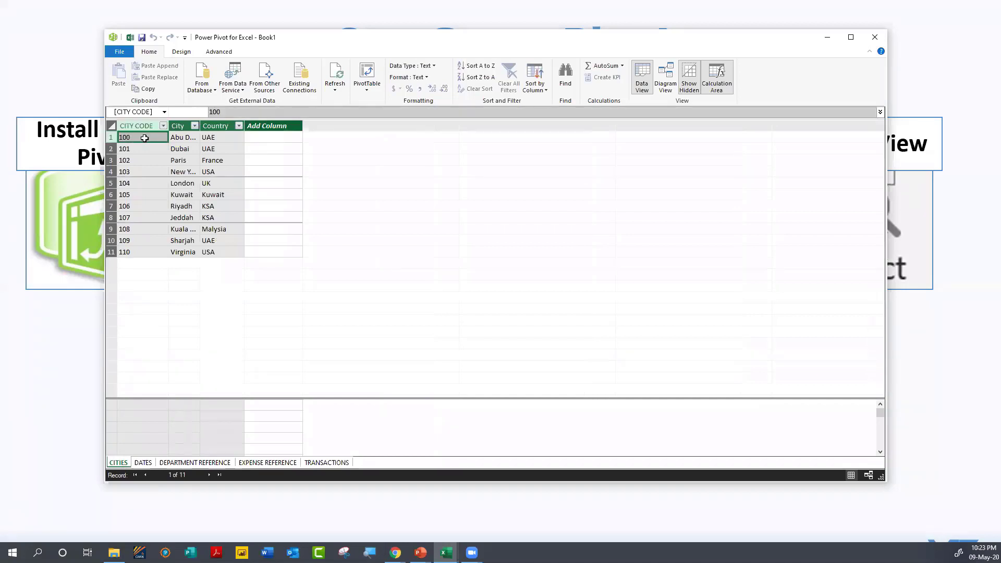
click(320, 464)
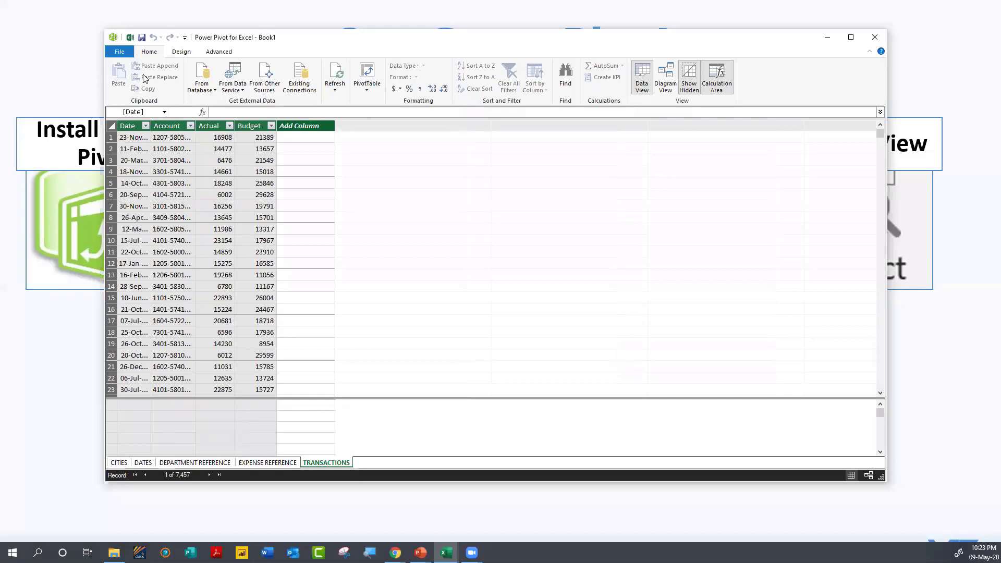
Step: Try to widen the Account column in TRANSACTIONS and the City column in CITIES to fit their contents
click(667, 79)
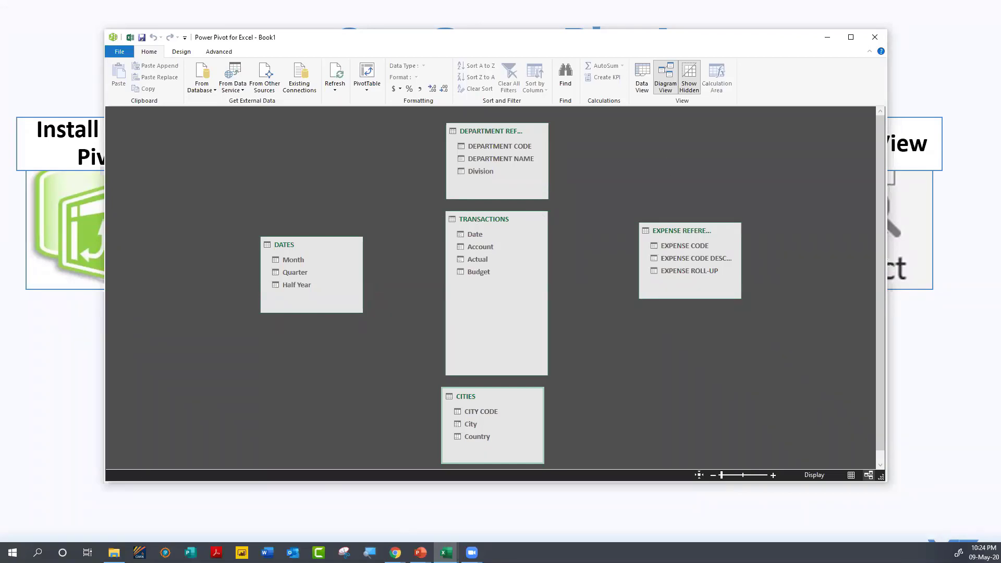
click(641, 71)
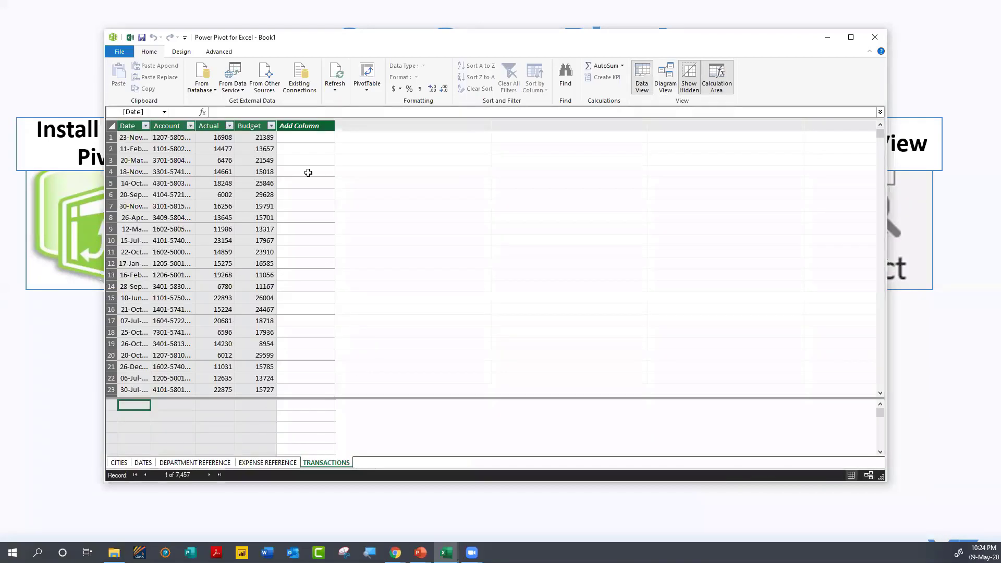
double_click(193, 126)
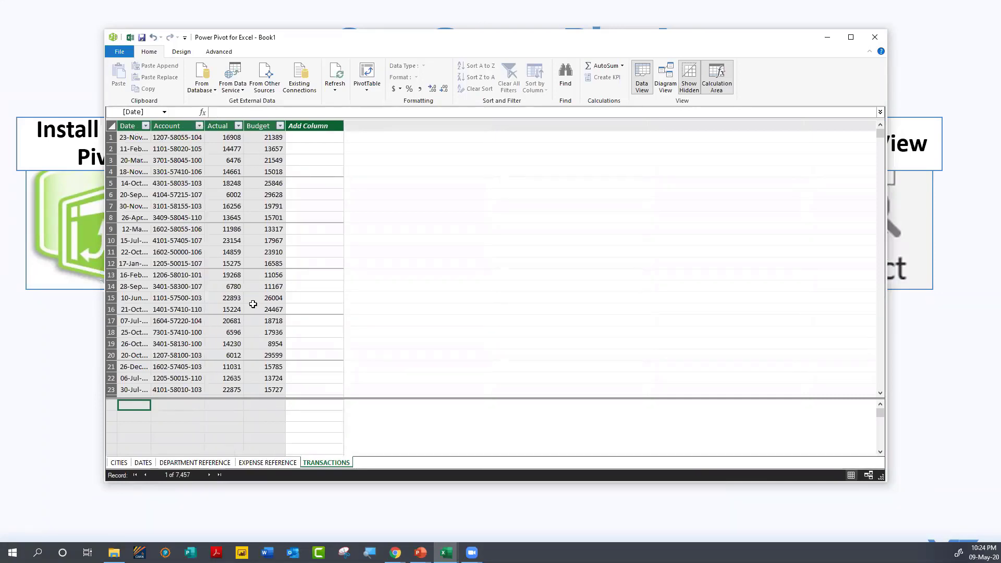
click(119, 462)
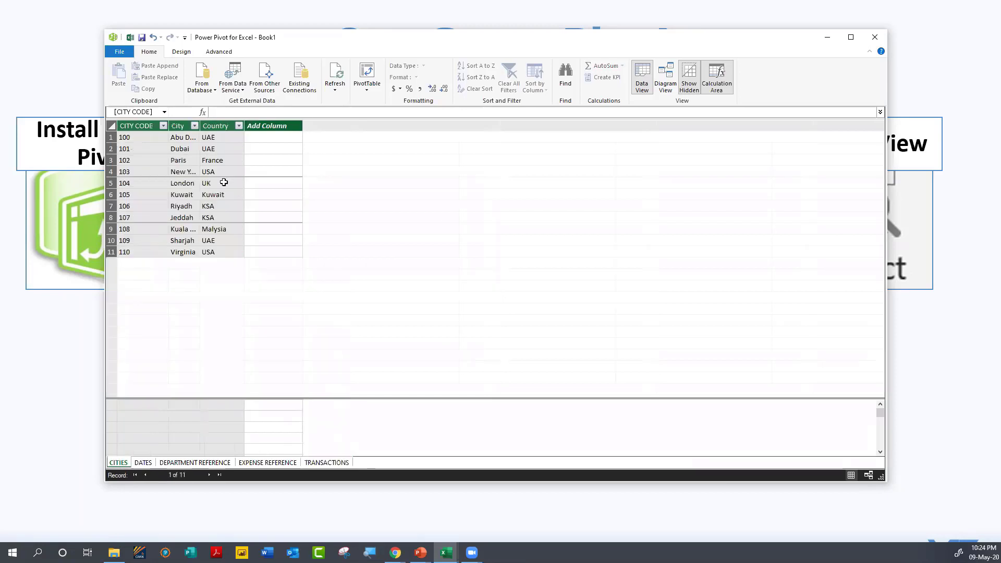
double_click(200, 125)
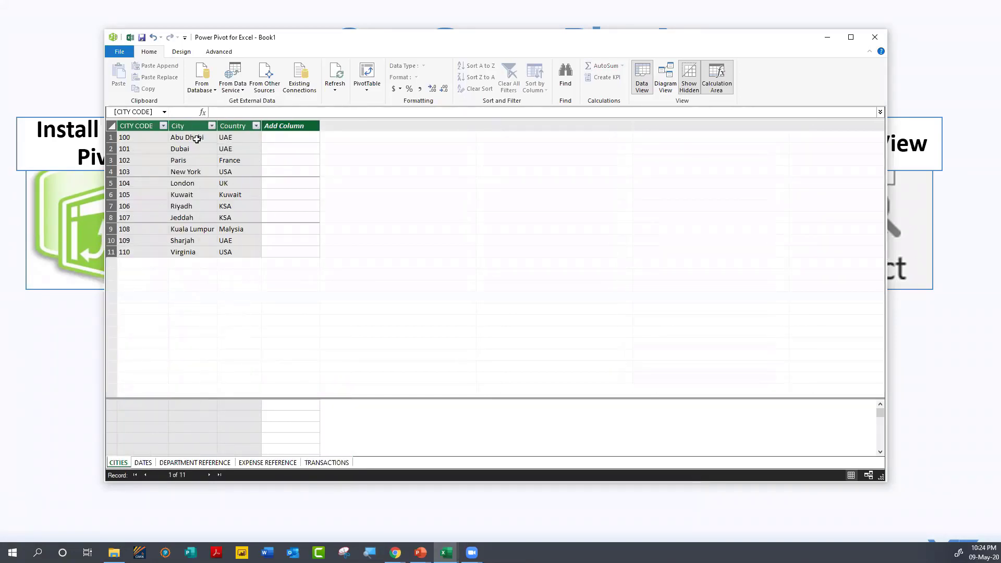
click(319, 465)
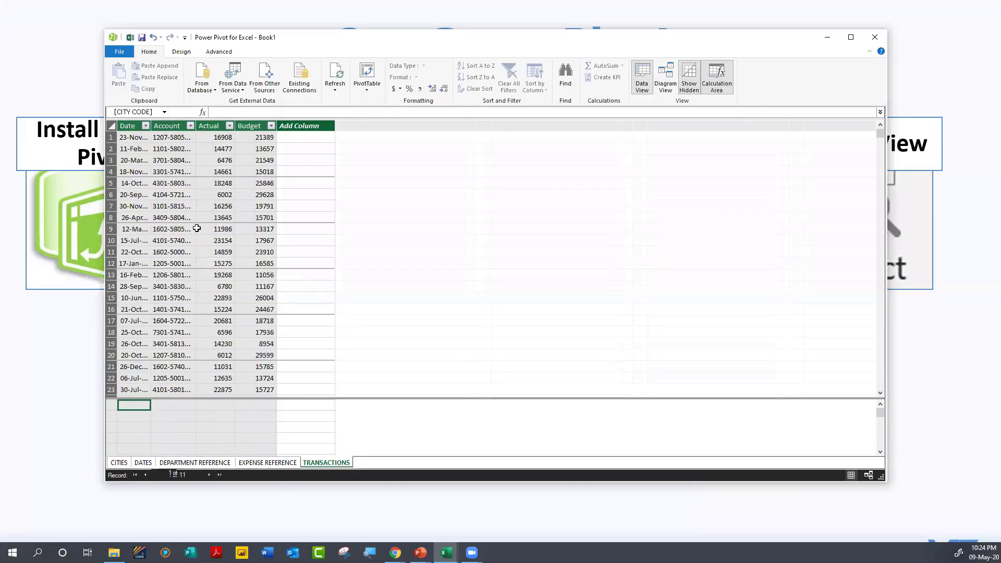
double_click(196, 125)
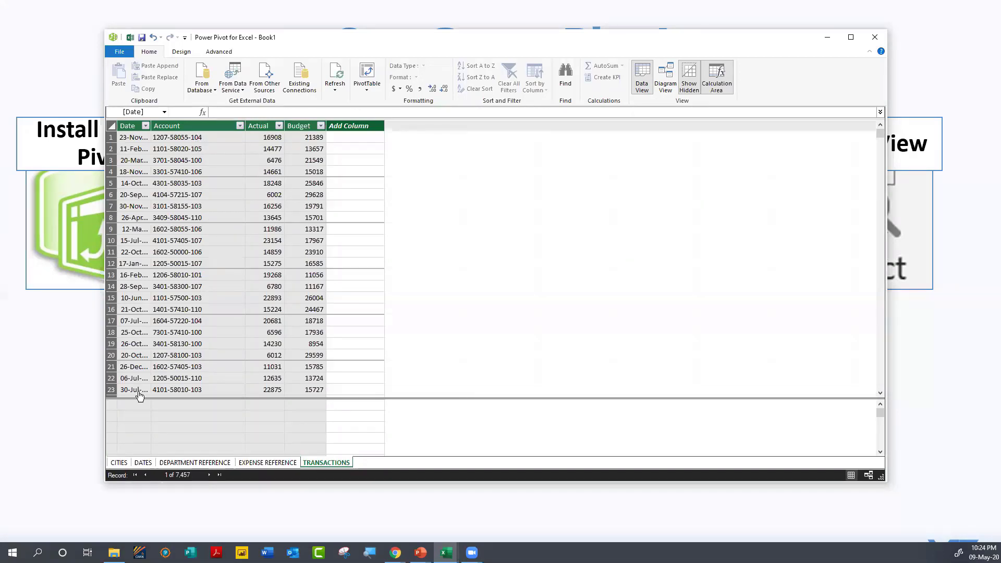
Step: Widen the Account column of the TRANSACTIONS table so the full account codes fit
click(118, 463)
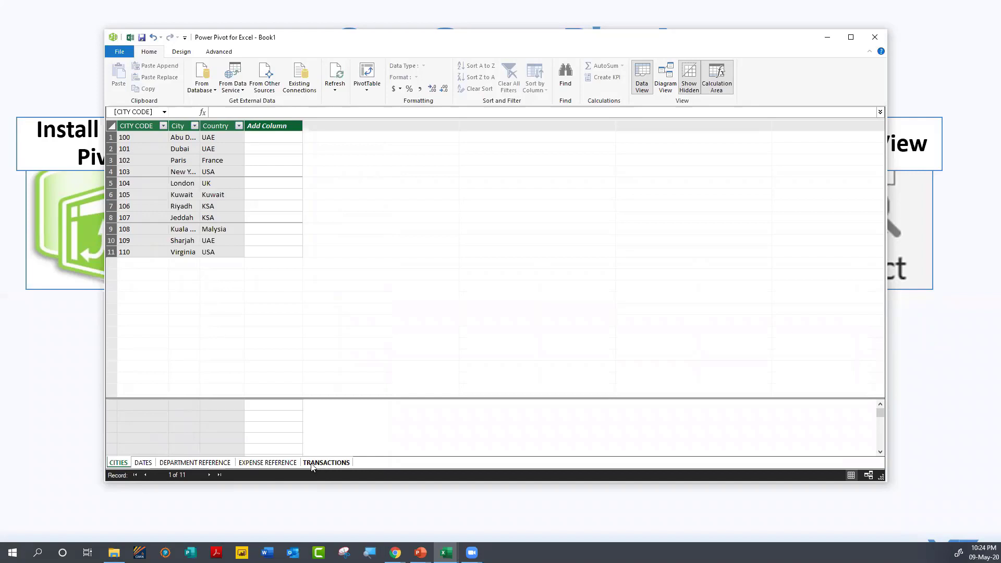
click(325, 466)
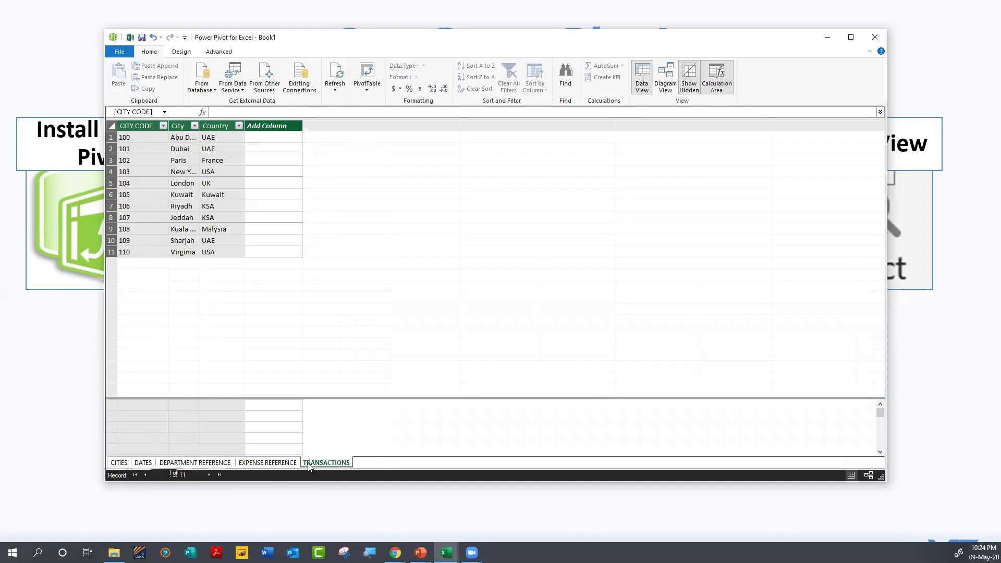
click(299, 137)
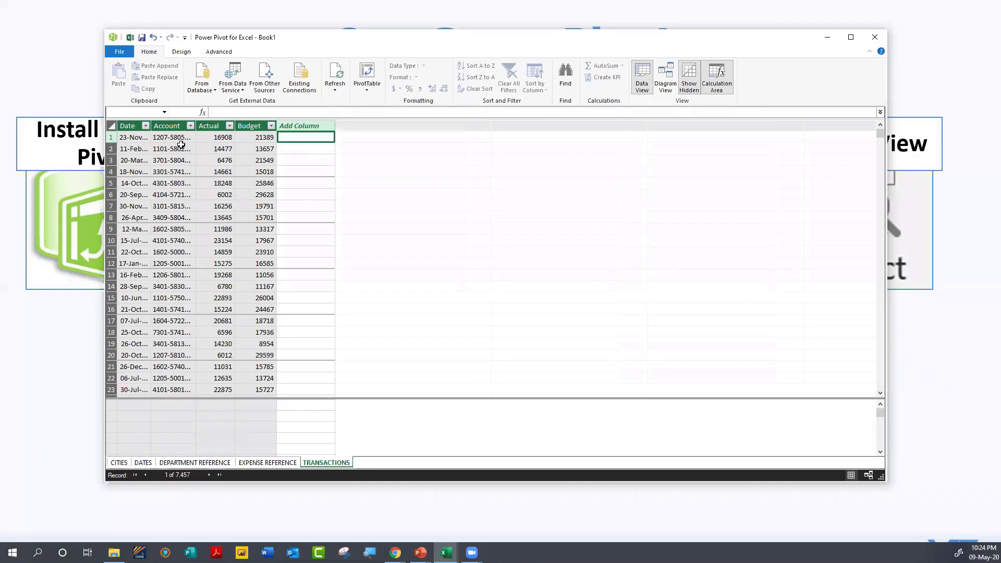
drag(195, 127, 247, 130)
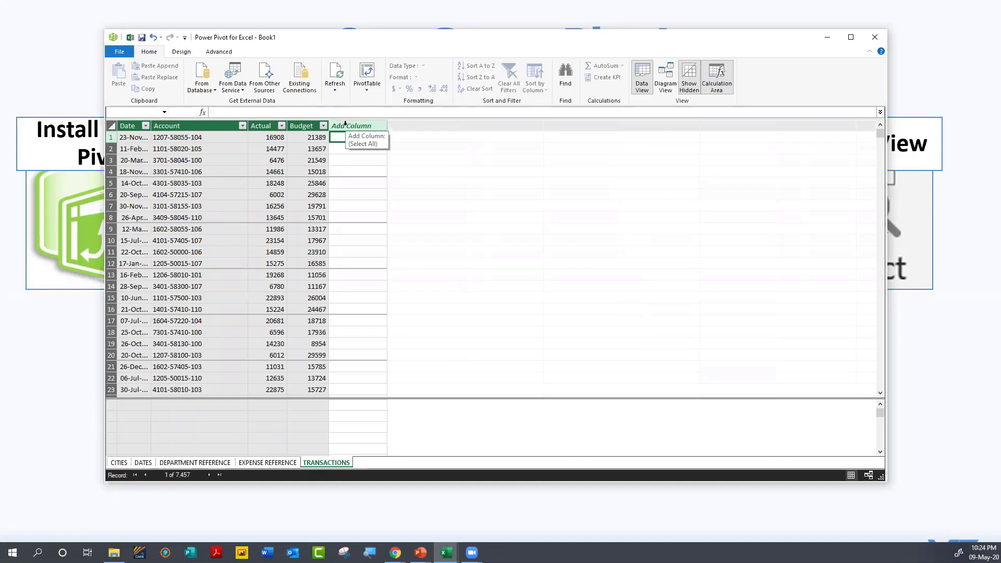
Step: Widen the EXPENSE REFERENCE and DEPARTMENT REFERENCE tables in Diagram View so their full names fit
click(663, 74)
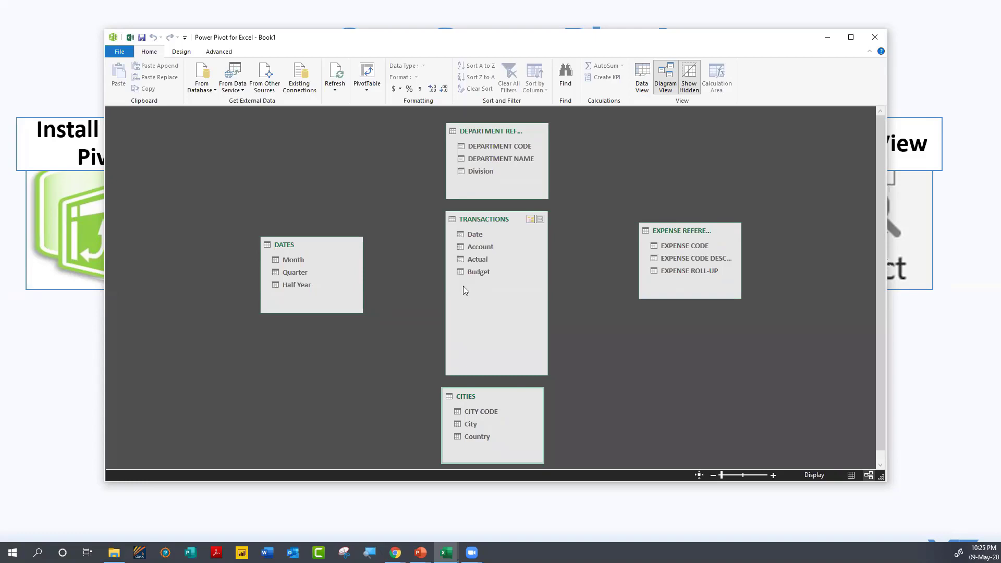
click(673, 230)
drag(740, 255, 773, 258)
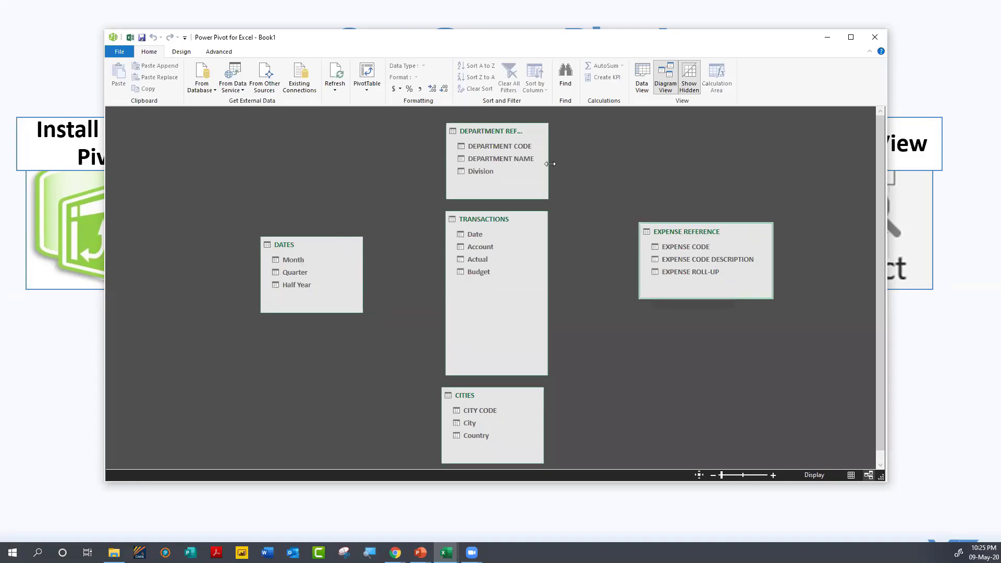
drag(550, 163, 575, 170)
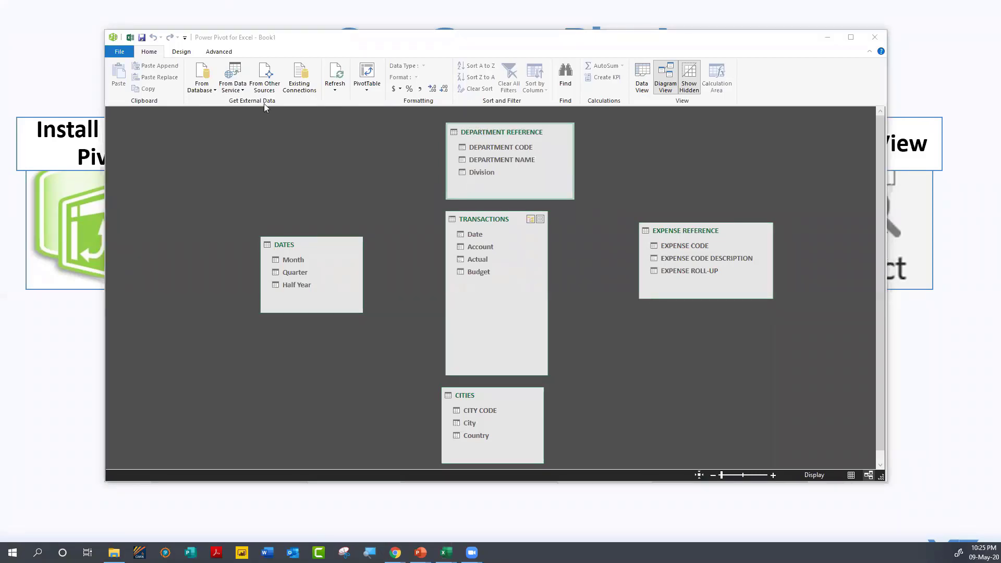
Step: In the TRANSACTIONS data grid, add a calculated column with the formula =RIGHT(TRANSACTIONS[Account],3) to extract the city code
click(62, 48)
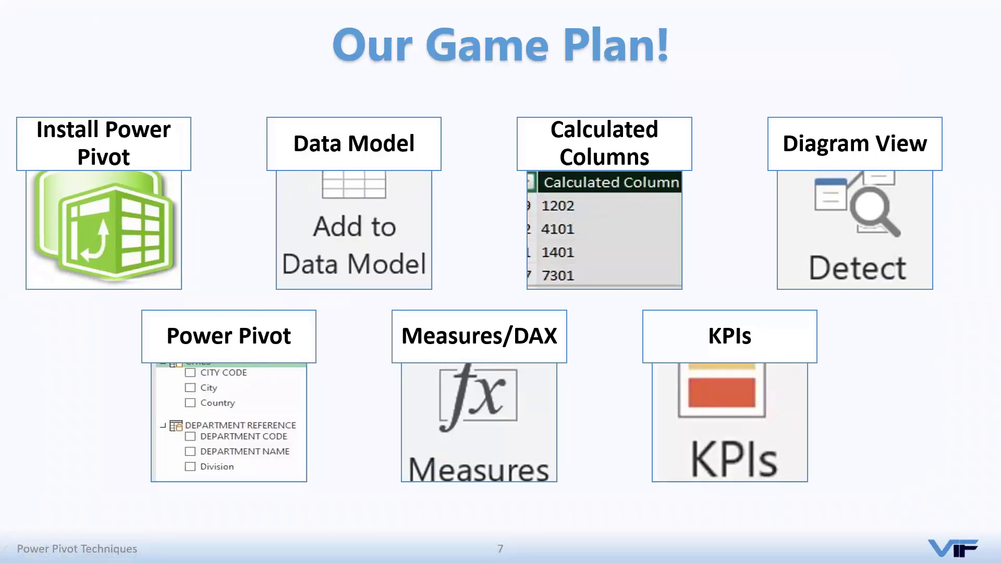
key(alt+Tab)
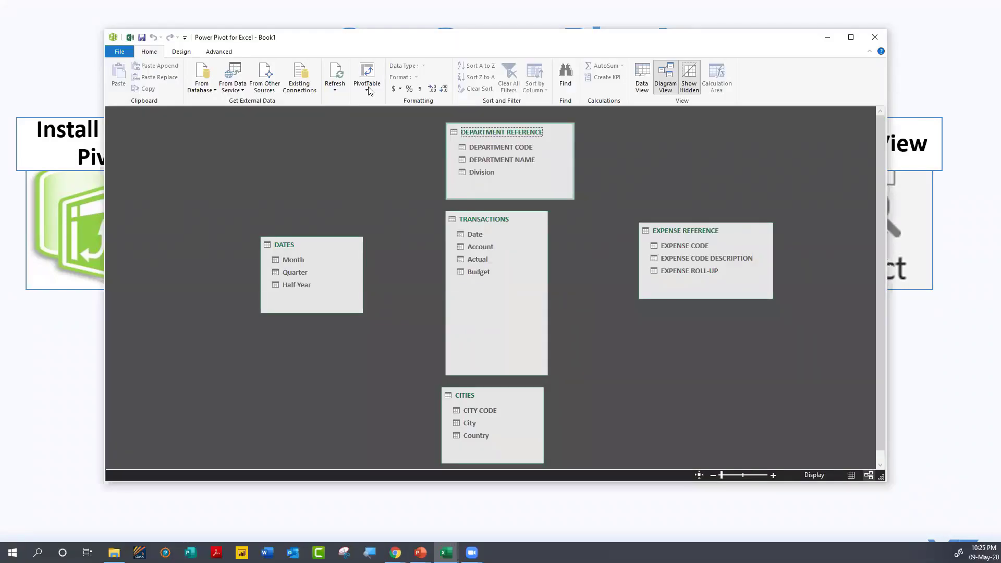
click(644, 75)
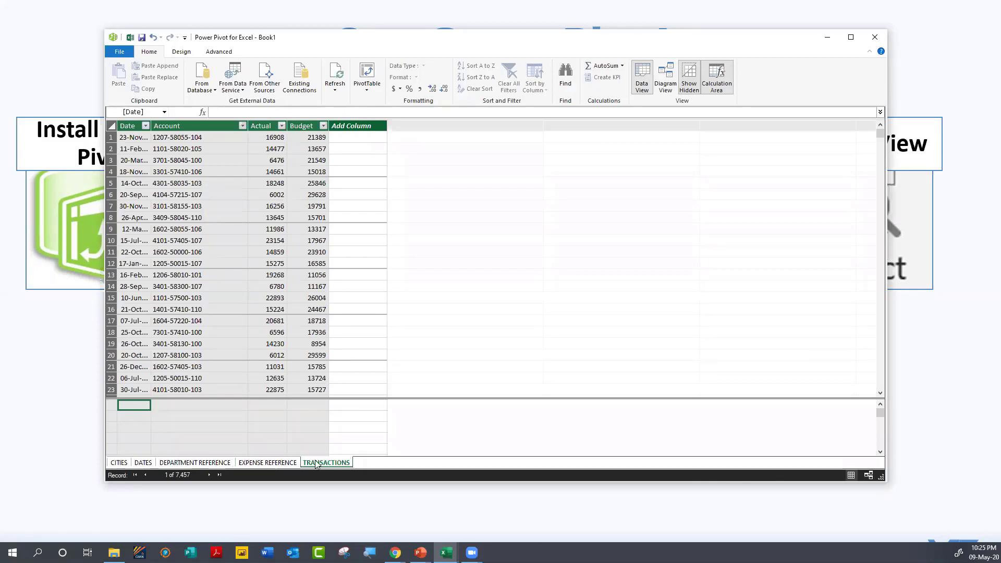
click(353, 137)
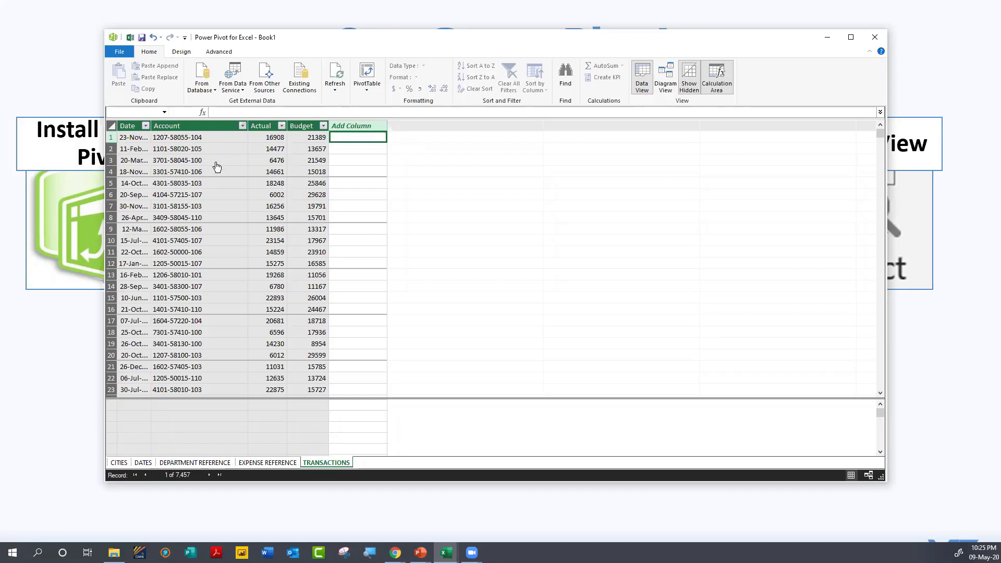
text(=RIGHT()
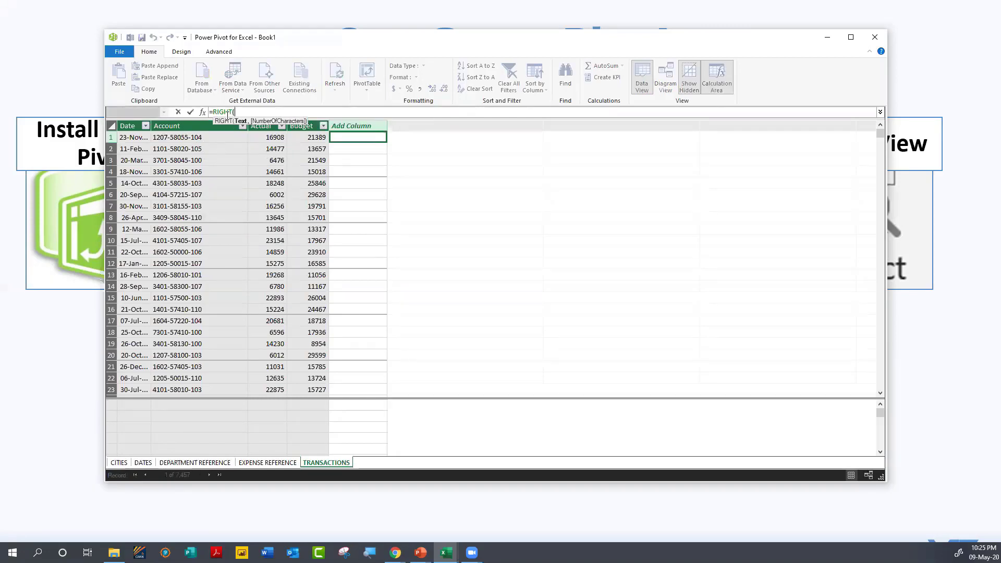
click(202, 137)
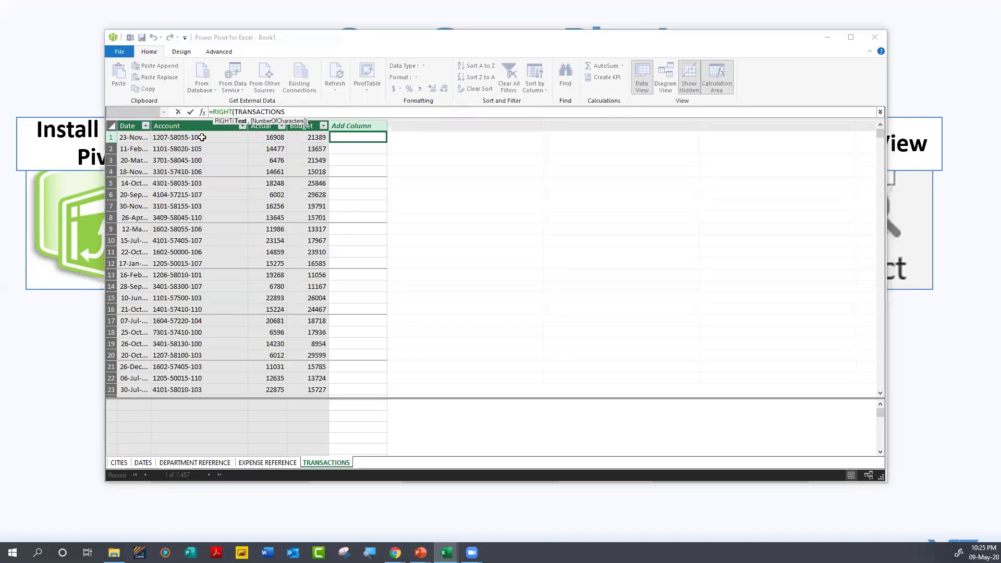
text(,)
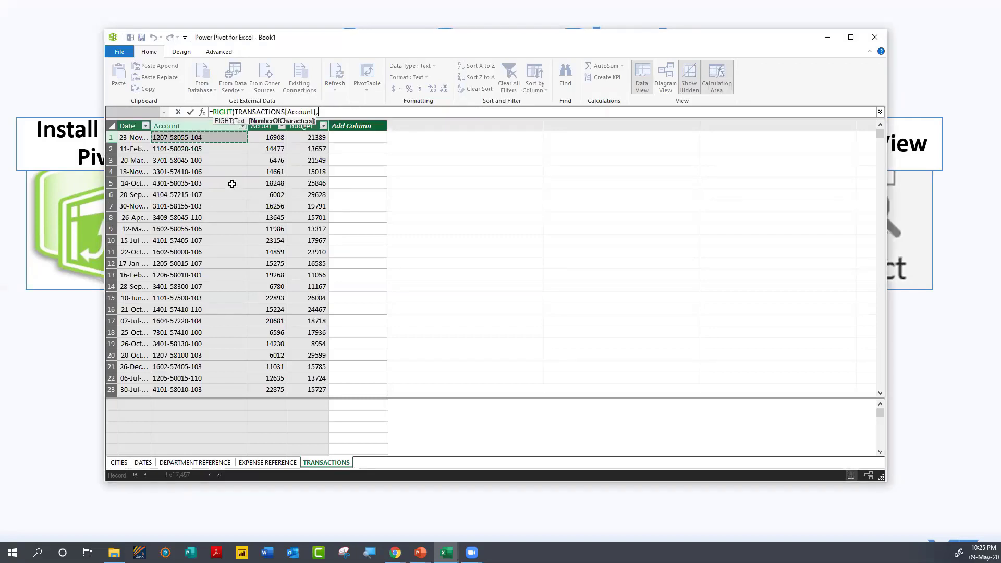
text(3)
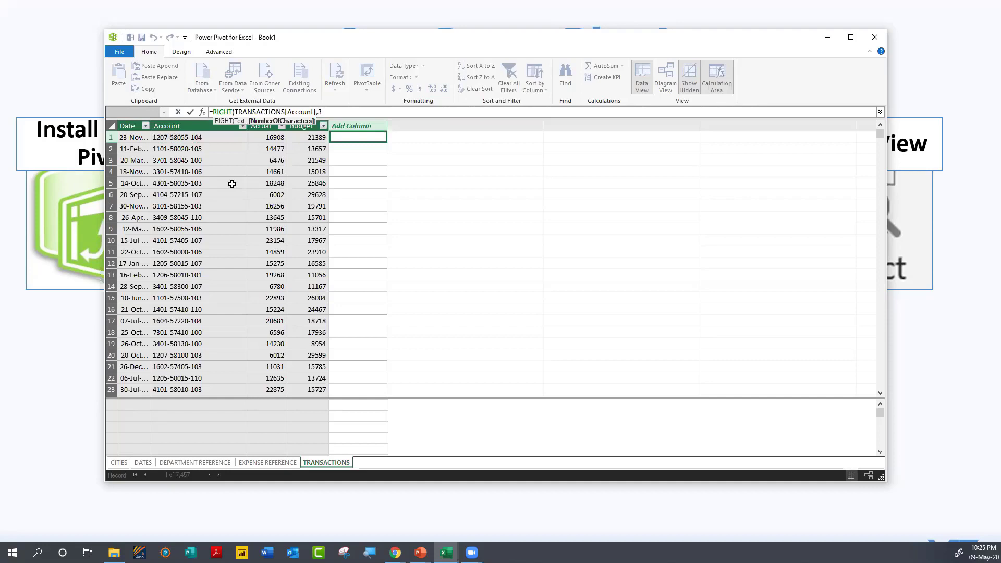
text())
key(Return)
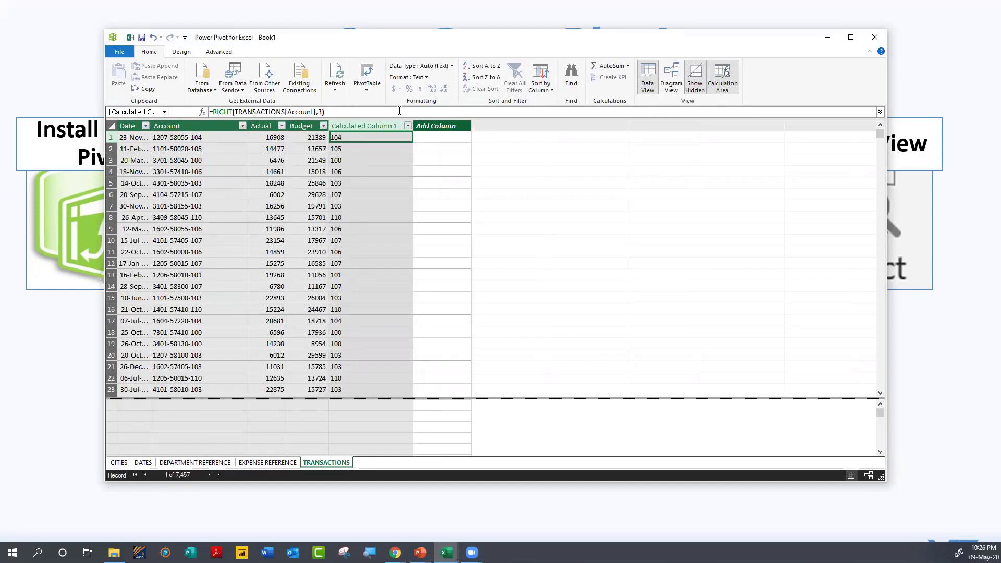
Step: Rename the calculated column holding the last three account characters as City
double_click(365, 125)
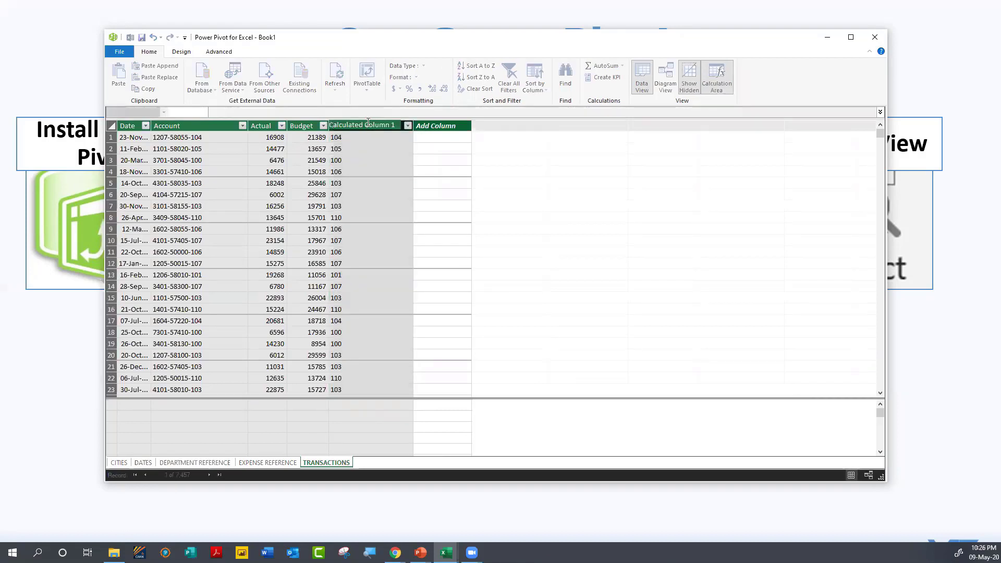
drag(365, 126, 395, 125)
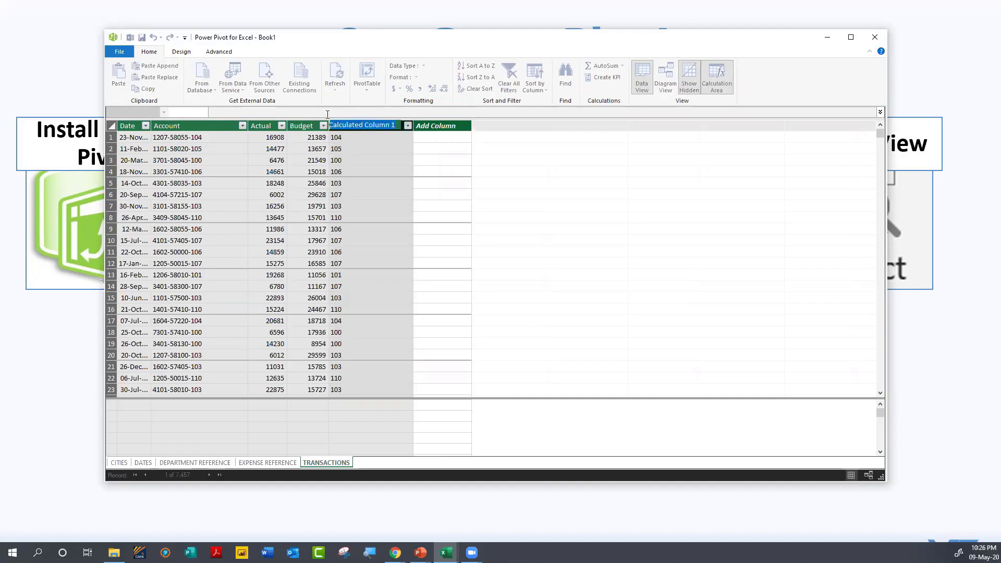
text(CITY)
key(Return)
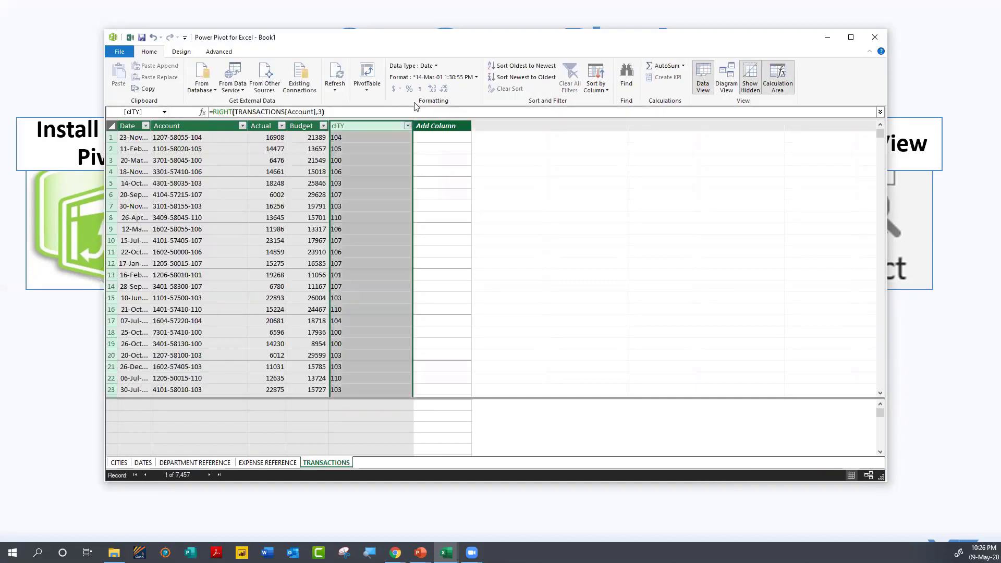
double_click(381, 125)
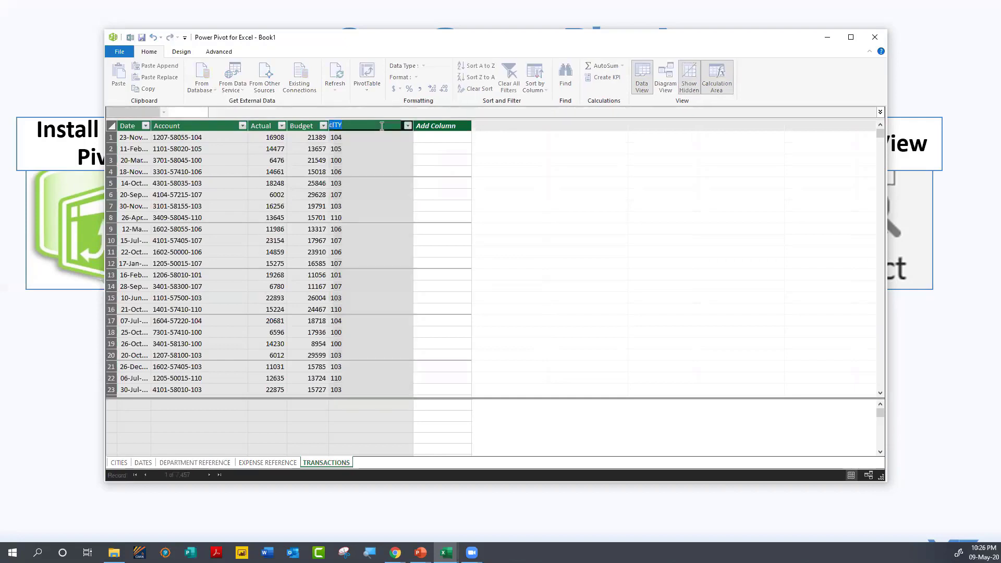
text(Ci)
key(Return)
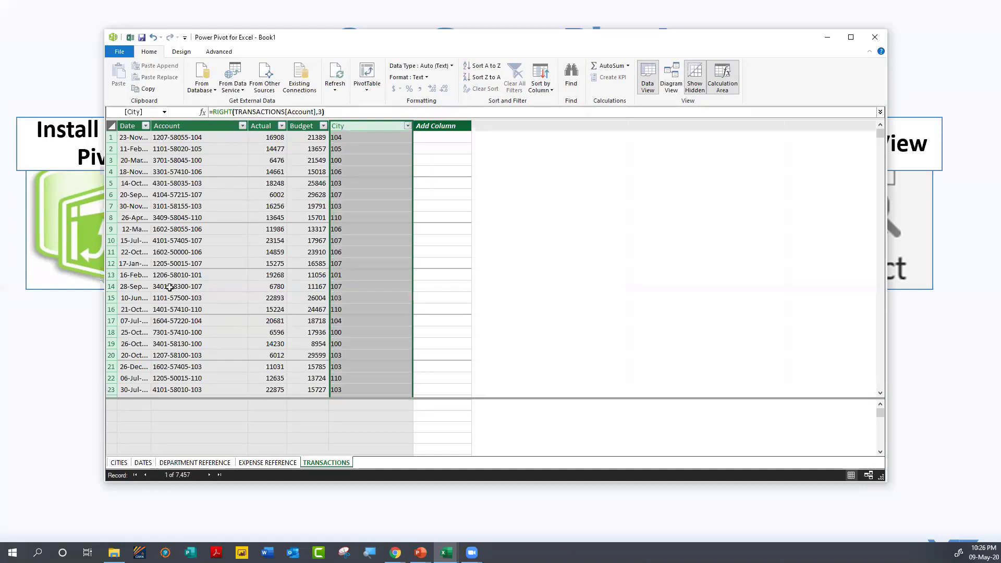
Step: Check the DEPARTMENT REFERENCE codes, and add a calculated column to TRANSACTIONS with the formula =LEFT(TRANSACTIONS[Account],4)
click(213, 462)
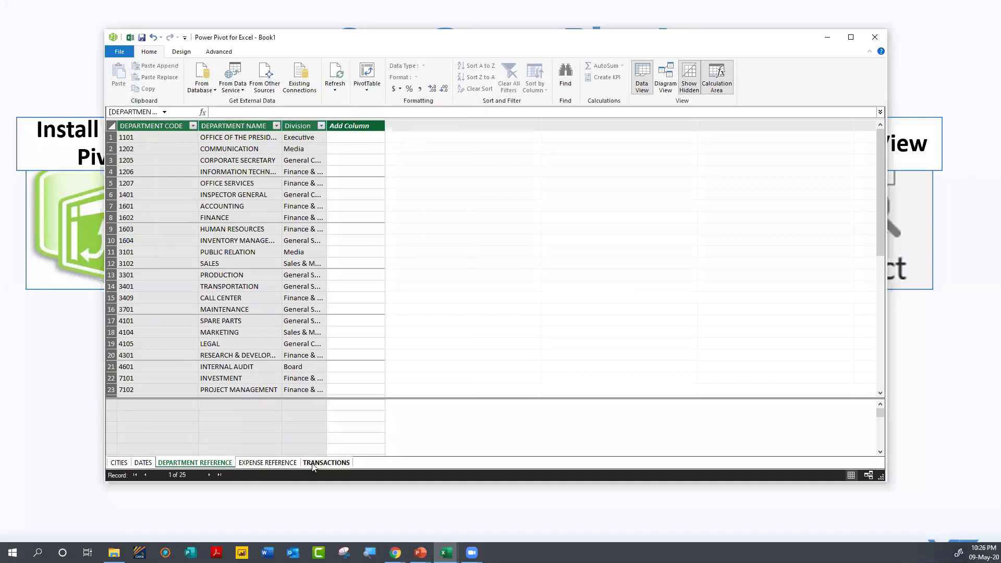
click(326, 463)
click(425, 136)
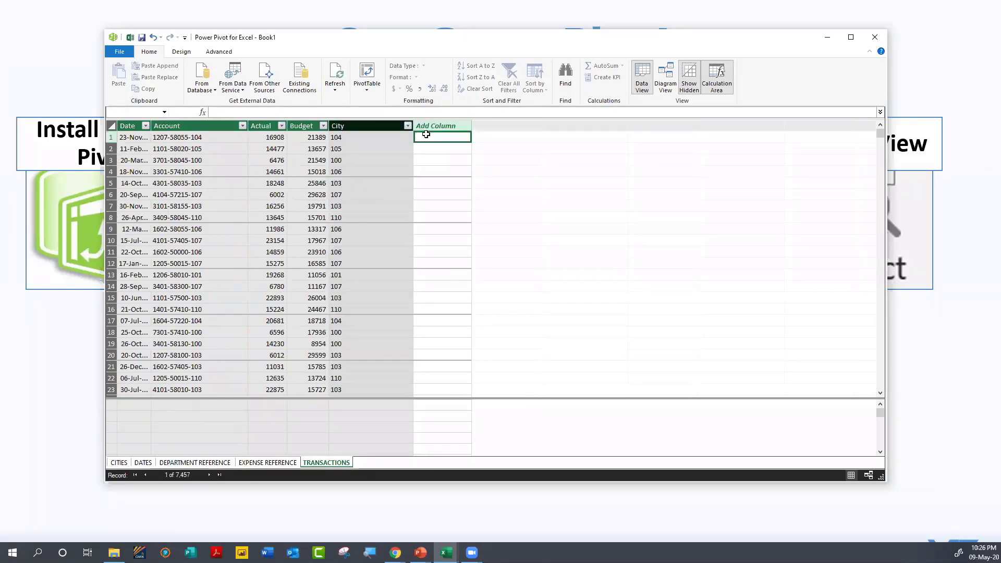
text(=LEFT()
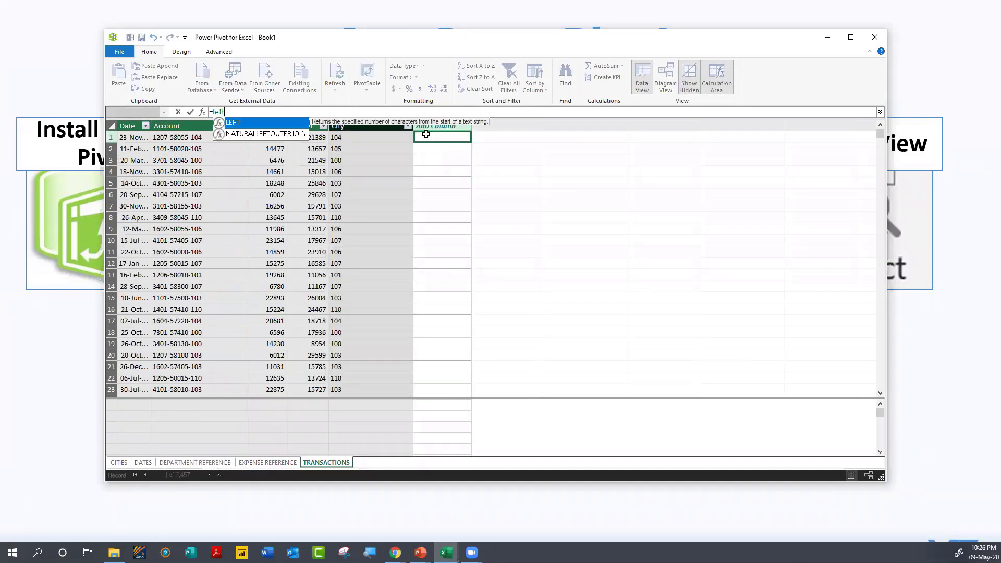
click(197, 136)
text(,)
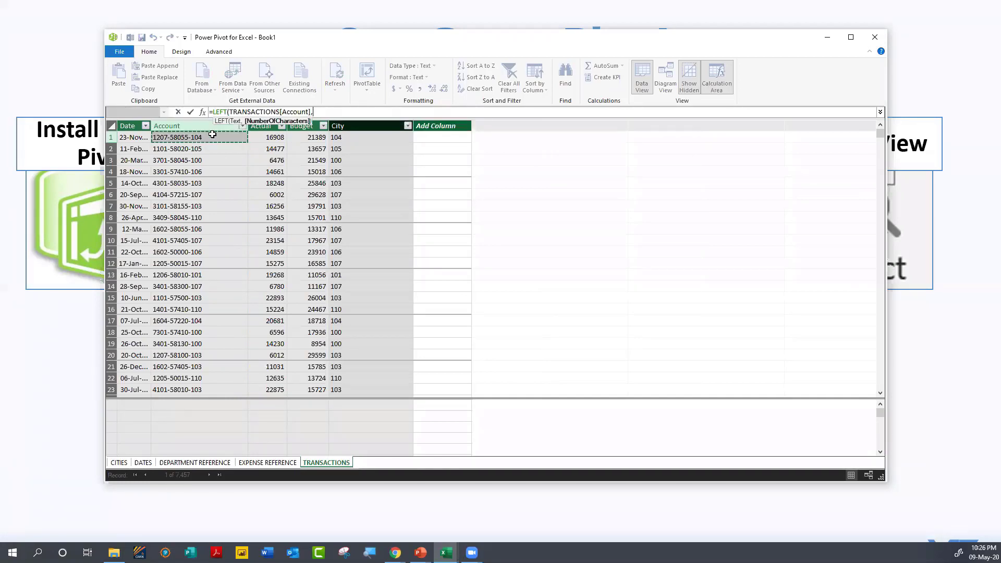
text(4))
key(Return)
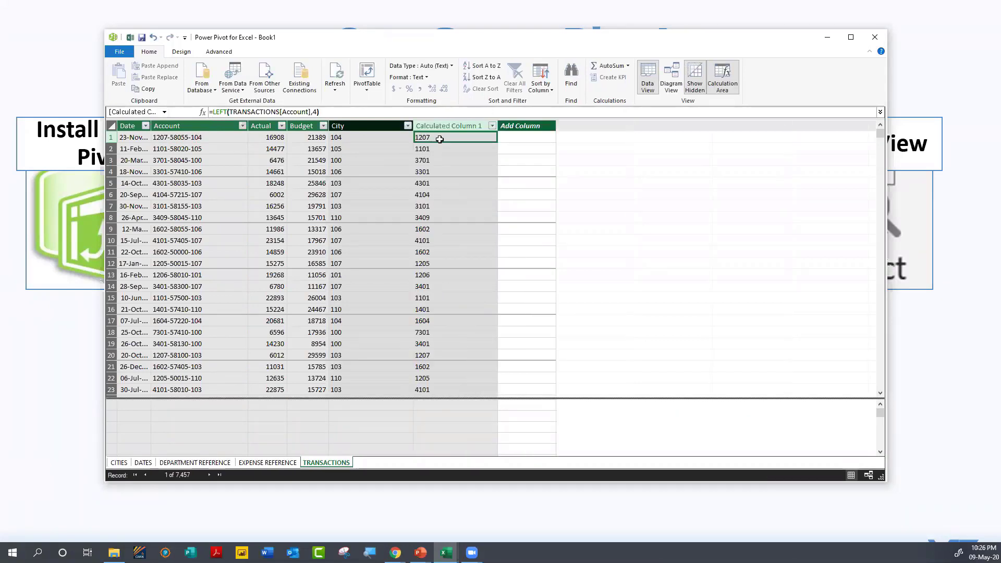
Step: Rename the calculated column holding the first four account characters as Department Code
double_click(441, 125)
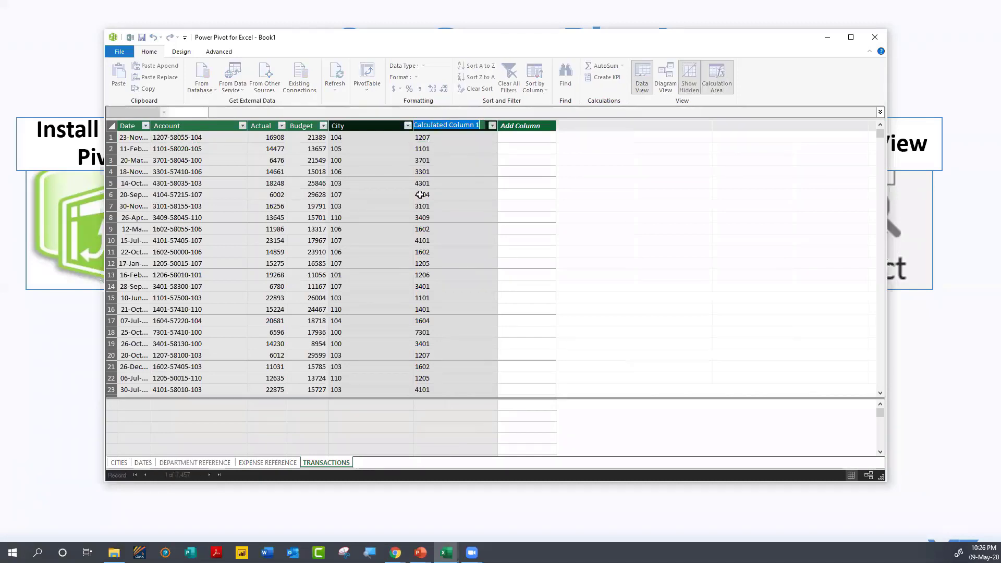
text(Department Code)
key(Return)
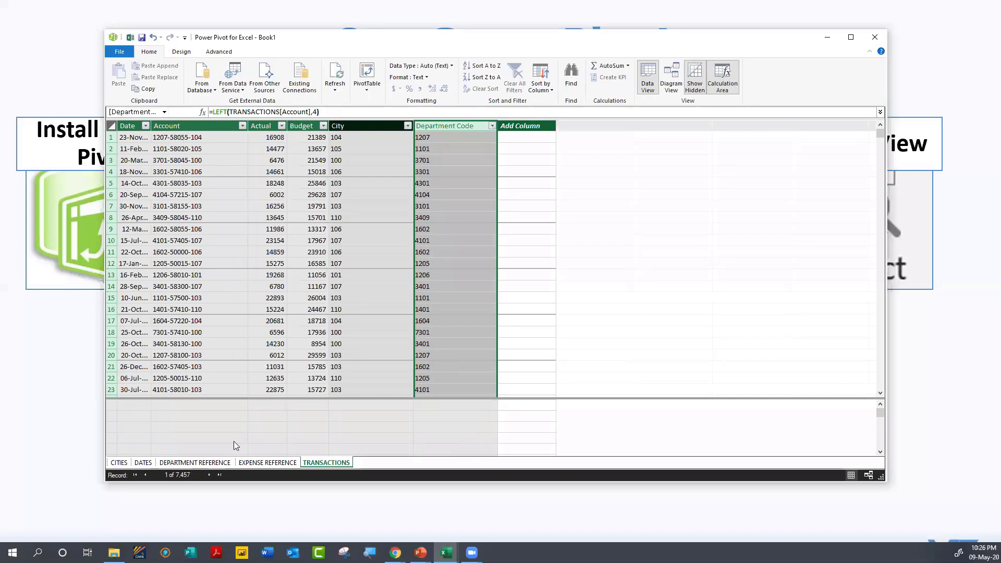
Step: Check the EXPENSE REFERENCE codes, and add a calculated column to TRANSACTIONS with the formula =MID(TRANSACTIONS[Account],6,5)
click(243, 463)
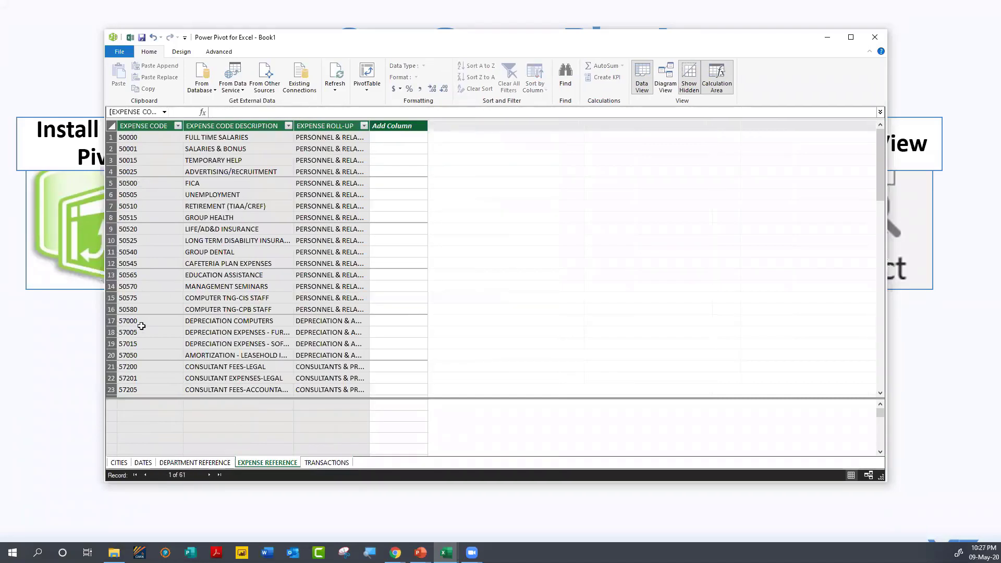
click(320, 462)
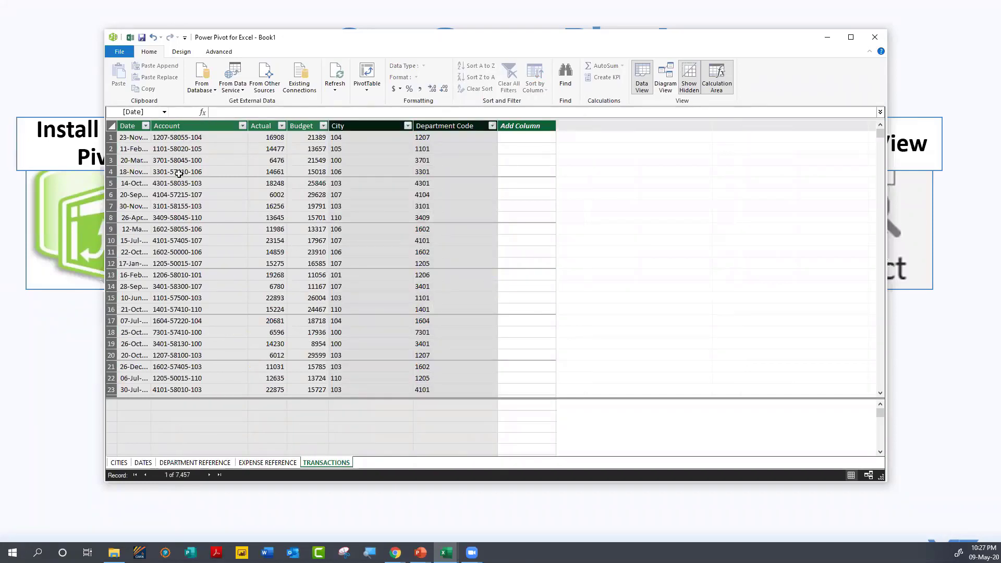
click(505, 138)
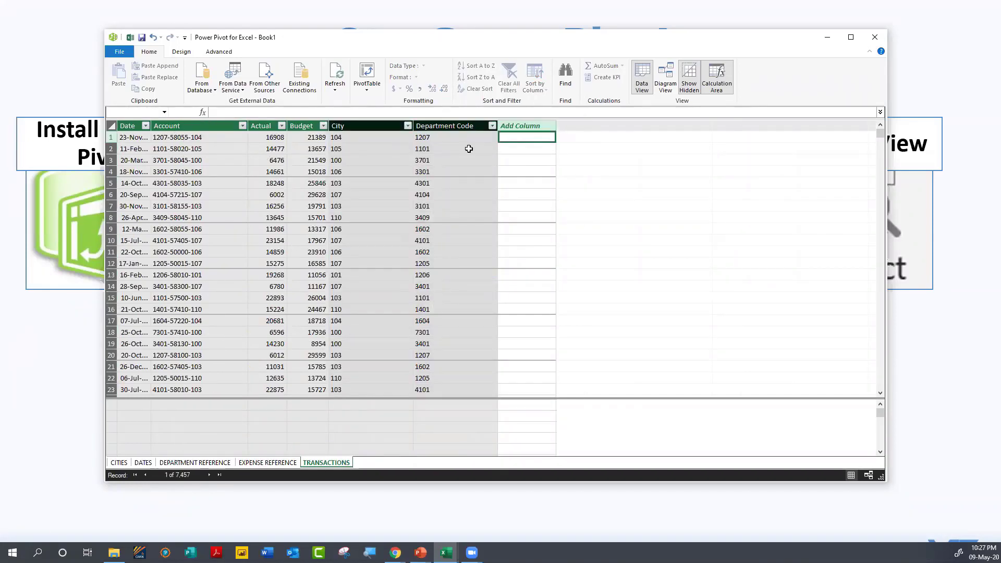
text(=MID()
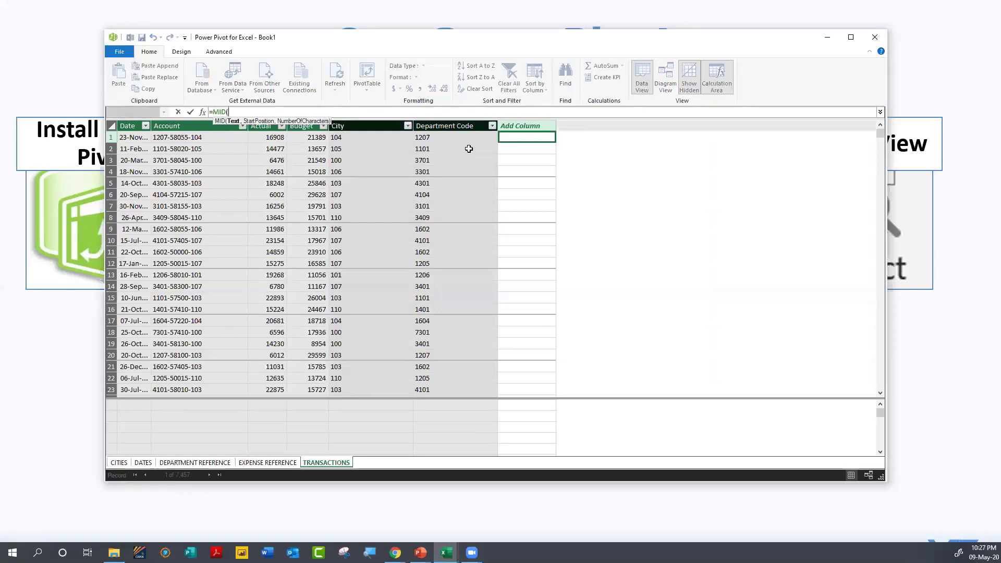
click(166, 138)
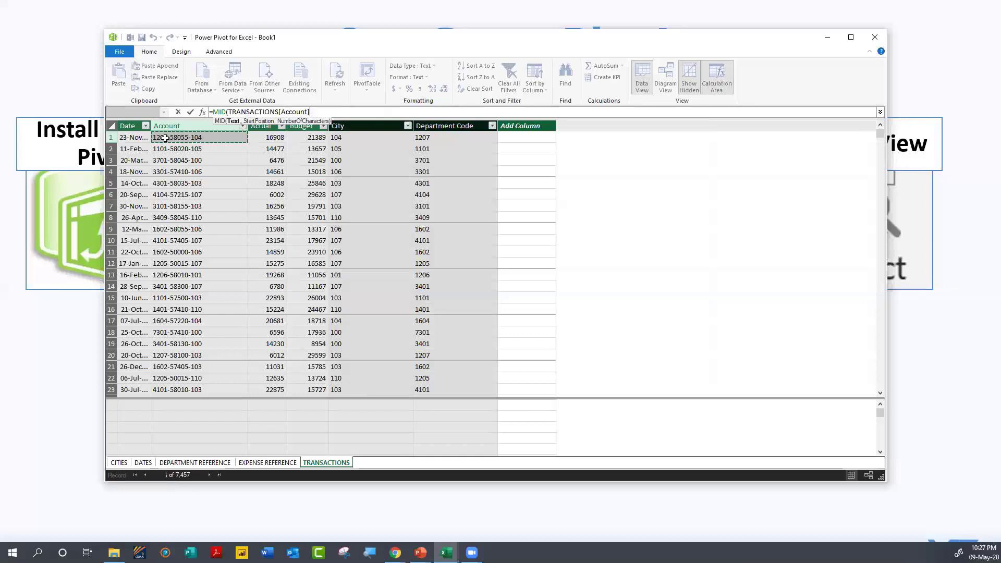
text(,)
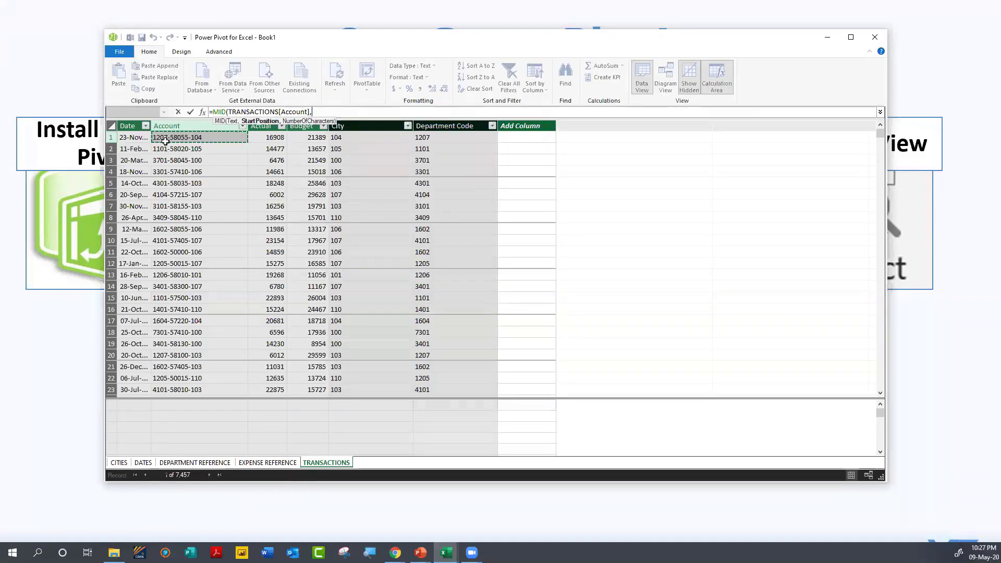
text(6)
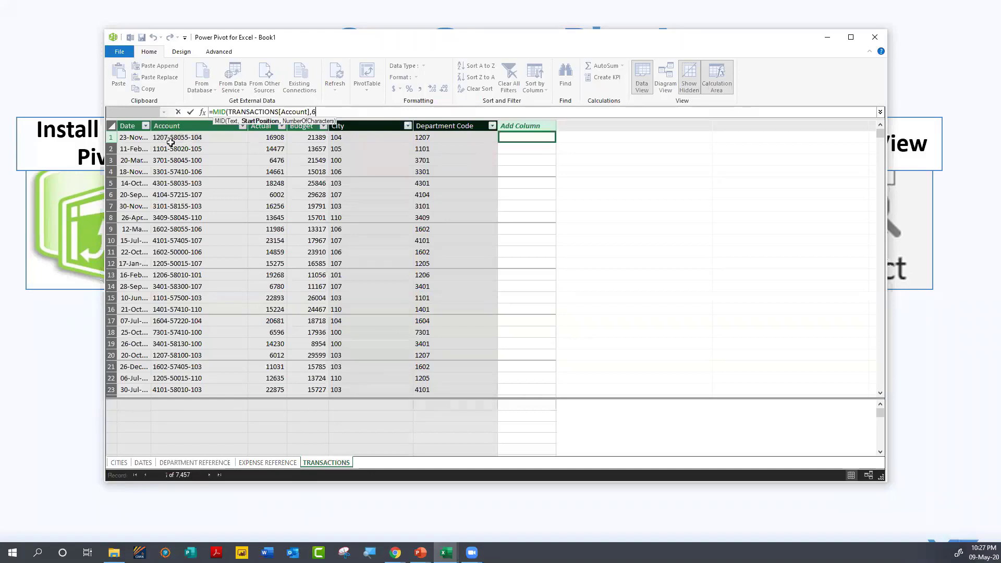
text(,)
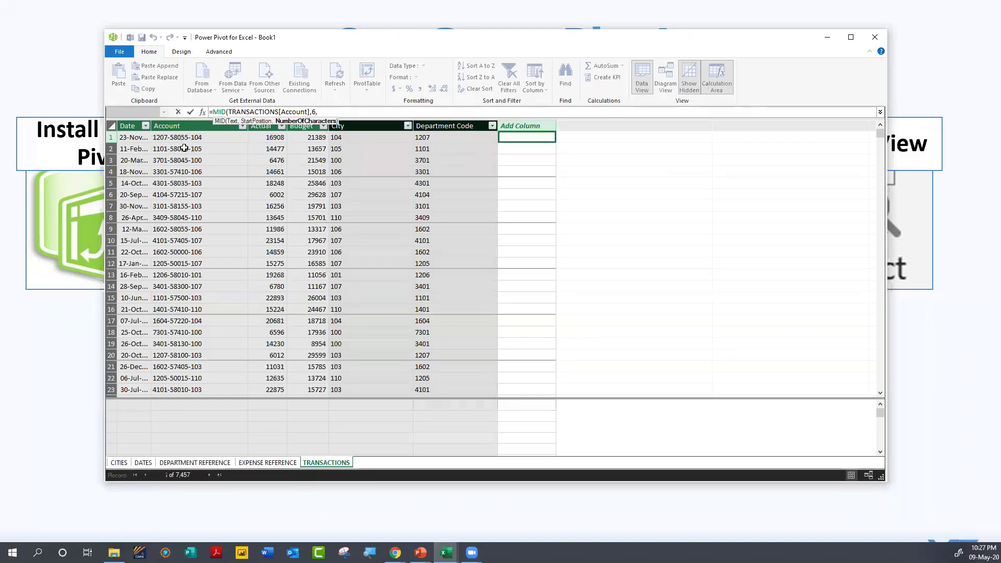
text(5)
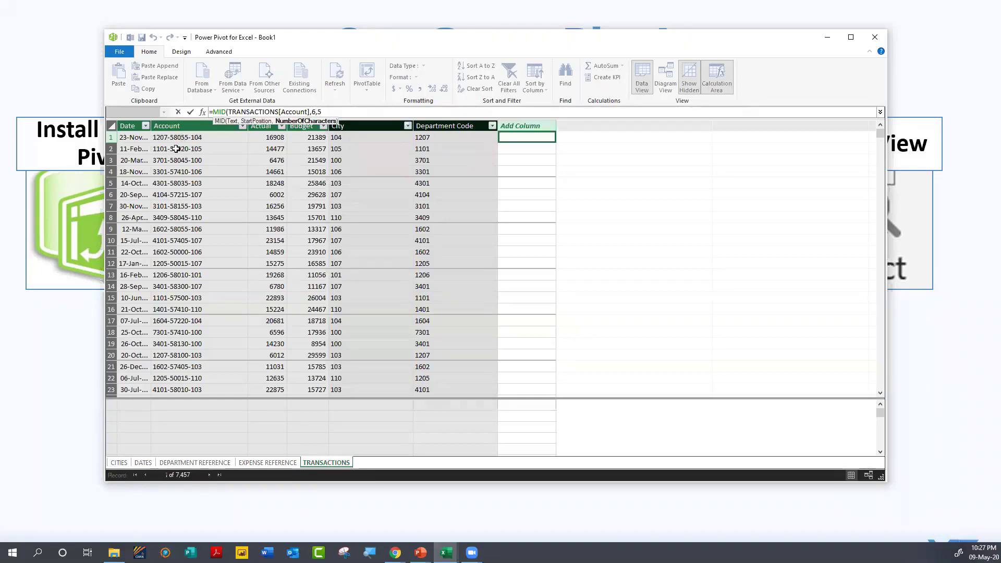
text())
key(Return)
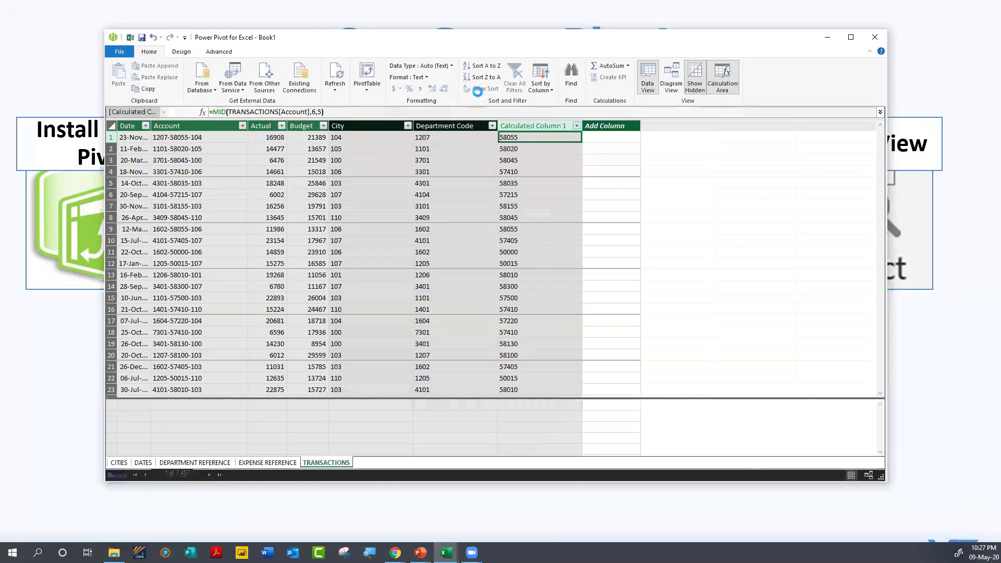
Step: Rename the calculated column holding the middle five account characters as Expense Code
double_click(525, 125)
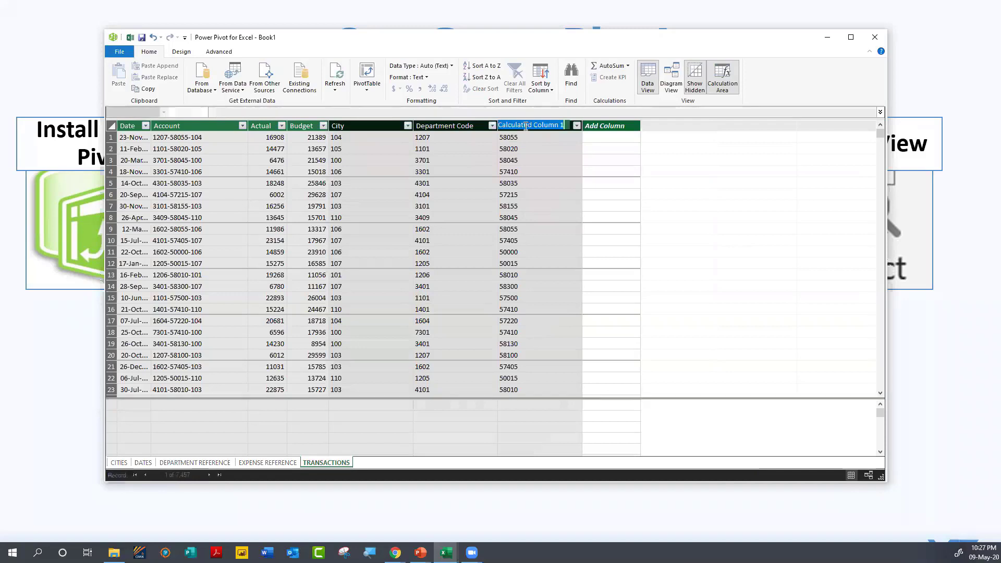
text(Expe)
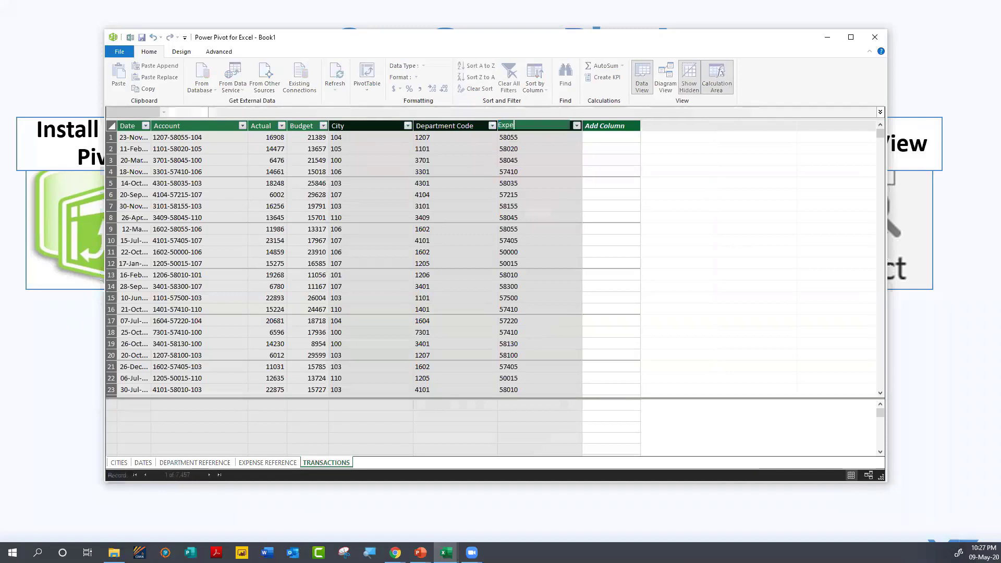
text(nse Code)
key(Return)
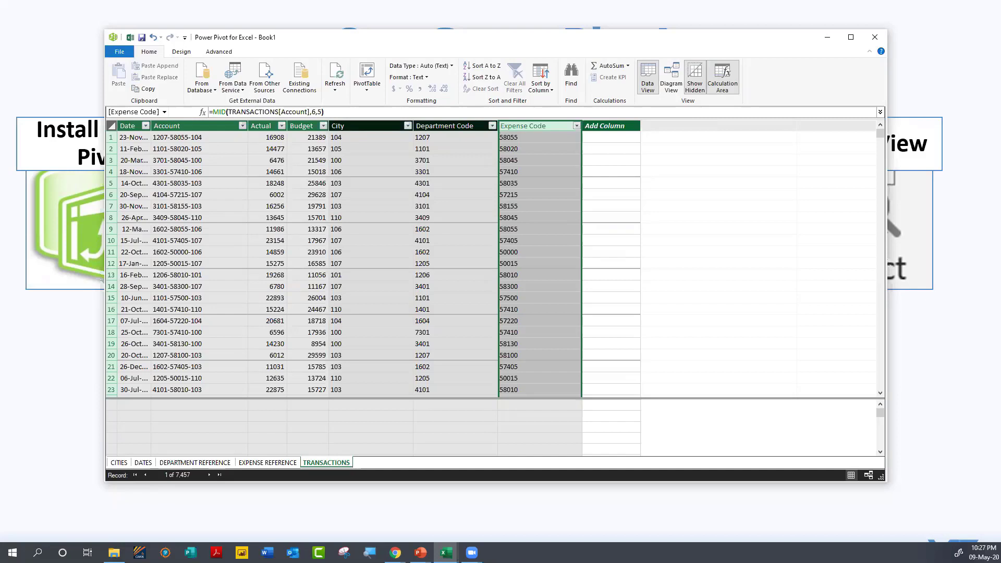
key(alt+Tab)
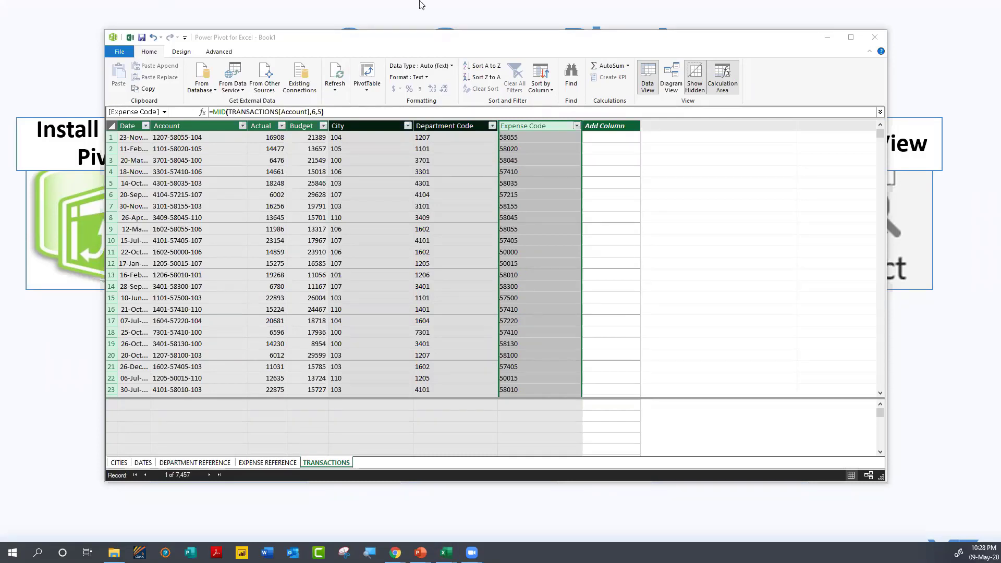
Step: Review the tables in the diagram, and rename the City calculated column in TRANSACTIONS as City Code
click(656, 75)
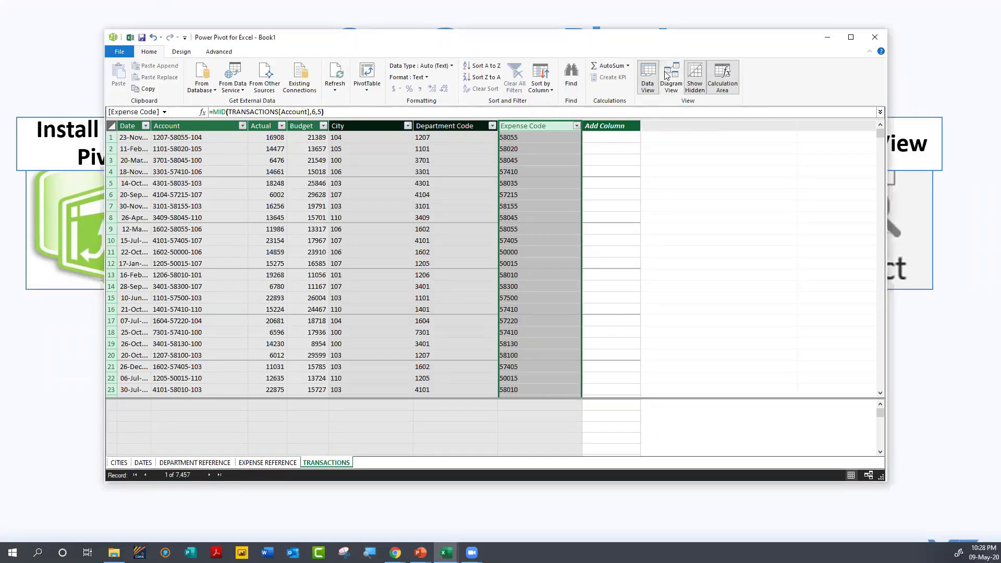
click(670, 78)
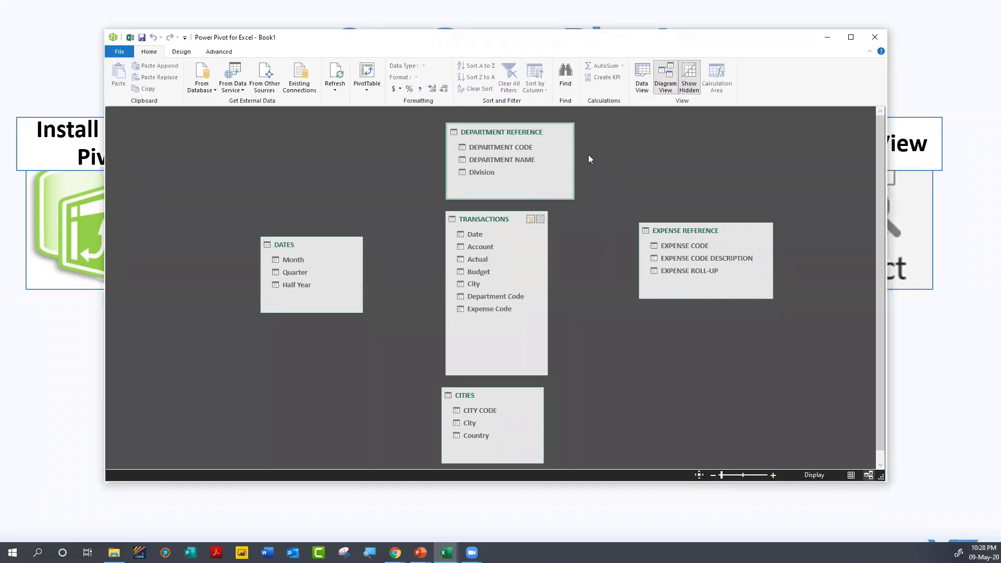
click(642, 78)
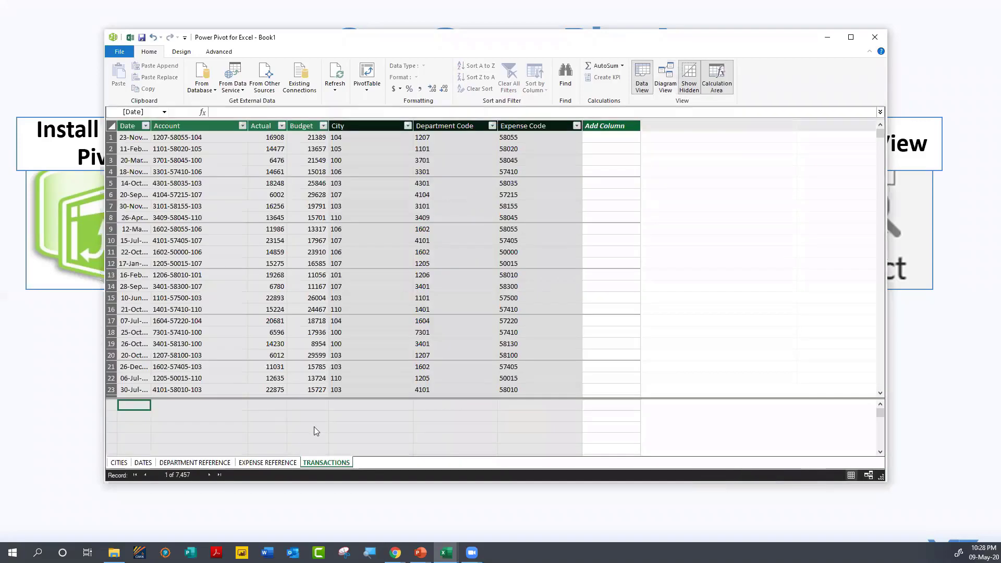
double_click(376, 126)
text(Code)
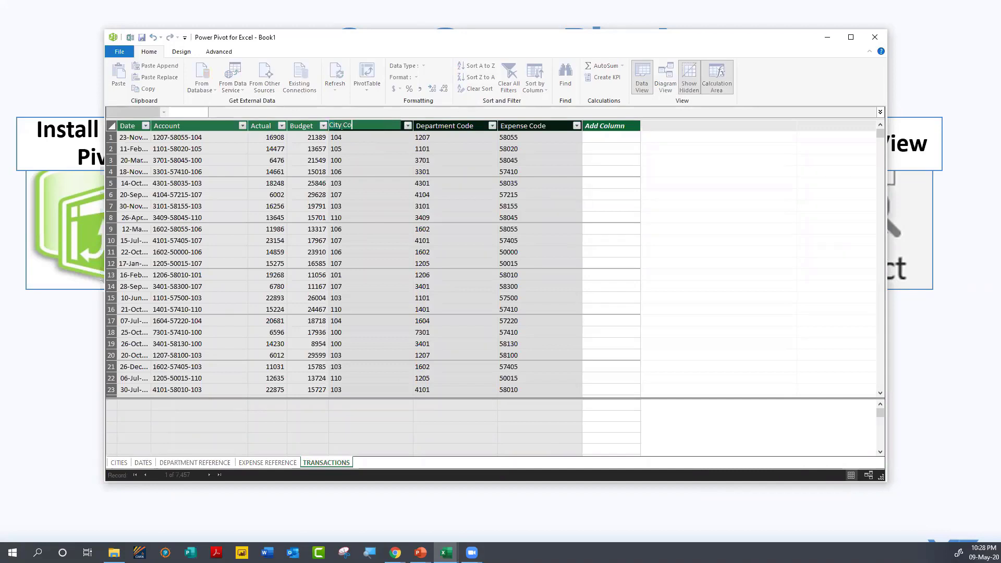
key(Return)
Step: Relate TRANSACTIONS to CITIES, DEPARTMENT REFERENCE and EXPENSE REFERENCE through their City Code, Department Code and Expense Code fields
click(663, 74)
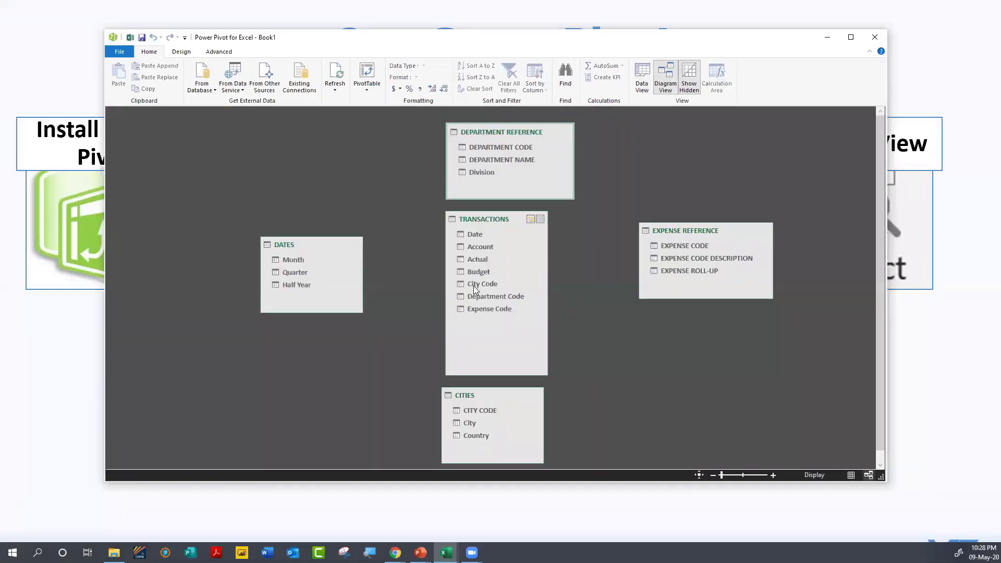
drag(475, 282, 470, 417)
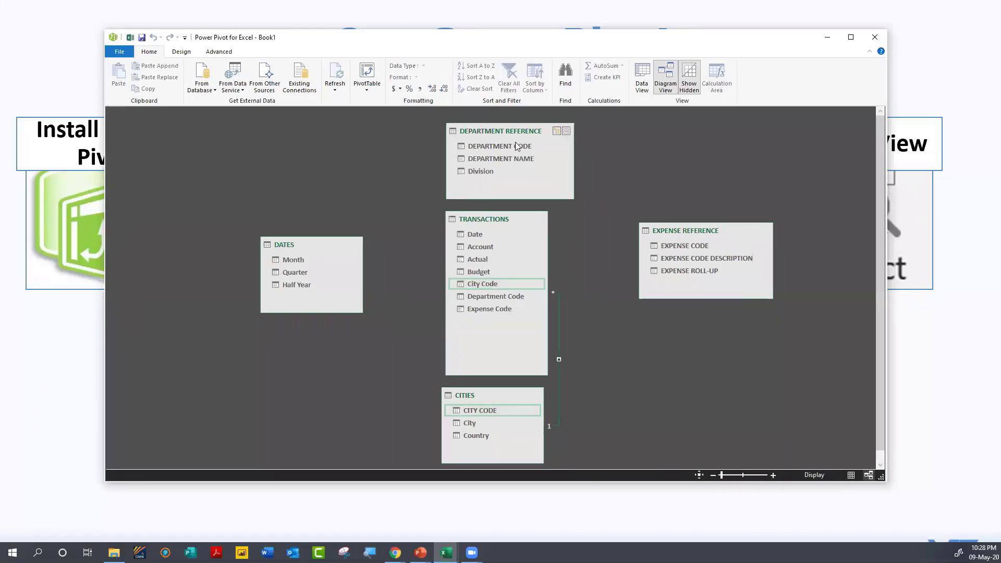
drag(511, 144, 476, 297)
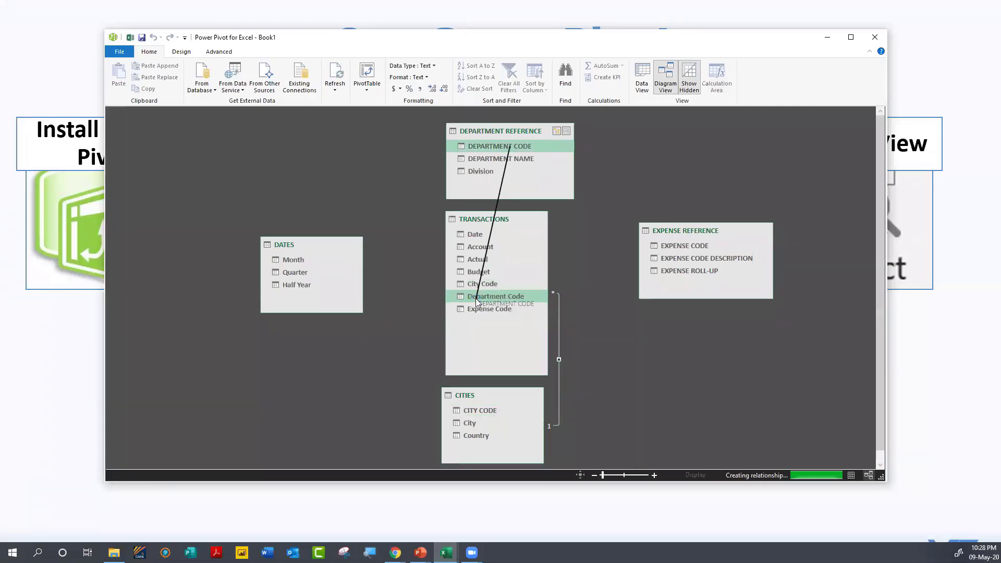
drag(672, 246, 500, 312)
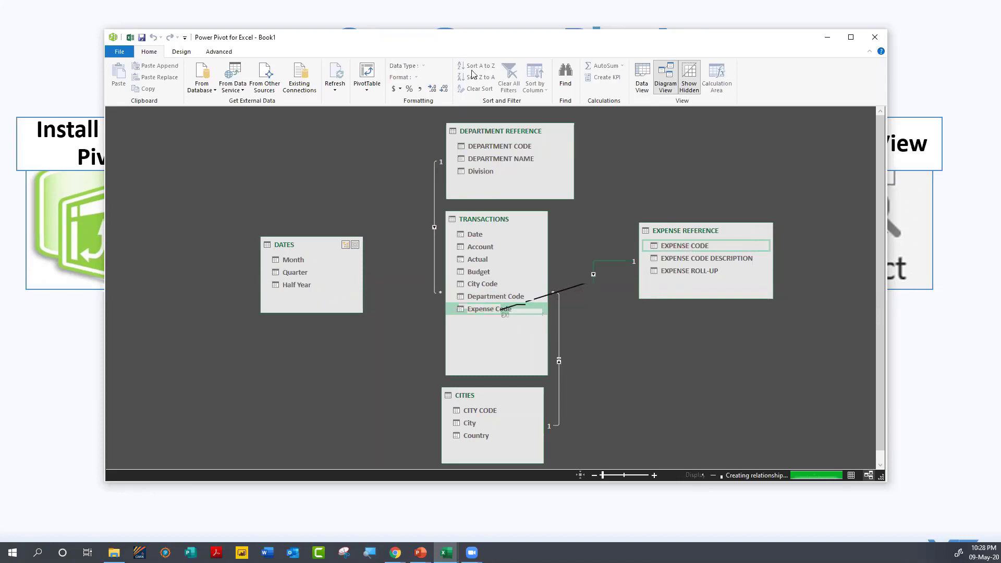
Step: Check the DATES table's month values, and add a calculated column to TRANSACTIONS with the formula =MONTH(TRANSACTIONS[Date])
click(641, 77)
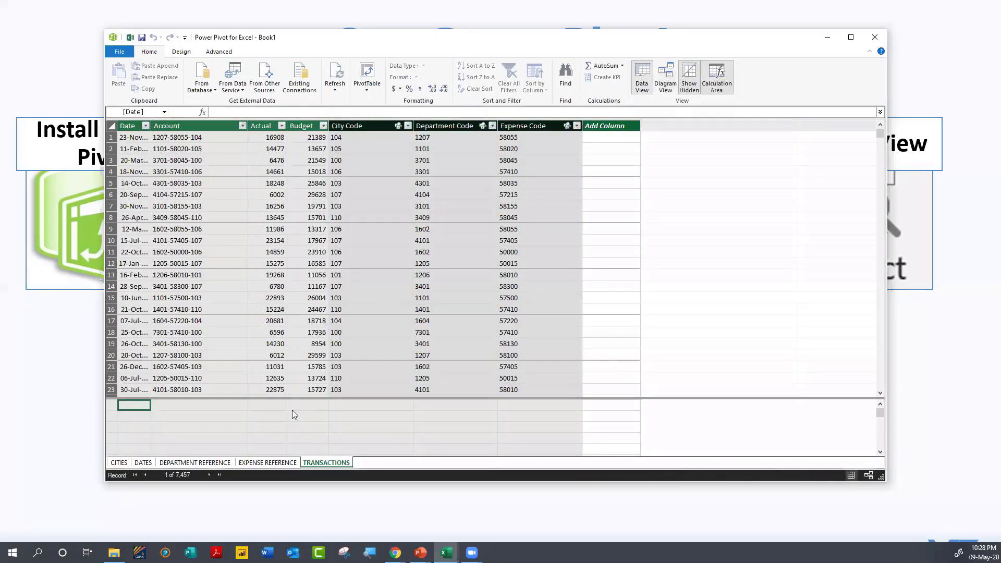
click(141, 463)
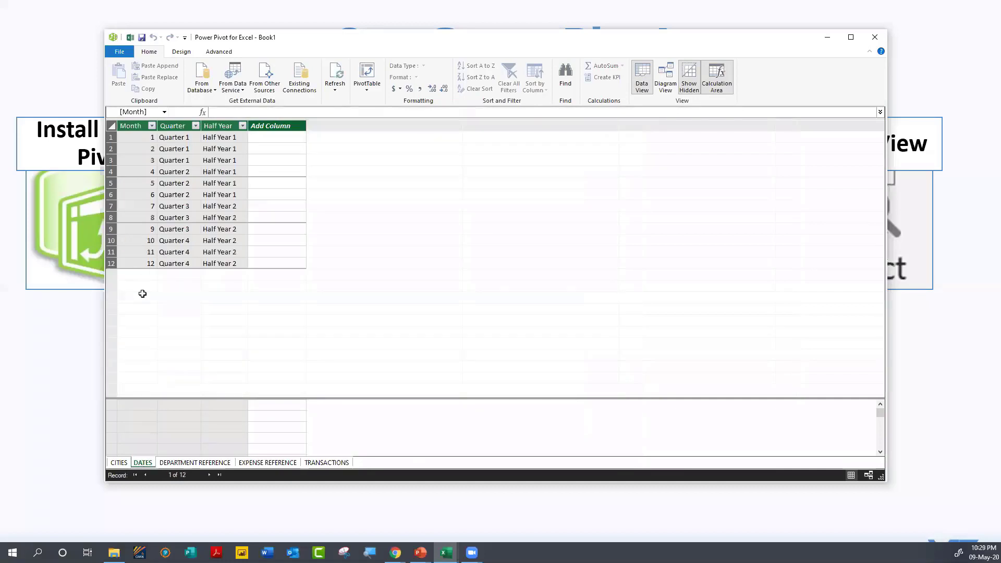
click(316, 465)
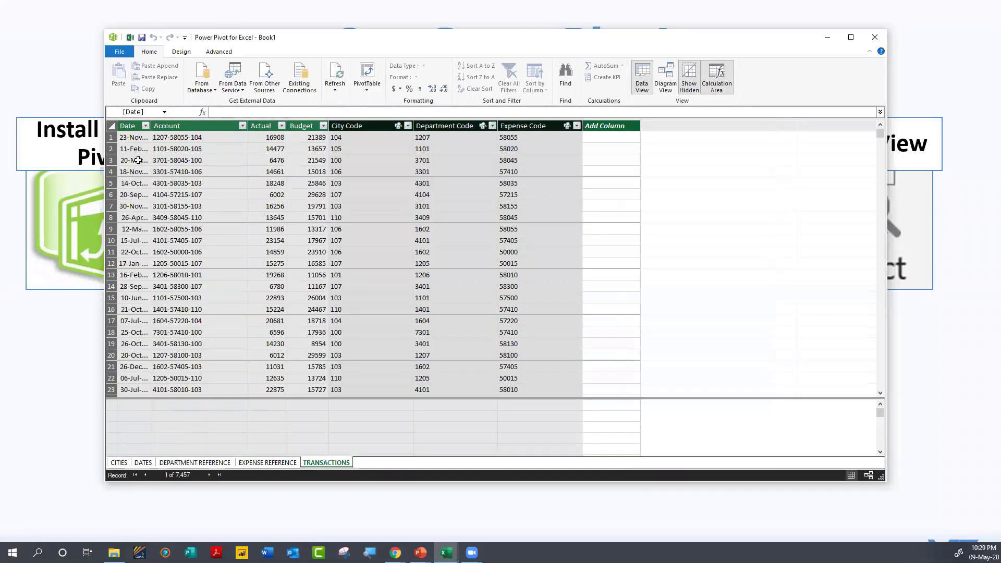
click(605, 139)
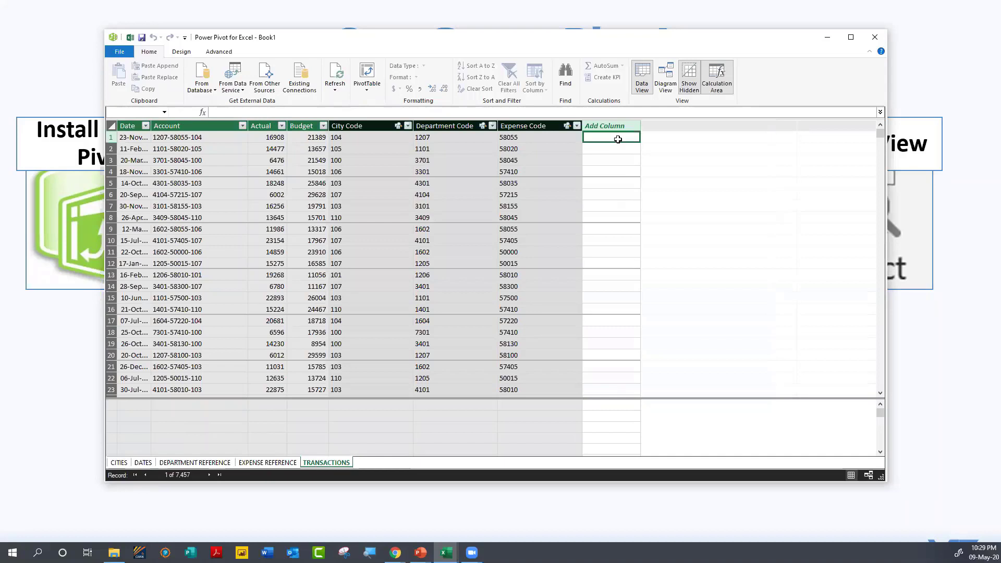
text(=month)
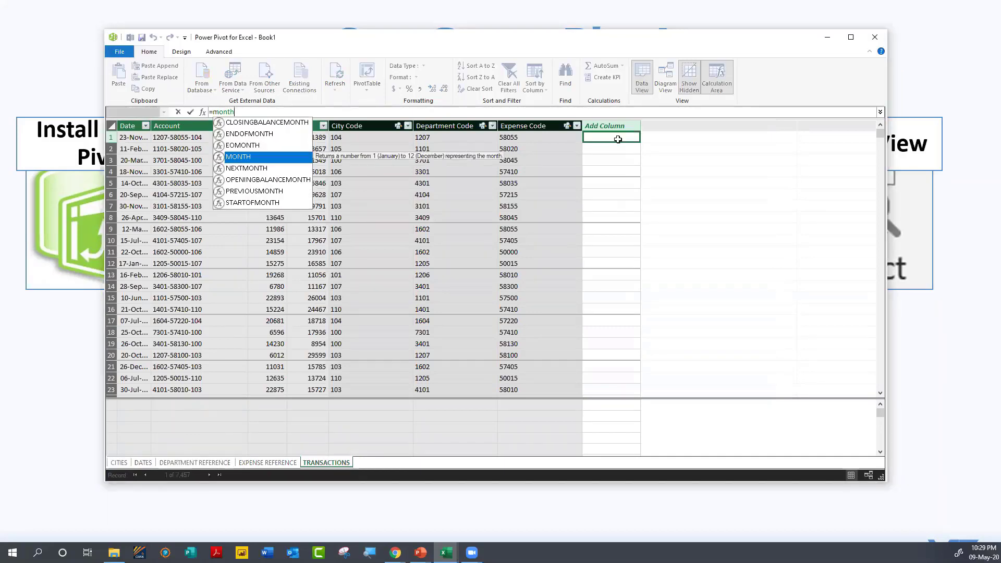
key(Tab)
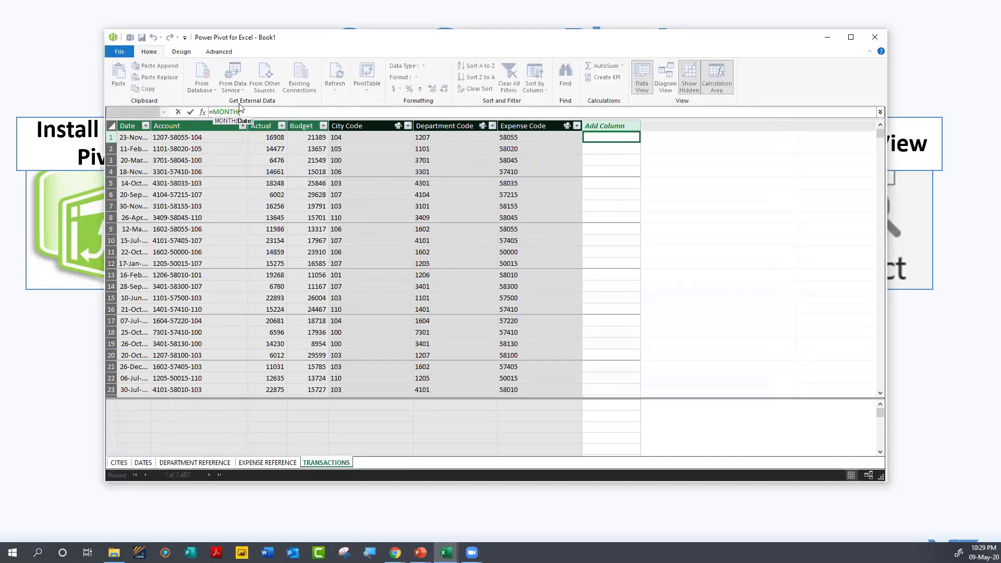
click(130, 138)
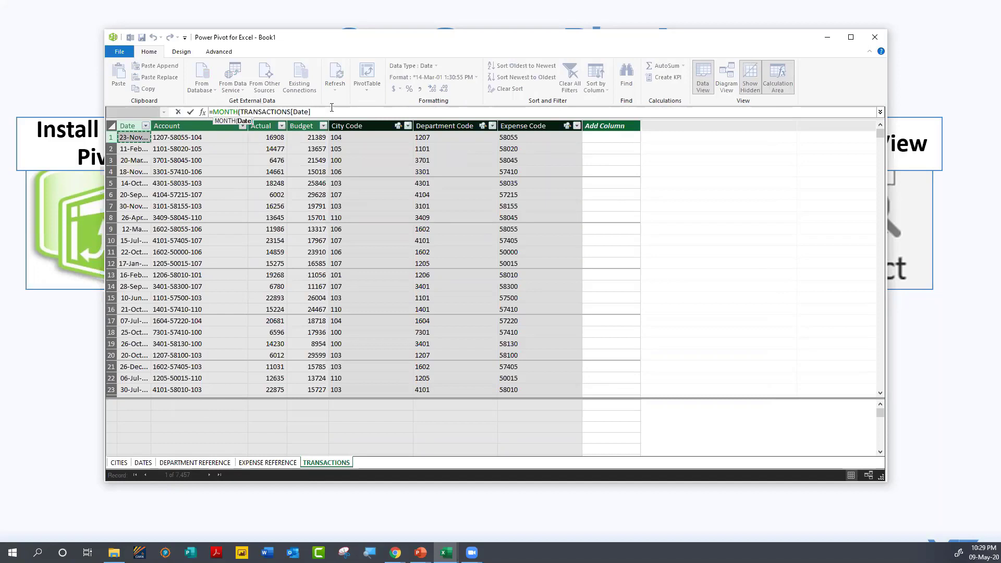
text())
key(Return)
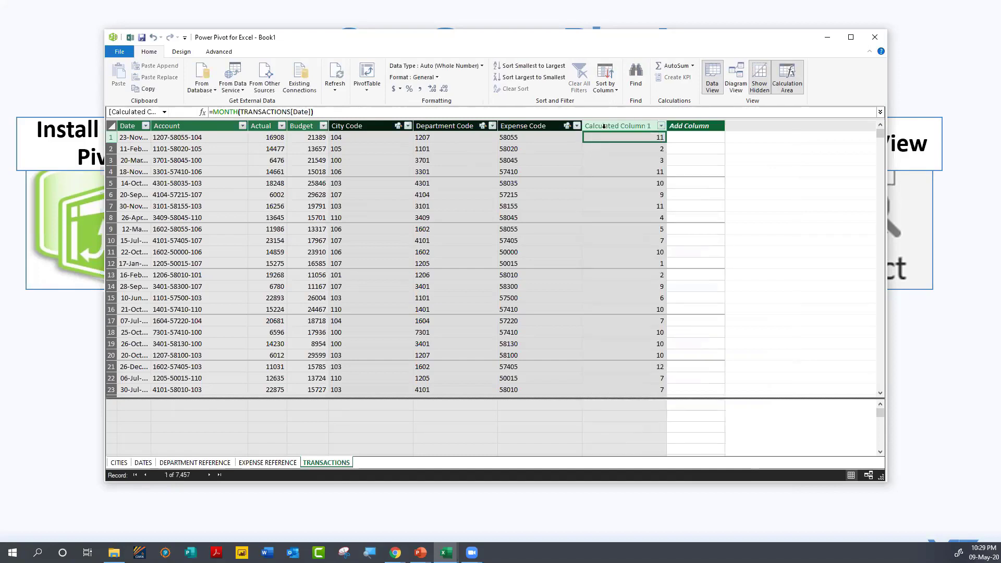
Step: Rename the calculated column holding each transaction's month number as Month
double_click(603, 126)
text(Mpnth)
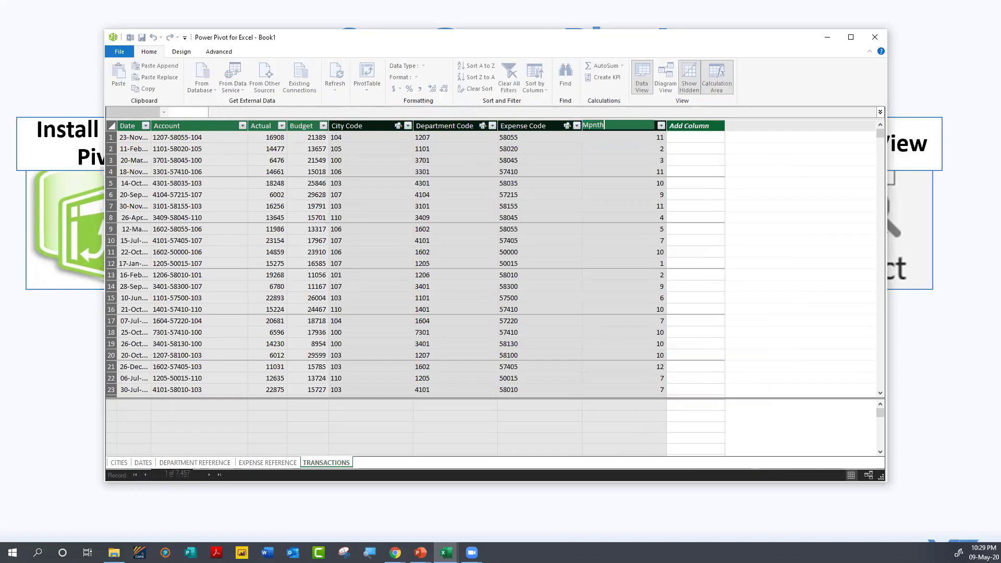
key(Return)
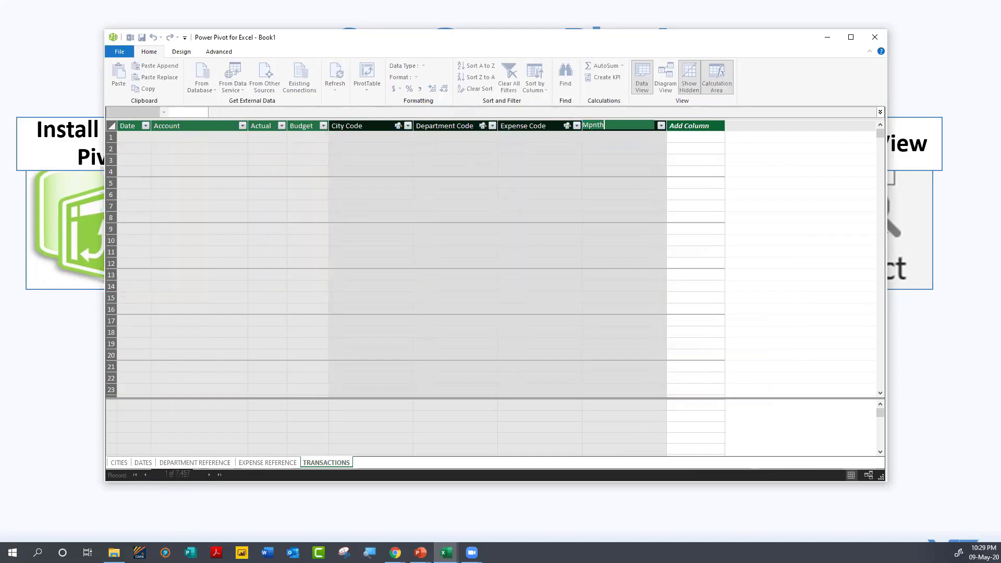
double_click(627, 126)
text(Month)
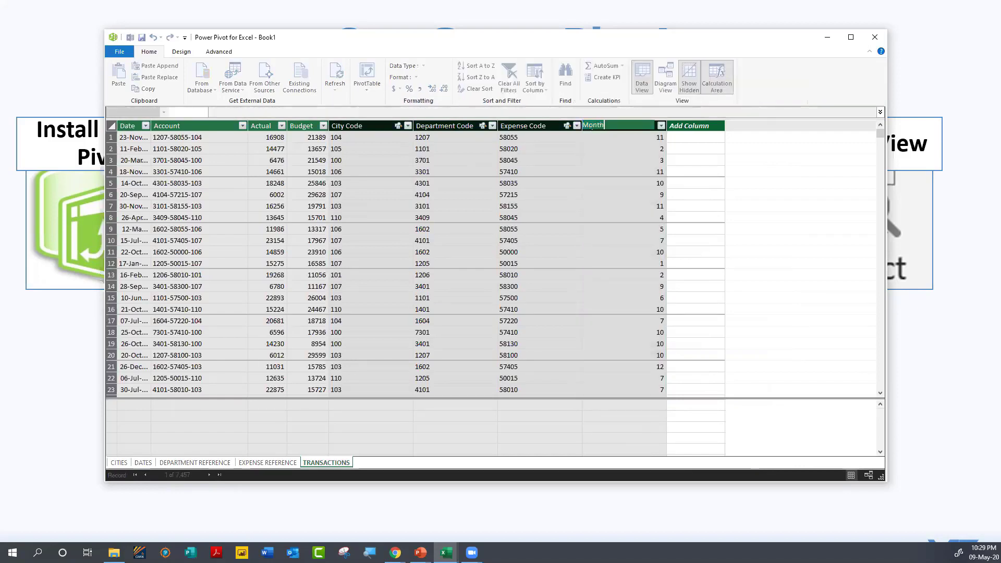
key(Return)
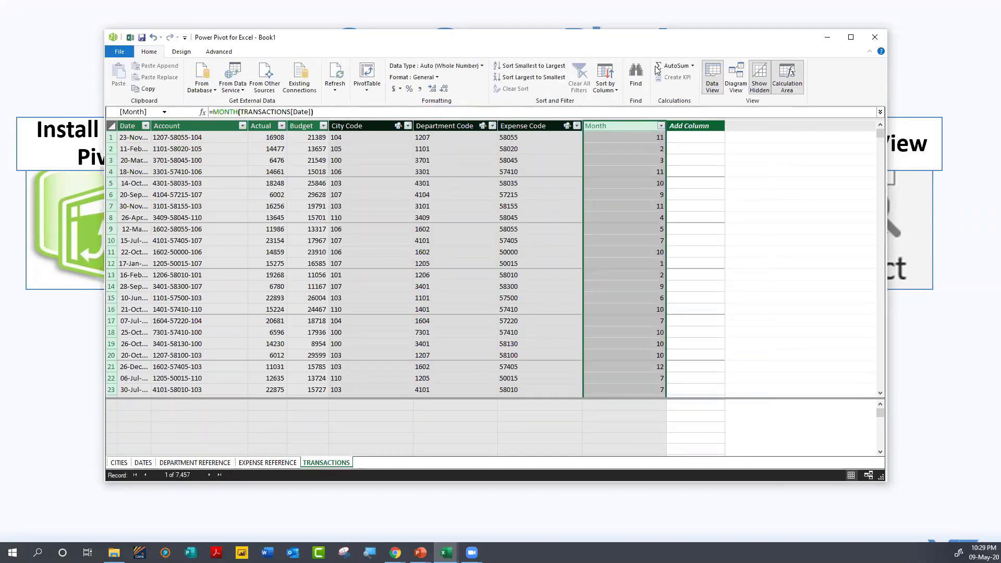
Step: Relate the Month field of DATES to the Month field of TRANSACTIONS in the diagram
click(736, 77)
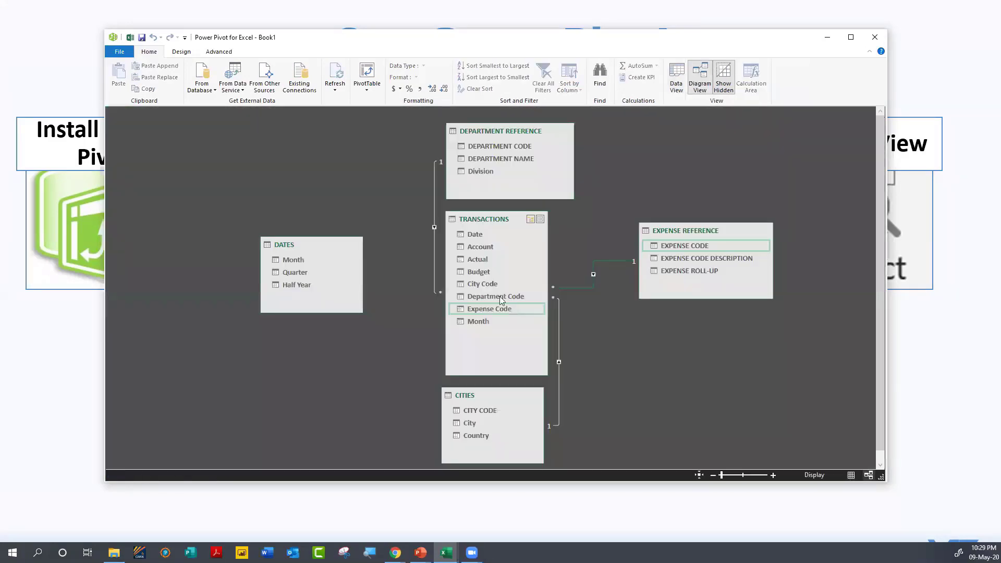
drag(290, 259, 469, 322)
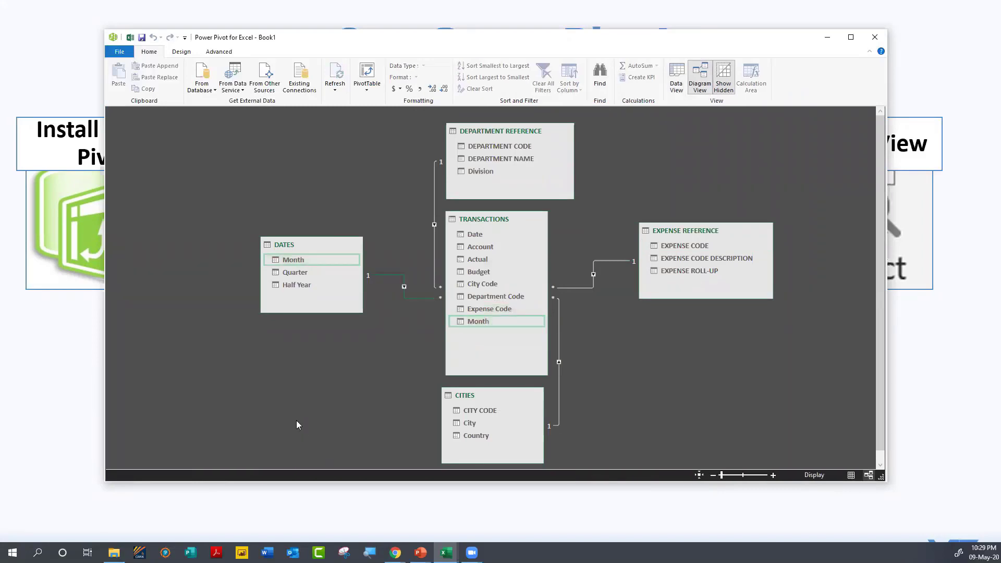
click(62, 354)
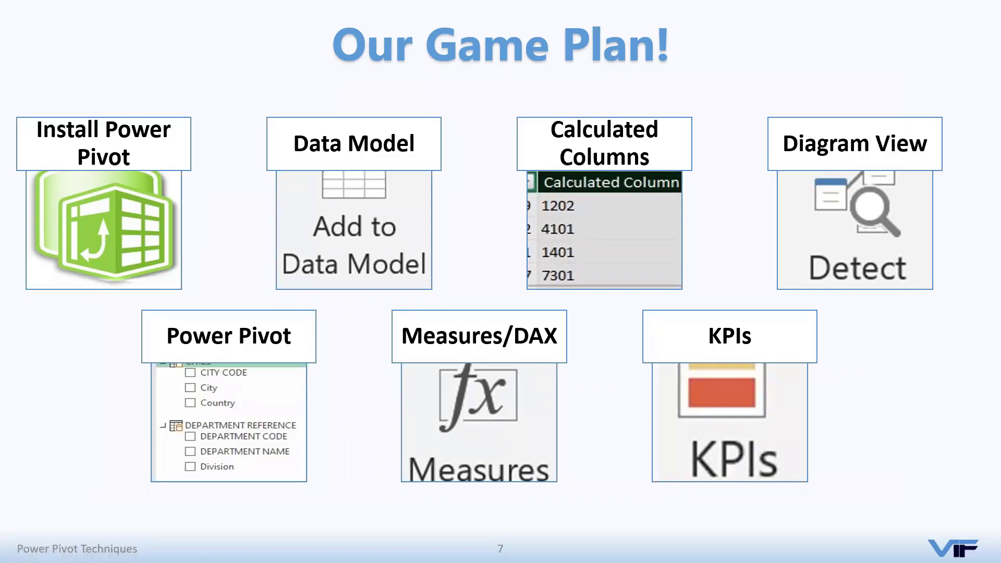
key(alt+Tab)
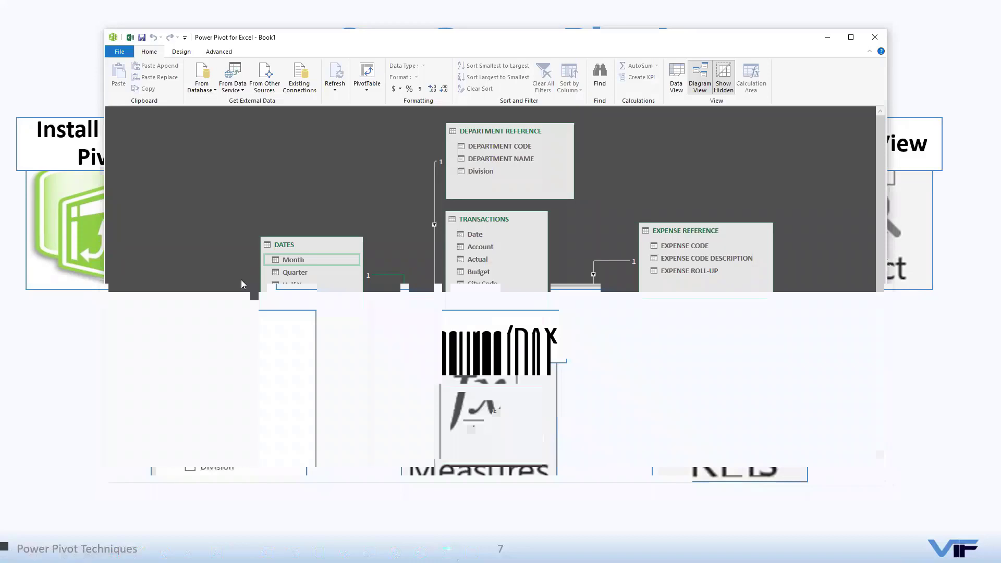
click(677, 78)
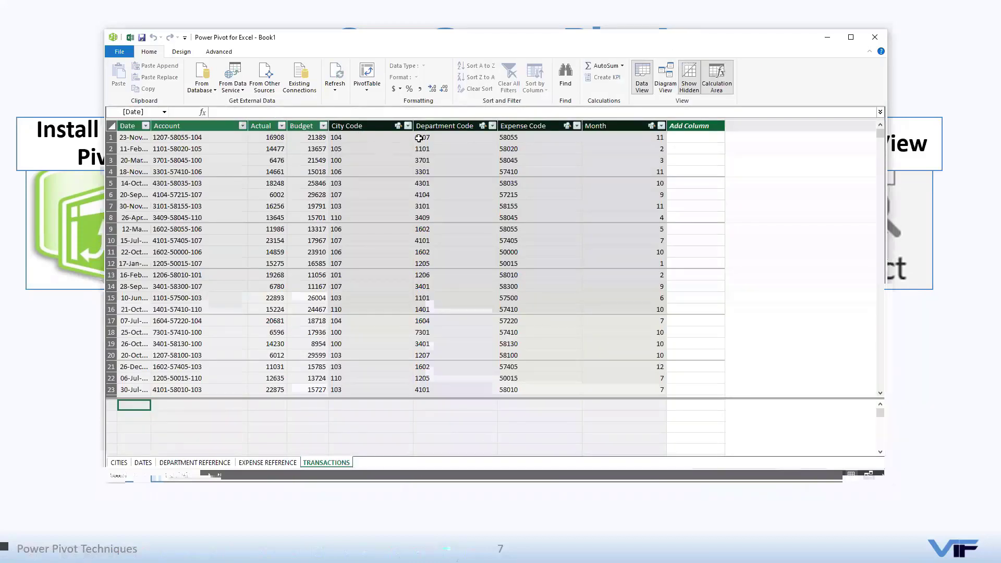
click(665, 79)
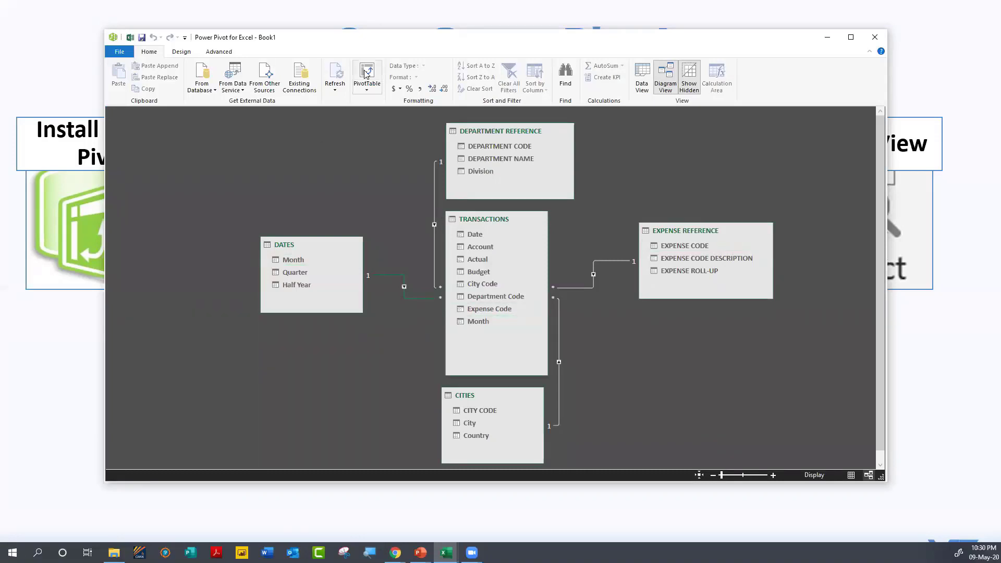
click(366, 74)
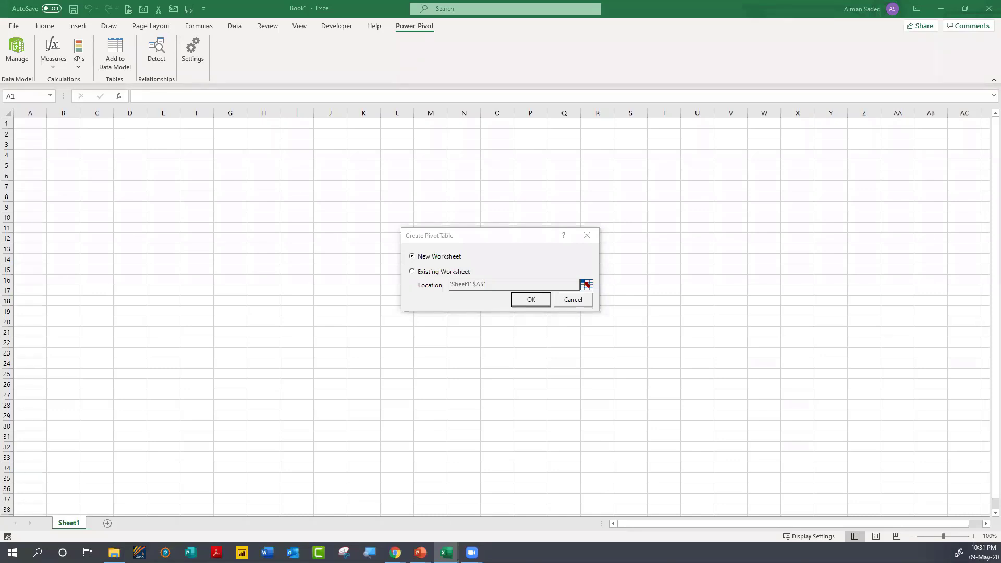
click(573, 300)
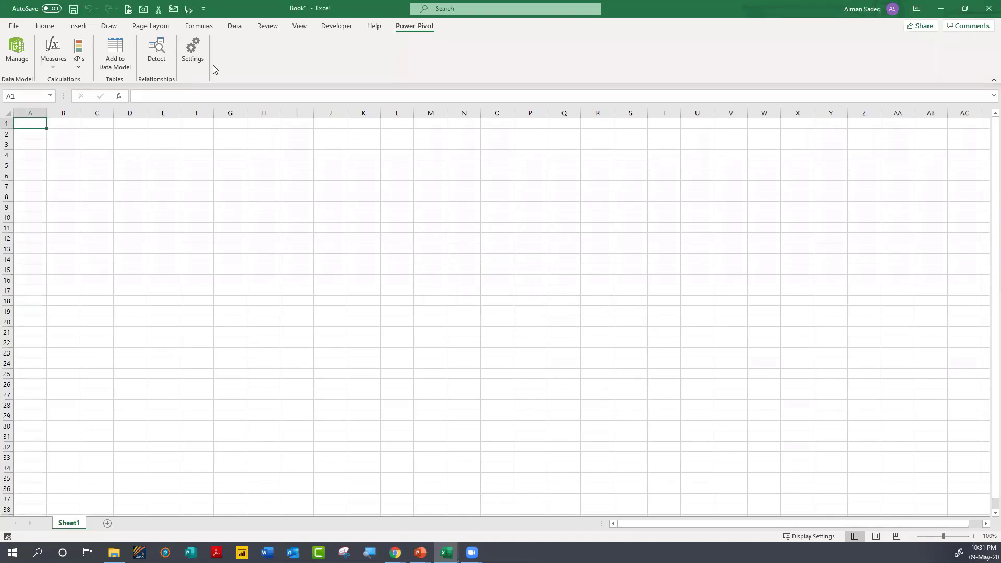
Step: Check the Office subscription product and Excel version in the account information, and return to the Power Pivot data model
click(16, 27)
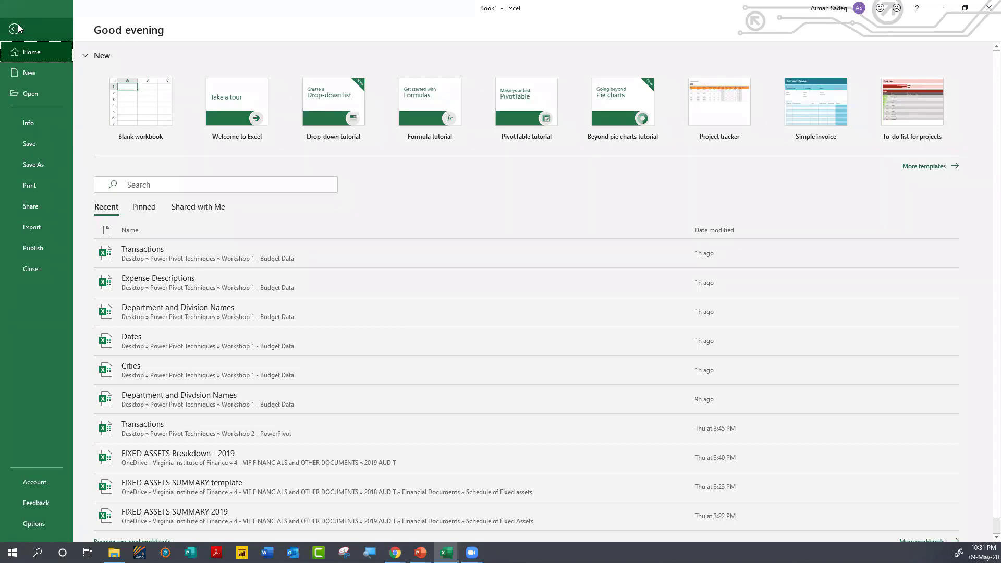
click(16, 29)
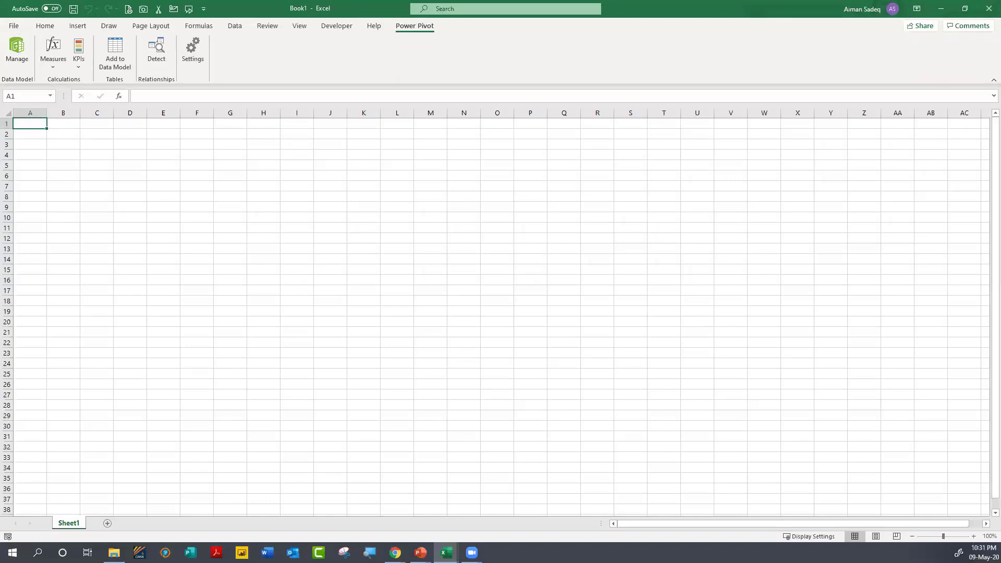
click(12, 28)
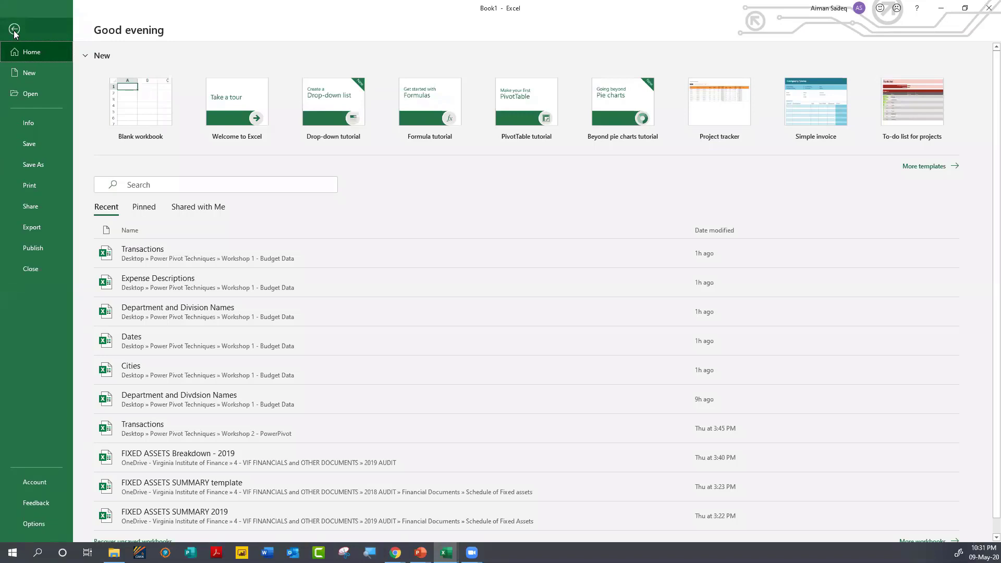
click(14, 29)
click(13, 28)
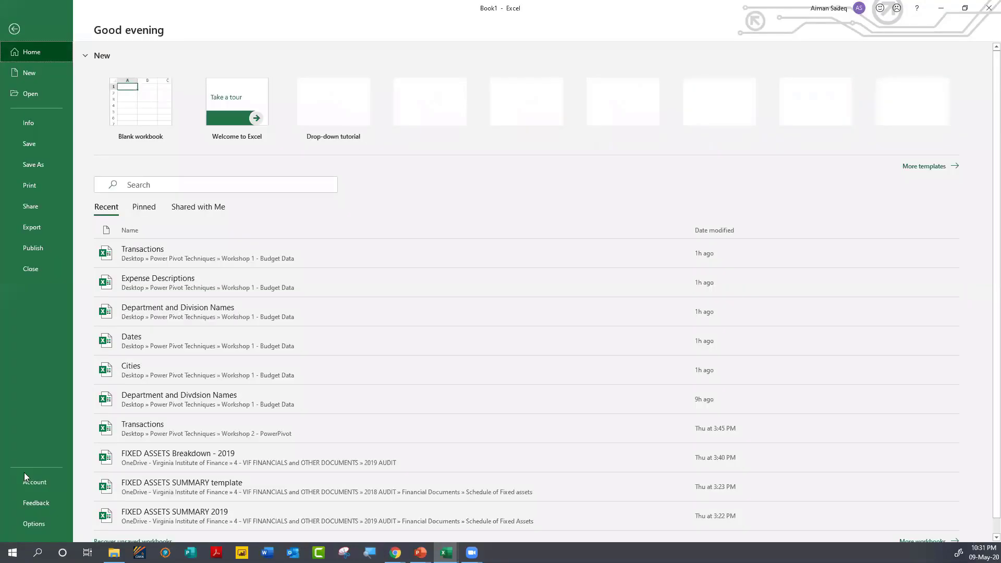
click(26, 481)
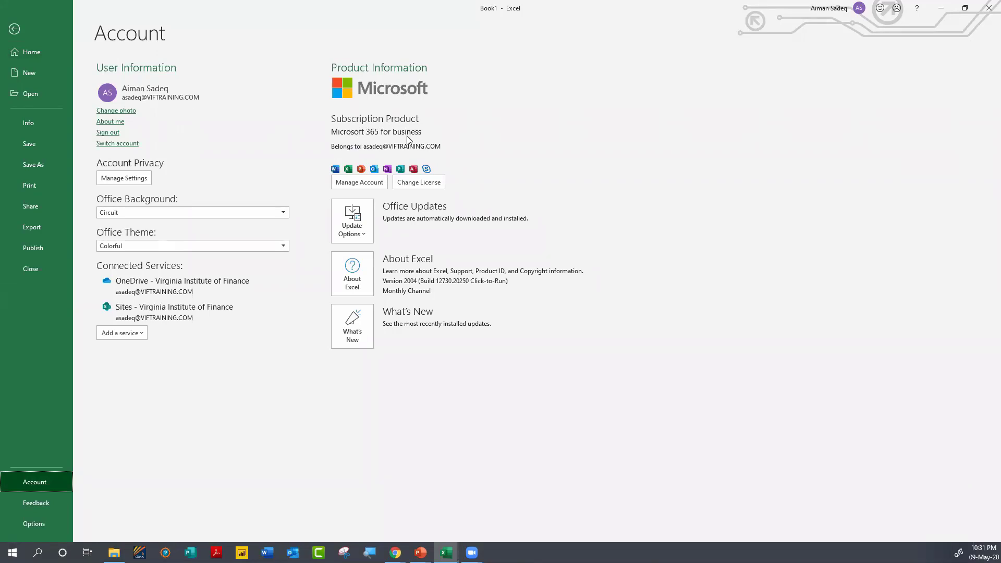
click(14, 29)
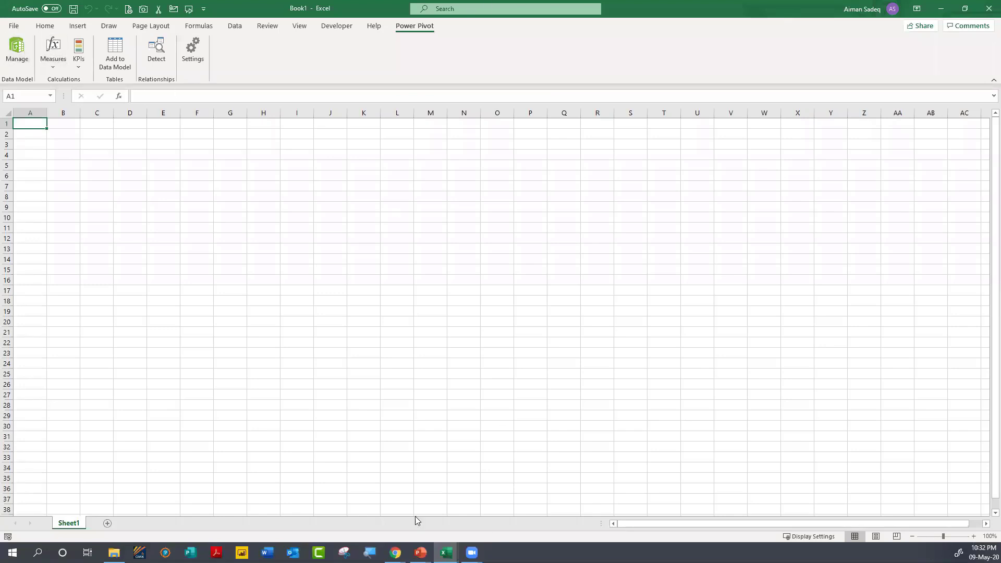
click(14, 45)
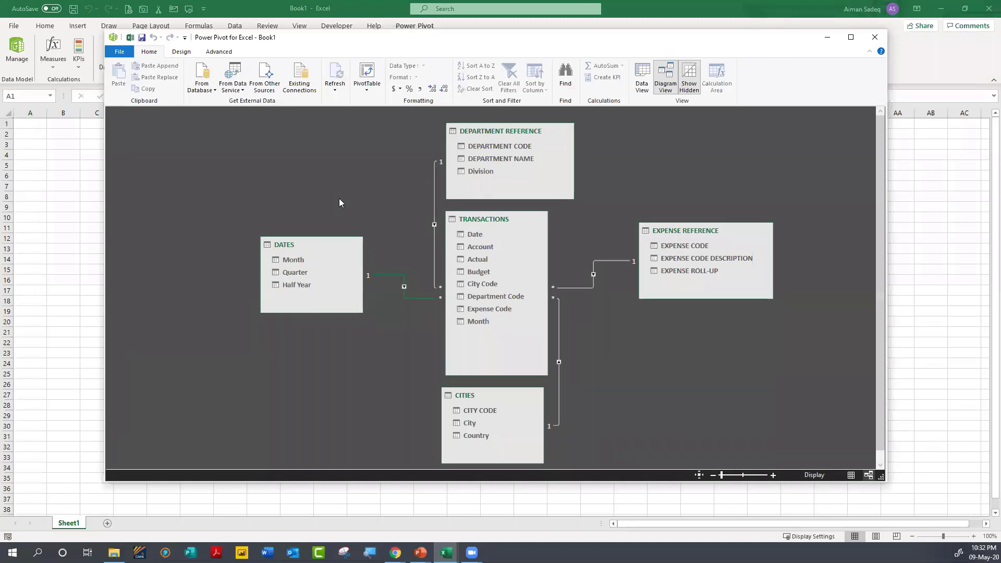
Step: Insert a PivotTable from the data model into the existing worksheet at Sheet1 cell A1
click(366, 73)
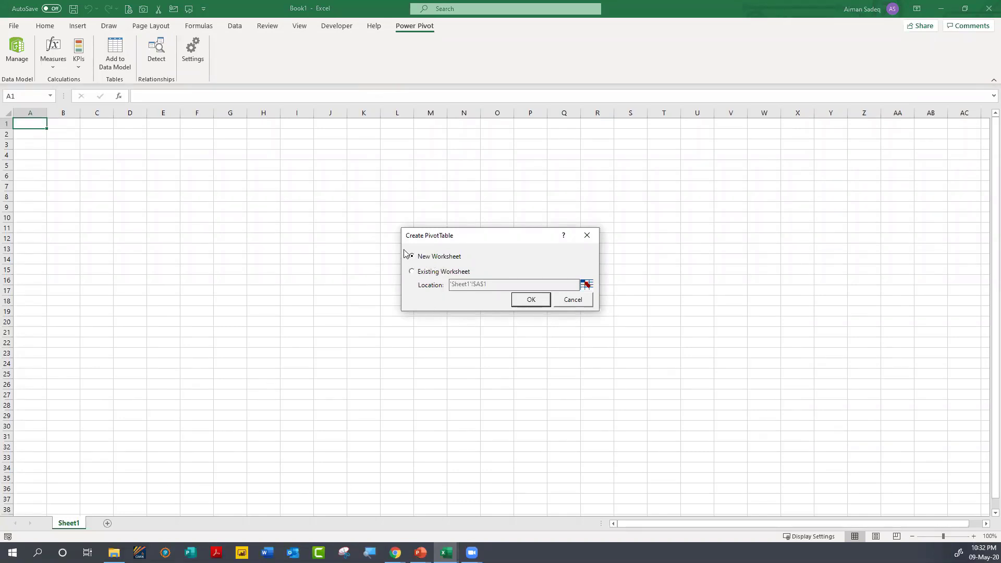
click(413, 272)
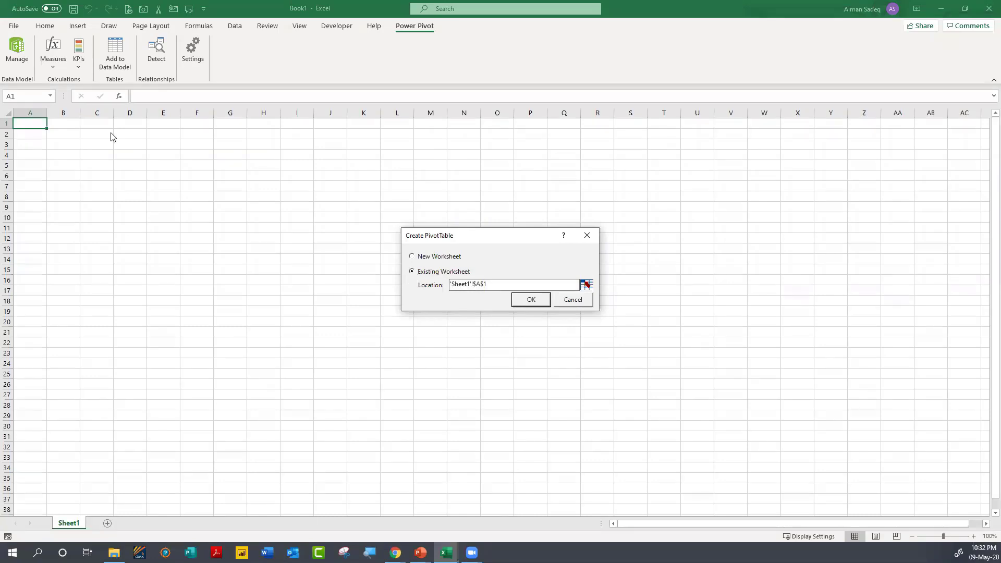
click(527, 299)
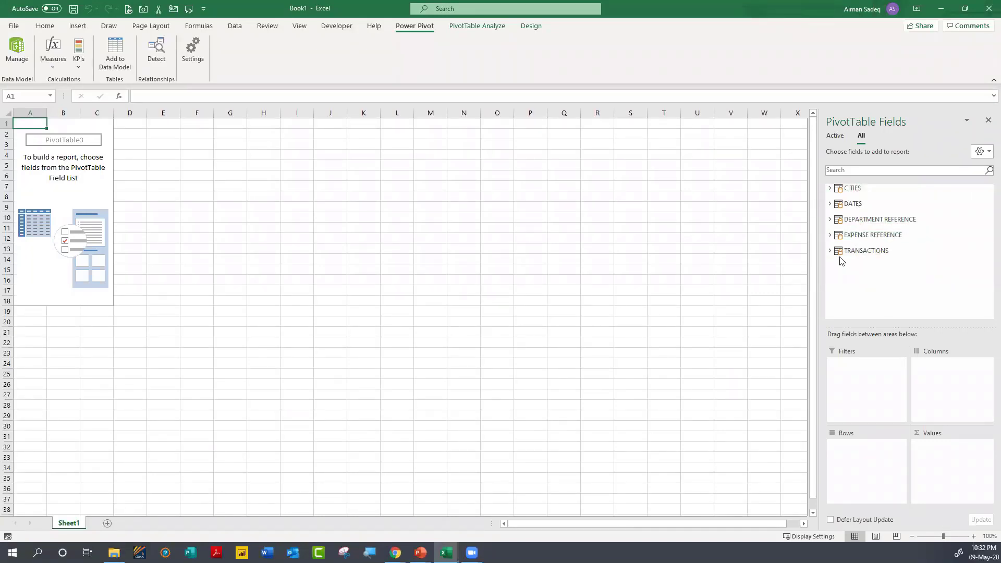
Step: Expand all five tables in the field list and place DEPARTMENT NAME from DEPARTMENT REFERENCE in the PivotTable rows
click(829, 189)
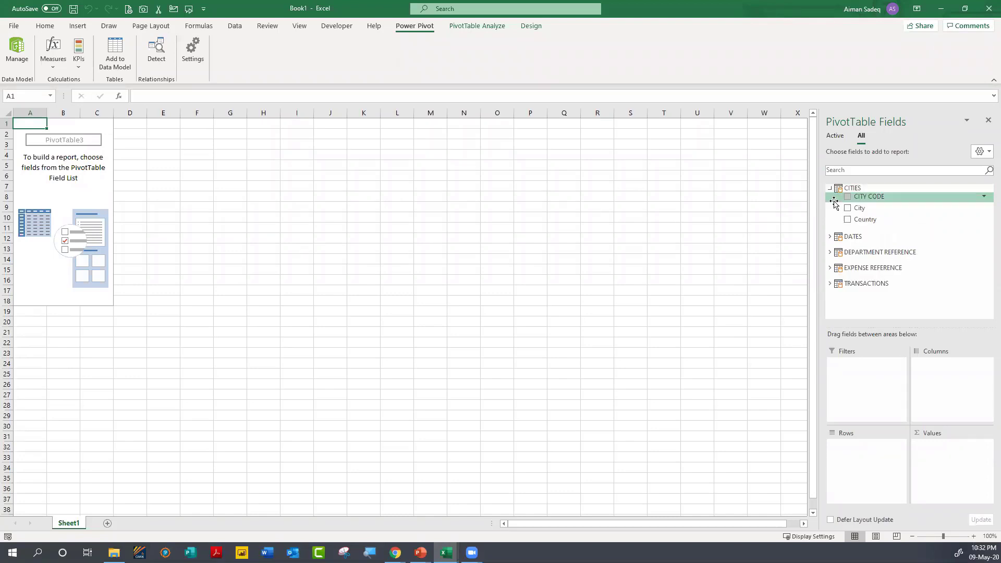
click(830, 237)
click(830, 284)
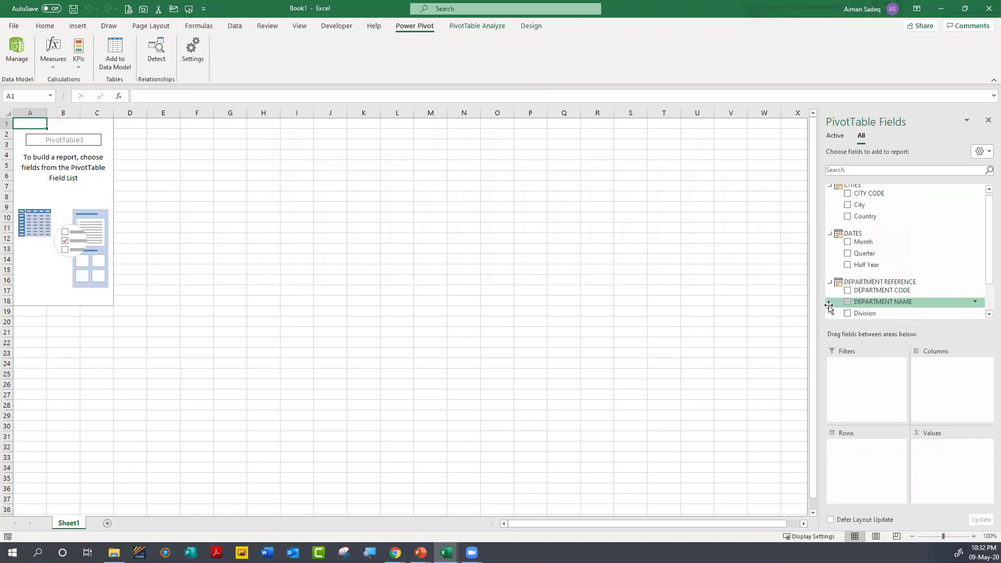
scroll(829, 303, down, 2)
click(830, 295)
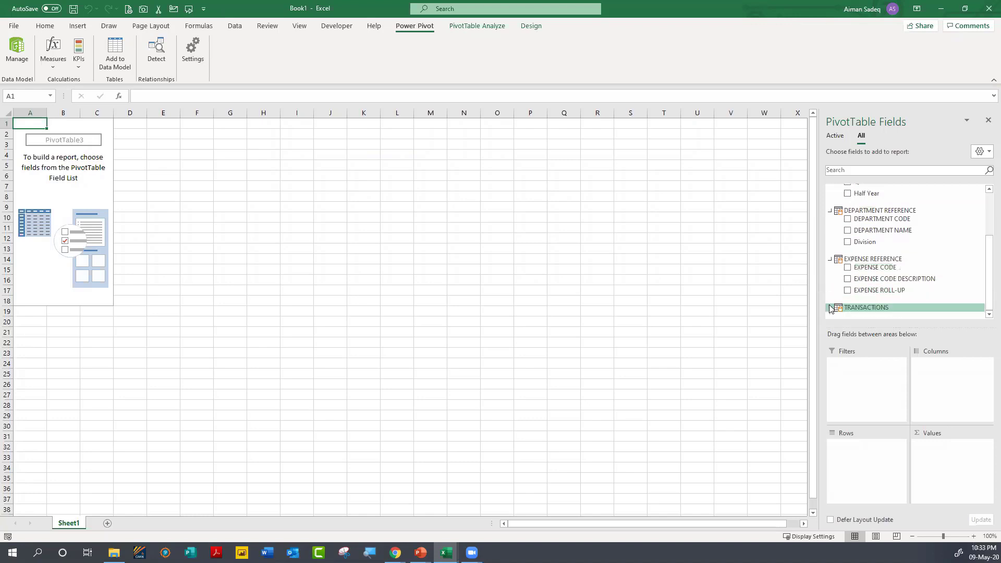
click(830, 307)
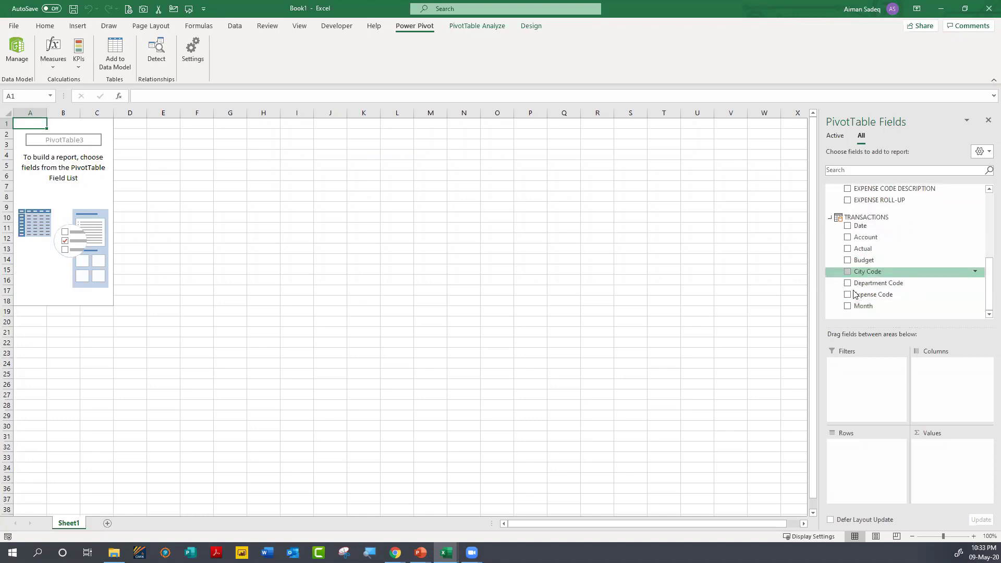
scroll(874, 281, up, 2)
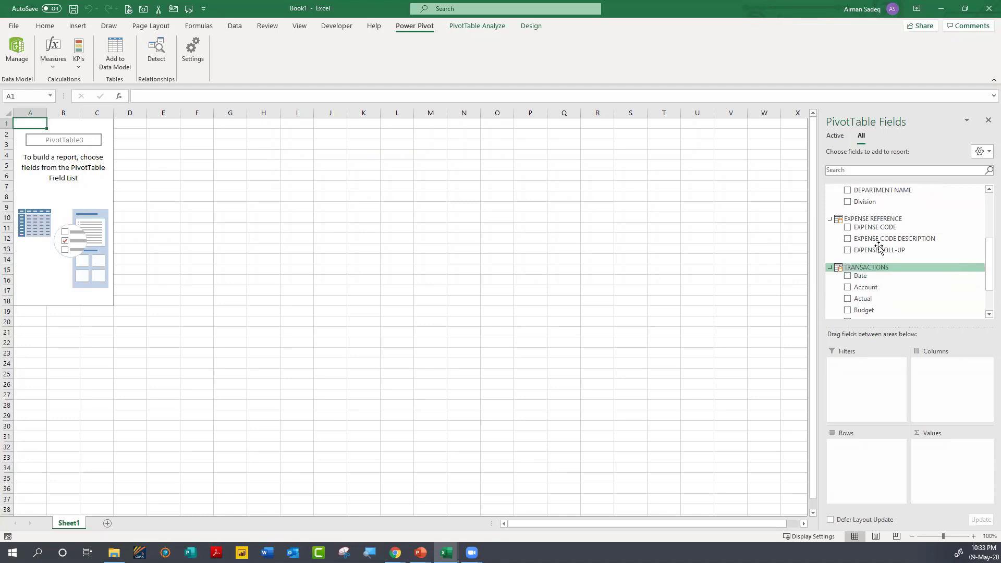
scroll(874, 260, up, 3)
drag(873, 239, 856, 463)
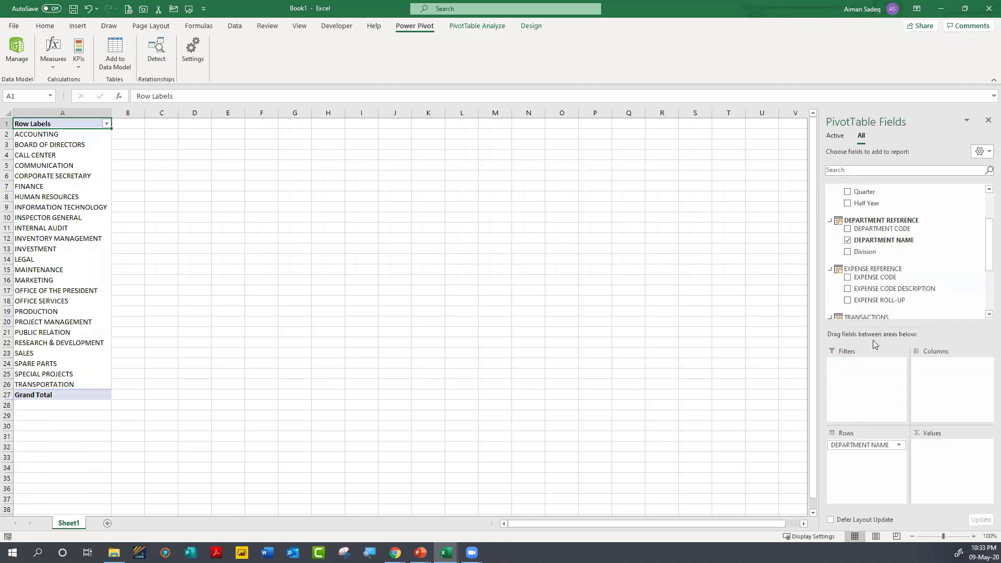
Step: Add the Actual and Budget fields of TRANSACTIONS to the PivotTable as summed values
scroll(897, 239, down, 6)
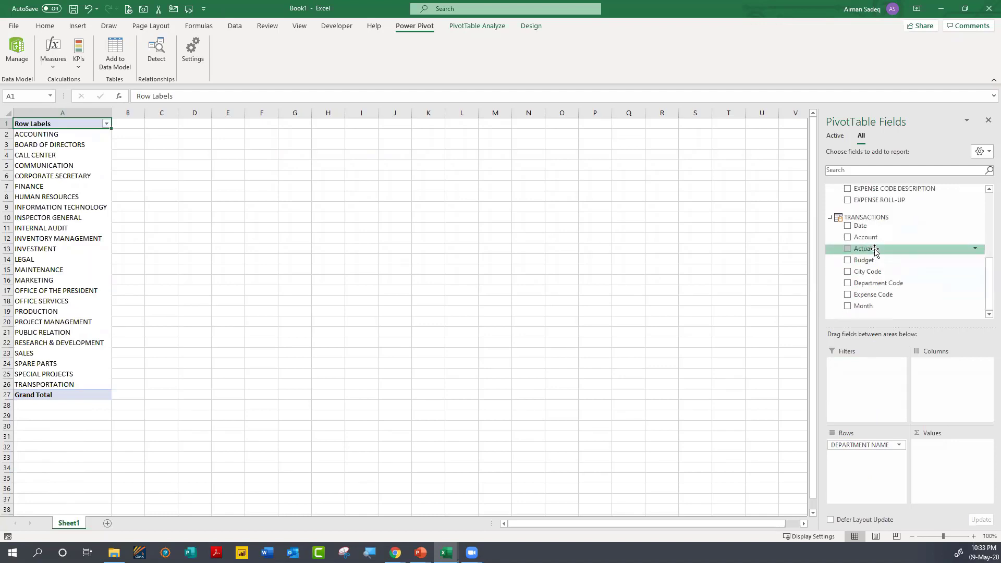
drag(874, 251, 927, 460)
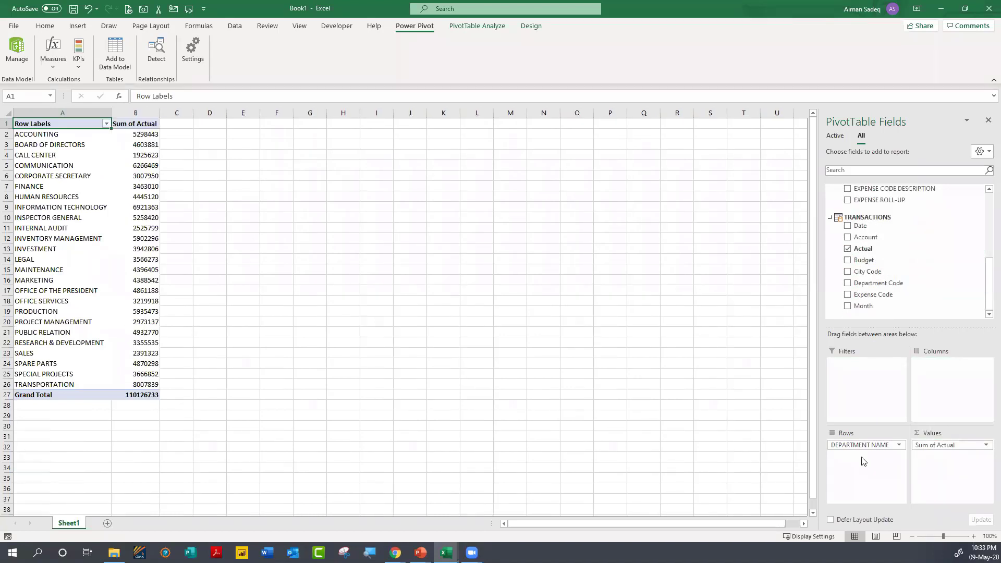
mouse_move(148, 165)
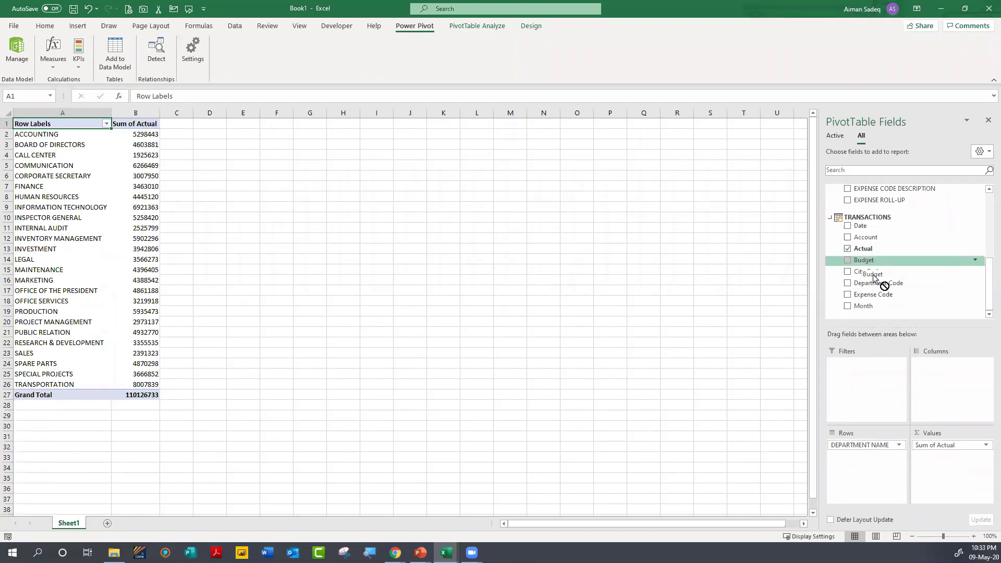
drag(864, 260, 940, 467)
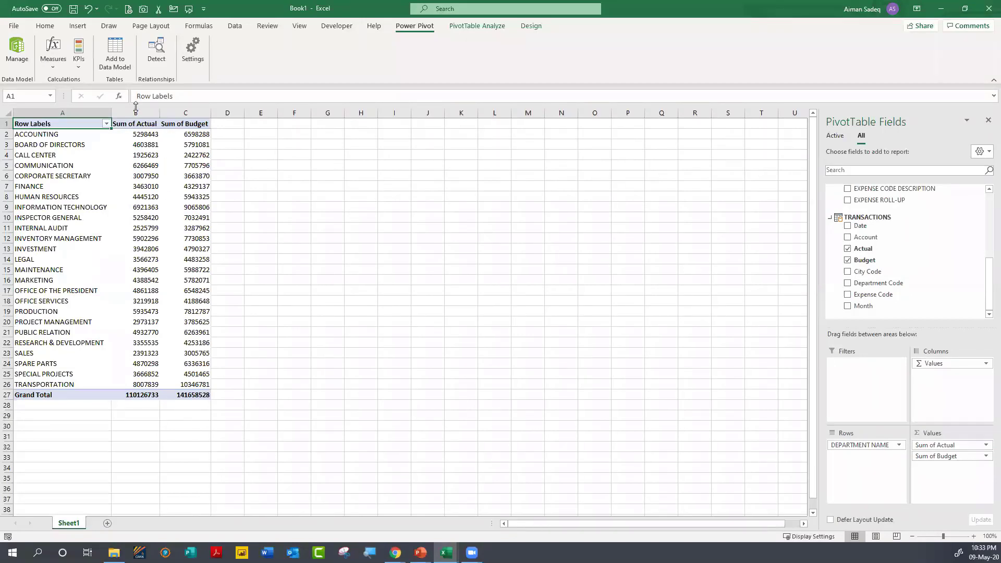
Step: In the Power Pivot model, set the data type and format of the TRANSACTIONS Actual field to Whole Number with thousands separators
click(14, 50)
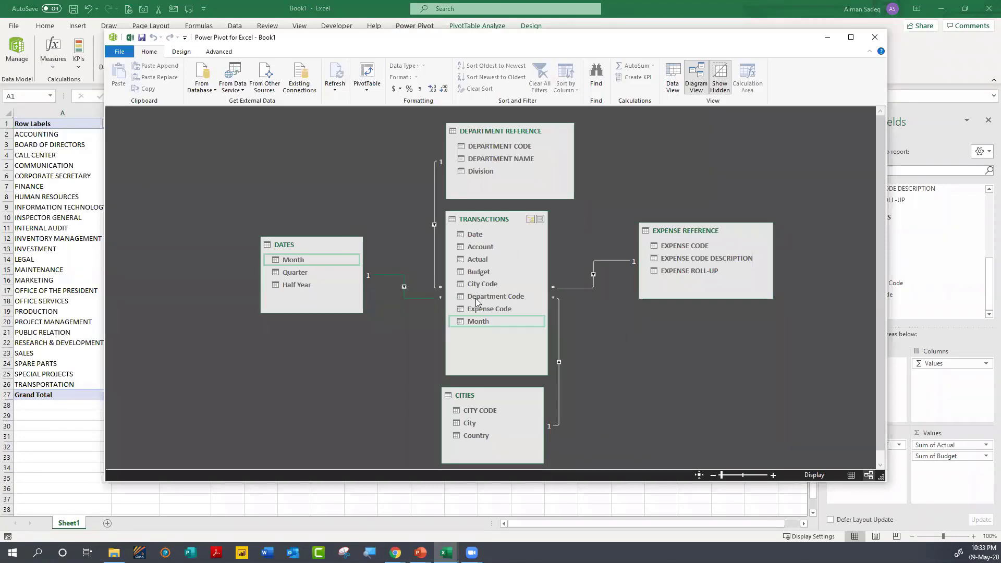
click(475, 261)
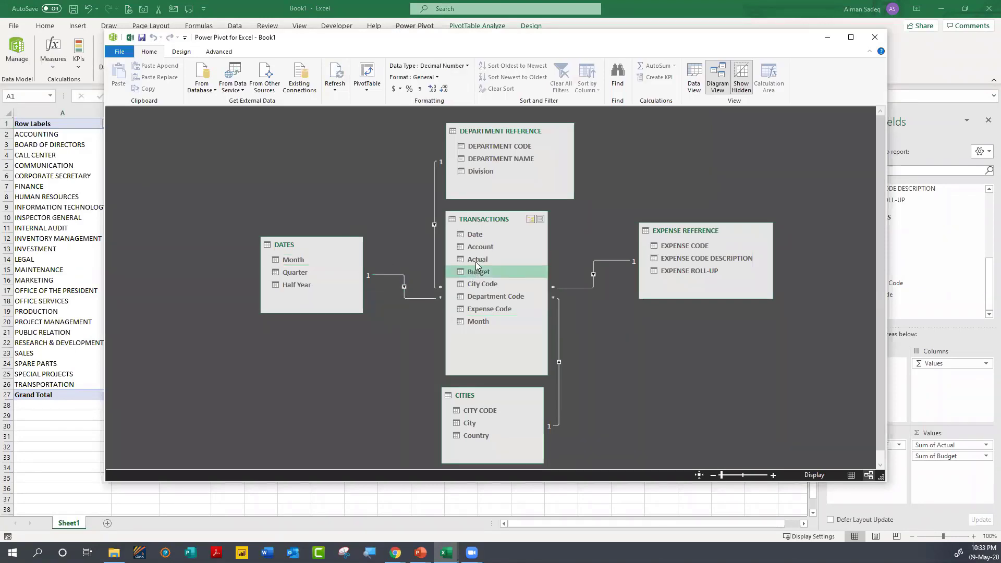
click(448, 66)
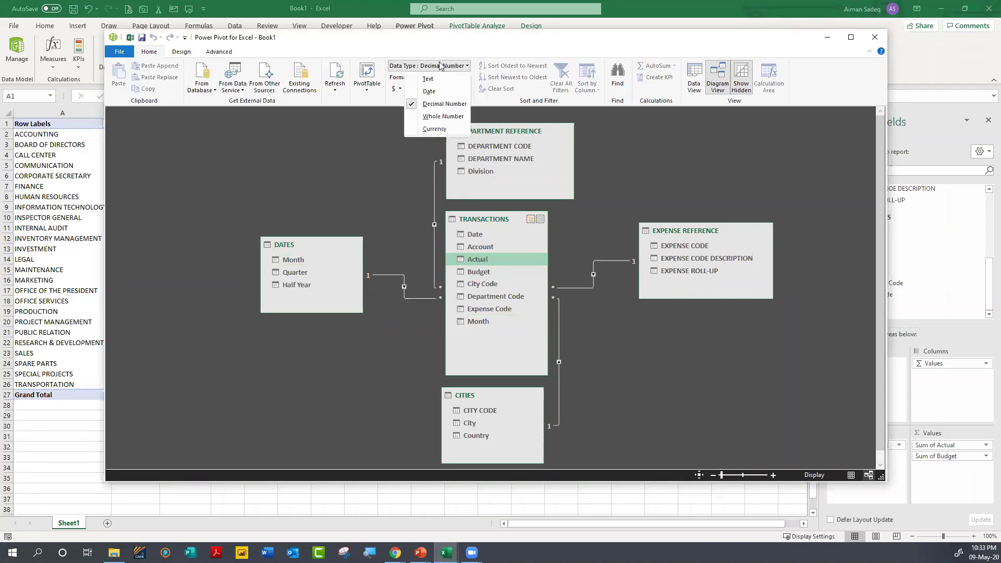
click(435, 117)
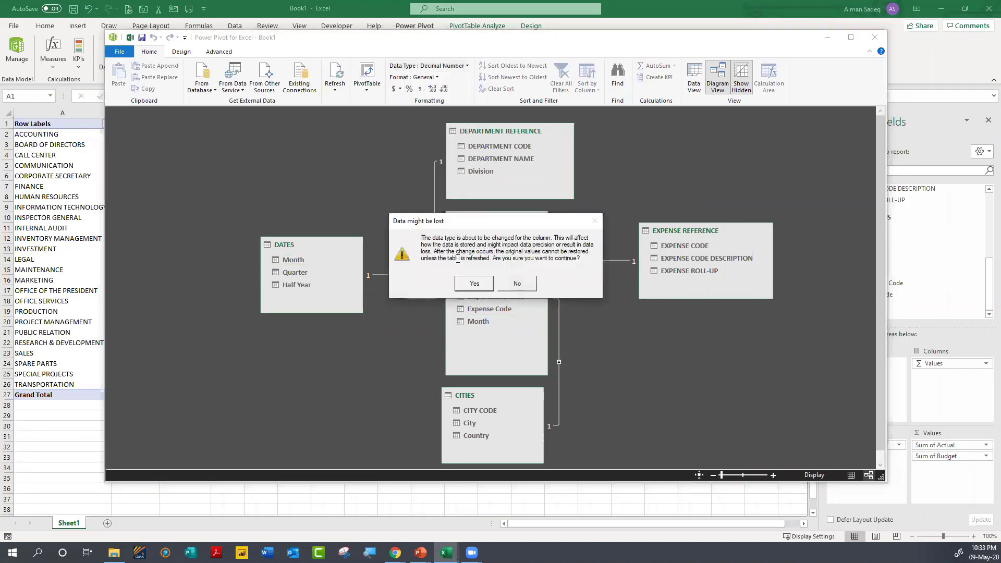
click(464, 283)
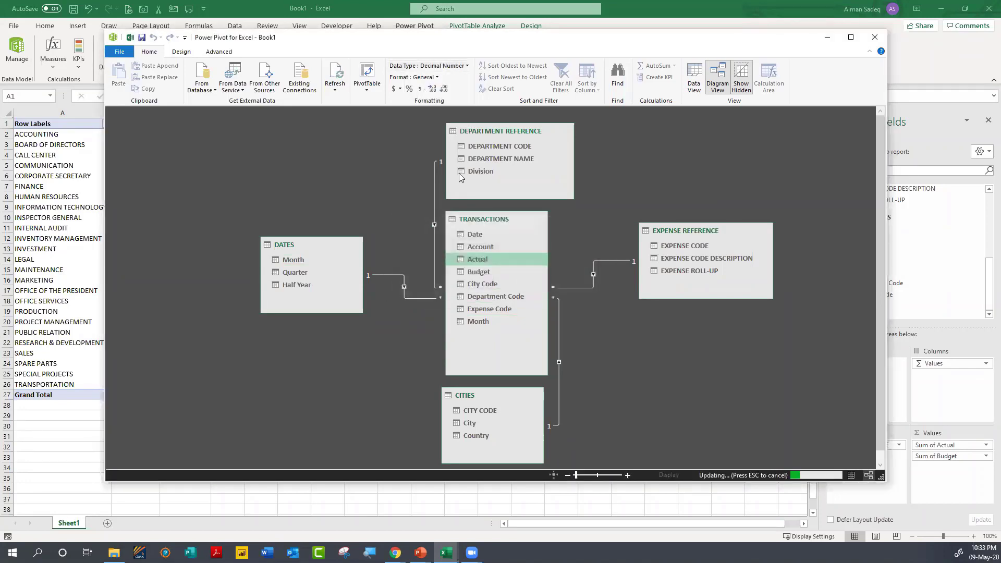
click(422, 79)
click(415, 112)
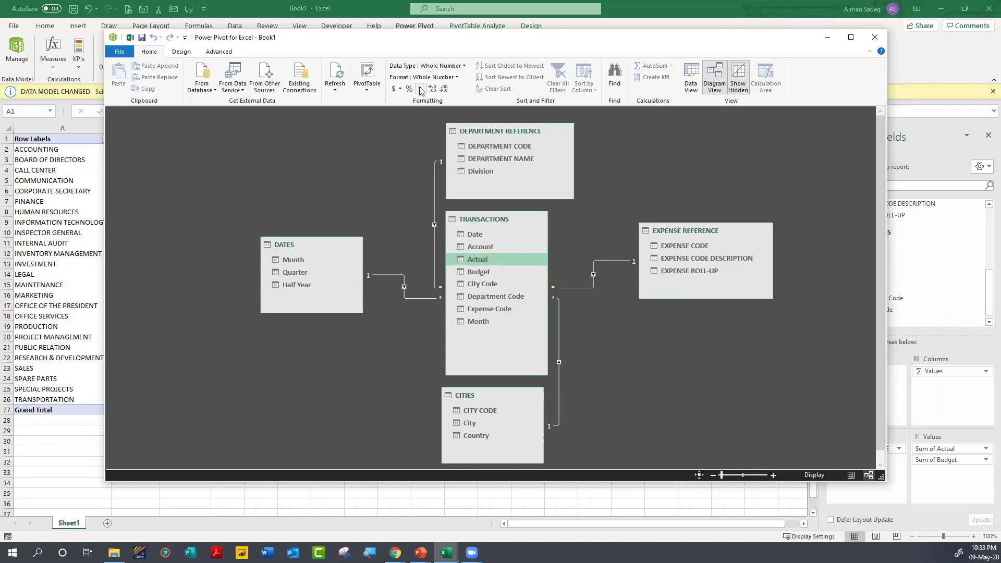
Step: Format the TRANSACTIONS Budget field as Whole Number with thousands separators, and return to the workbook
click(479, 247)
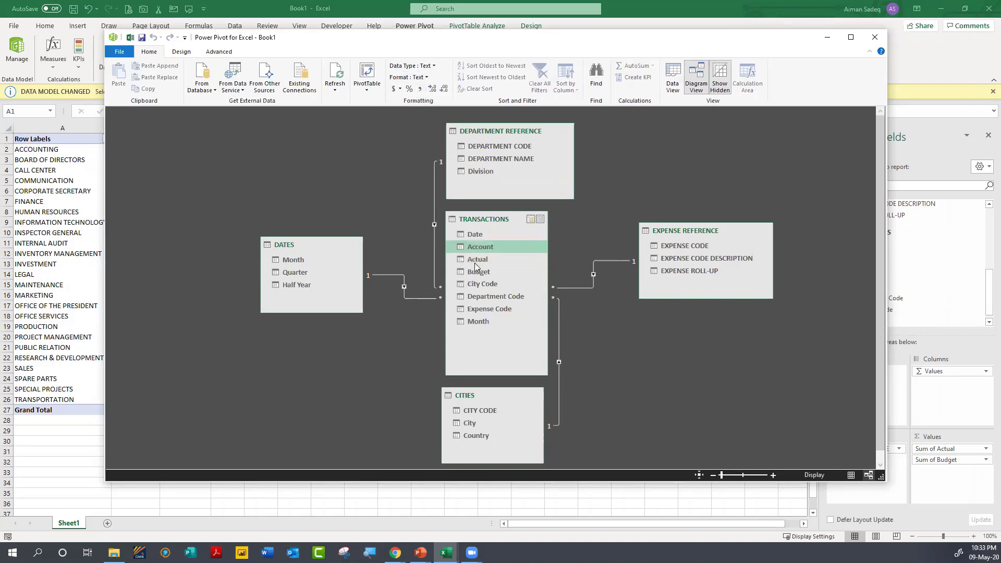
click(476, 273)
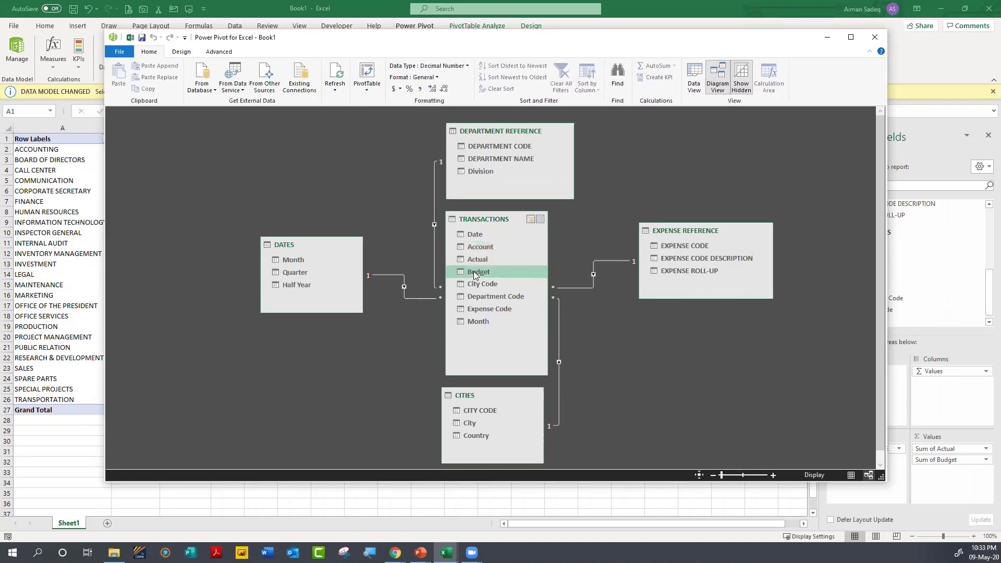
click(424, 77)
click(425, 116)
click(130, 38)
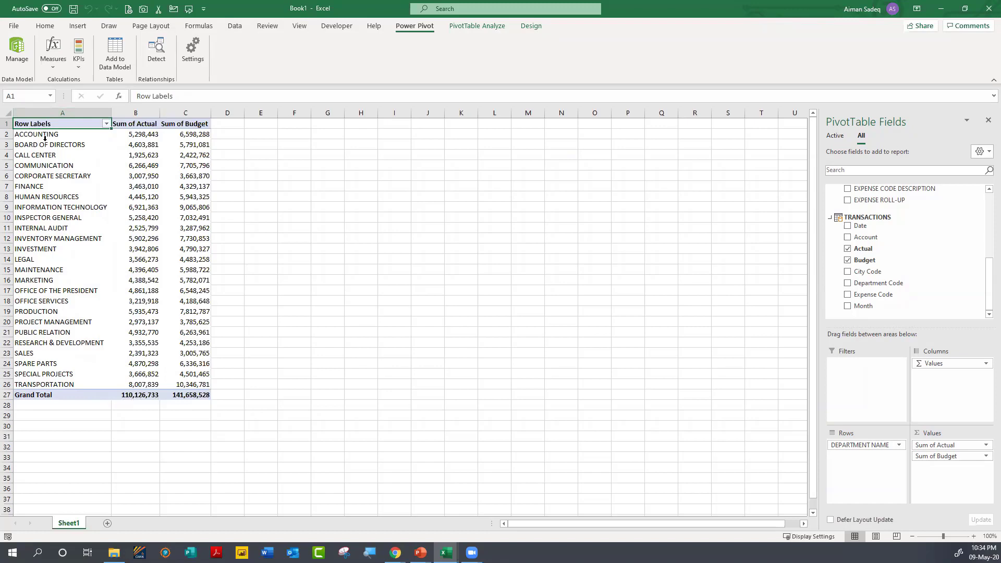
Step: Change the PivotTable's report layout to Tabular Form
click(530, 28)
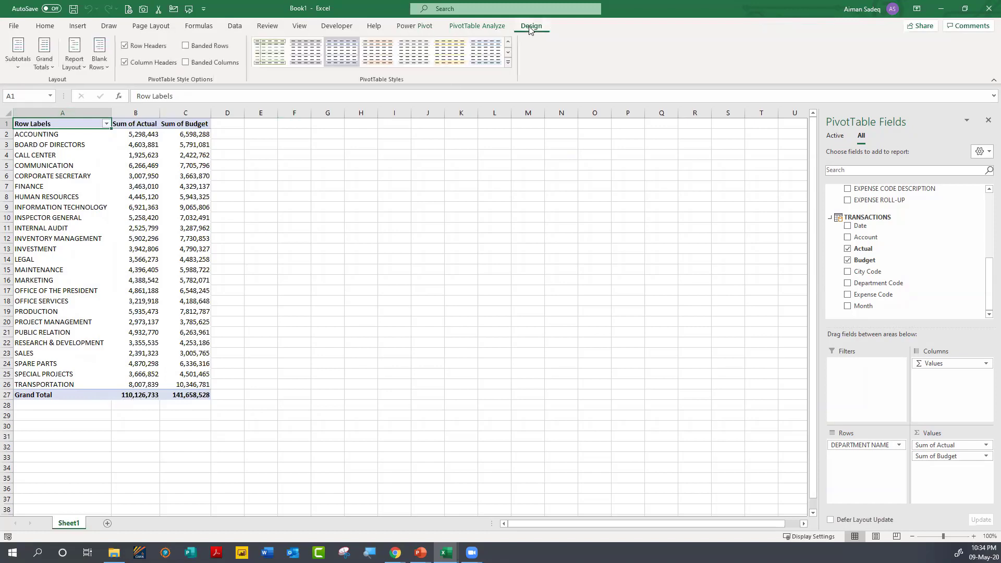
click(74, 57)
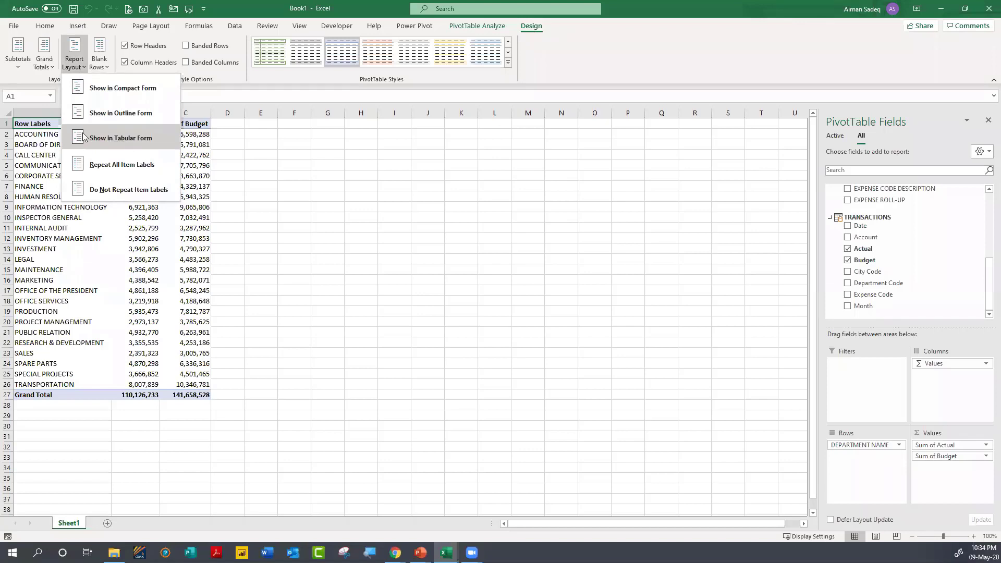
click(119, 140)
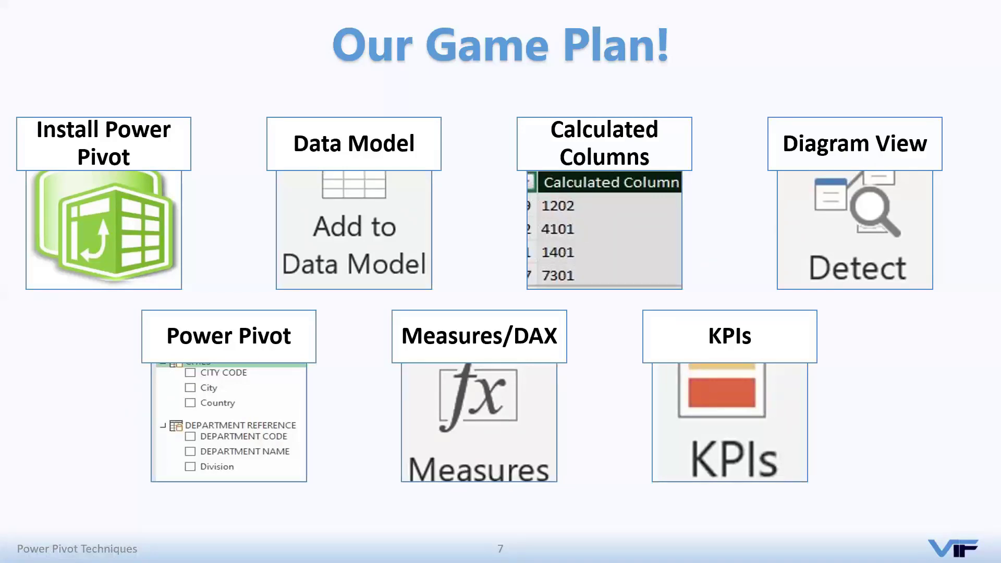
Step: Review the Power Pivot model's TRANSACTIONS data and table diagram, and return to the PivotTable in the workbook
key(alt+Tab)
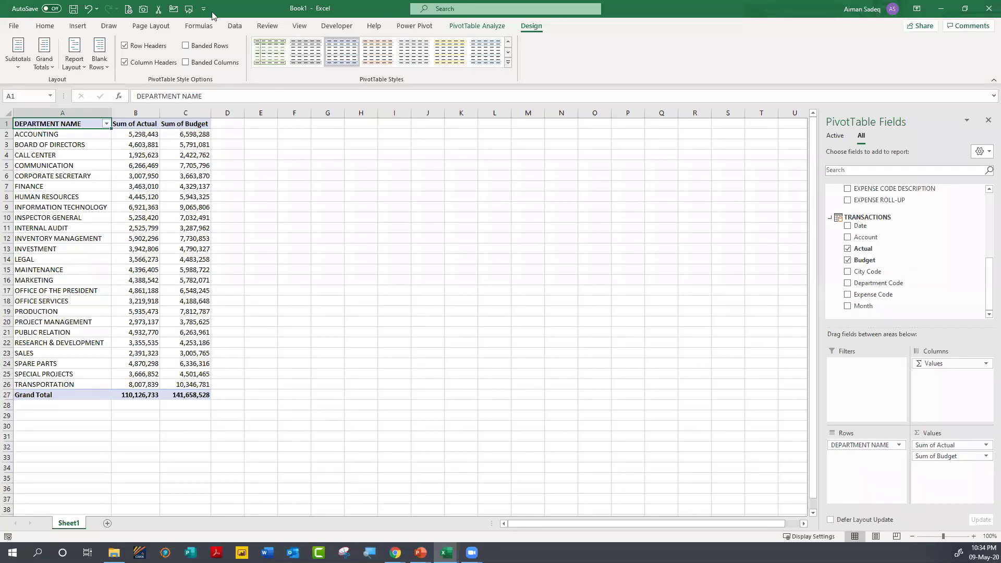
click(409, 27)
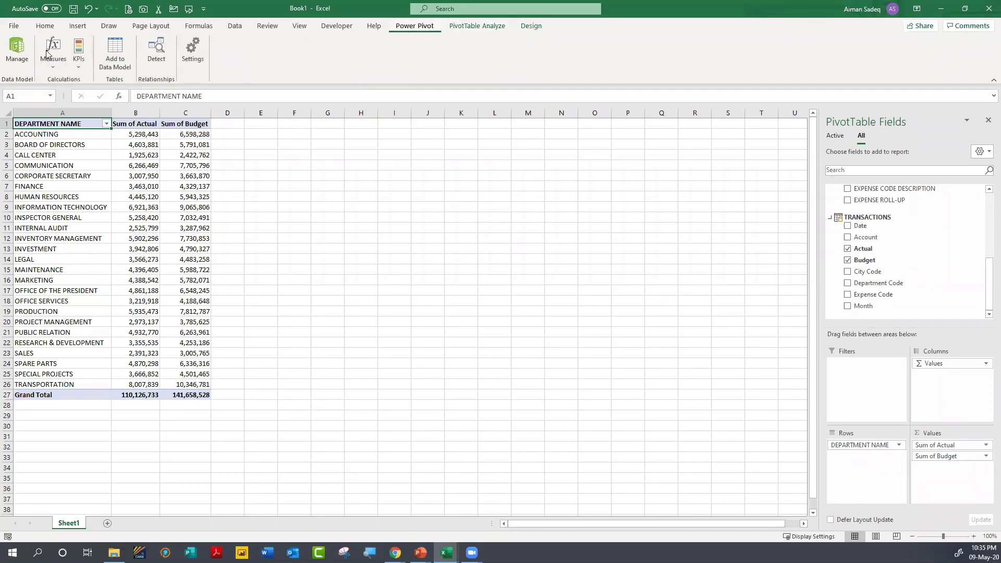
click(17, 48)
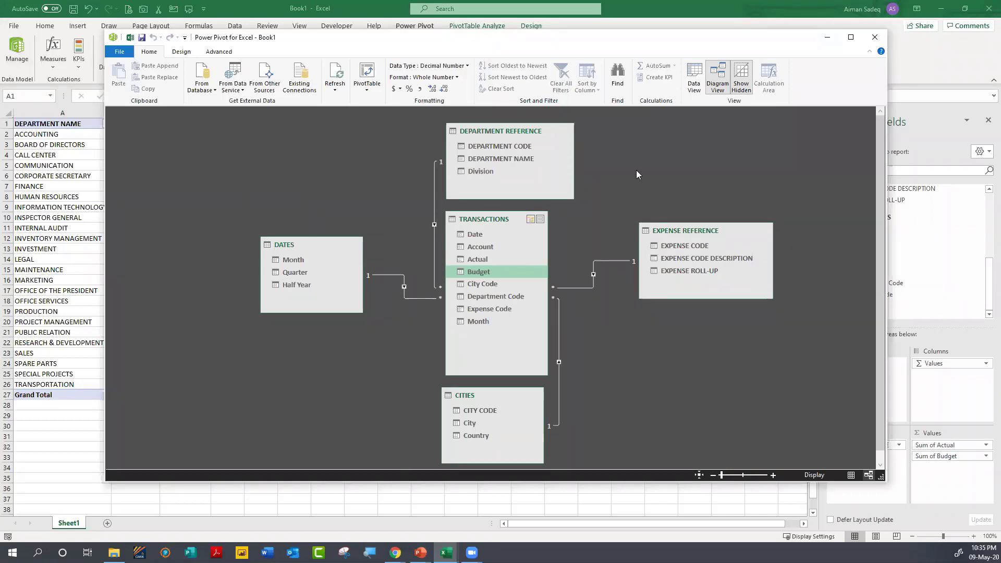
click(694, 78)
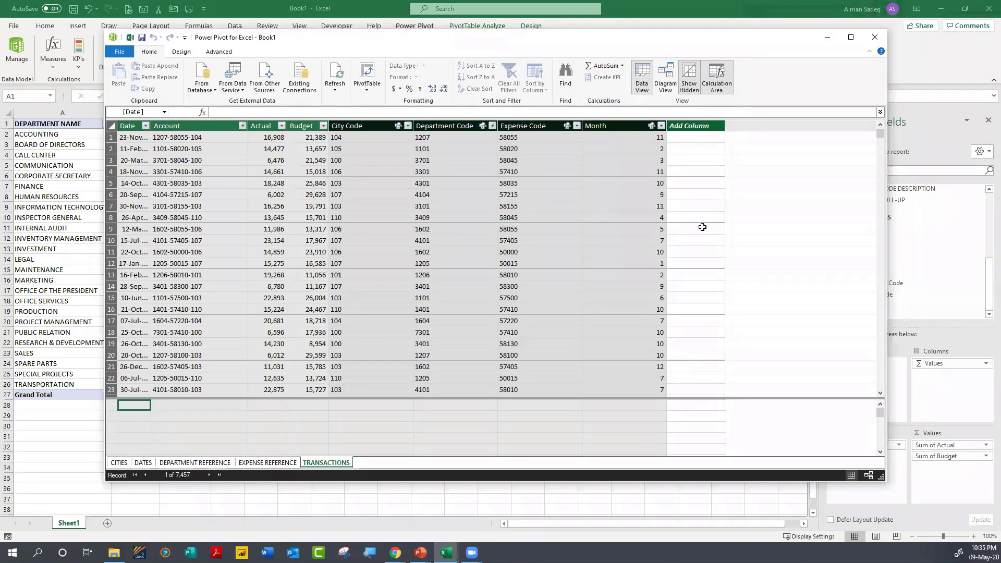
click(665, 77)
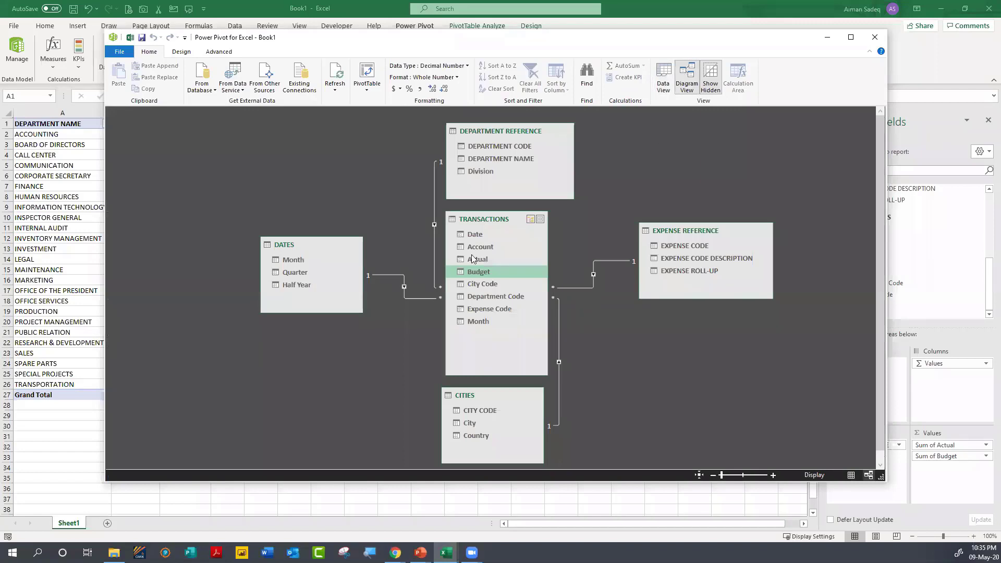
click(130, 38)
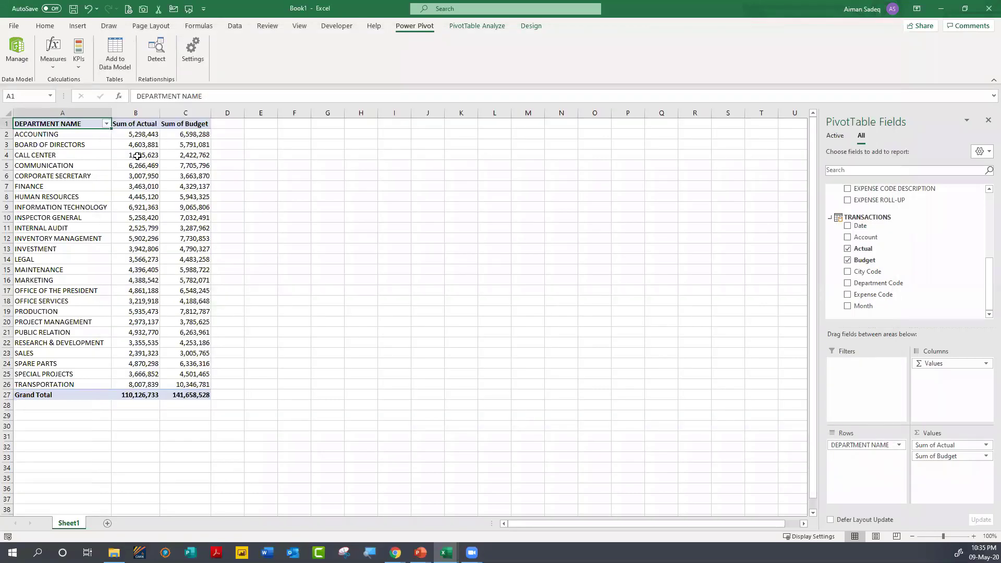
Step: Refresh the department PivotTable from the data model
right_click(138, 156)
click(149, 211)
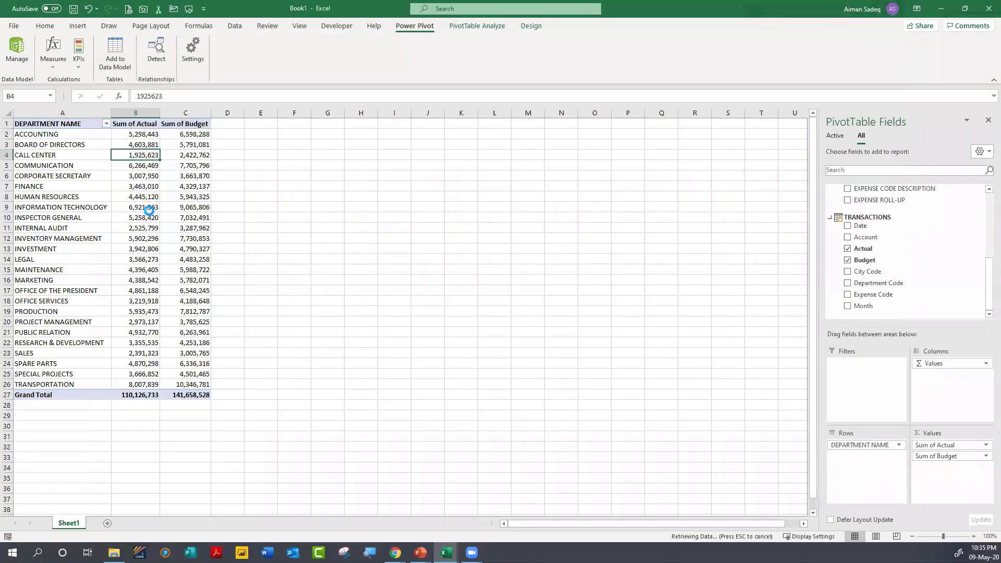
scroll(886, 271, up, 5)
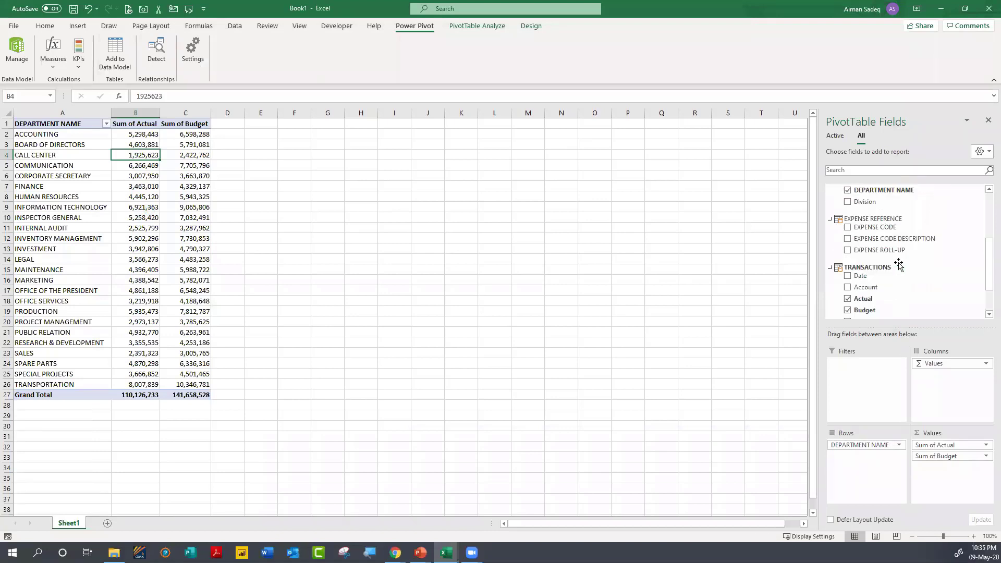
scroll(896, 269, down, 2)
scroll(898, 268, down, 2)
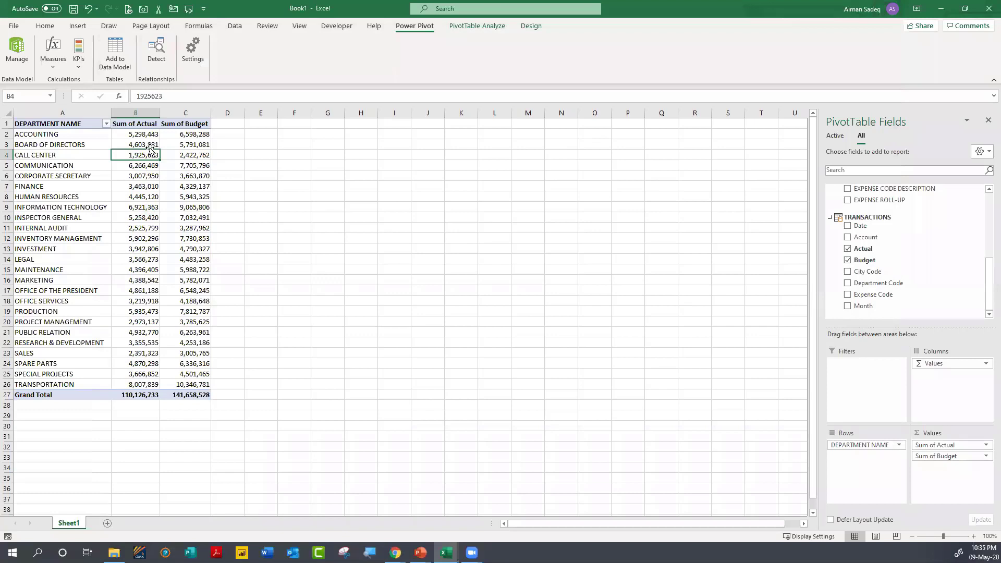
mouse_move(201, 159)
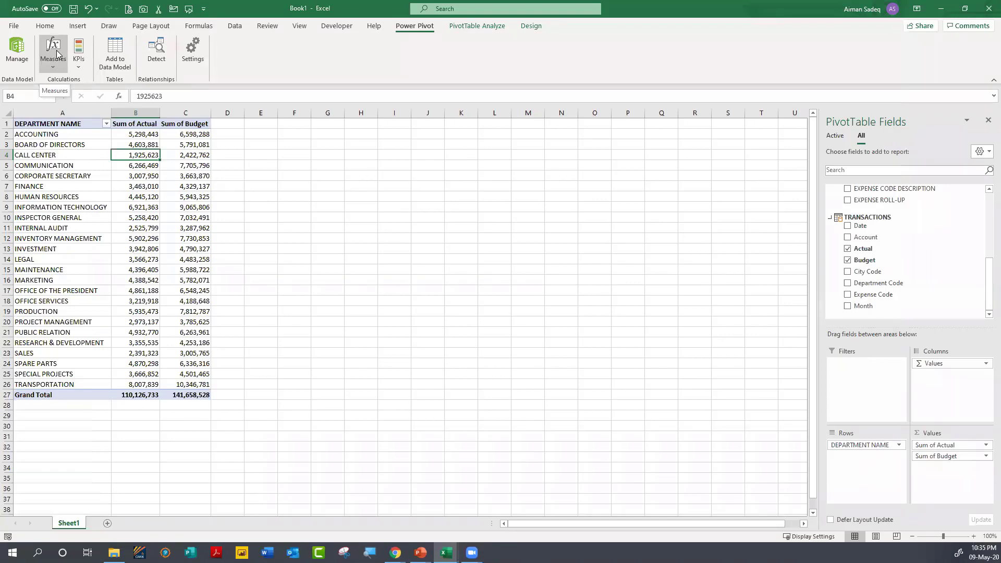
click(125, 135)
click(171, 134)
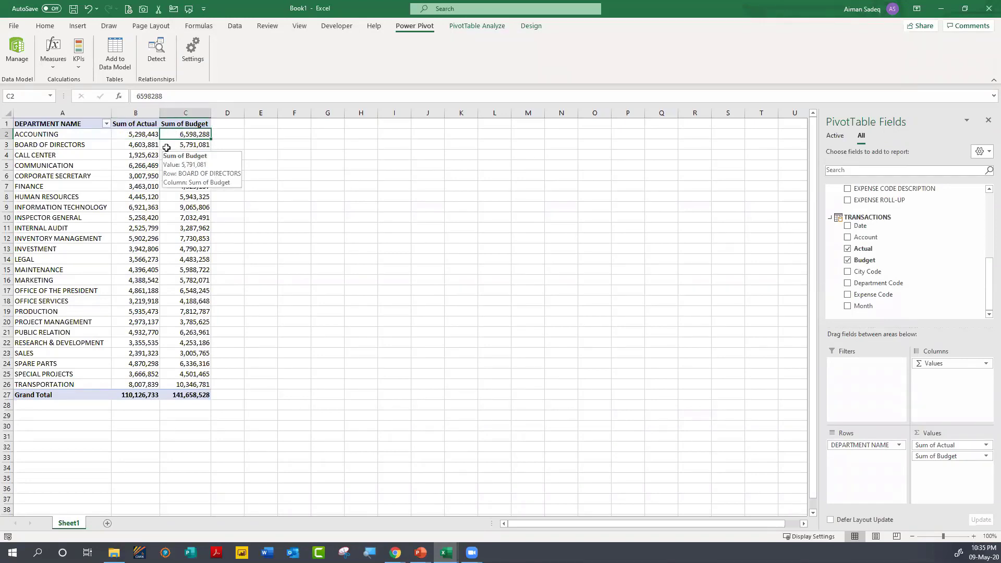
Step: Start a new Power Pivot measure and assign it to the TRANSACTIONS table
click(52, 49)
click(79, 81)
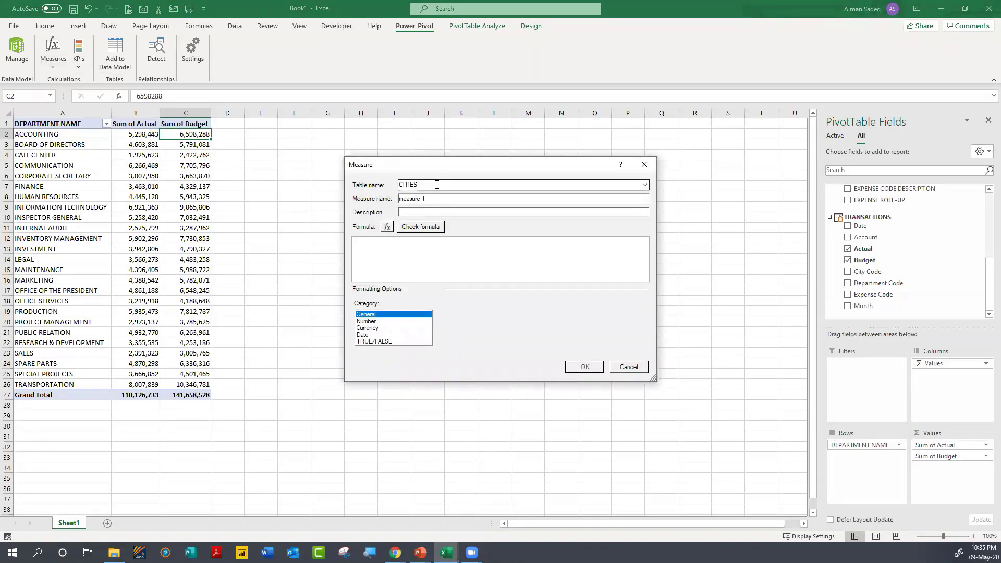
click(645, 185)
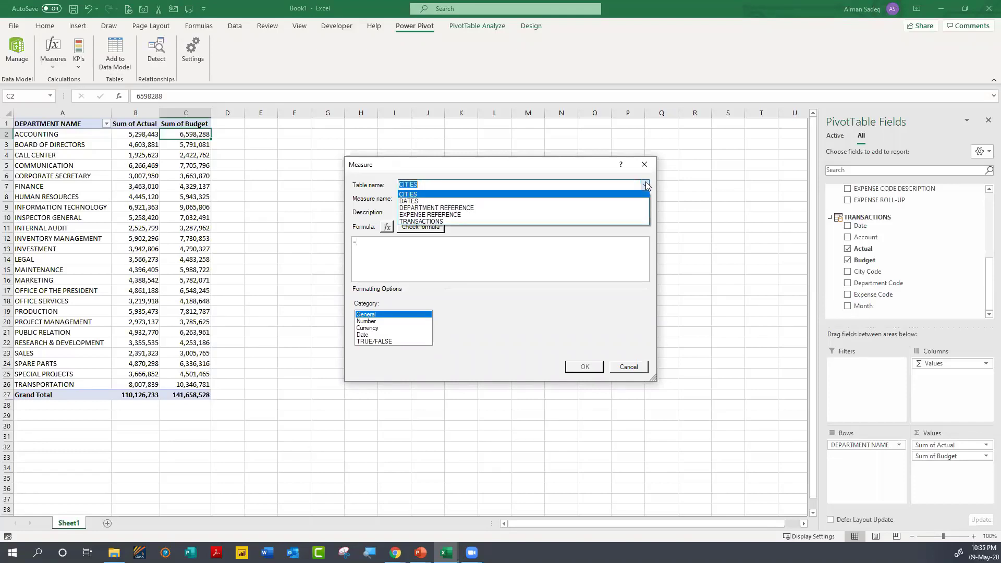
click(444, 221)
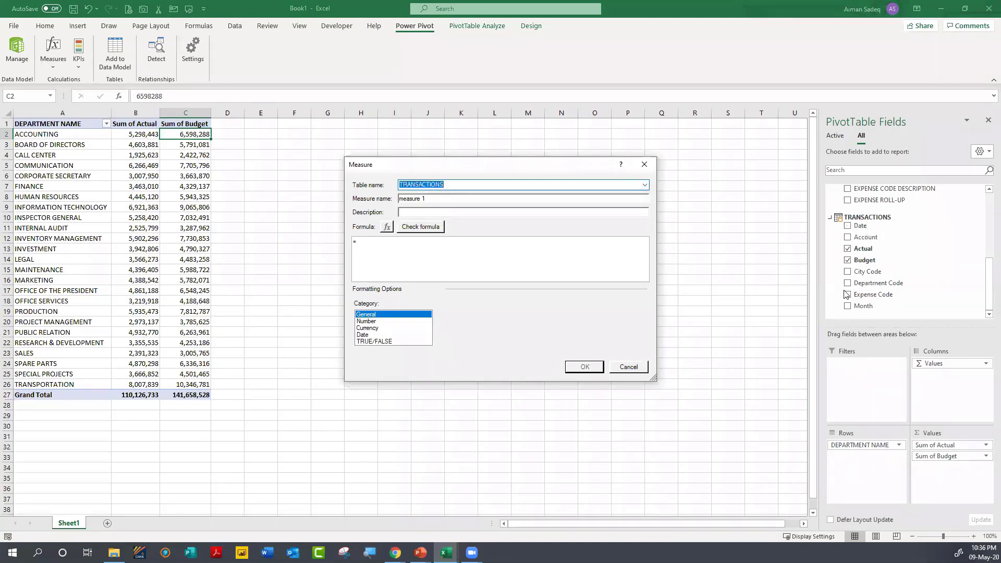
Step: Name the measure "Variance" and describe it as "This is to calculate the difference between Budget & Actual"
key(Tab)
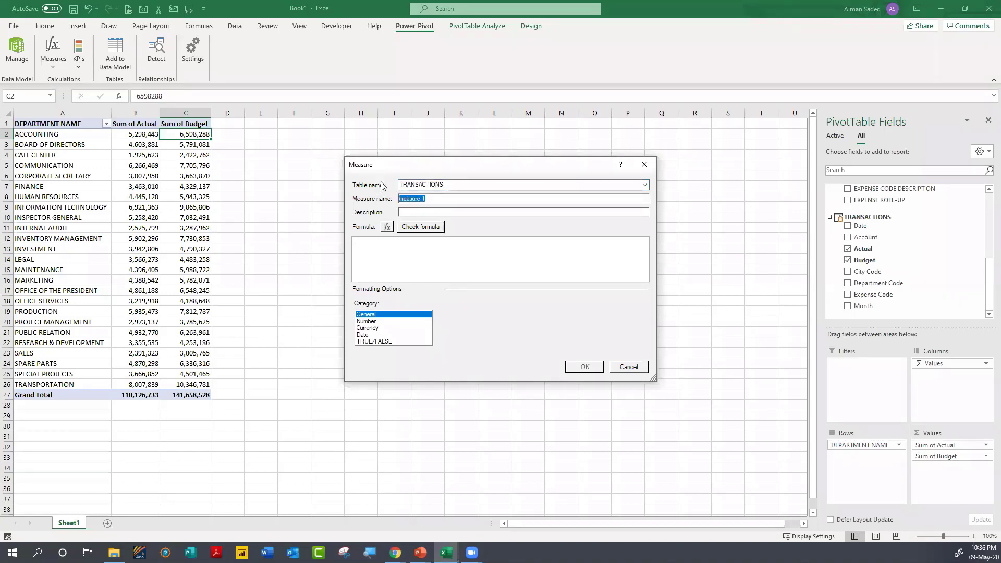
text(Variance)
click(448, 213)
text(This is to calculate the difference be)
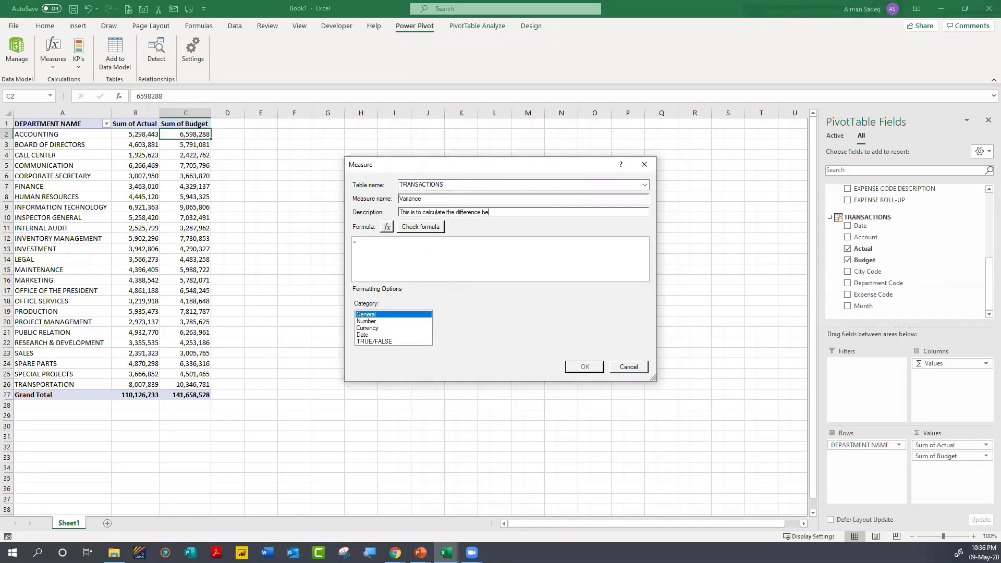
text(tween Budget & Actual)
Step: Begin the Variance measure's formula with =SUM([Budget])
click(415, 251)
text(sum)
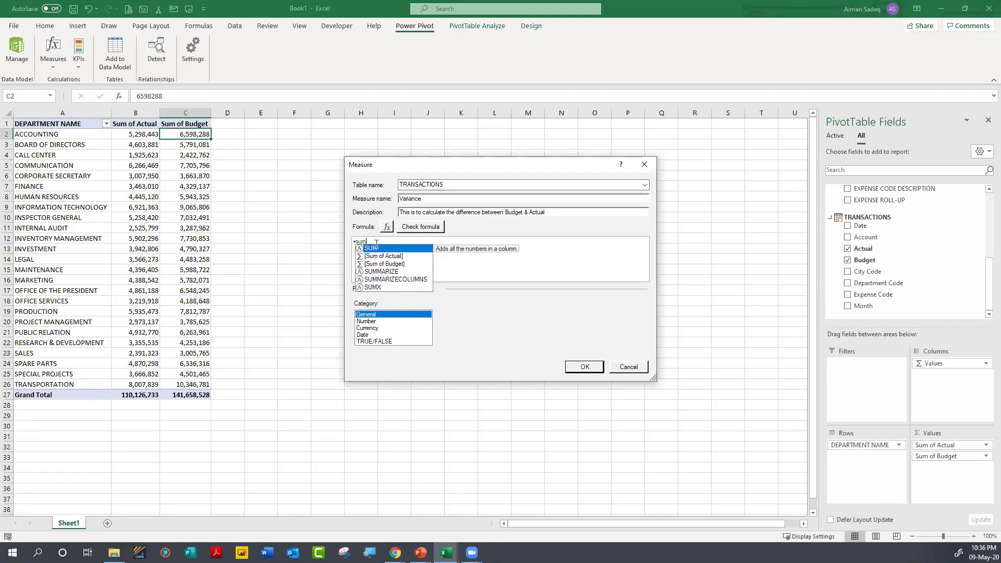
text(()
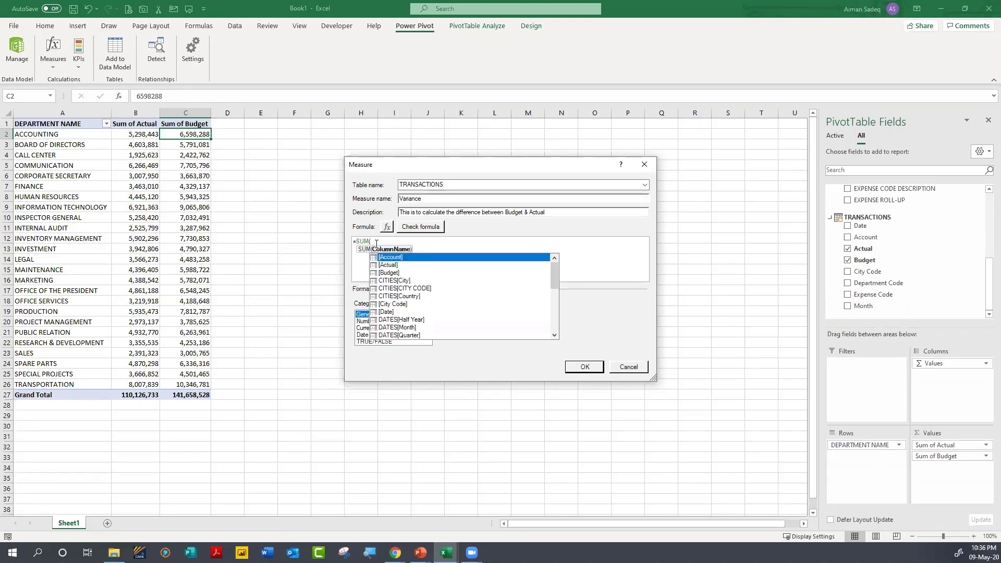
text(bu)
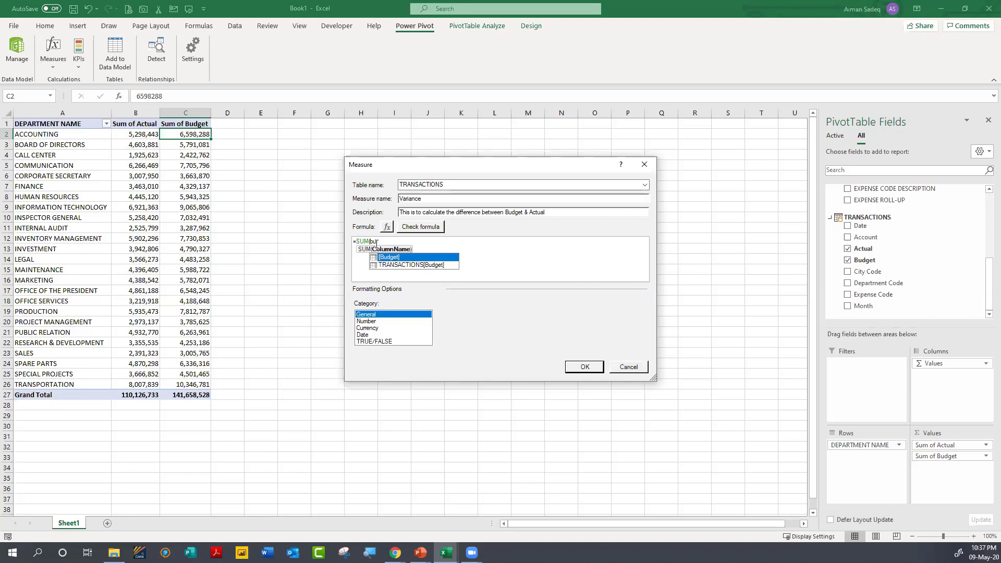
key(Down)
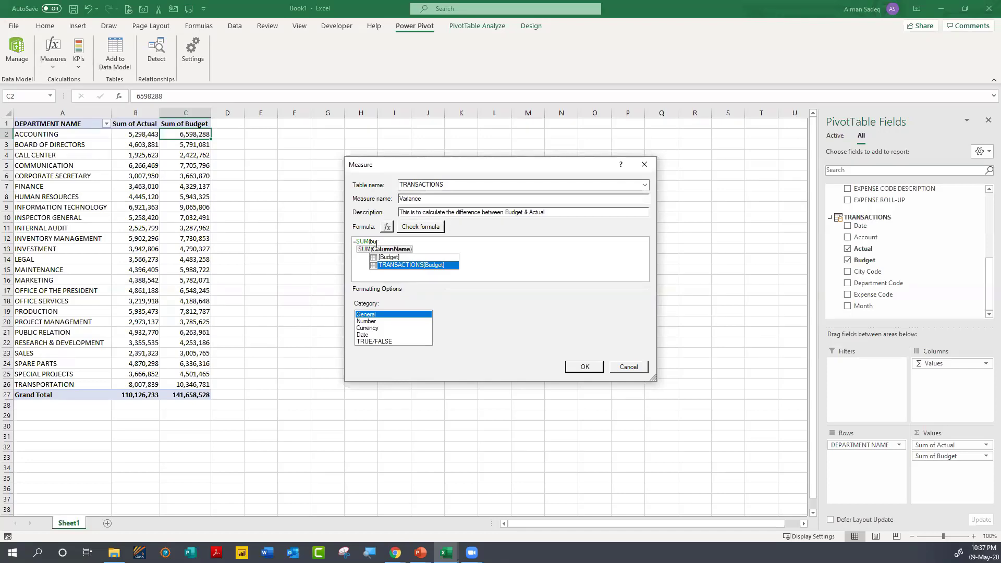
key(Up)
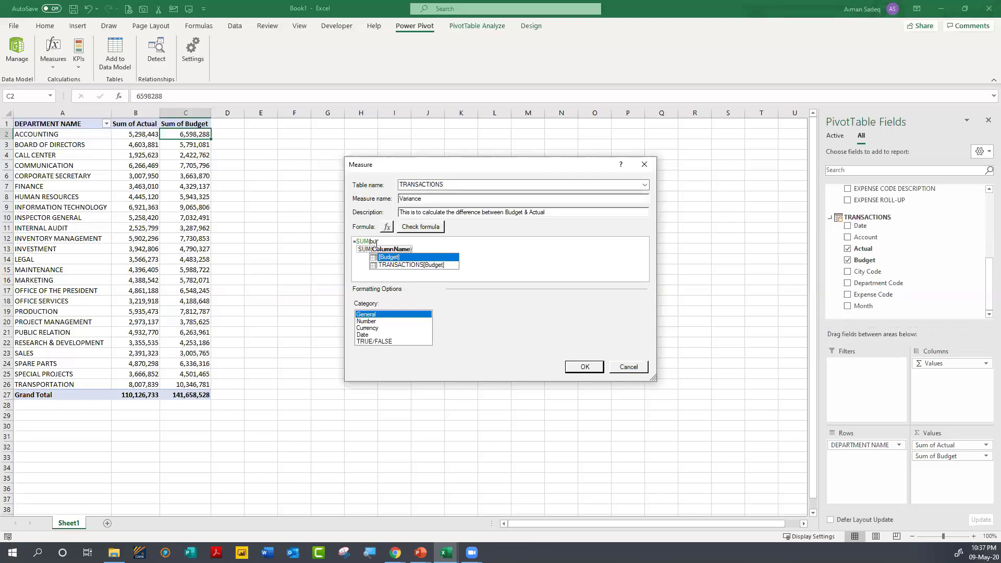
key(Tab)
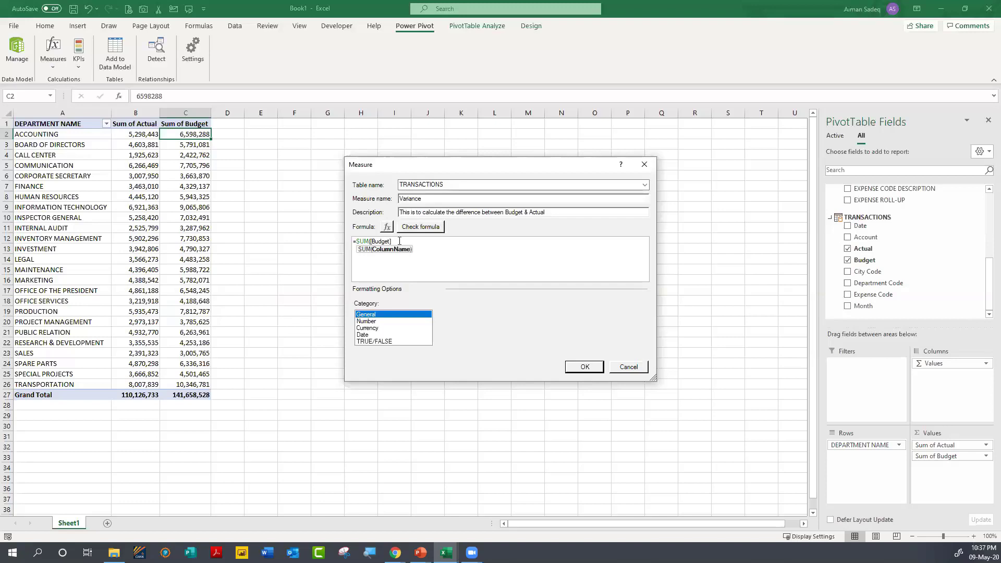
text())
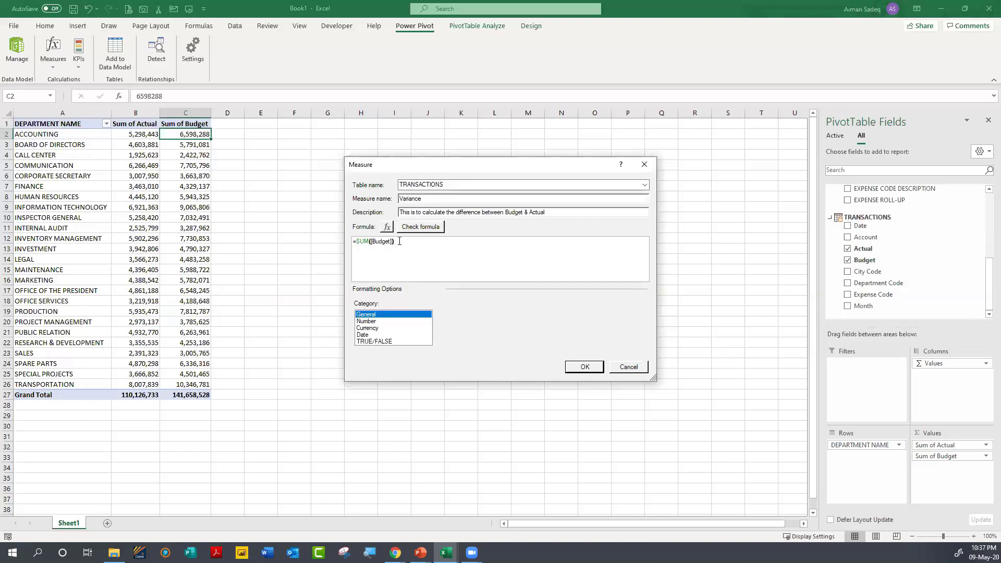
Step: Subtract SUM([Actual]) in the Variance formula and check the formula for errors
text(-SUM()
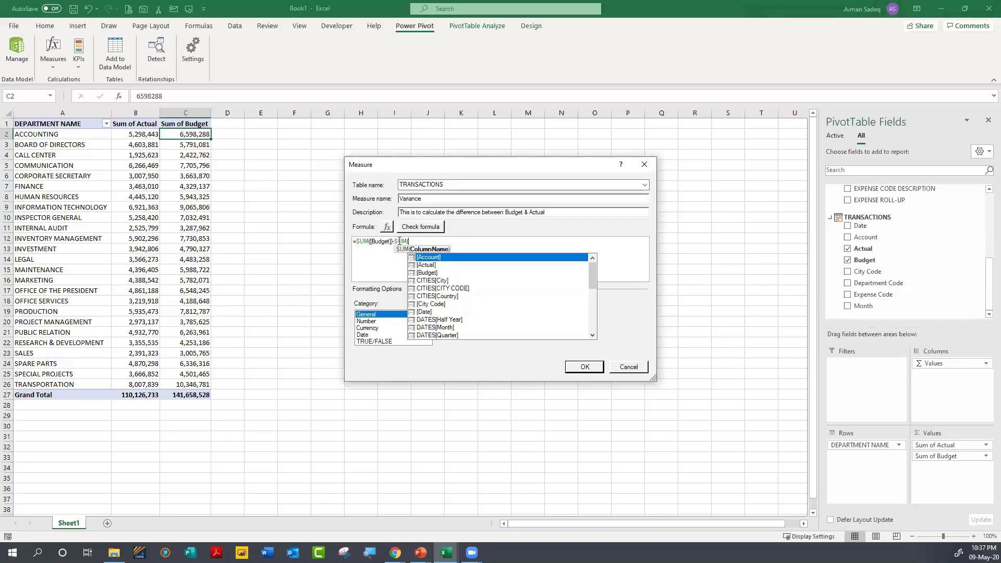
text(ac)
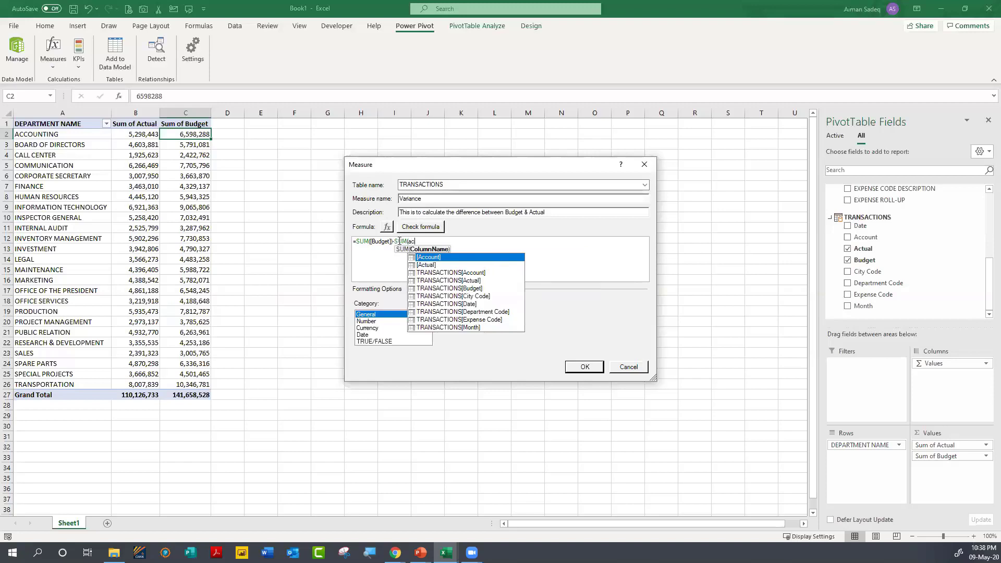
key(BackSpace)
key(BackSpace)
key(BackSpace)
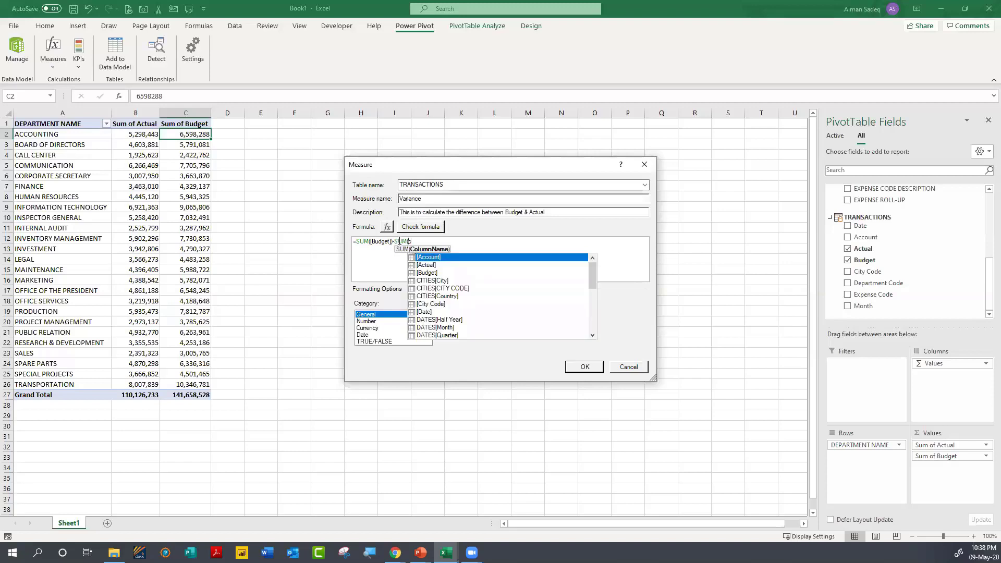
text(actual)
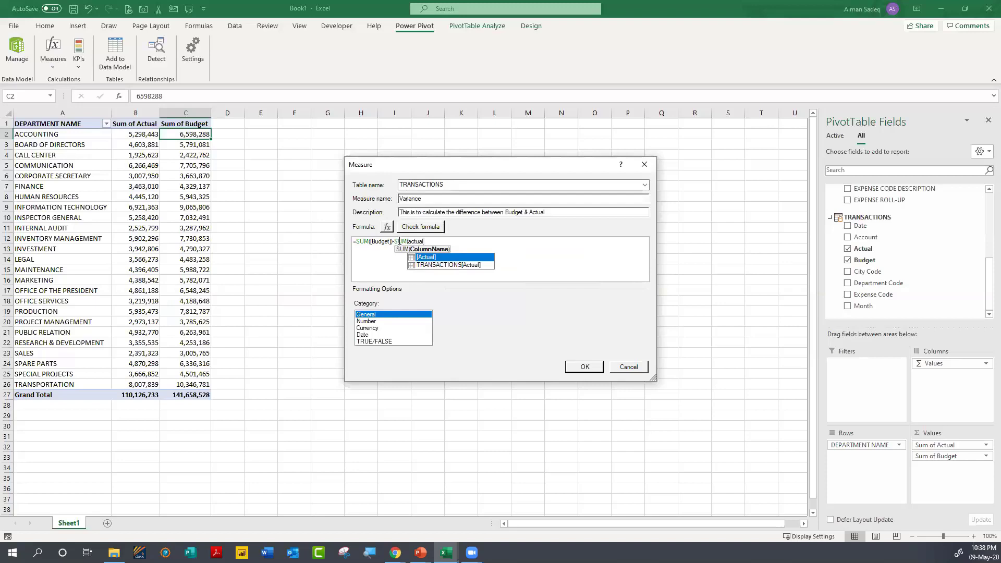
key(Tab)
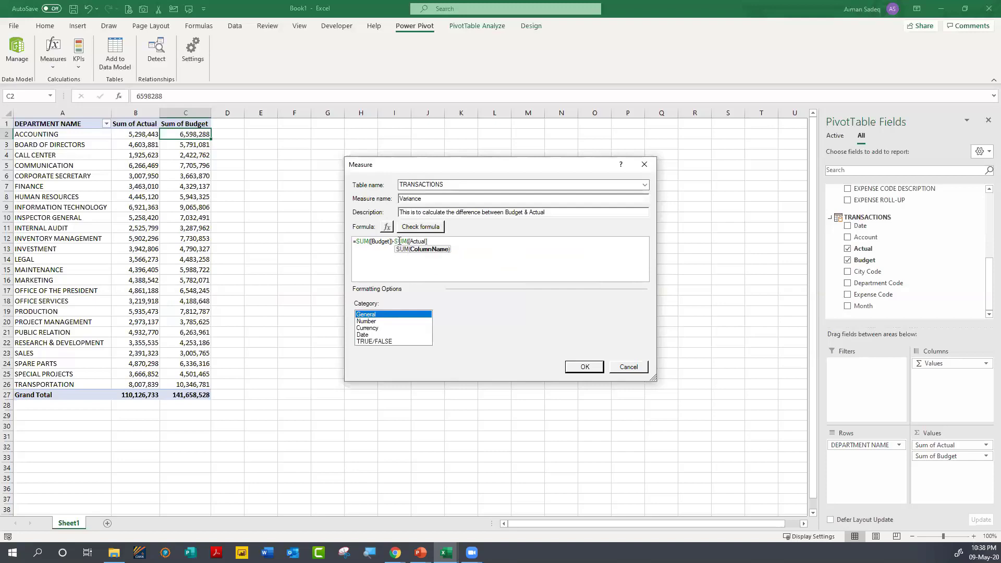
text())
click(424, 230)
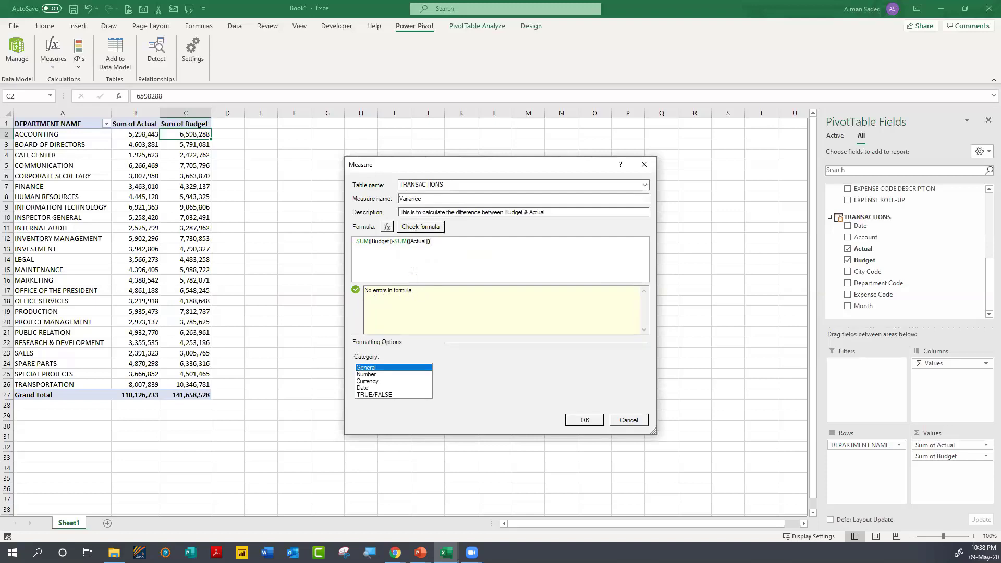
Step: Format the measure as a decimal number with 0 decimal places and a 1000 separator, and create it
click(367, 375)
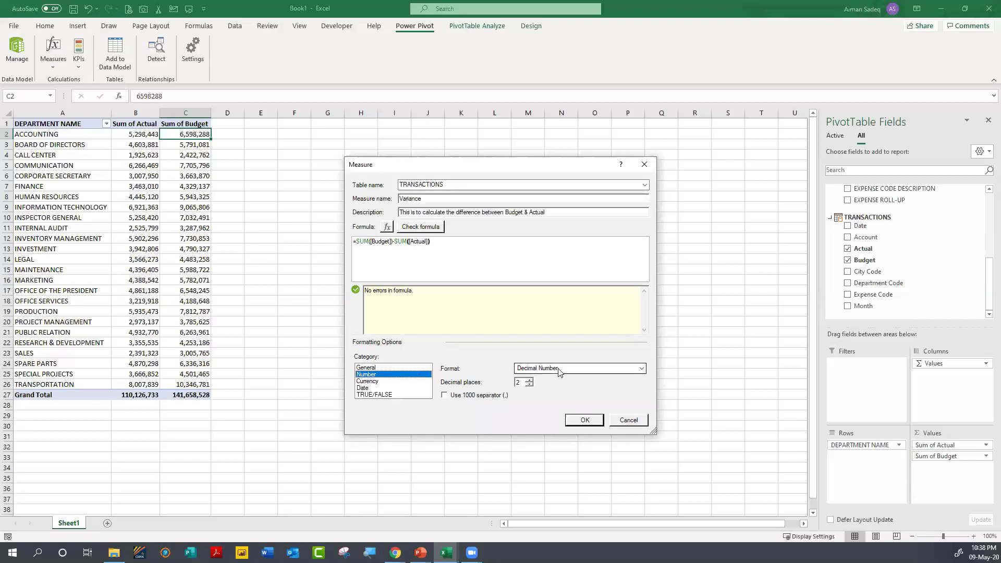
click(529, 385)
click(530, 385)
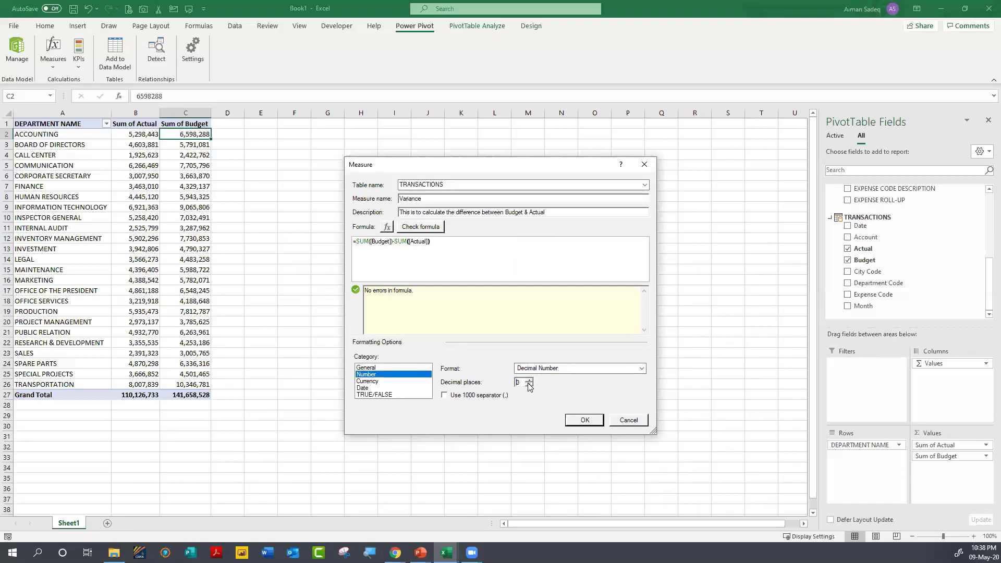
click(444, 396)
click(583, 420)
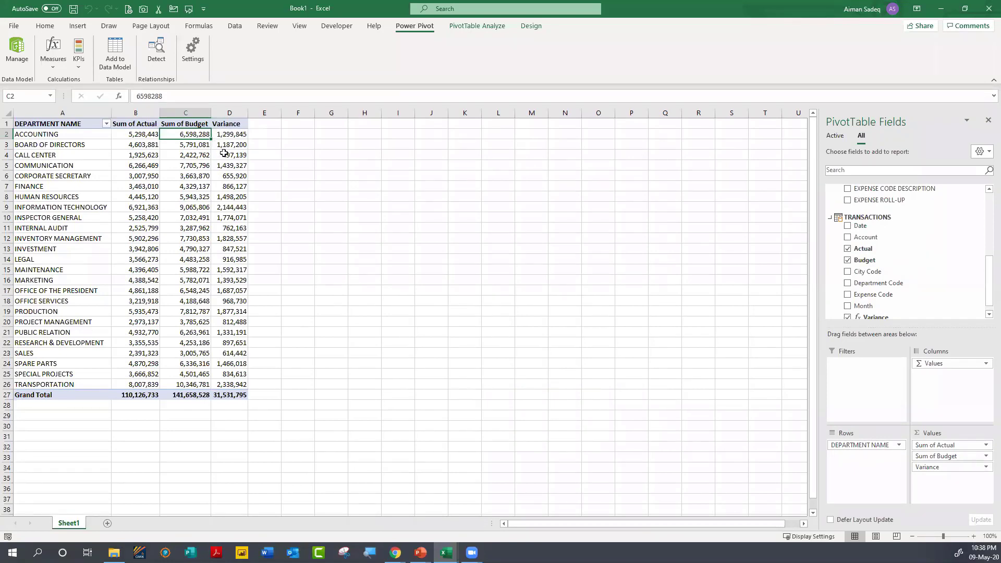
Step: Start another measure in the TRANSACTIONS table and name it "% Variance"
mouse_move(225, 154)
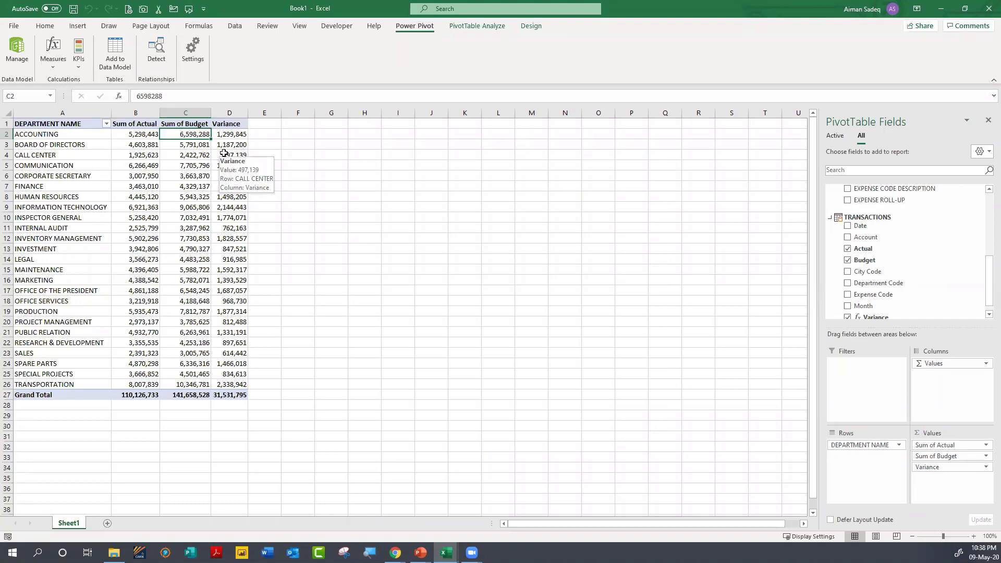
click(54, 52)
click(79, 82)
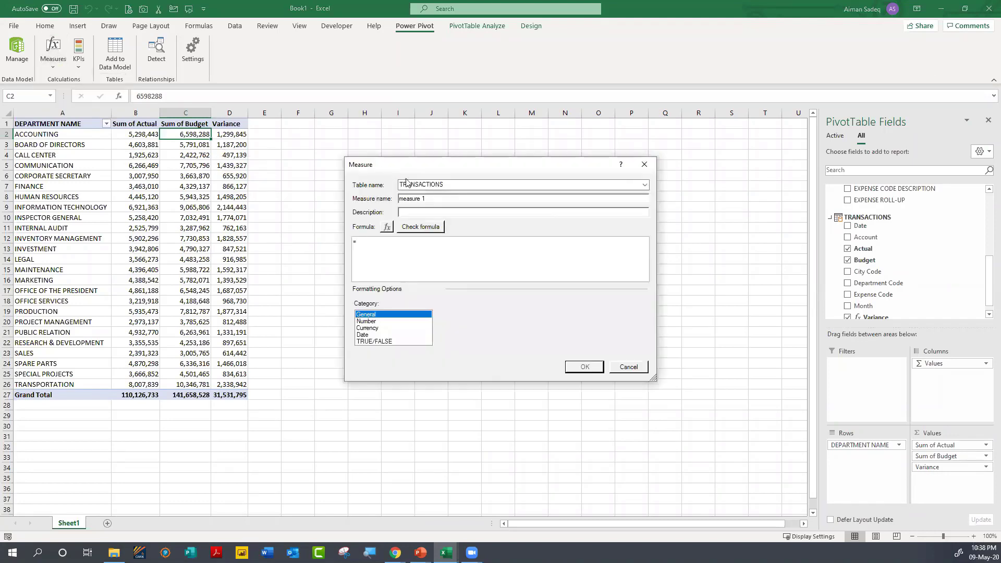
double_click(439, 195)
text(% Variance)
key(Tab)
Step: Enter =SUM([Variance]) as the first part of the % Variance formula
text(varia)
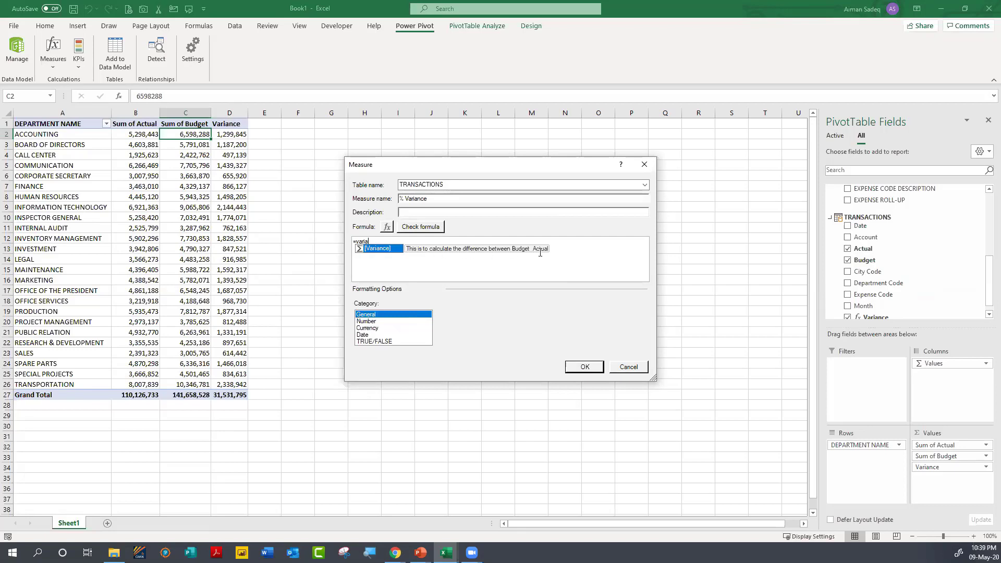
key(Tab)
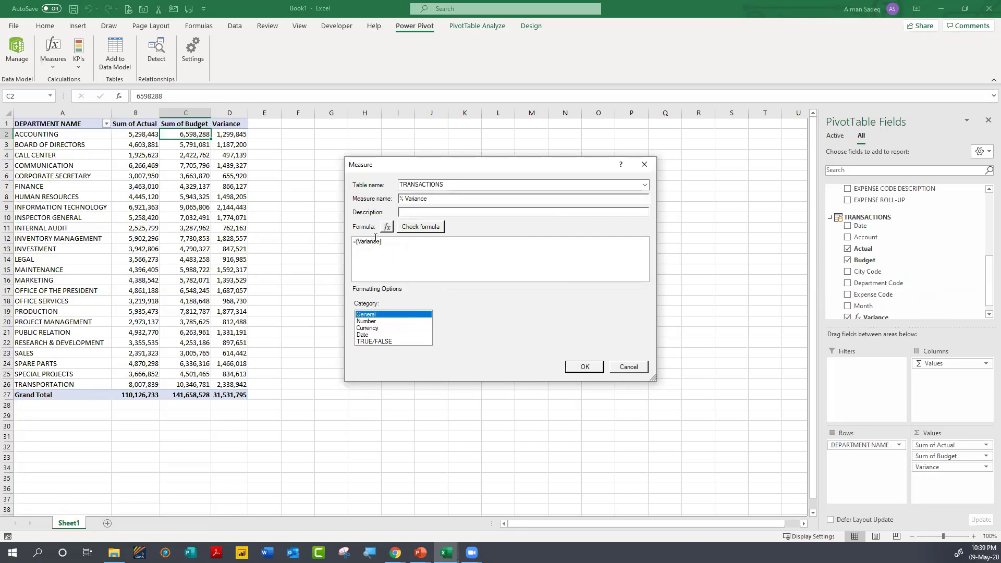
click(356, 242)
text(SUM()
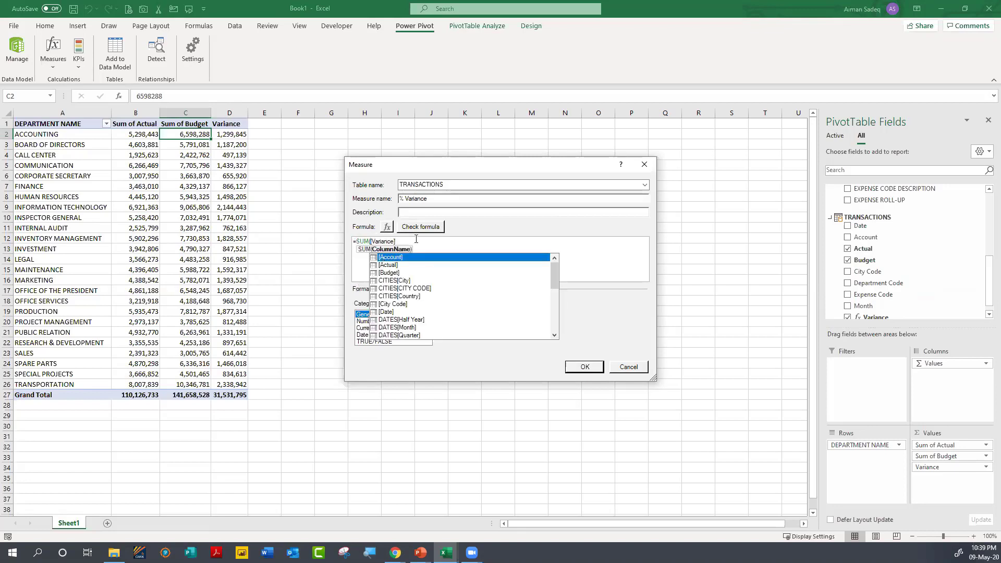
key(End)
text())
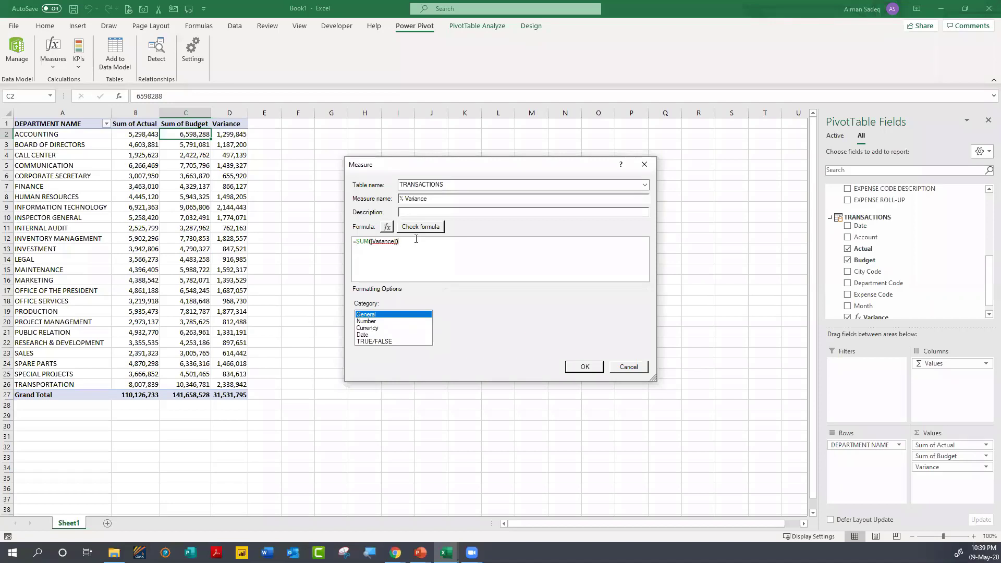
Step: Extend the % Variance formula by dividing by SUM([Budget])
text(/su)
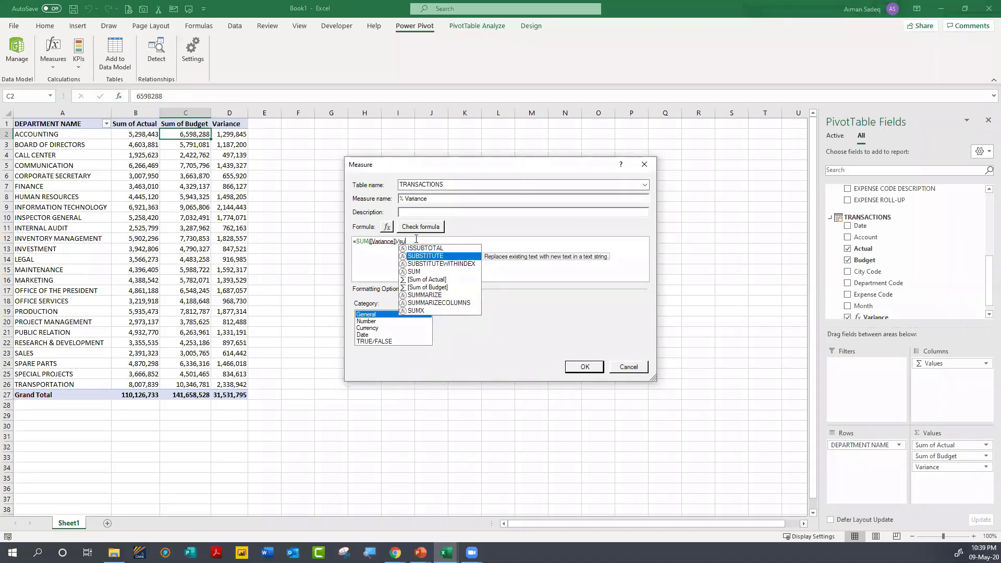
text(m)
key(Tab)
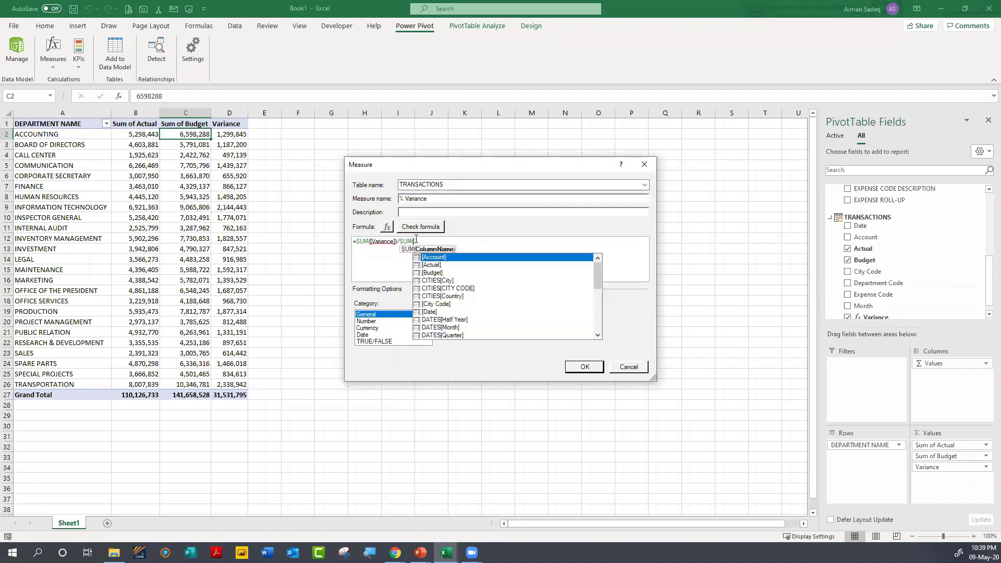
key(Down)
key(Down)
key(Tab)
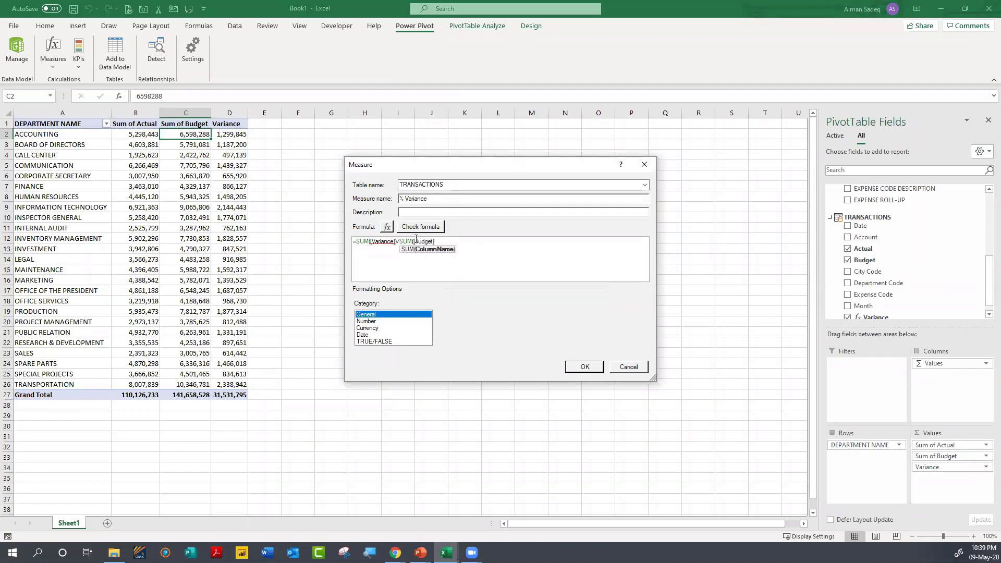
text())
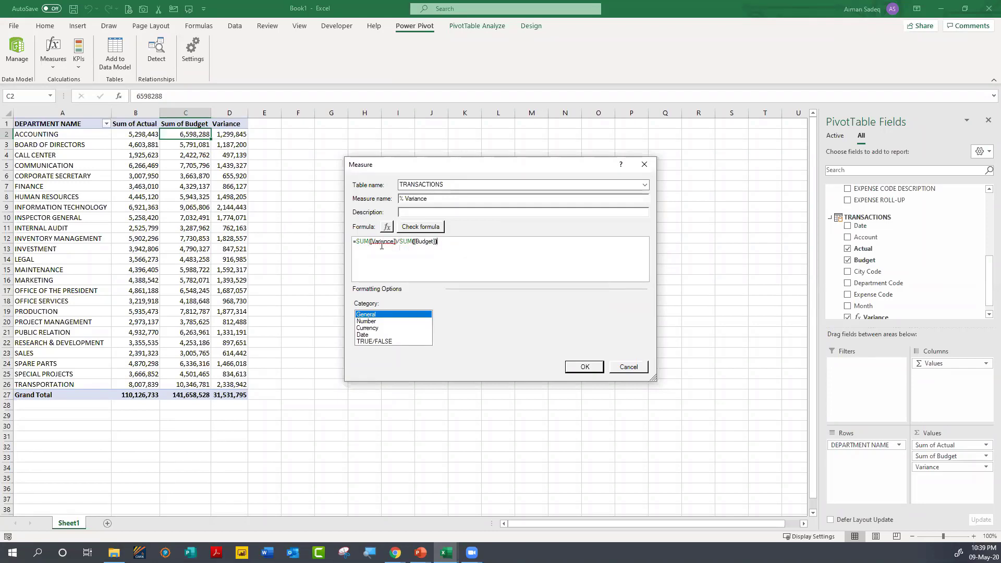
Step: Correct the % Variance formula to =([Variance])/SUM([Budget]), checking it for errors, and create the measure
click(375, 242)
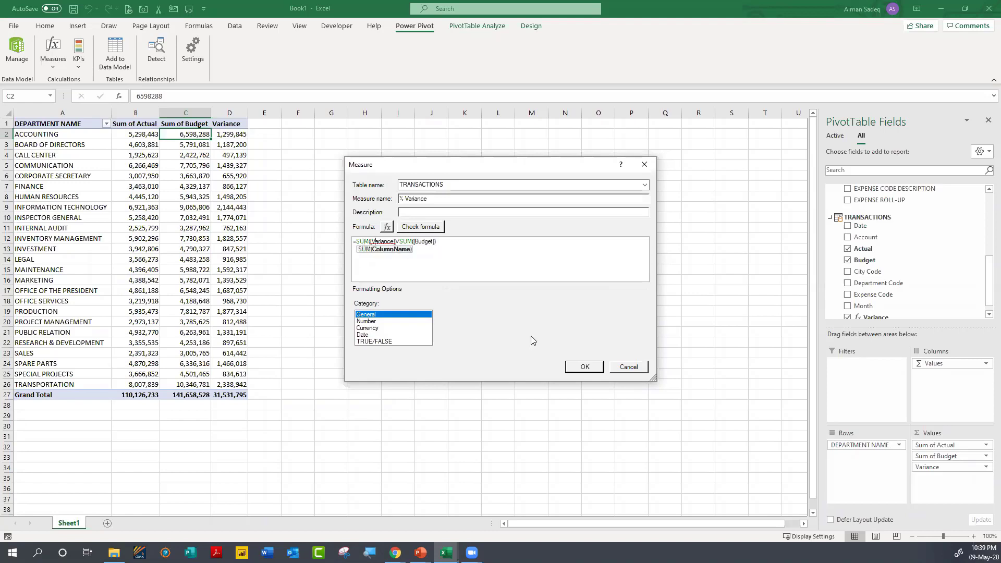
click(418, 228)
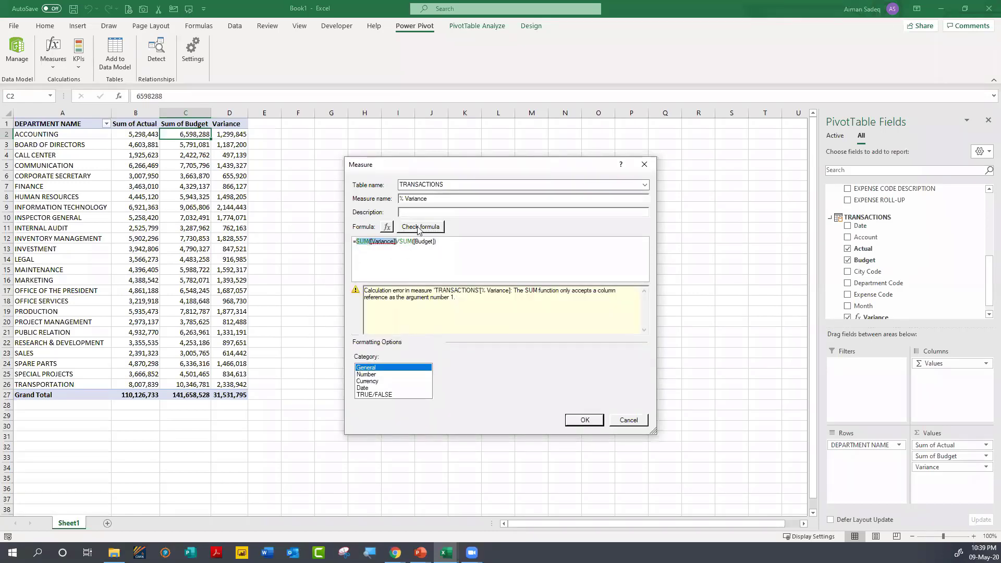
click(368, 242)
text(()
key(BackSpace)
key(BackSpace)
key(BackSpace)
key(BackSpace)
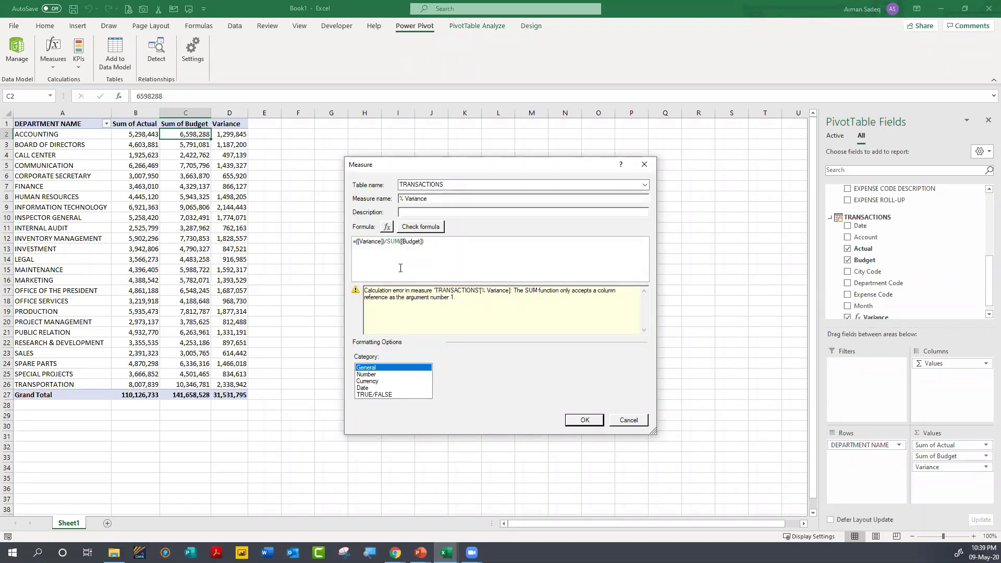
key(Tab)
key(BackSpace)
click(410, 230)
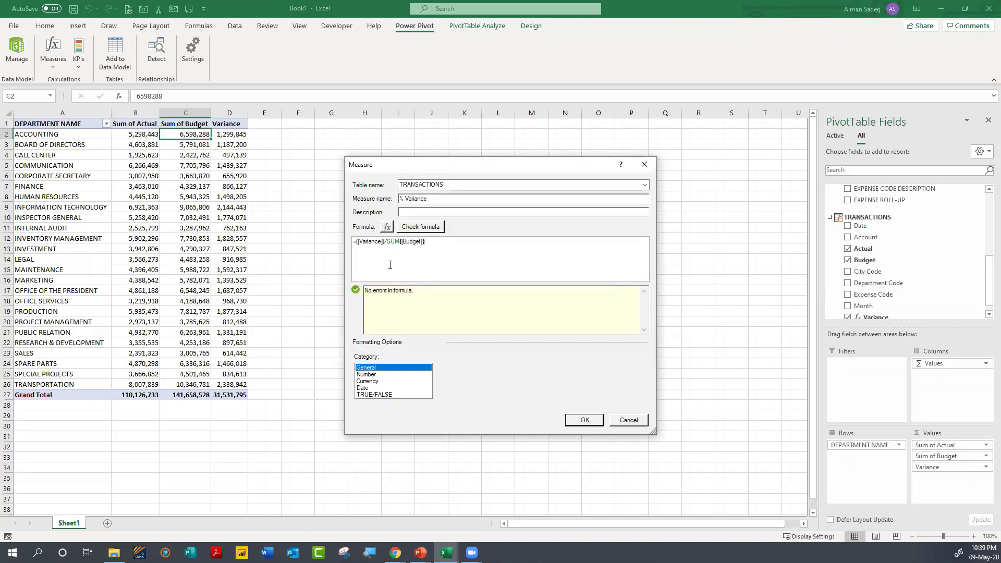
click(584, 420)
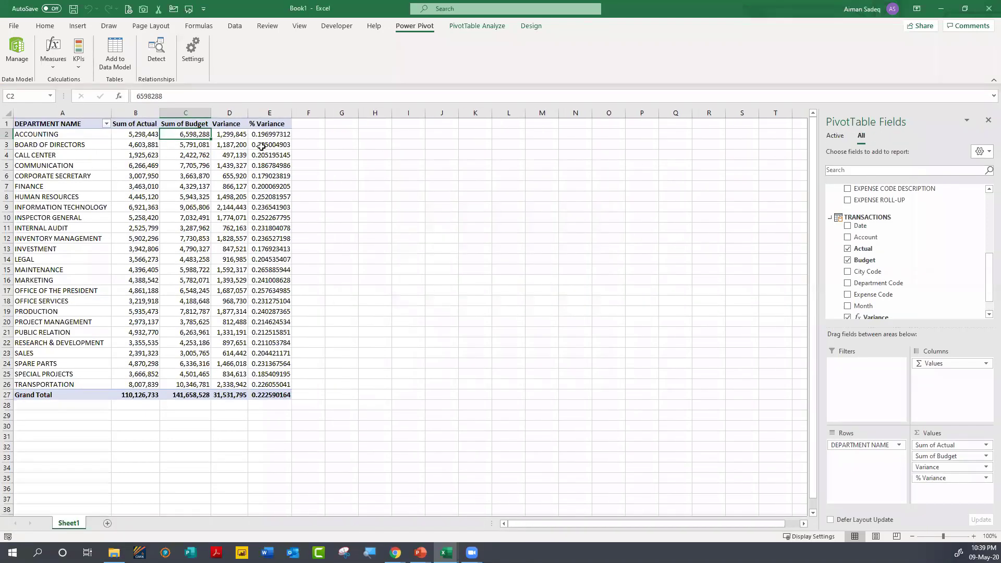
Step: Edit the existing % Variance measure to use the Number category's Percentage format with 1 decimal place
click(262, 146)
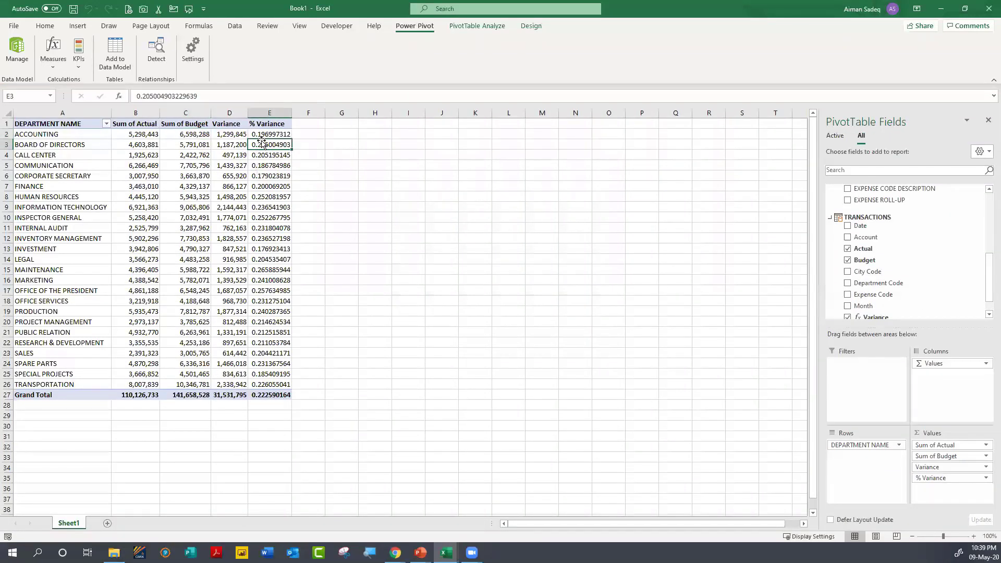
click(263, 134)
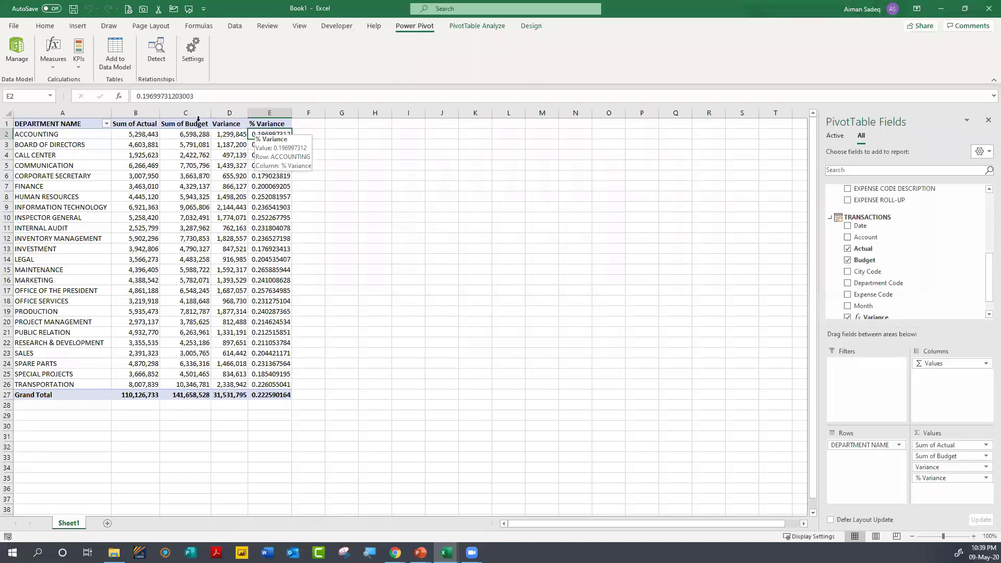
click(53, 58)
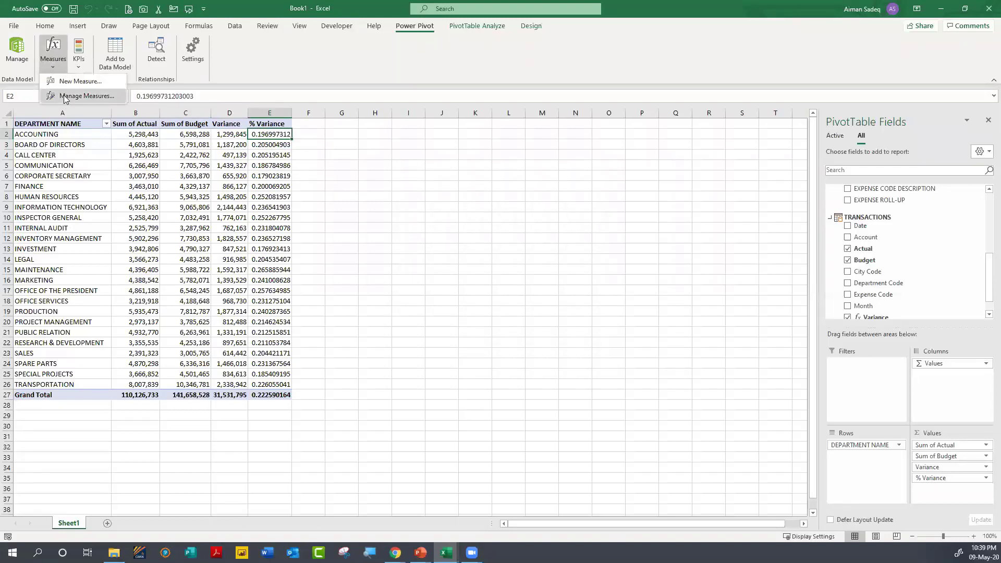
click(64, 96)
click(418, 197)
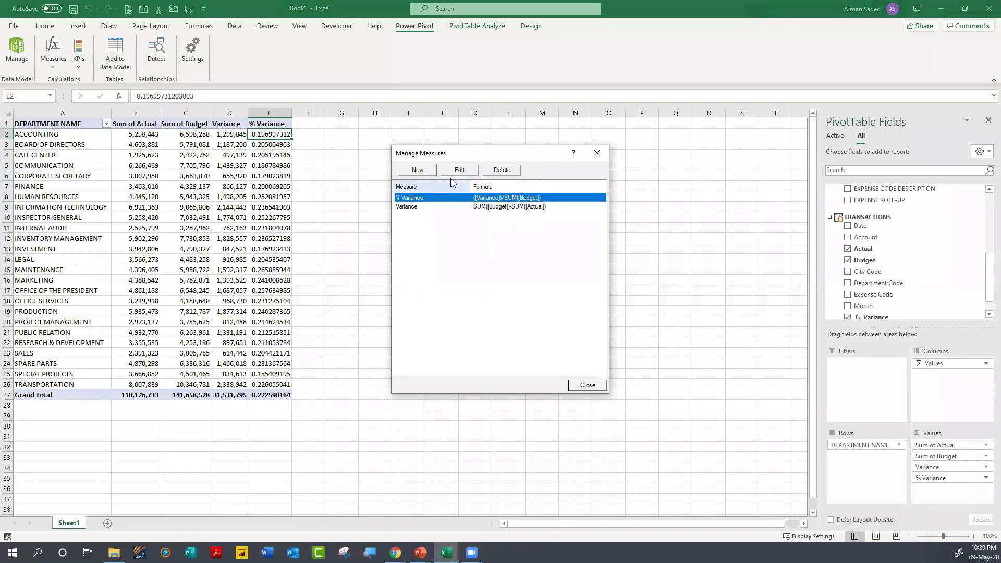
click(458, 170)
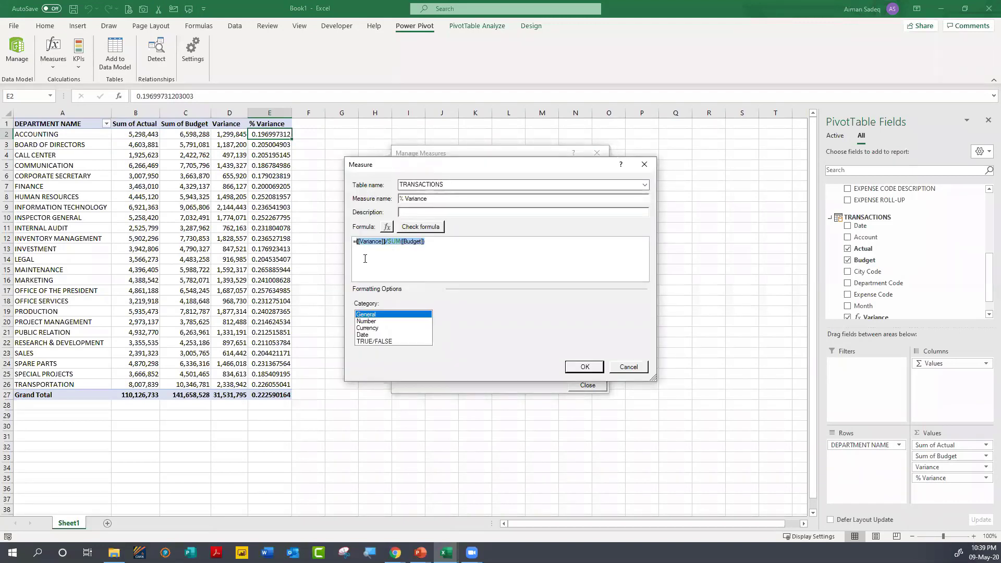
click(368, 322)
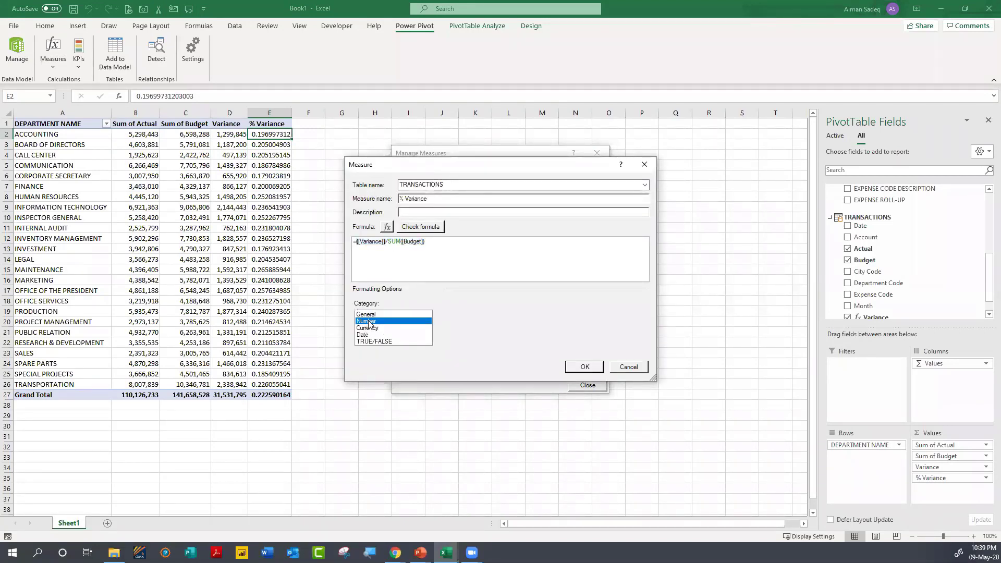
click(574, 315)
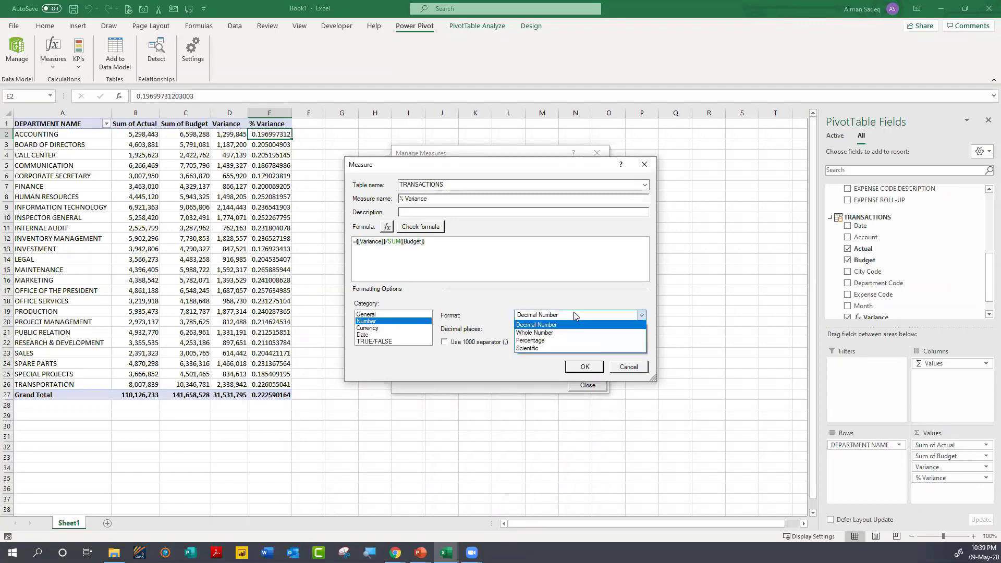
click(564, 341)
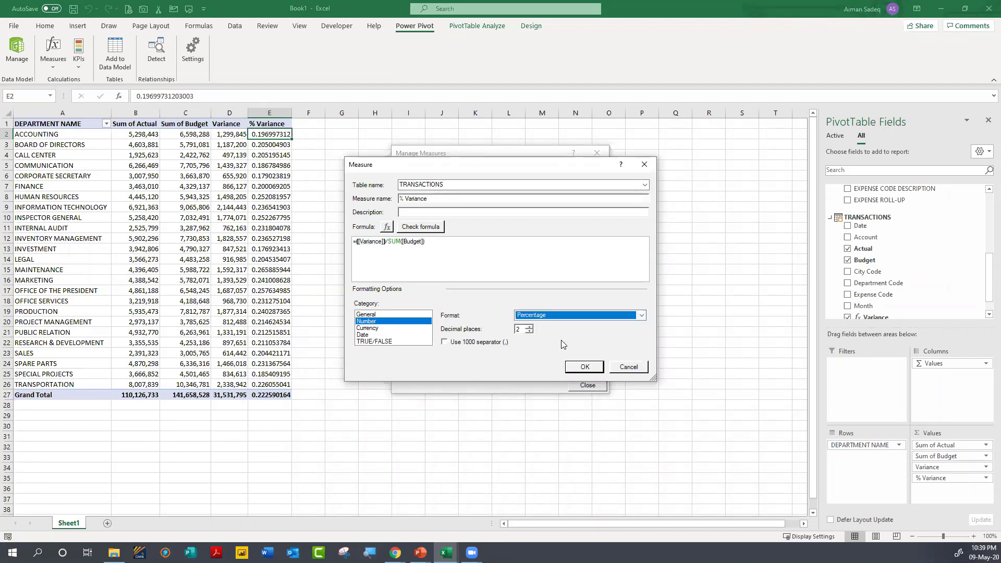
click(530, 332)
click(576, 367)
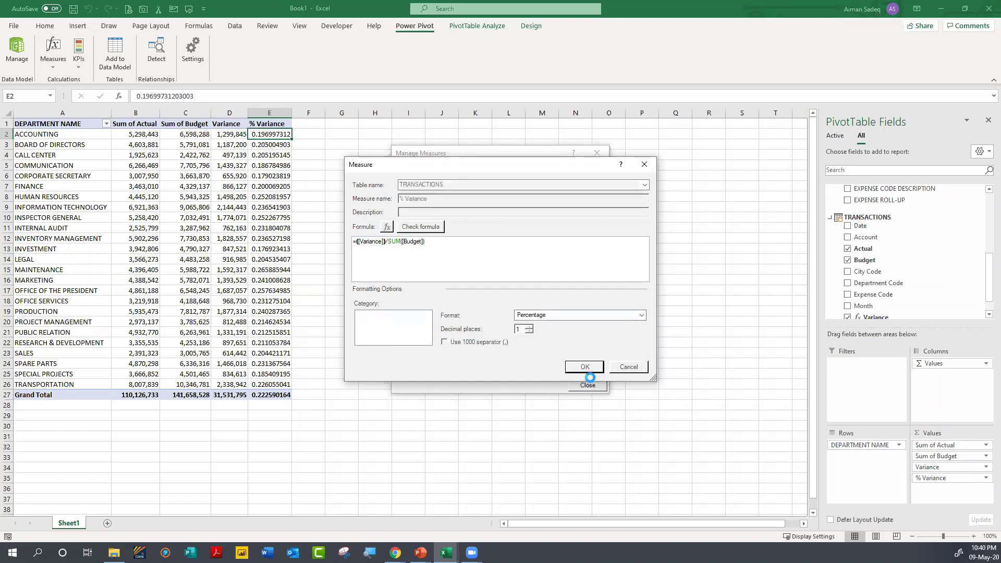
click(587, 384)
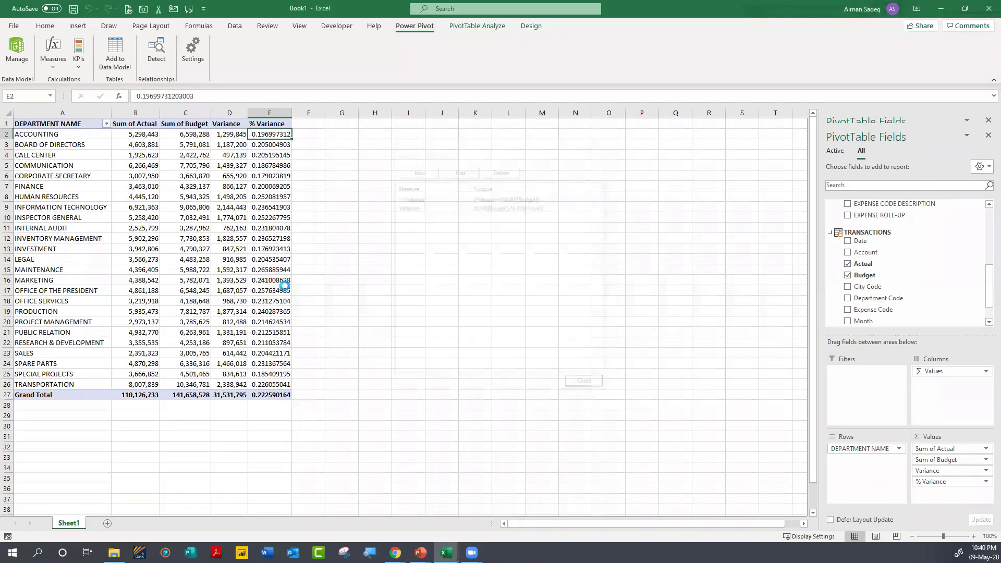
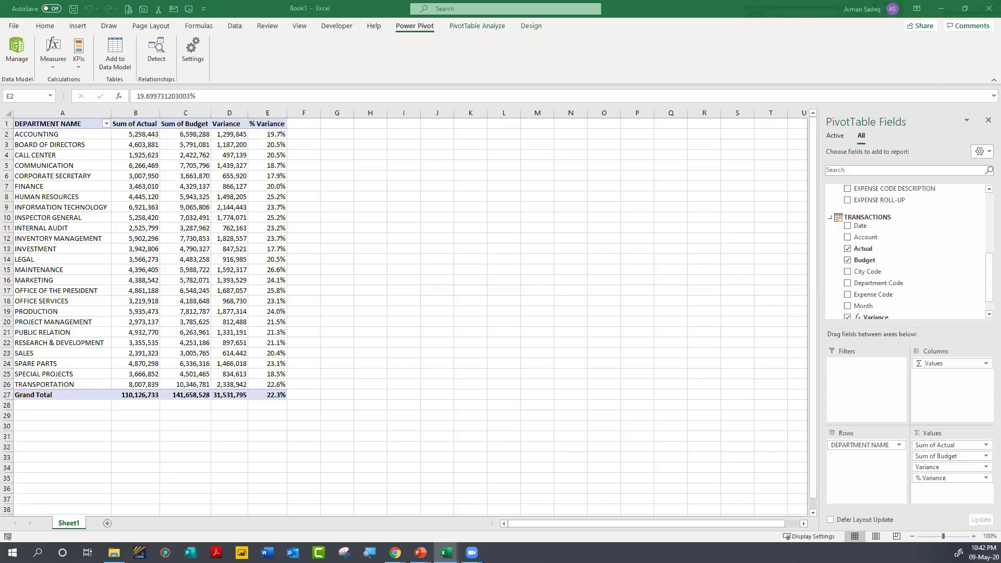
Step: Review the % Variance and Variance measures and their formulas in the list of existing measures
click(207, 172)
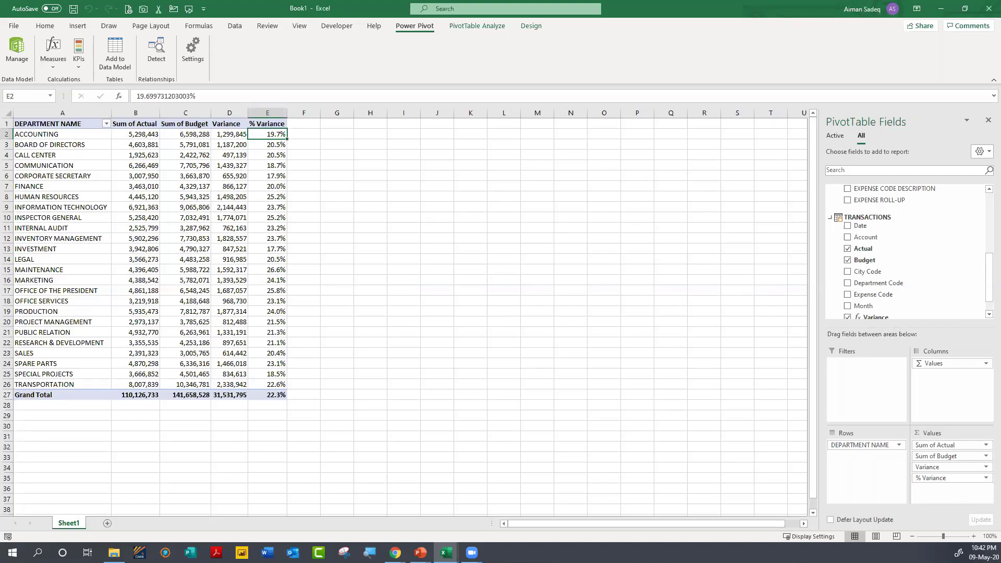
click(53, 58)
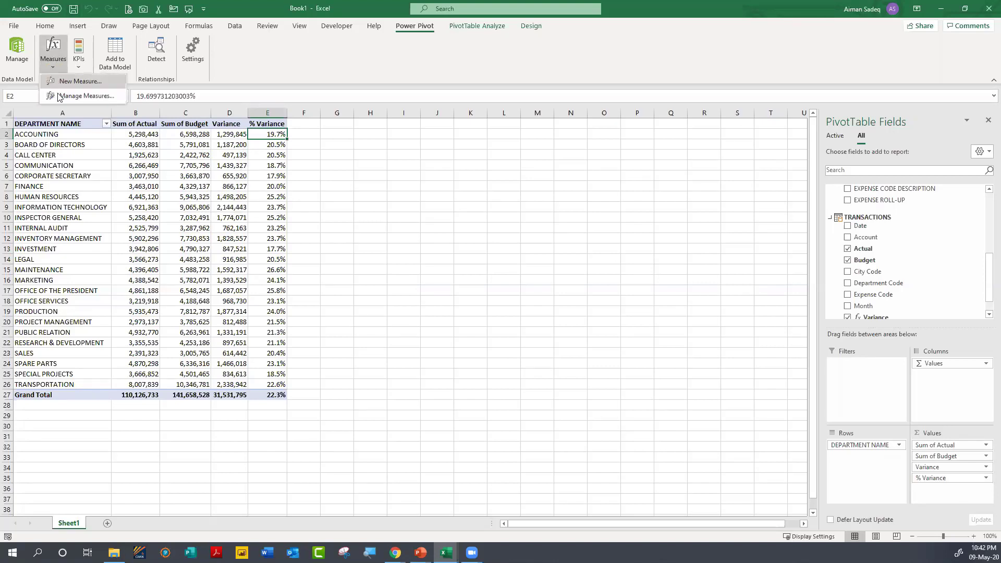
click(59, 97)
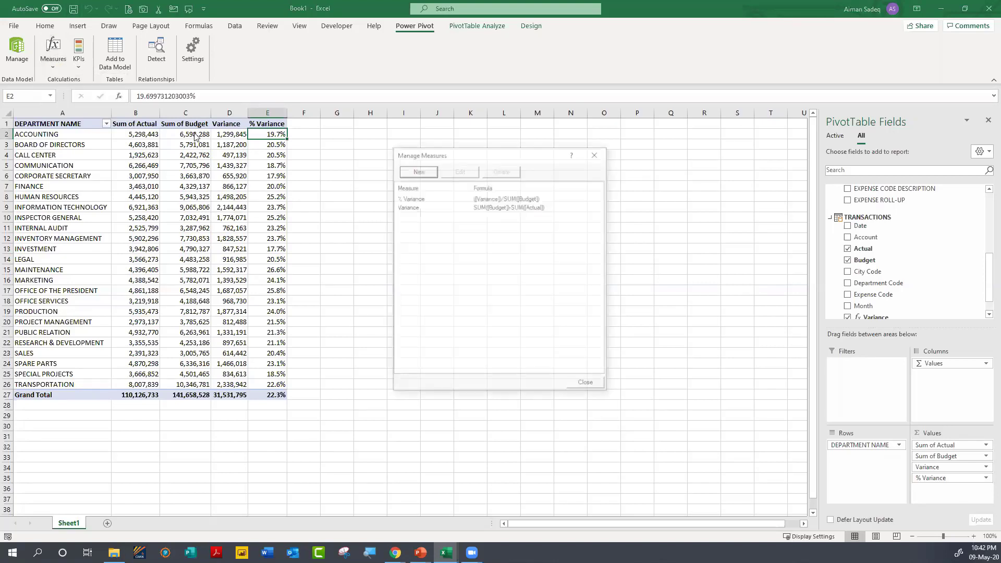
click(420, 198)
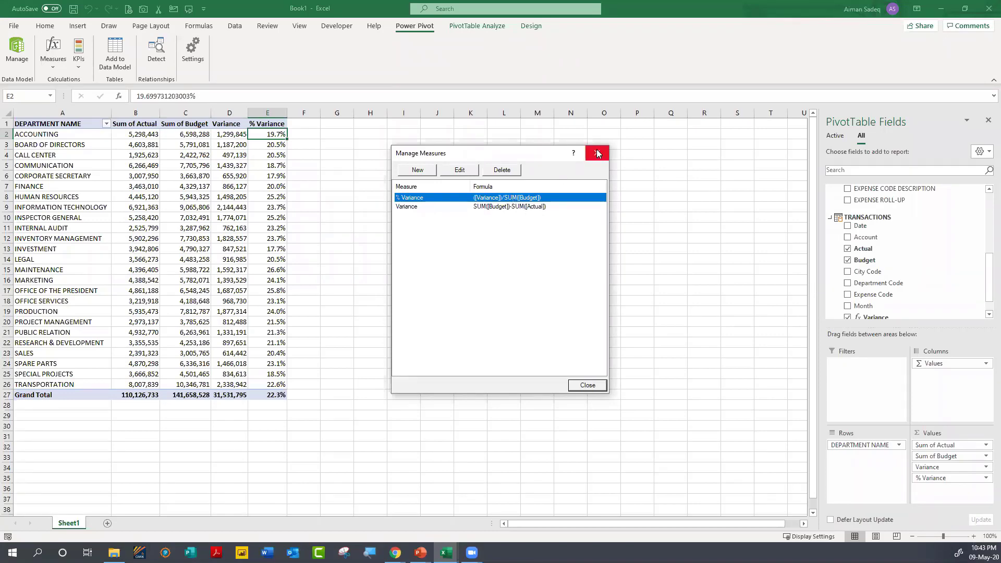
click(586, 386)
click(221, 198)
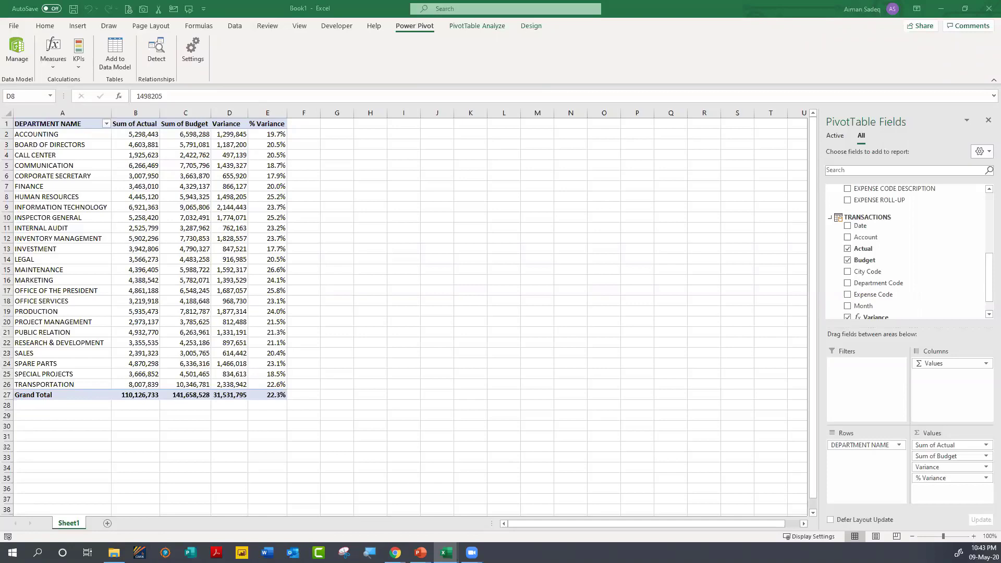
click(229, 200)
key(alt+Tab)
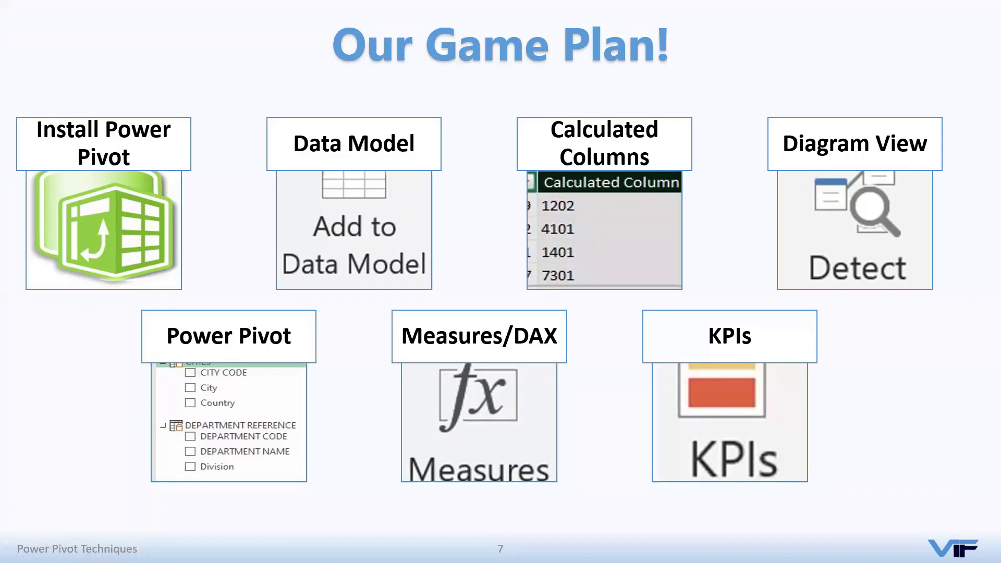
key(alt+Tab)
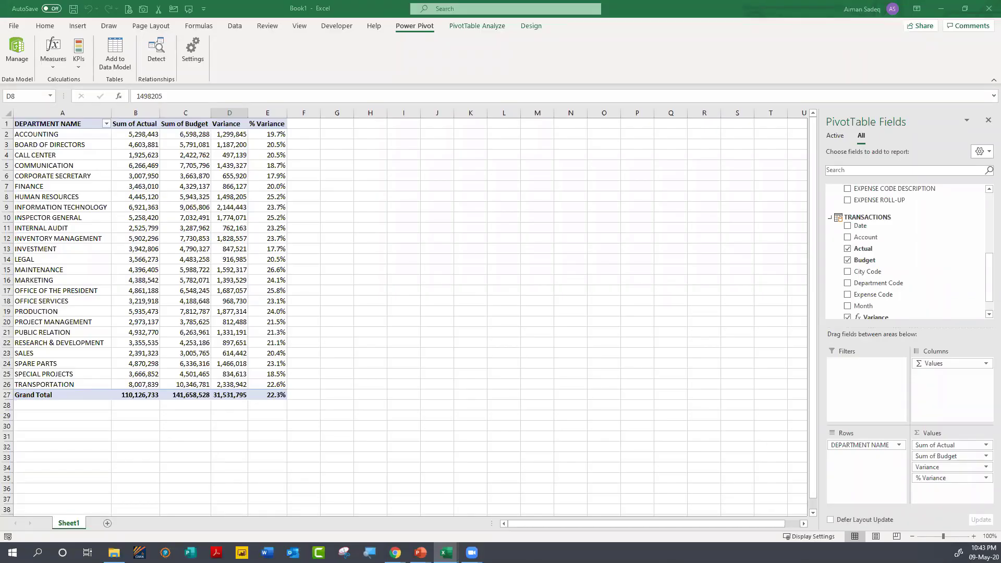
Step: Start a new KPI and choose the % Variance measure as its base field
click(228, 146)
click(257, 154)
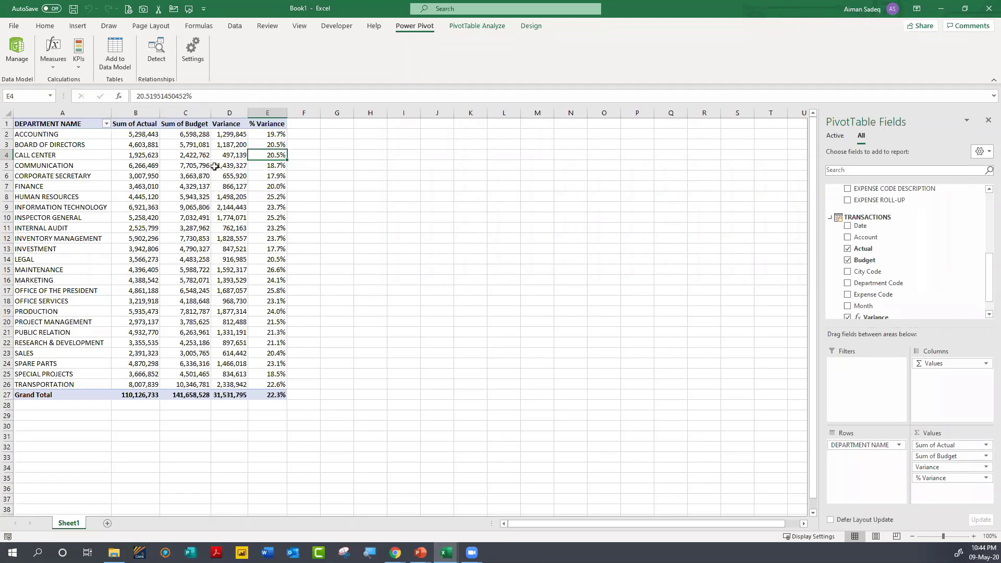
click(80, 66)
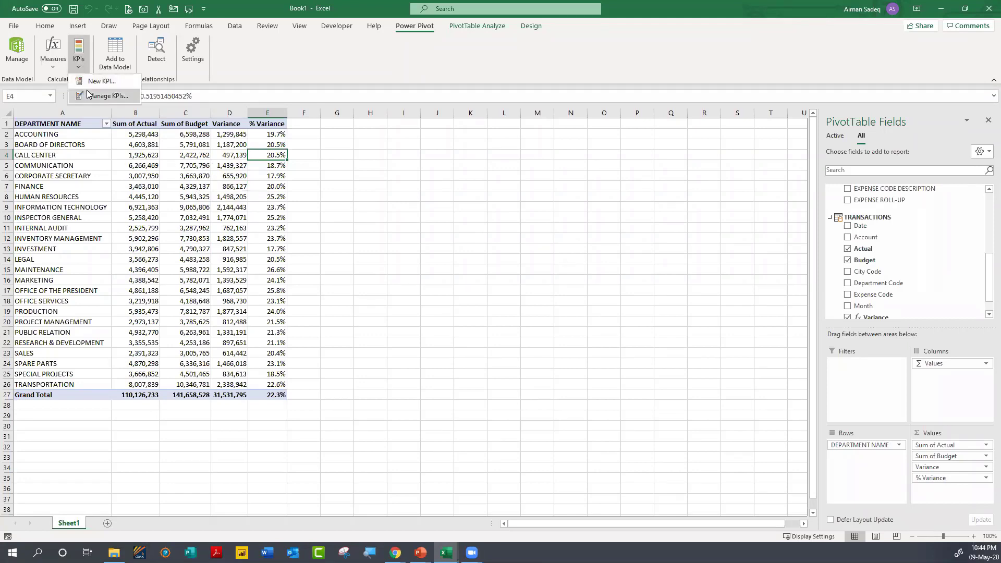
click(90, 82)
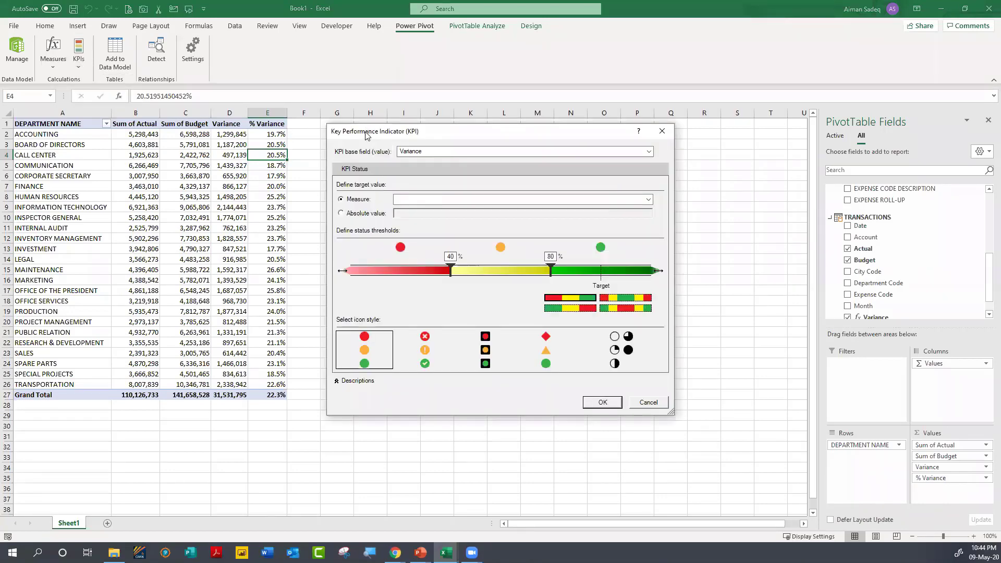
drag(367, 137, 386, 123)
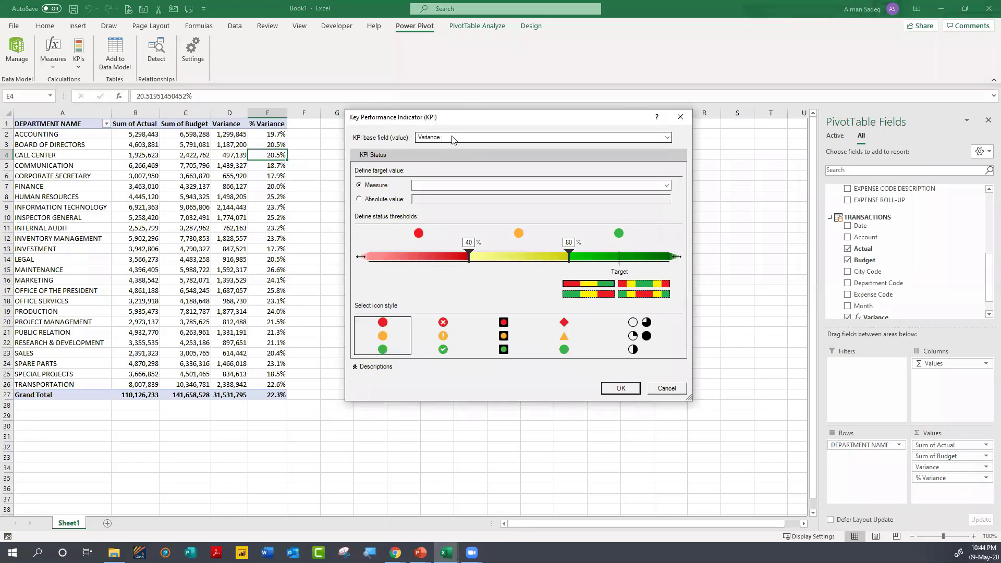
click(433, 138)
click(445, 154)
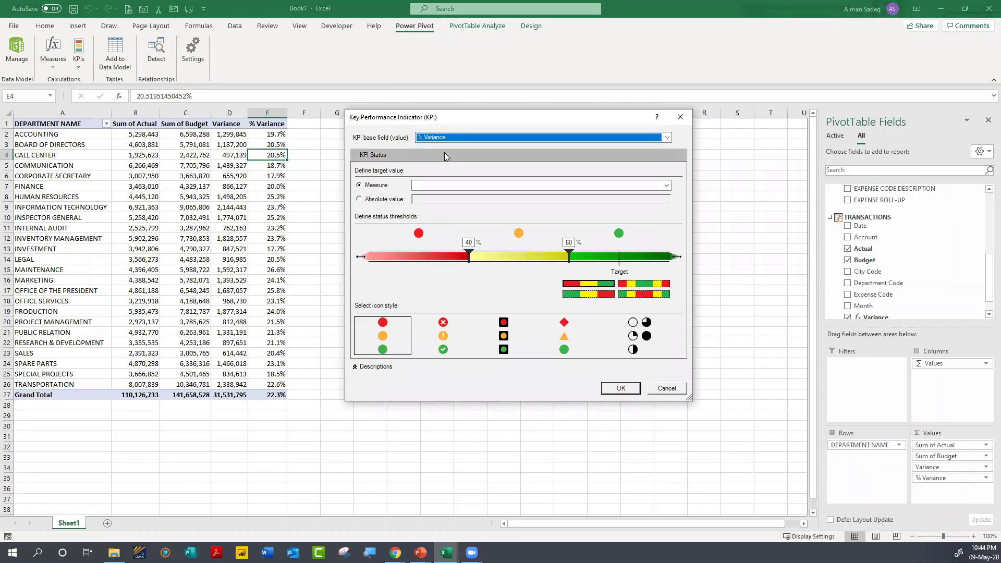
click(452, 138)
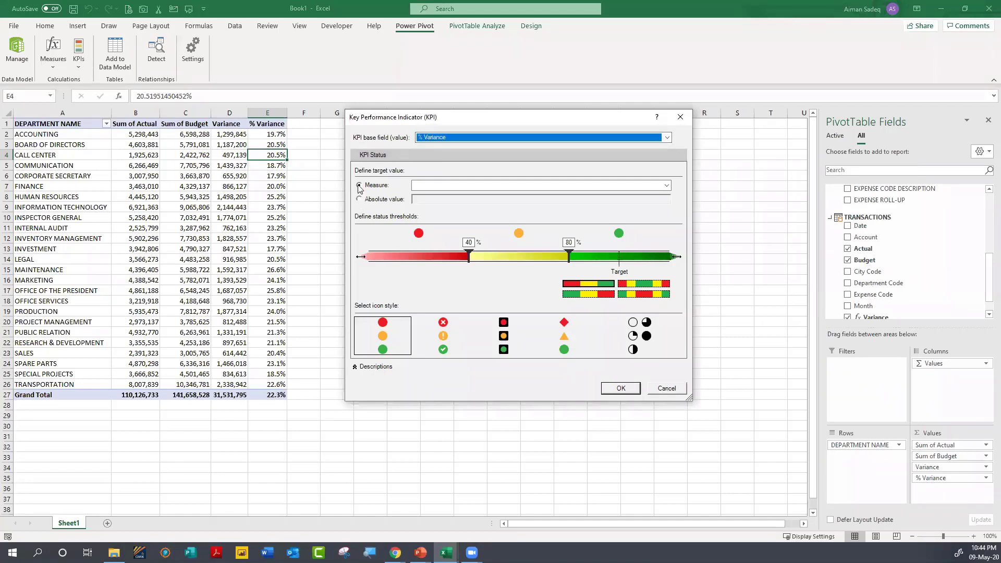
Step: Define the KPI's target as an absolute value of 1
click(359, 199)
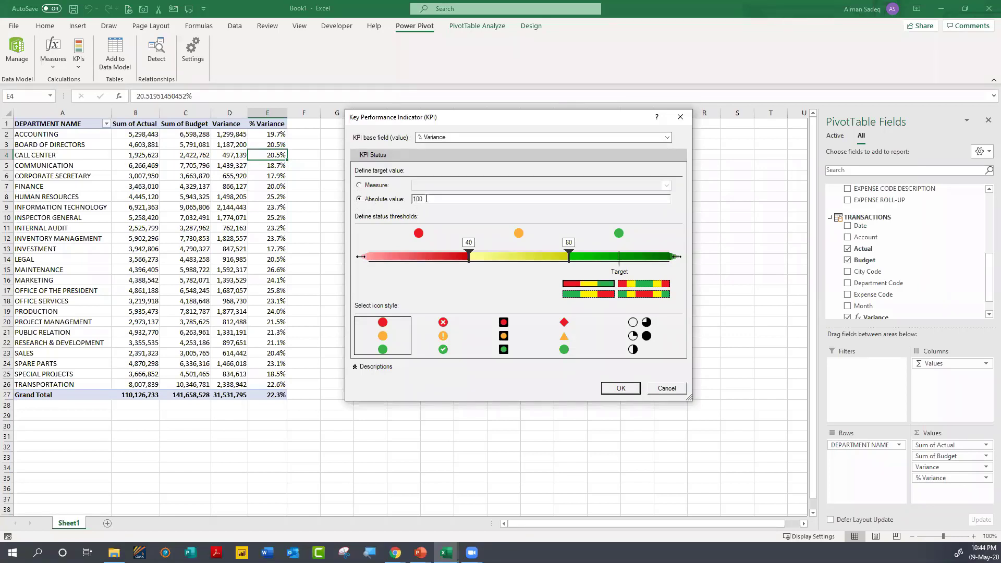
text(1)
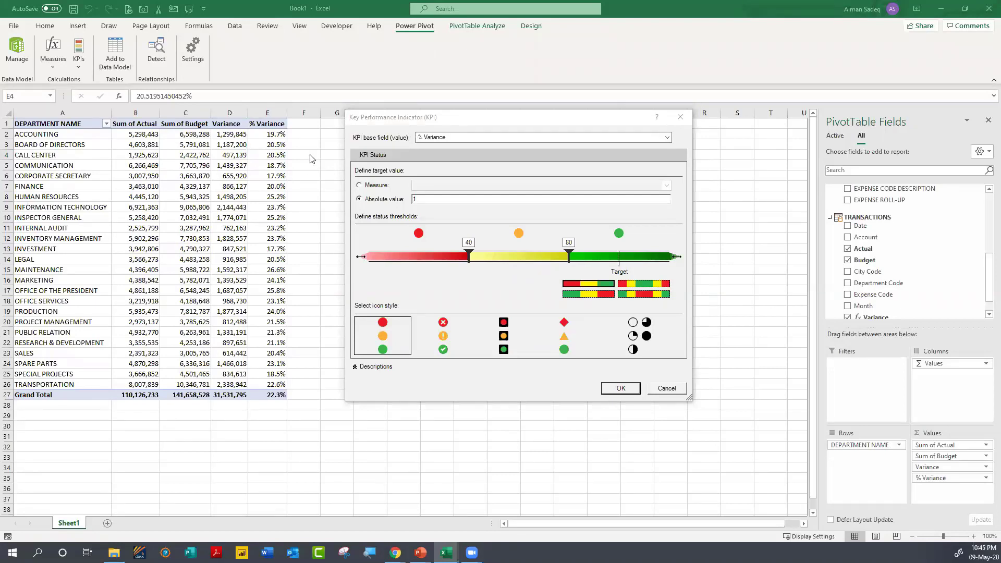
drag(375, 120, 338, 119)
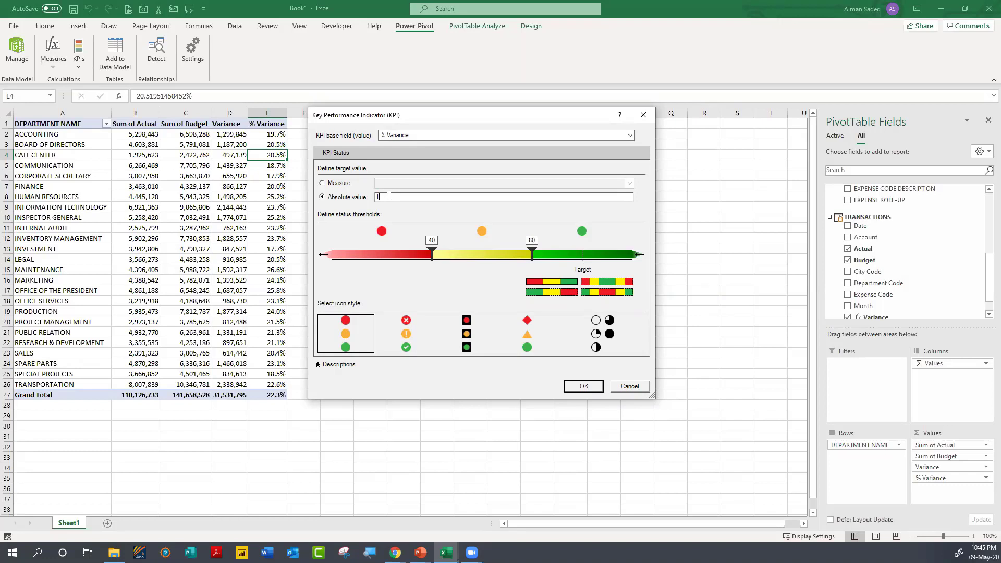
Step: Set the KPI's lower status threshold, between red and yellow, to 0.19
mouse_move(433, 250)
mouse_down()
mouse_move(417, 250)
mouse_move(452, 247)
mouse_move(406, 252)
mouse_move(437, 251)
mouse_up()
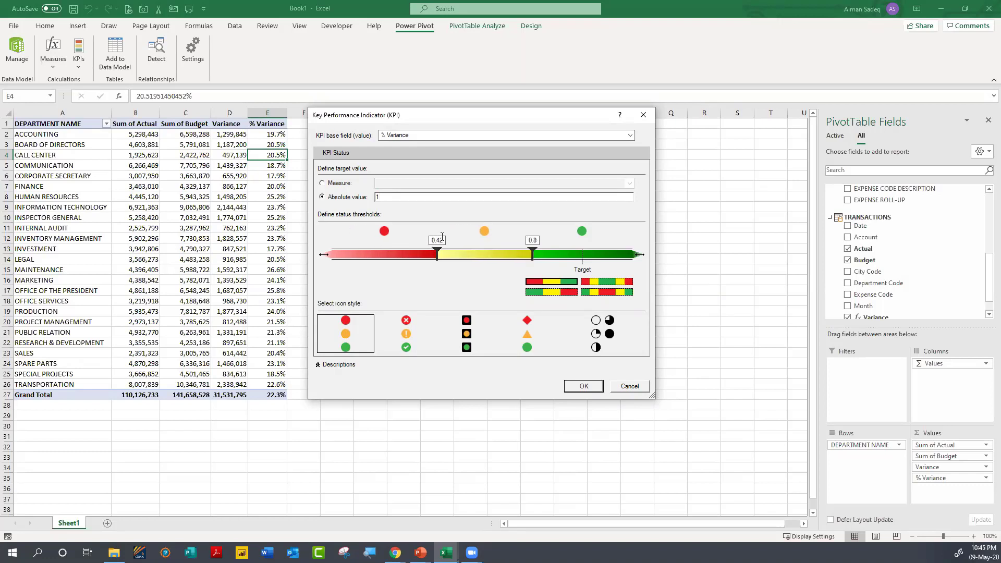
double_click(442, 238)
text(19)
key(BackSpace)
text(19)
key(Return)
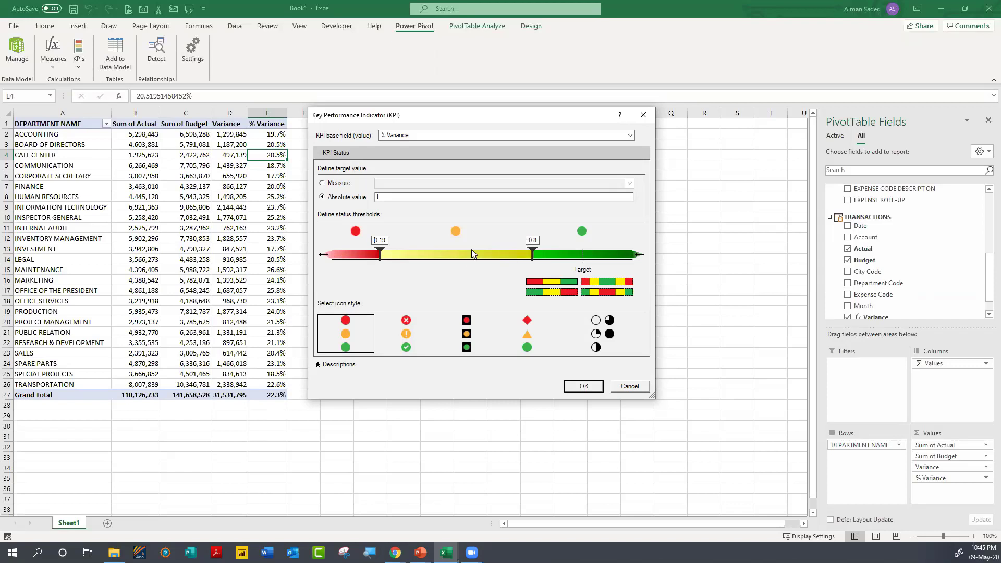
Step: Set the KPI's upper status threshold, between yellow and green, to 0.22
key(Tab)
text(.22)
key(Return)
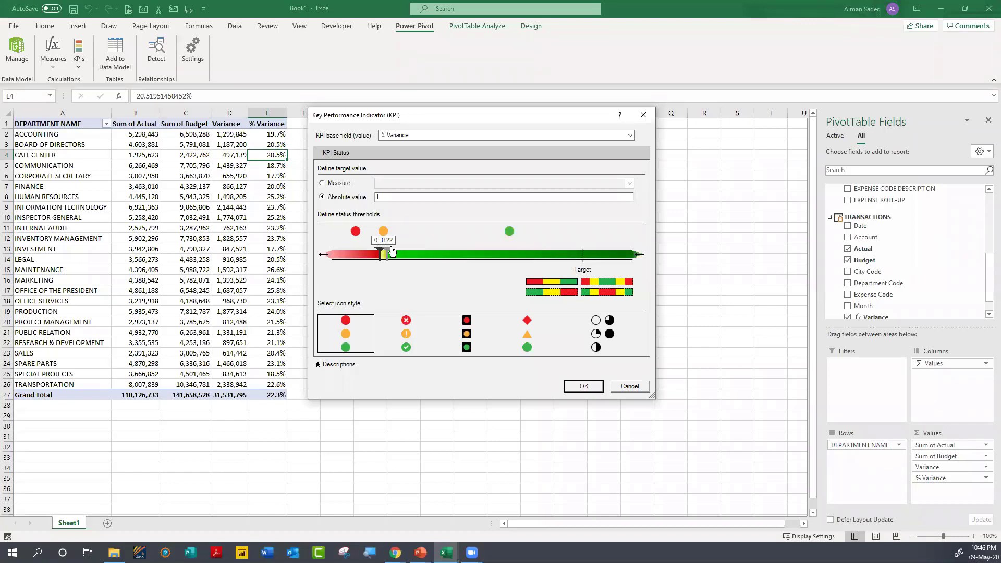
Step: Change the KPI's upper status threshold, between yellow and green, to 0.25
drag(394, 240, 386, 242)
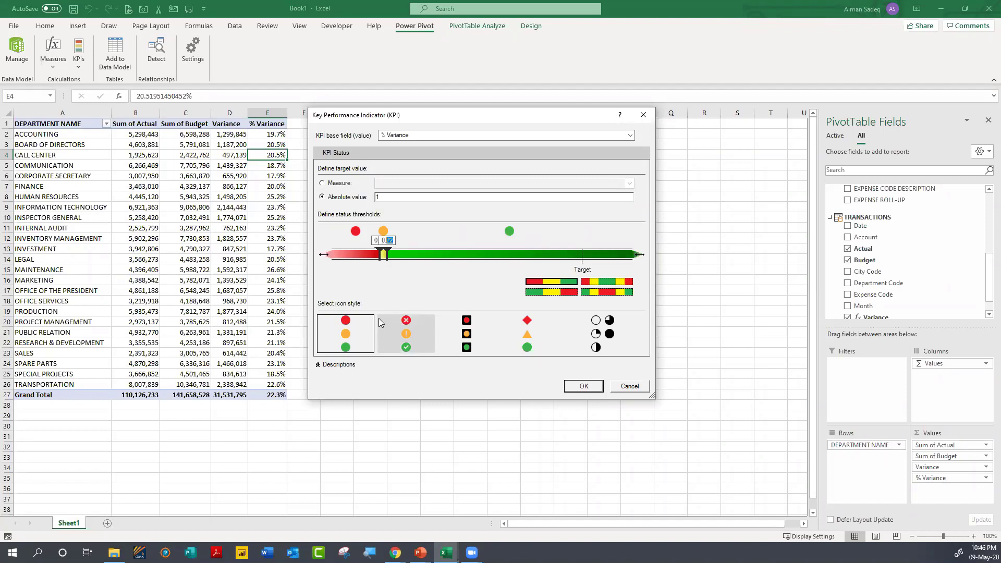
text(5)
key(BackSpace)
text(25)
key(Return)
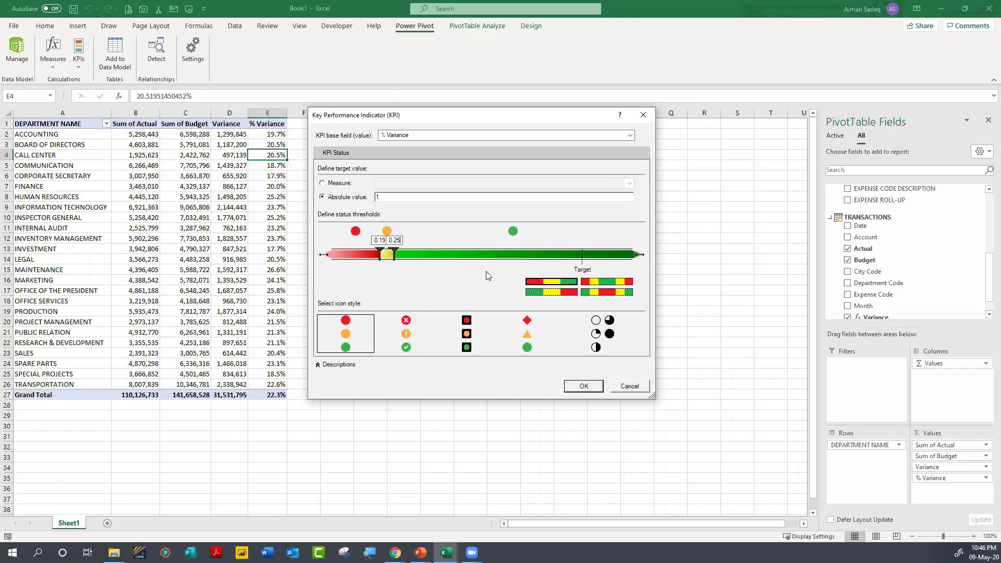
Step: Try other icon styles, settle on the plain red, yellow and green circles, and create the KPI
click(405, 337)
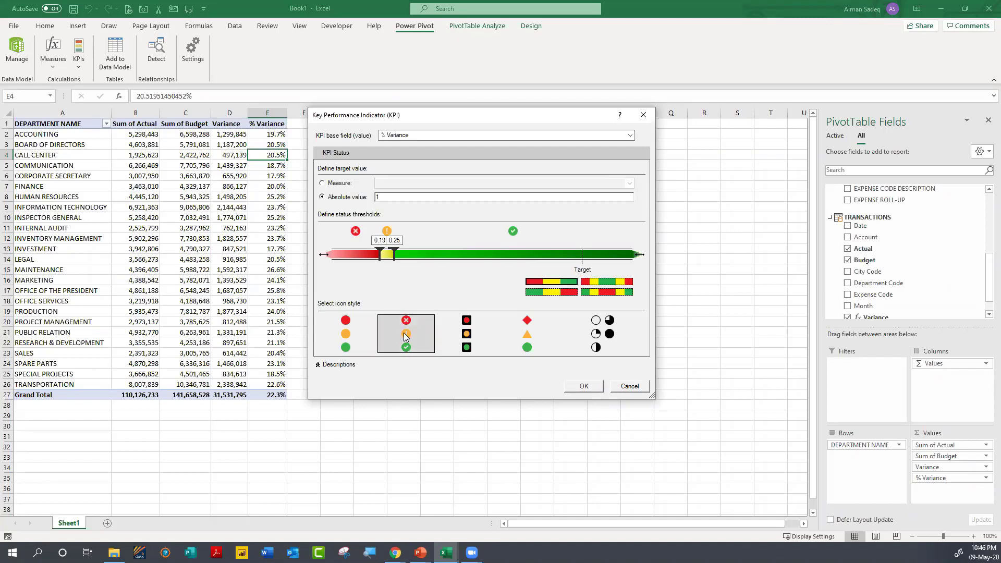
click(477, 331)
click(339, 334)
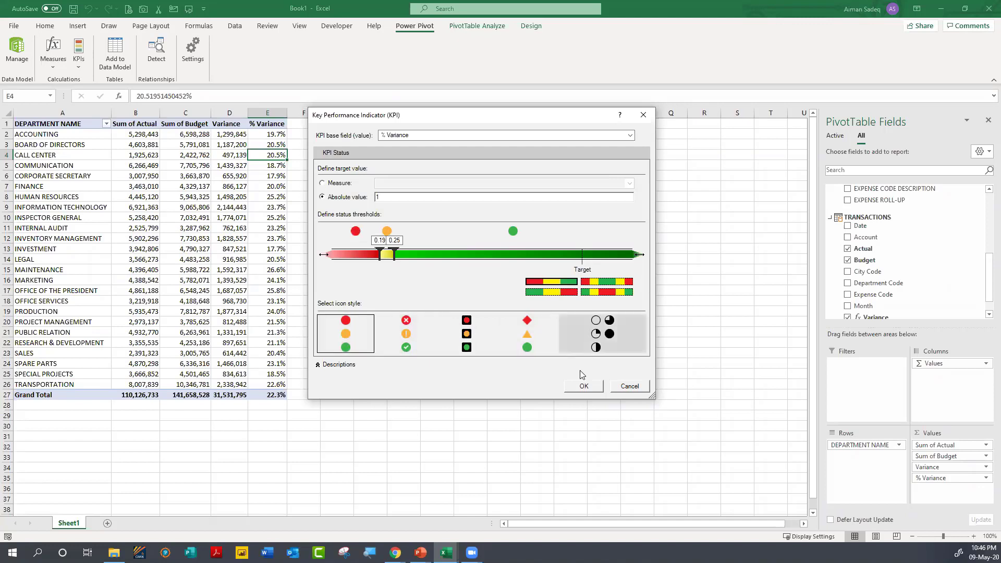
click(582, 385)
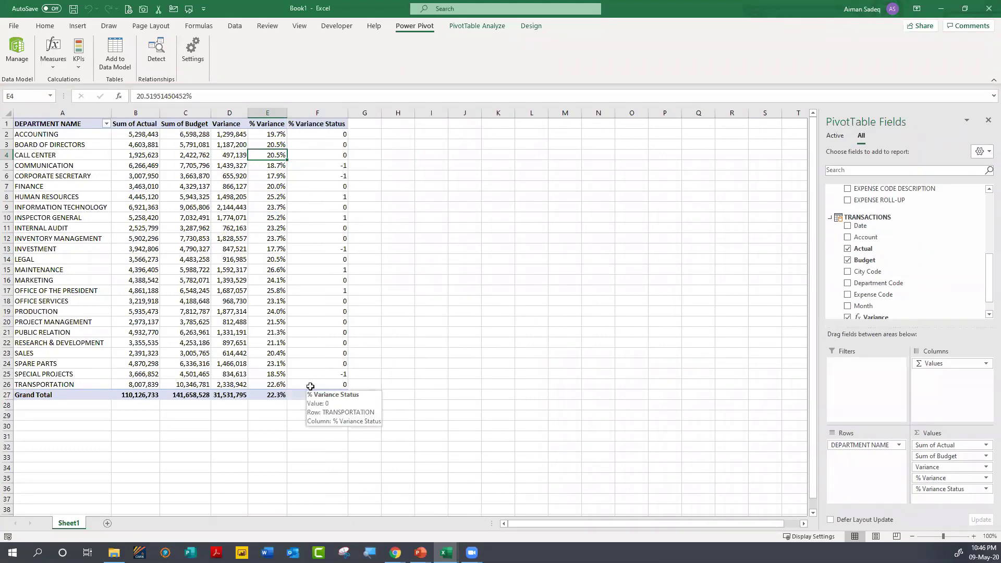
Step: Expand the % Variance KPI in the field list, then remove and re-add its Status field to refresh the icons
scroll(933, 282, down, 1)
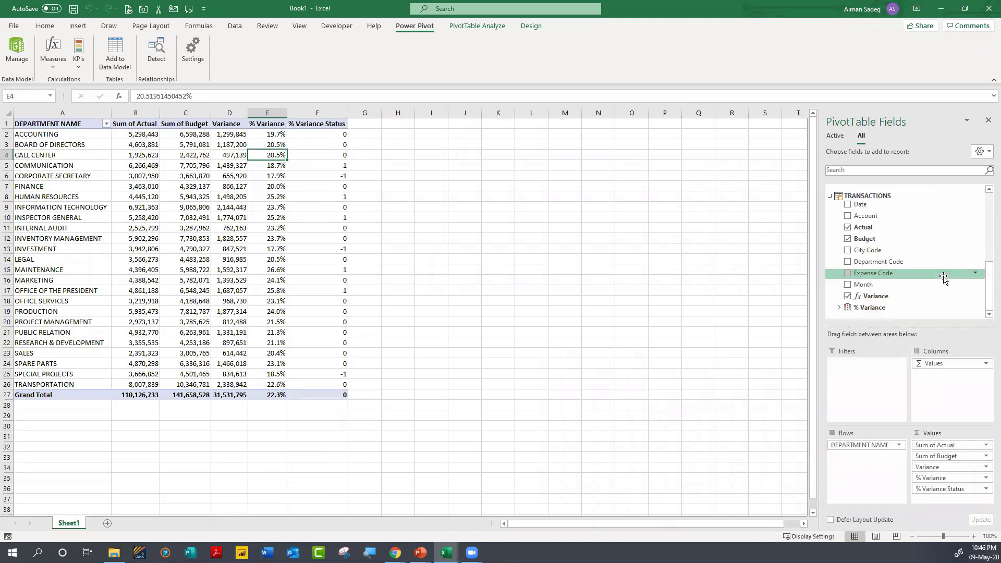
click(838, 307)
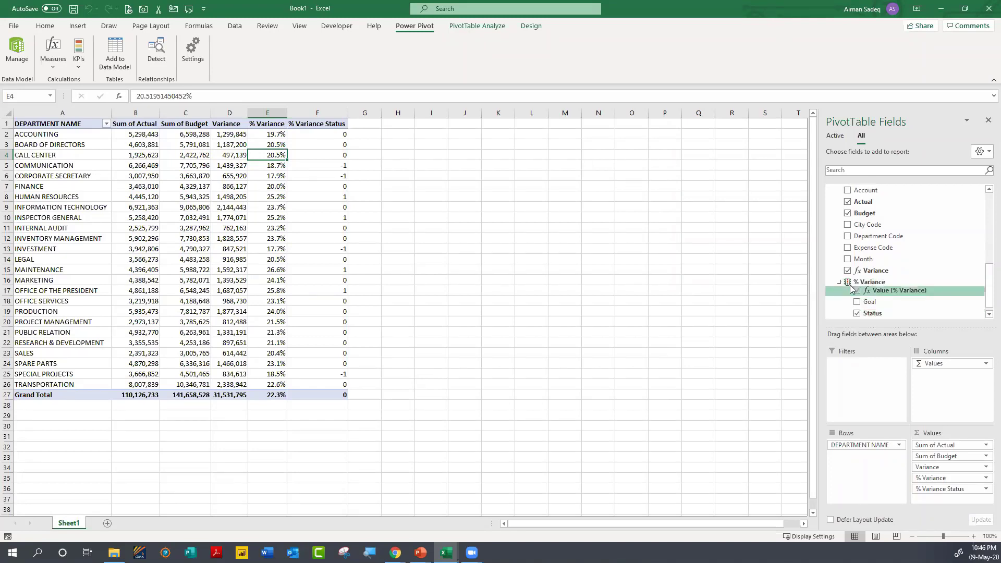
click(856, 314)
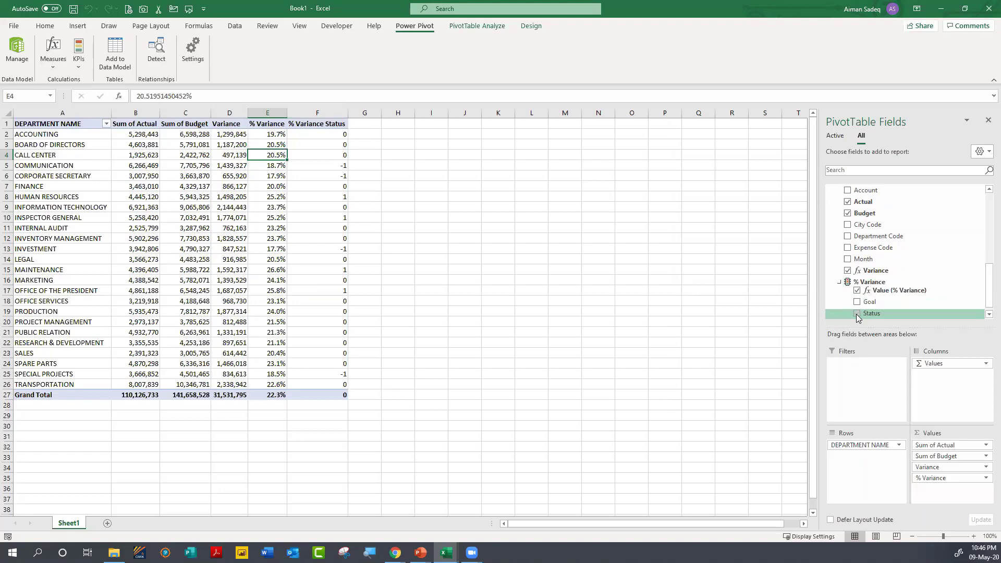
click(856, 314)
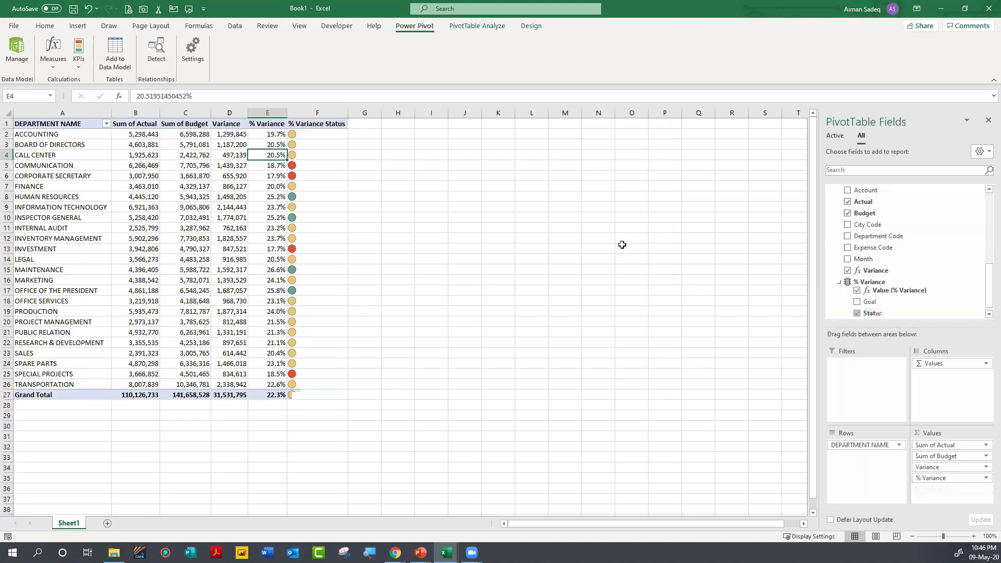
Step: Switch to the Power Pivot window, show the data view, and practise returning to the workbook and reopening the data model
mouse_move(255, 231)
mouse_move(446, 552)
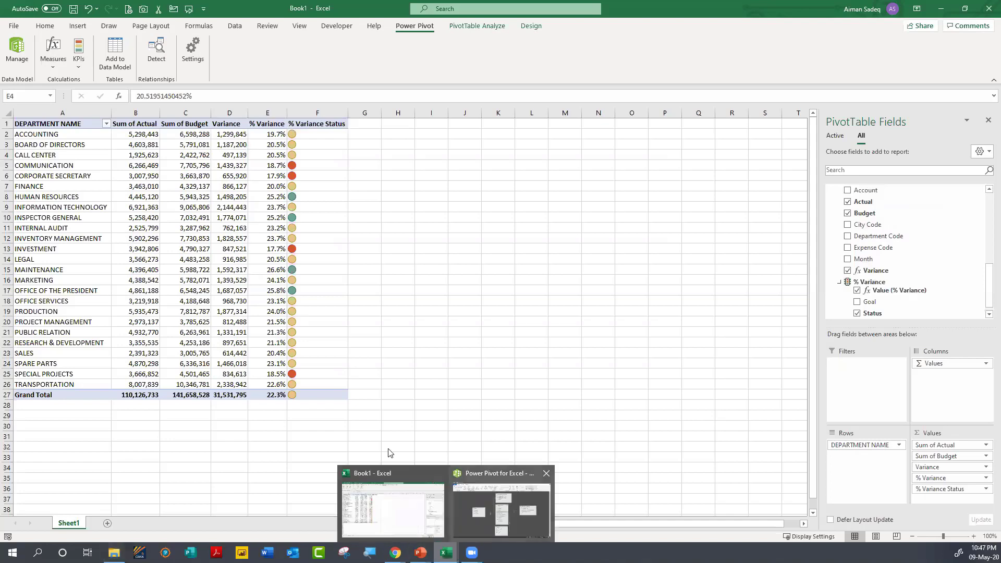
click(470, 522)
click(688, 76)
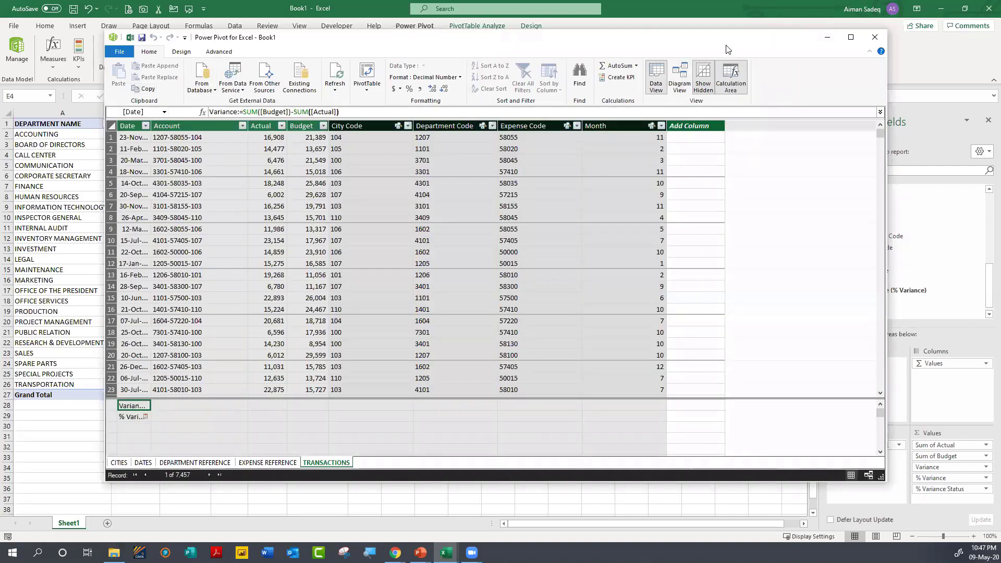
click(128, 40)
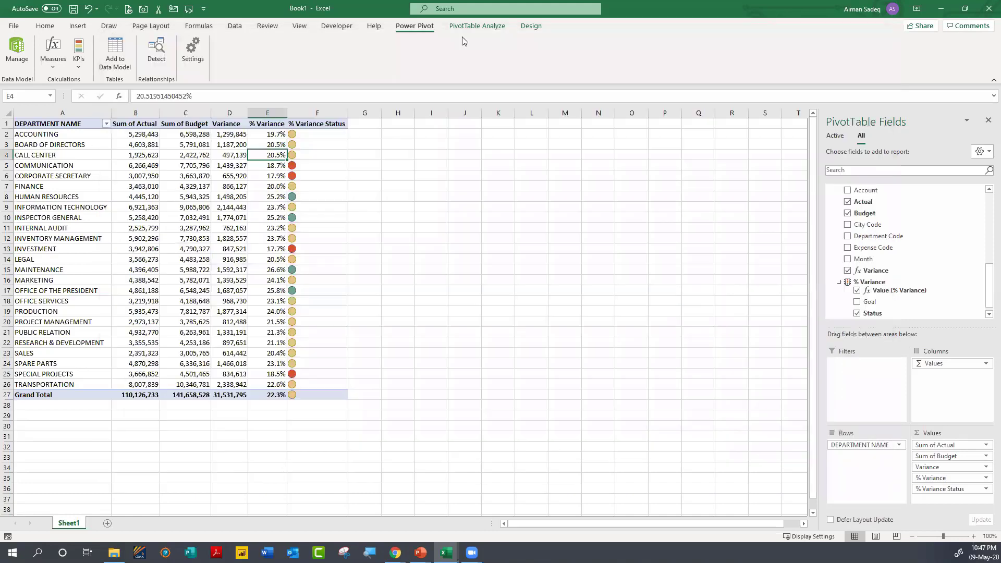
click(15, 48)
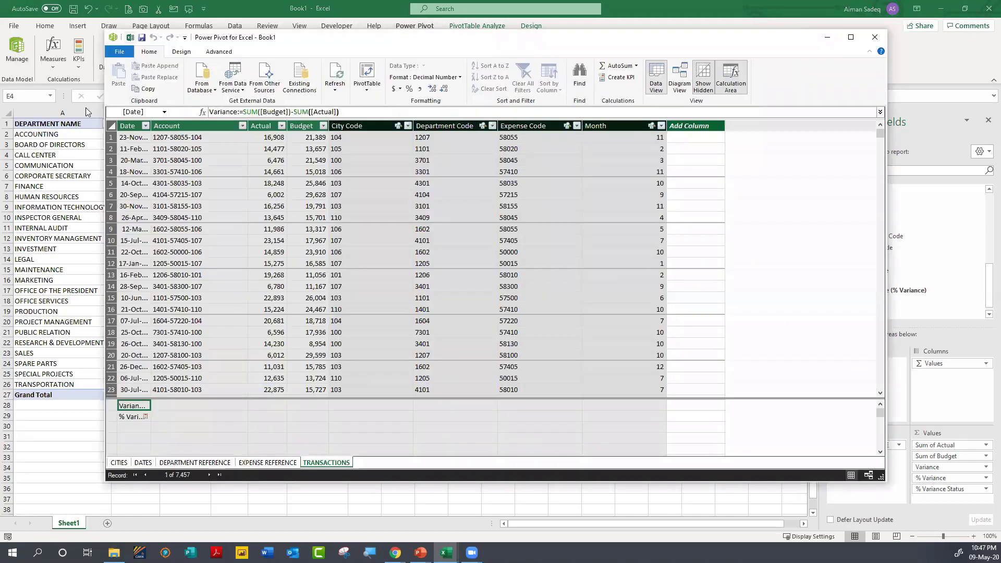
Step: Review the data source types in the Table Import Wizard down to the Excel and text files, and leave without importing
click(270, 82)
scroll(443, 346, down, 10)
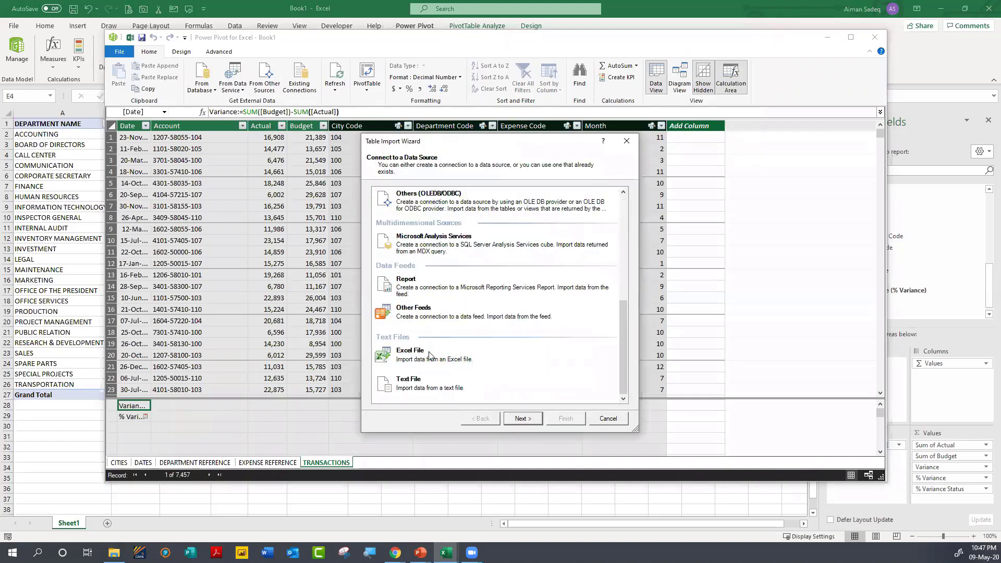
click(608, 418)
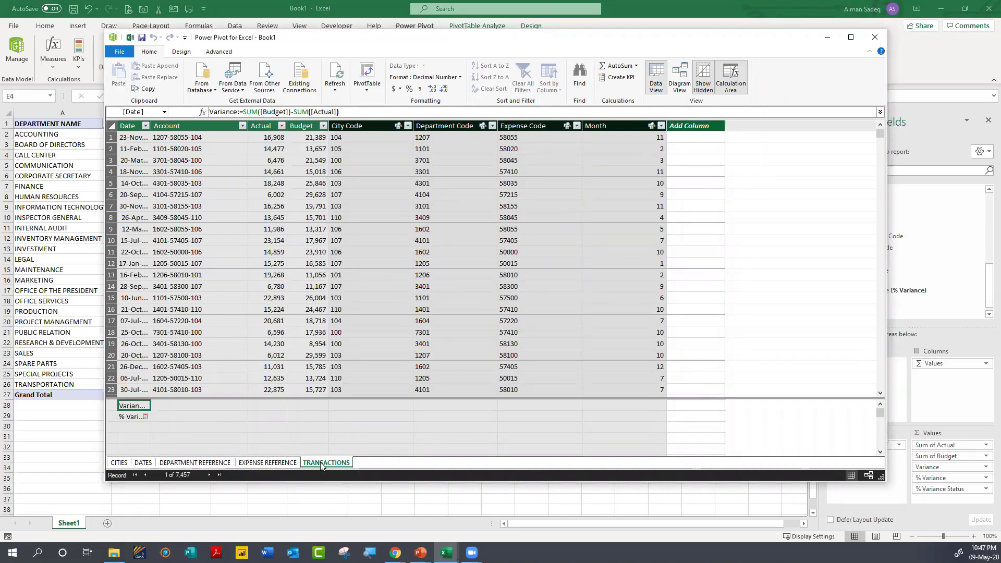
Step: Examine how the model's tables are related in the diagram view and return to the data view
click(680, 72)
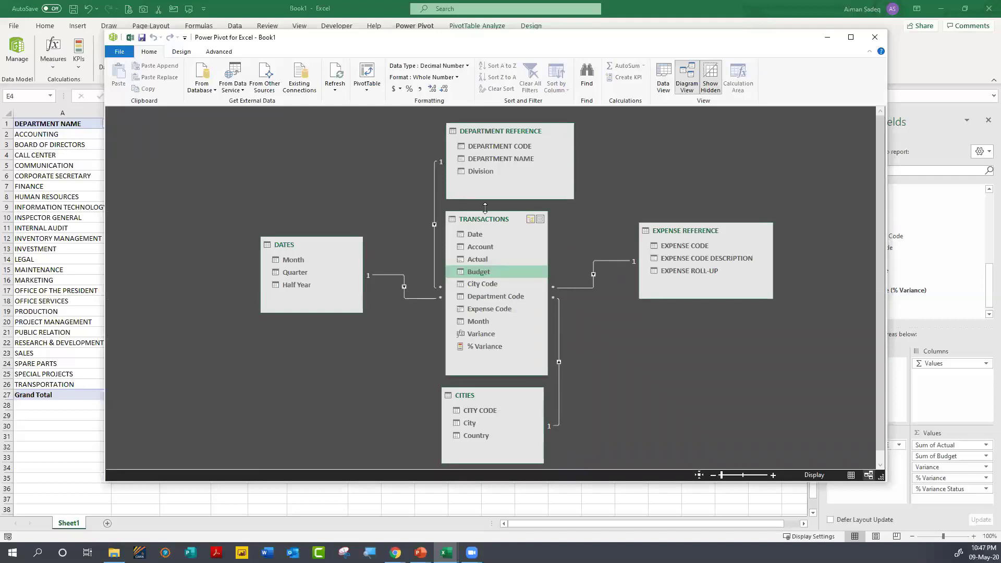
click(665, 70)
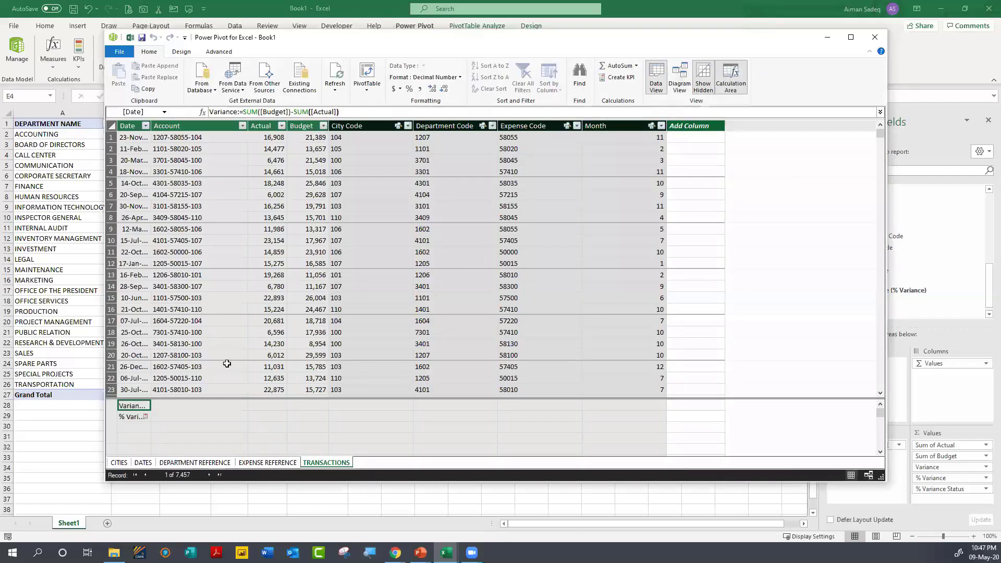
click(117, 463)
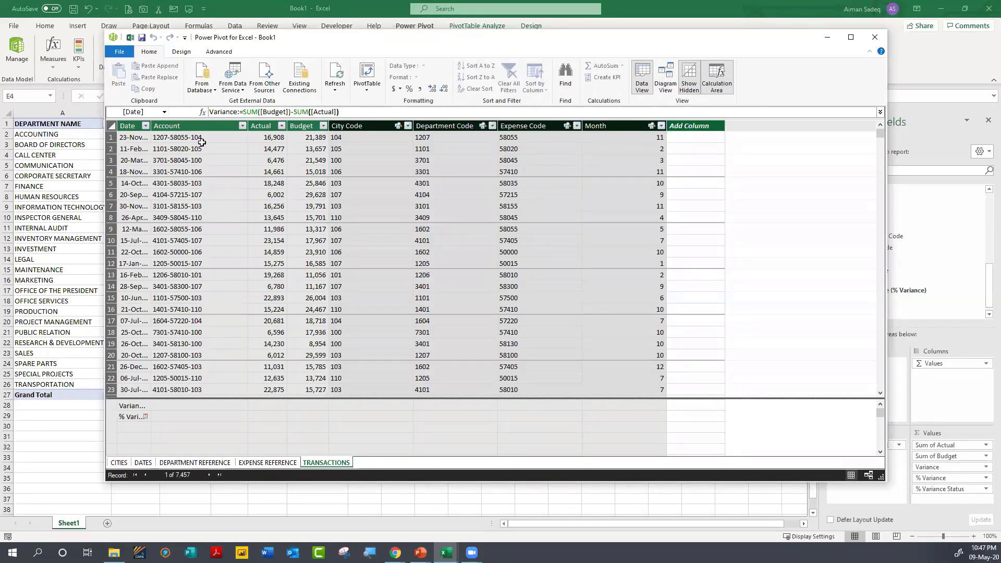
Step: Inspect the formulas of the City Code, Department Code, Expense Code and Month columns in TRANSACTIONS
click(349, 137)
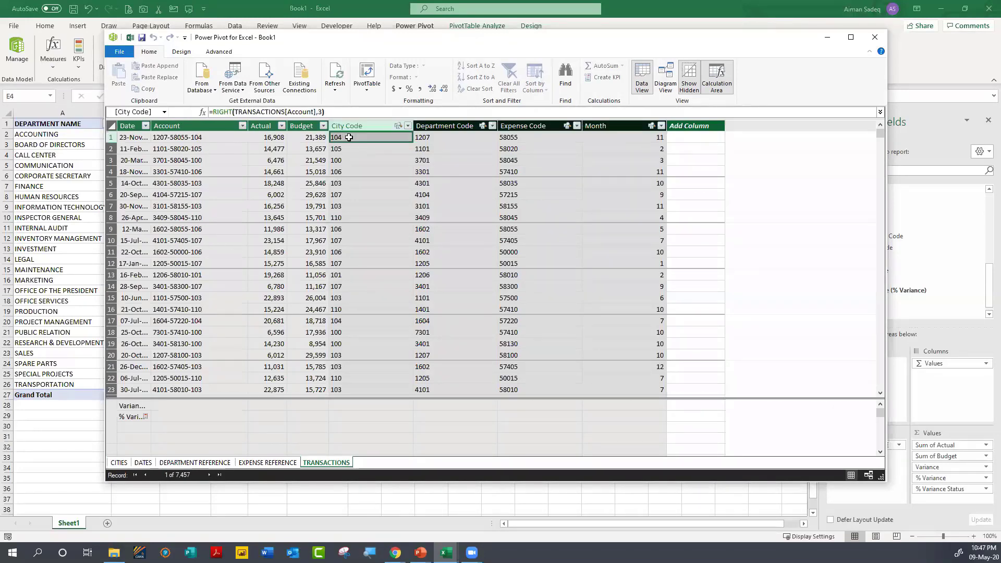
click(456, 138)
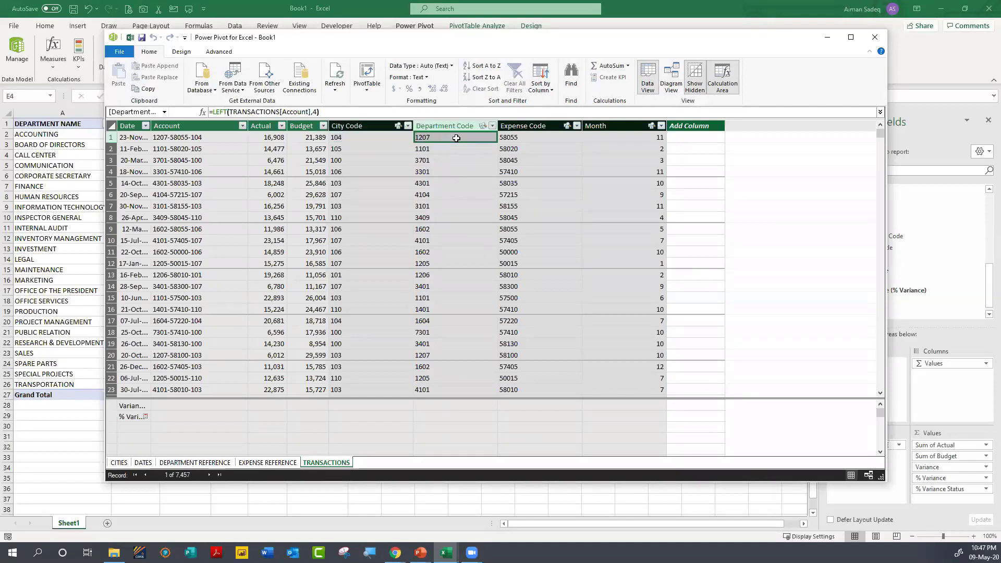
click(539, 137)
click(604, 136)
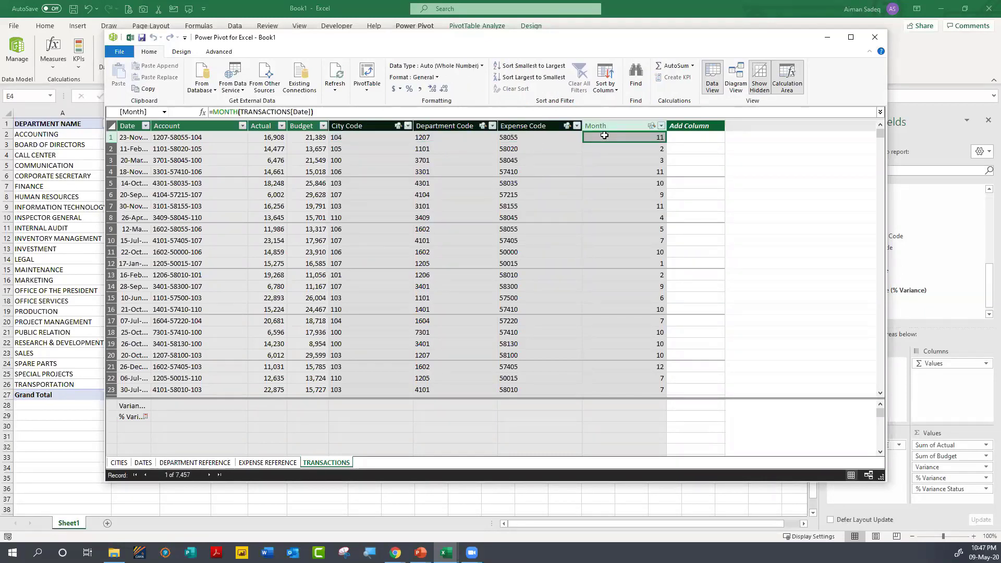
Step: Try deleting the Expense Code relationship in the diagram view, cancel the deletion, and try linking EXPENSE CODE to TRANSACTIONS again
click(738, 85)
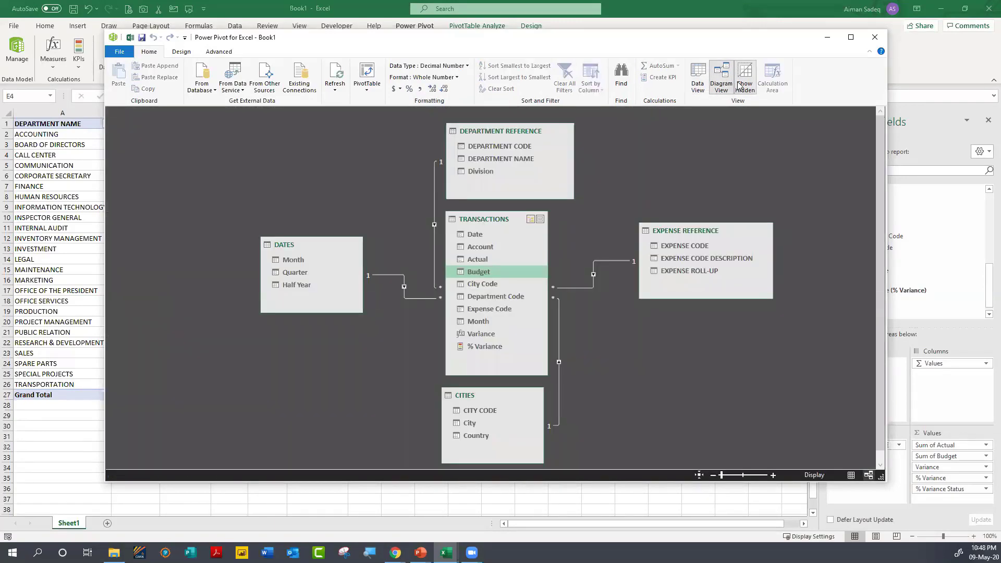
click(668, 247)
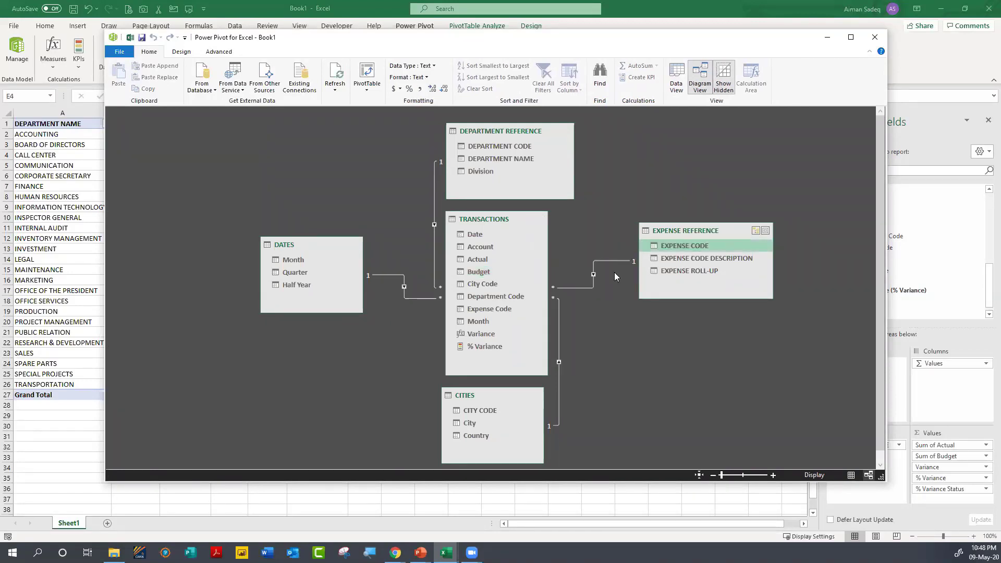
click(594, 264)
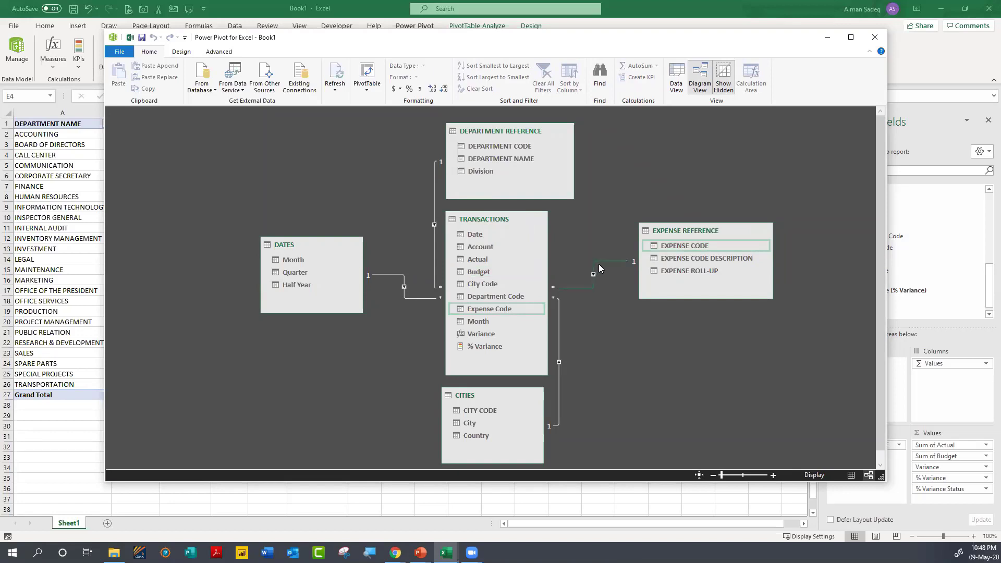
key(Delete)
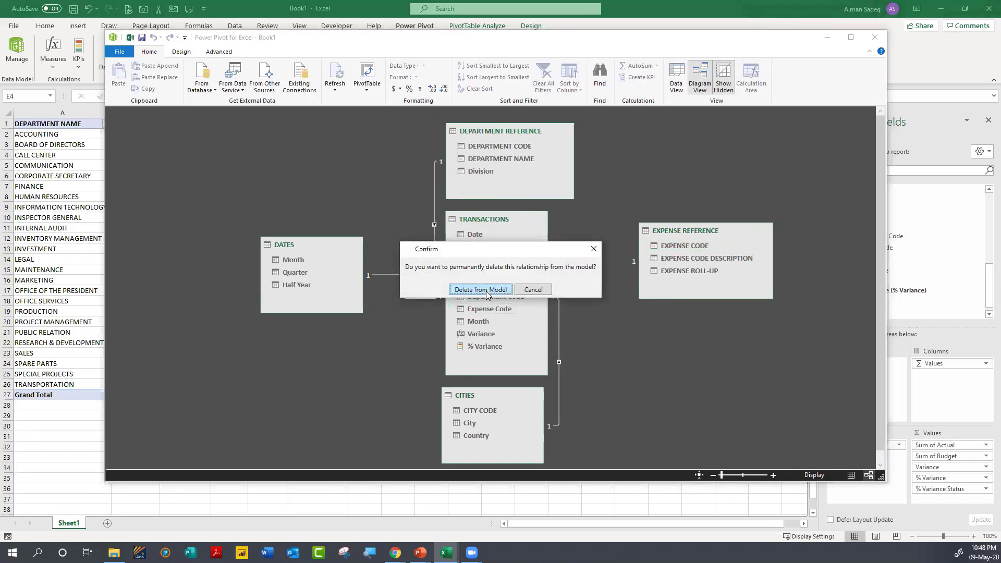
click(532, 289)
drag(704, 245, 510, 312)
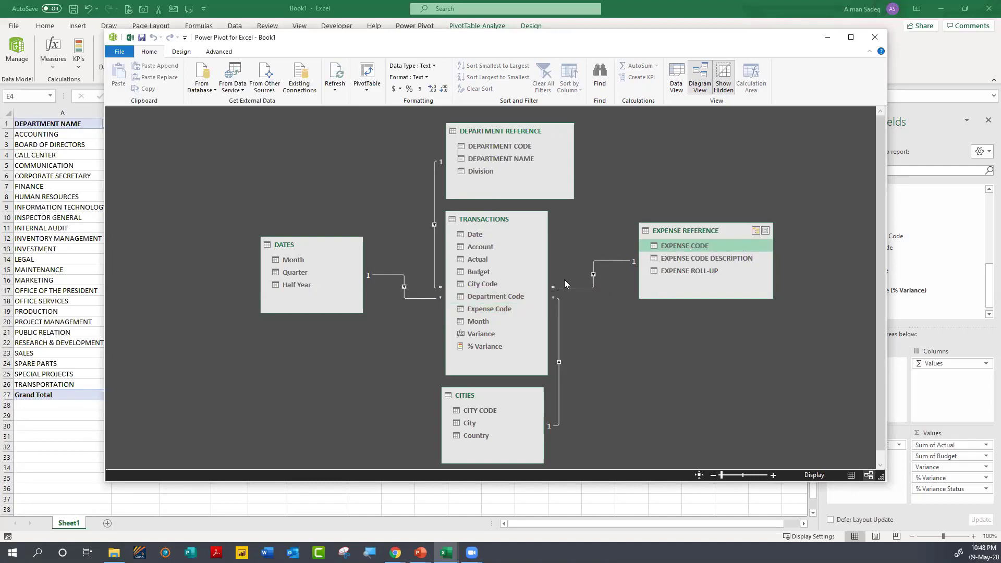
click(368, 276)
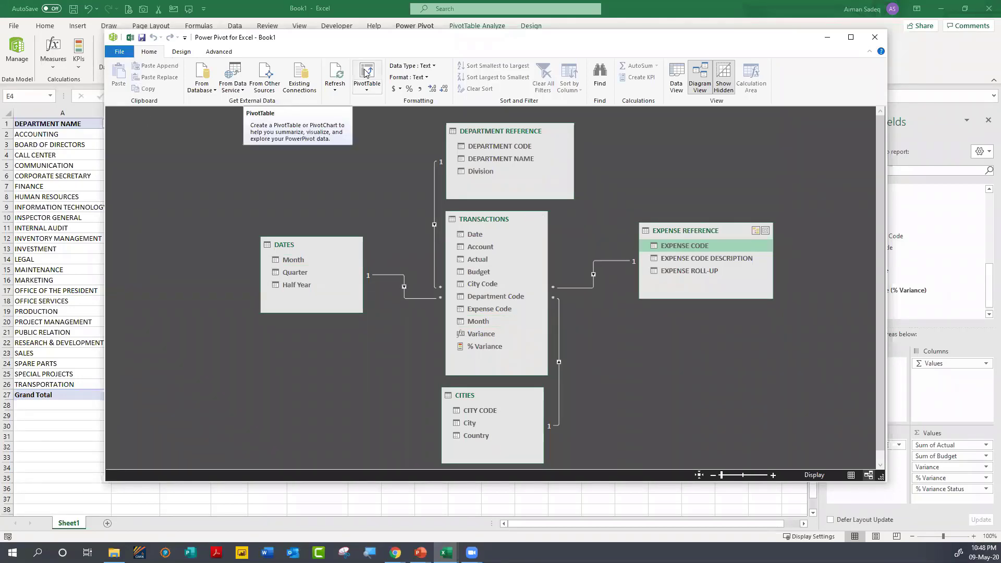
click(367, 87)
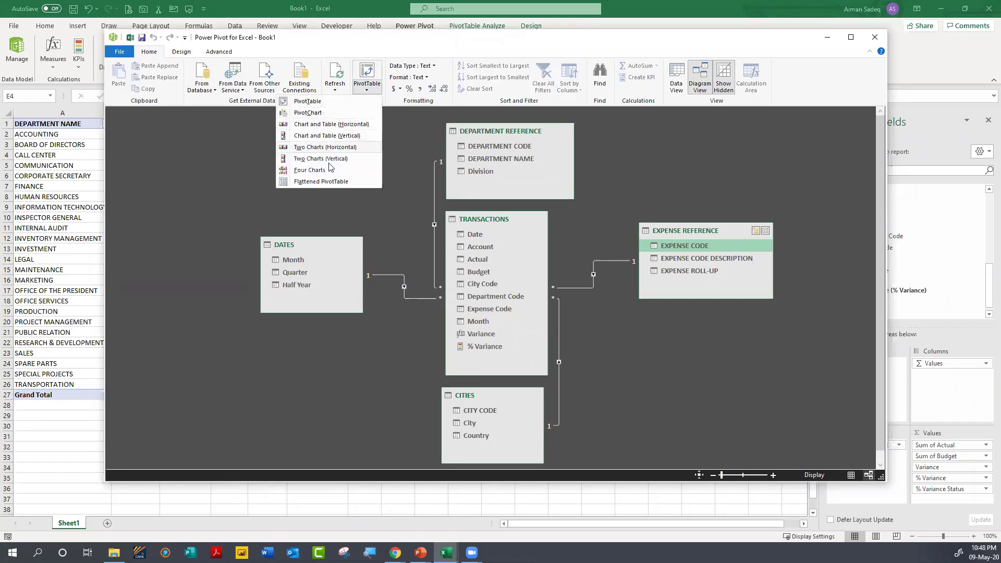
click(315, 102)
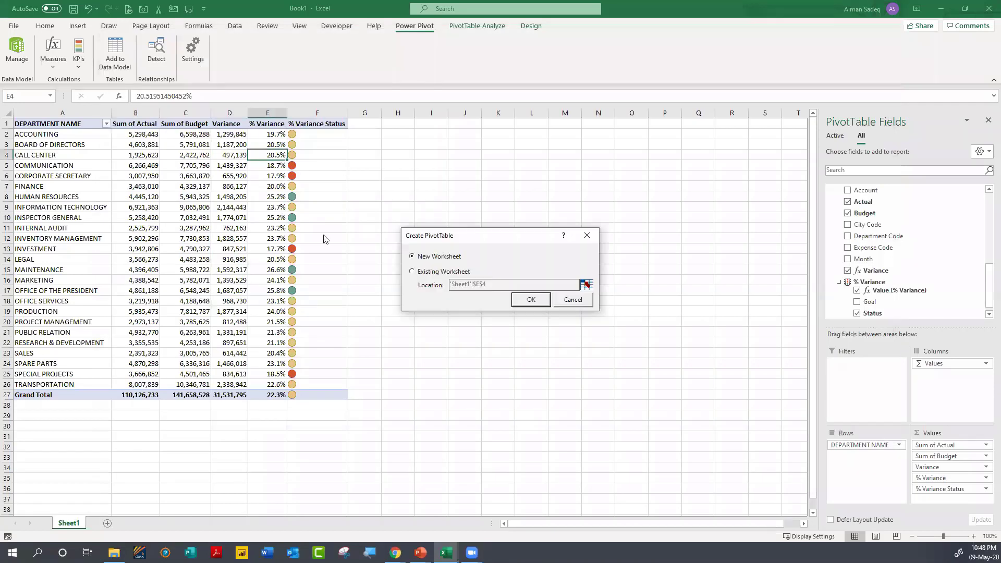
click(572, 300)
Step: Collapse all tables in the PivotTable's field list
click(208, 177)
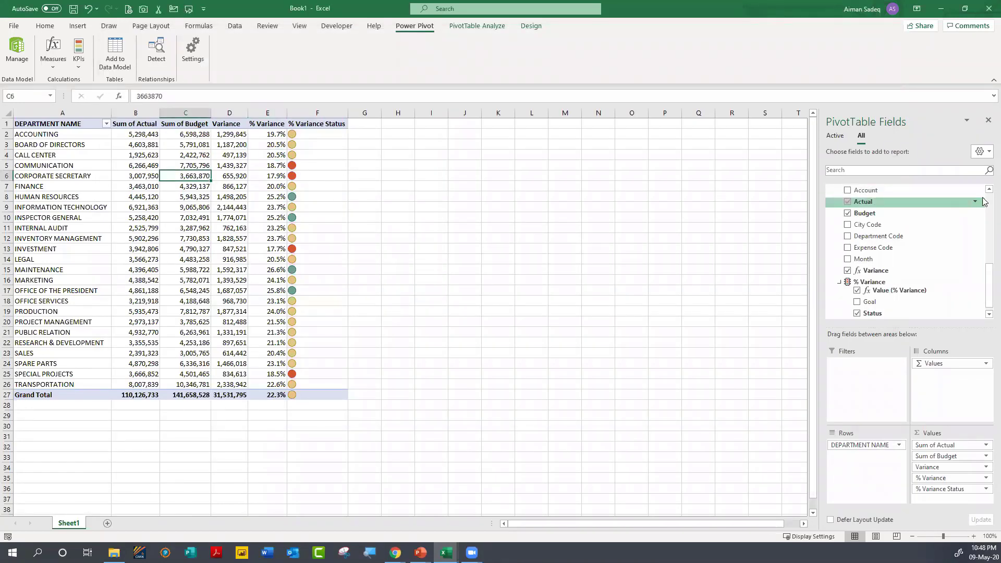
scroll(986, 202, up, 10)
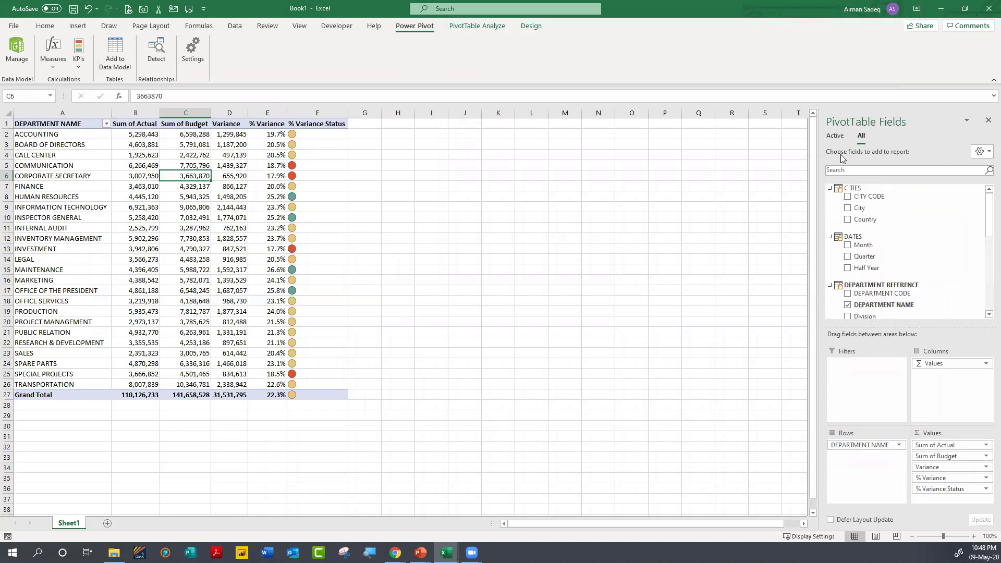
click(983, 153)
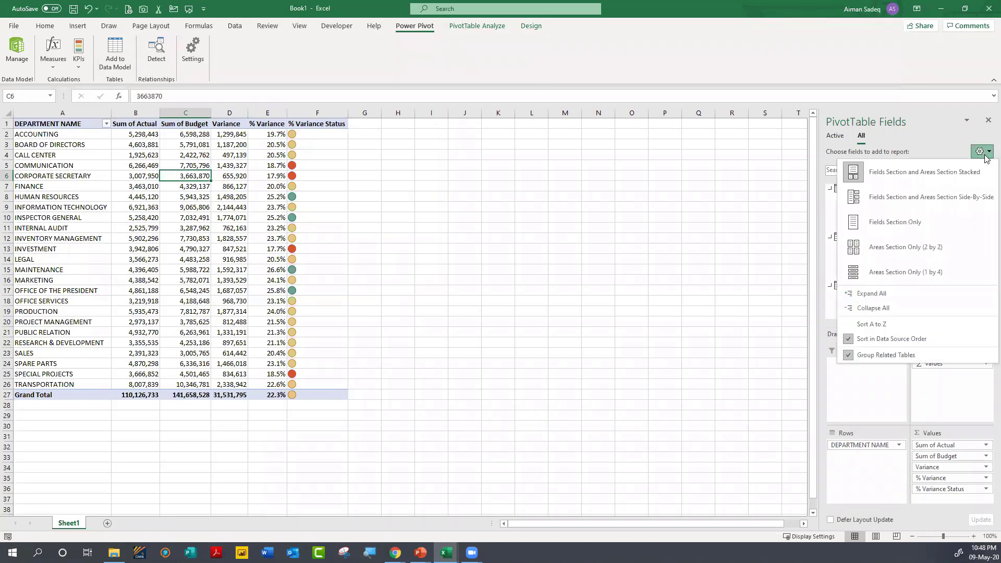
click(922, 308)
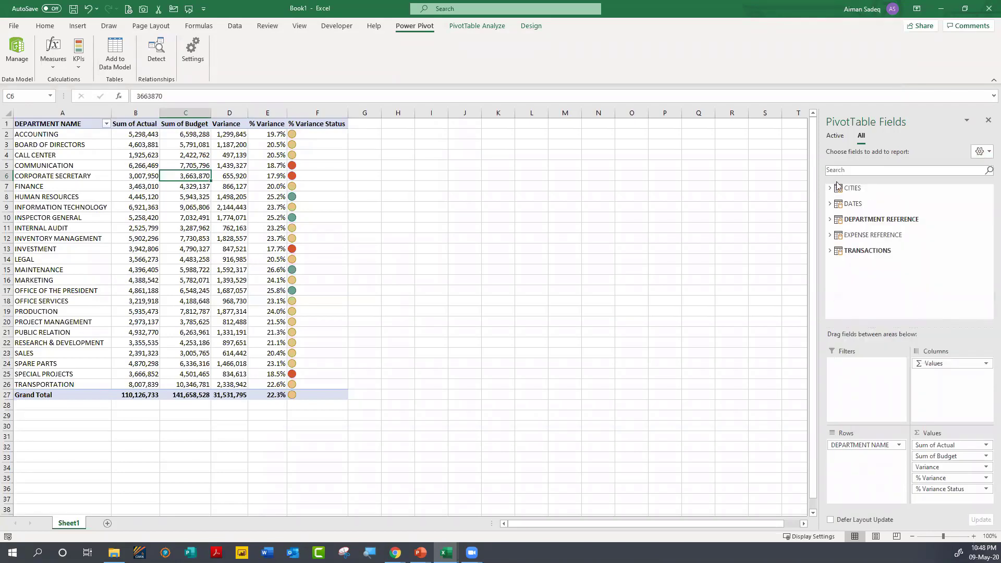
Step: Expand the DATES table and add Quarter to the PivotTable rows above DEPARTMENT NAME
click(845, 223)
click(831, 204)
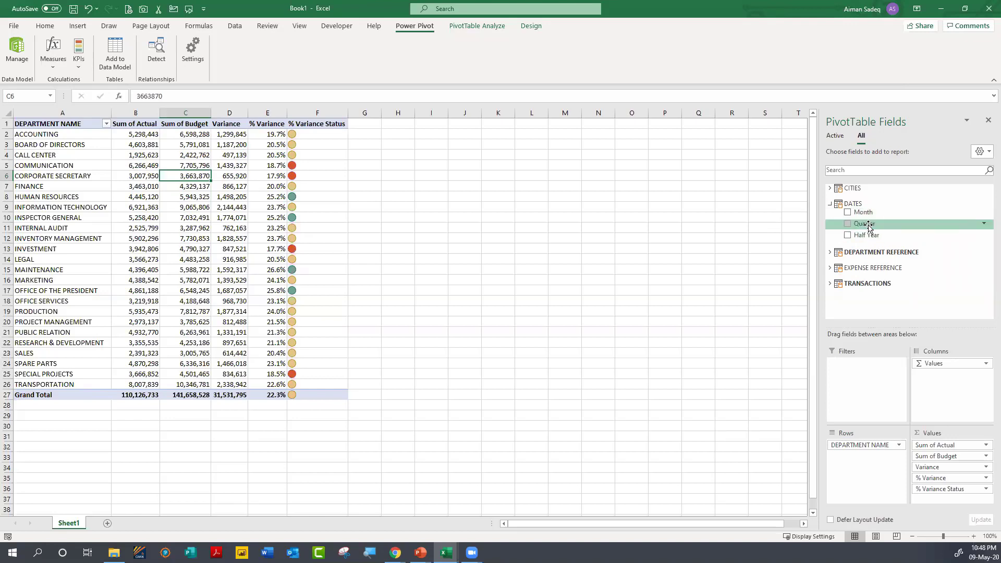
drag(866, 224, 889, 443)
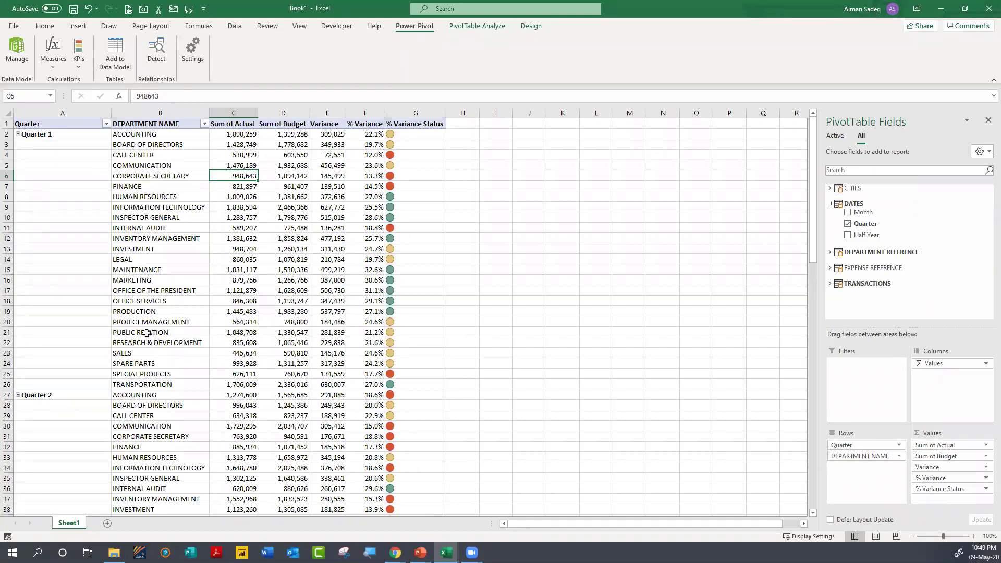
Step: Remove Quarter from the PivotTable rows, collapse DATES, and replace DEPARTMENT NAME with Country from the CITIES table
drag(832, 446, 771, 250)
click(832, 203)
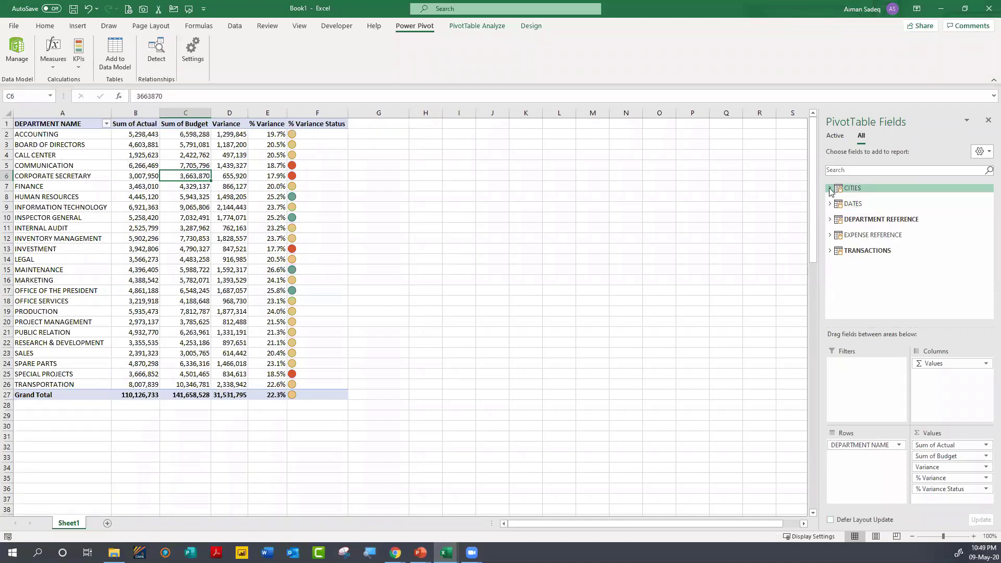
click(830, 188)
drag(865, 219, 712, 378)
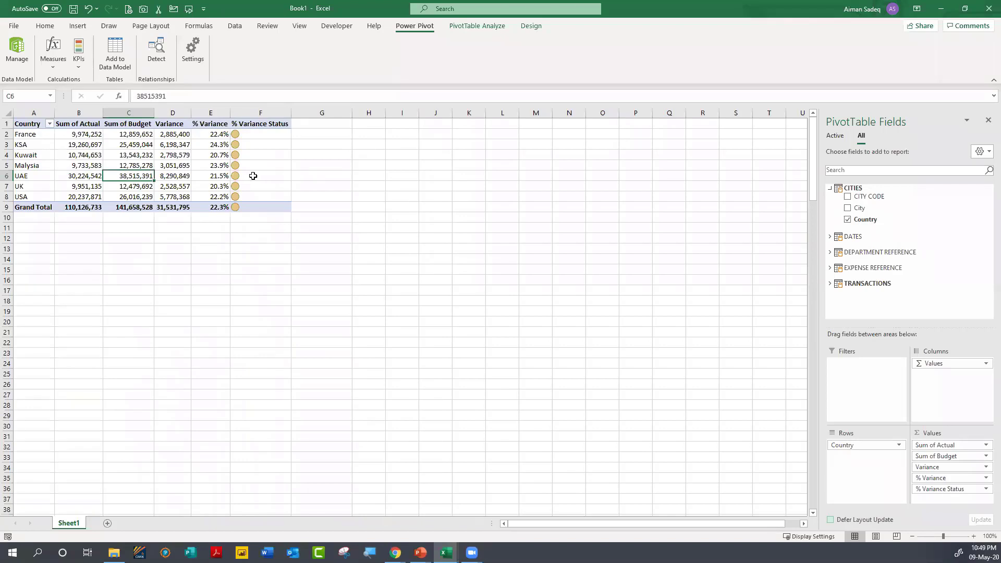
Step: Add City from the CITIES table to the PivotTable rows below Country
mouse_move(253, 176)
drag(838, 444, 881, 445)
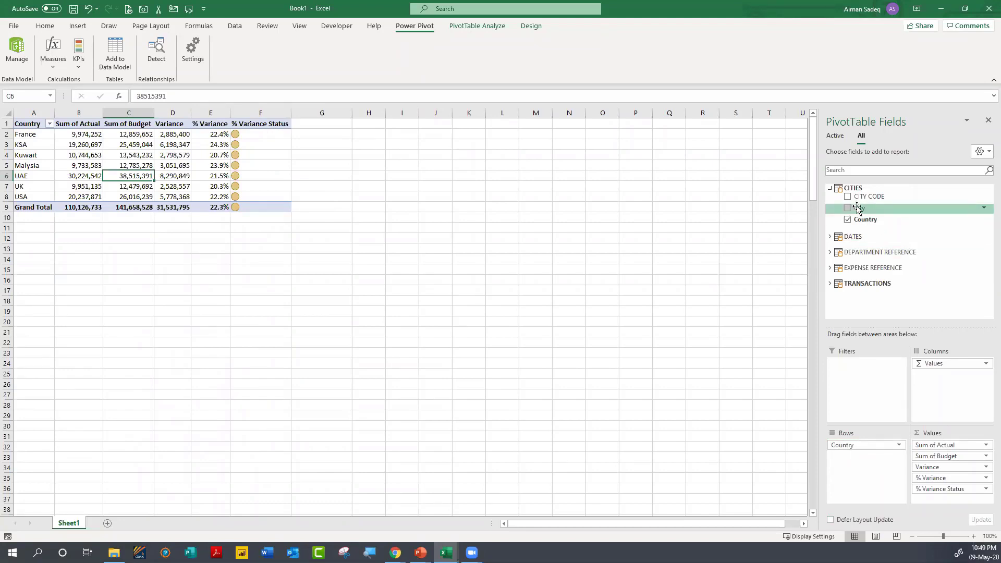
drag(857, 207, 869, 465)
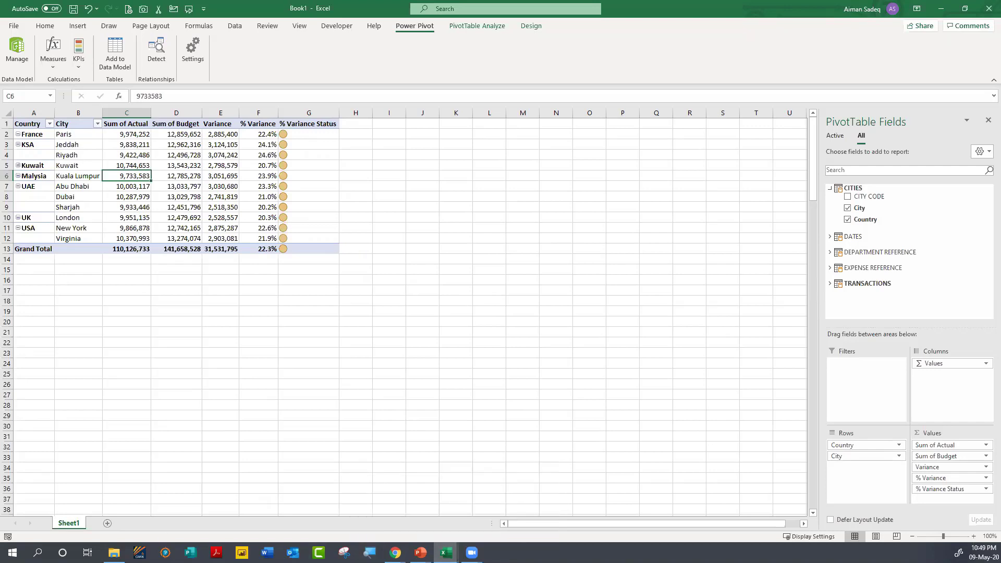
Step: Look at the source files in the Workshop 1 - Budget Data folder window, moving it beside the PivotTable, and return to the workbook
key(alt+Tab)
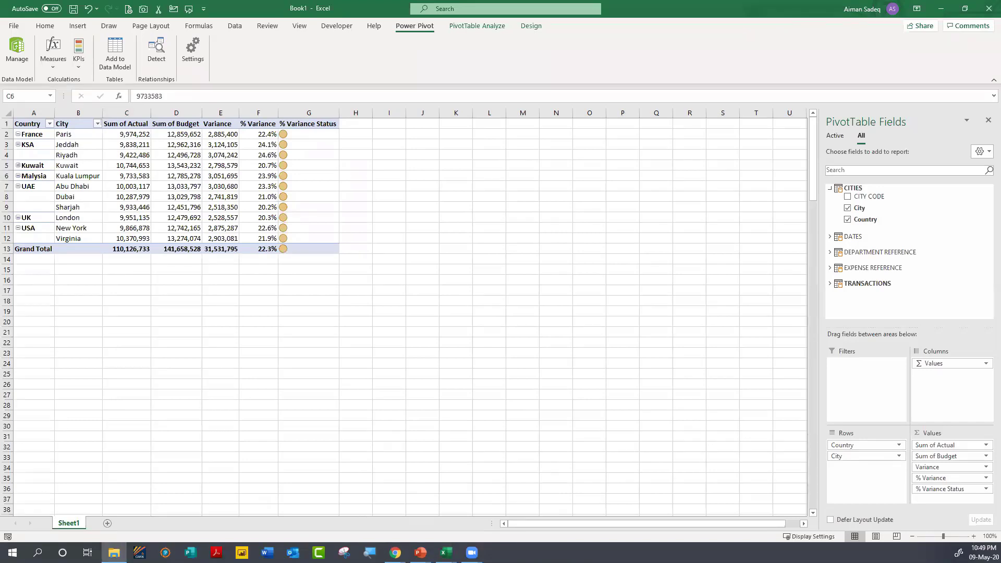
drag(1000, 137, 581, 136)
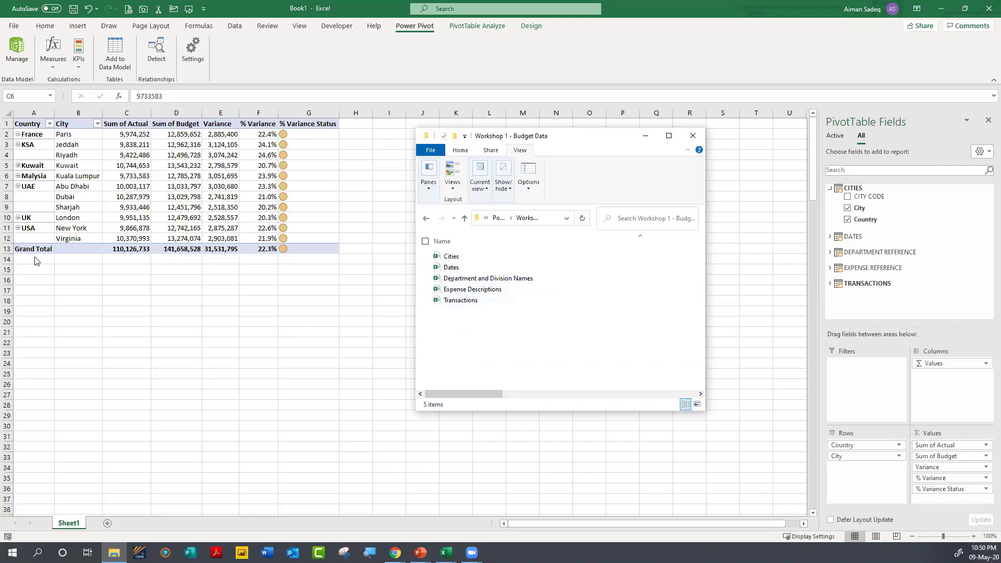
click(86, 197)
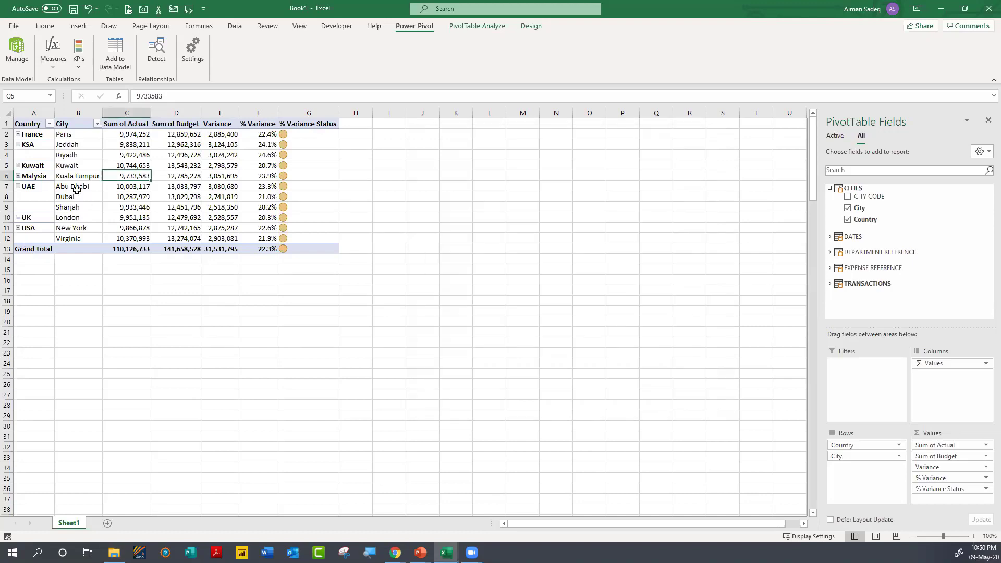
Step: Save the workbook to the Desktop as POWERPIVOT in Excel Workbook format
click(13, 25)
click(33, 164)
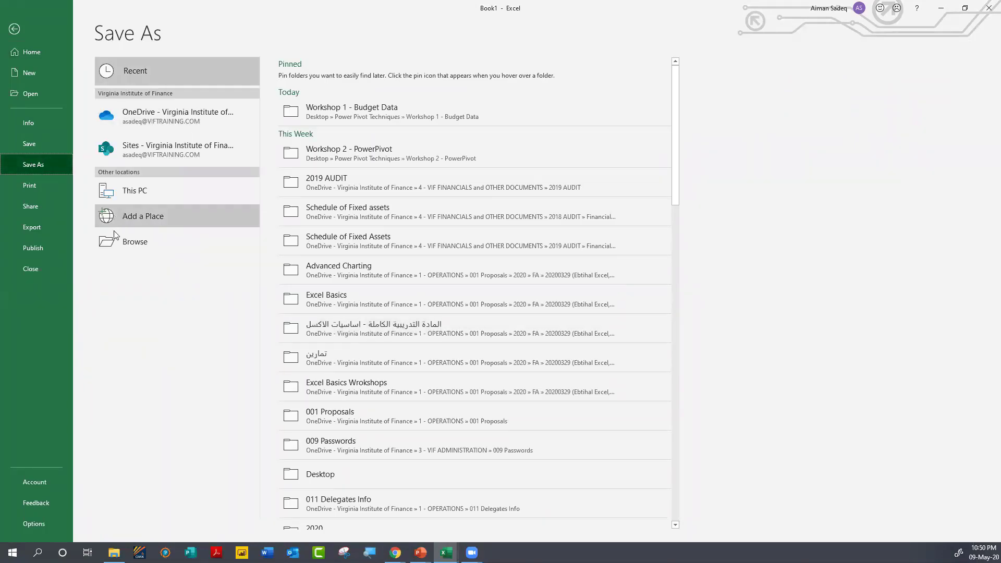
click(113, 240)
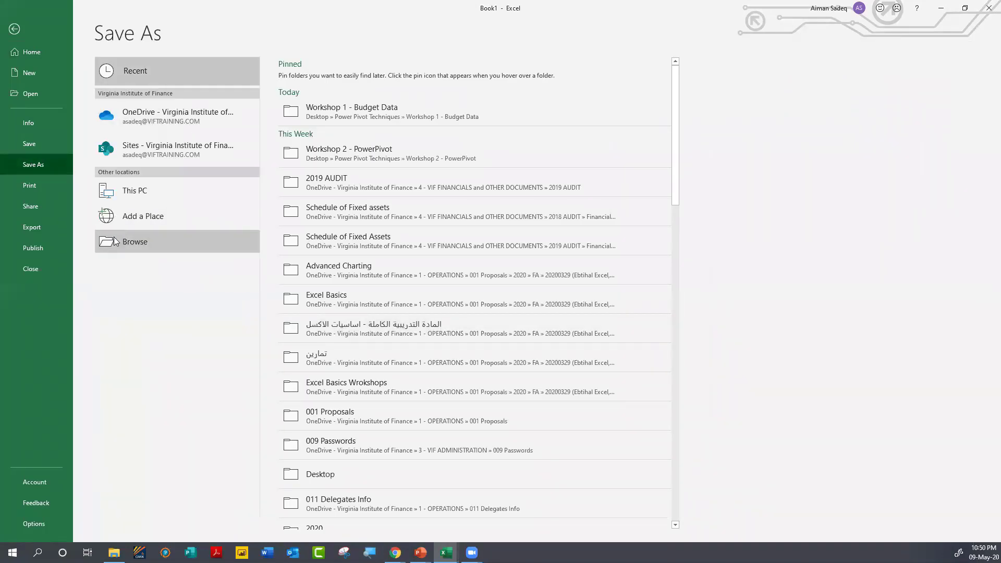
scroll(39, 152, up, 4)
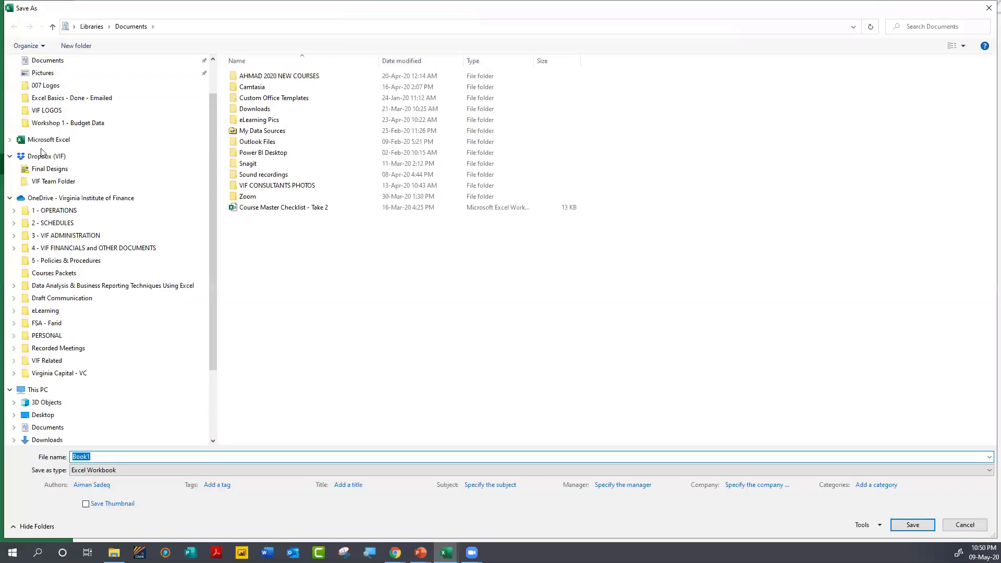
click(49, 85)
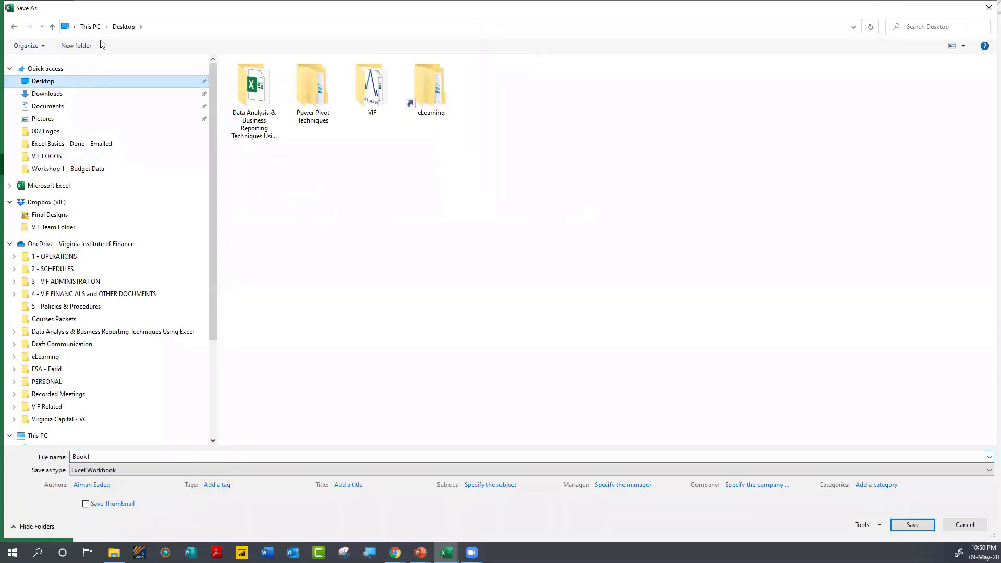
click(101, 456)
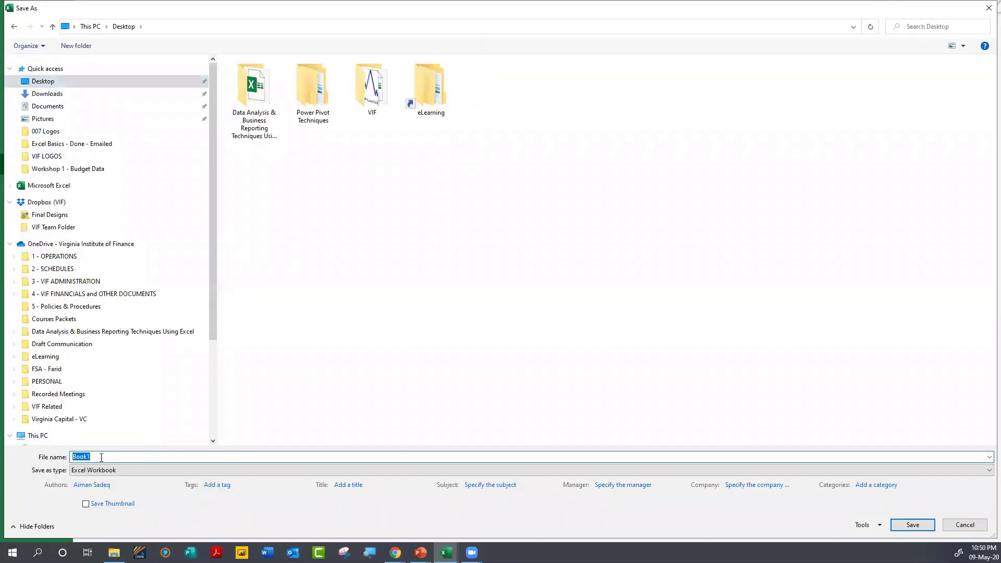
text(POWERPIVOT)
key(Return)
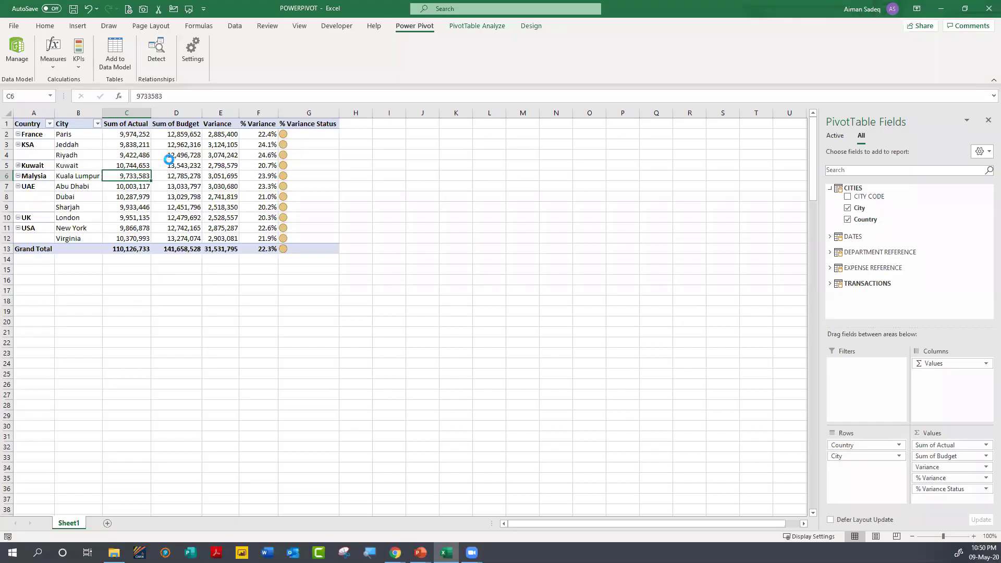
Step: Refresh the PivotTable and bring up the Workshop 1 - Budget Data folder window
right_click(168, 162)
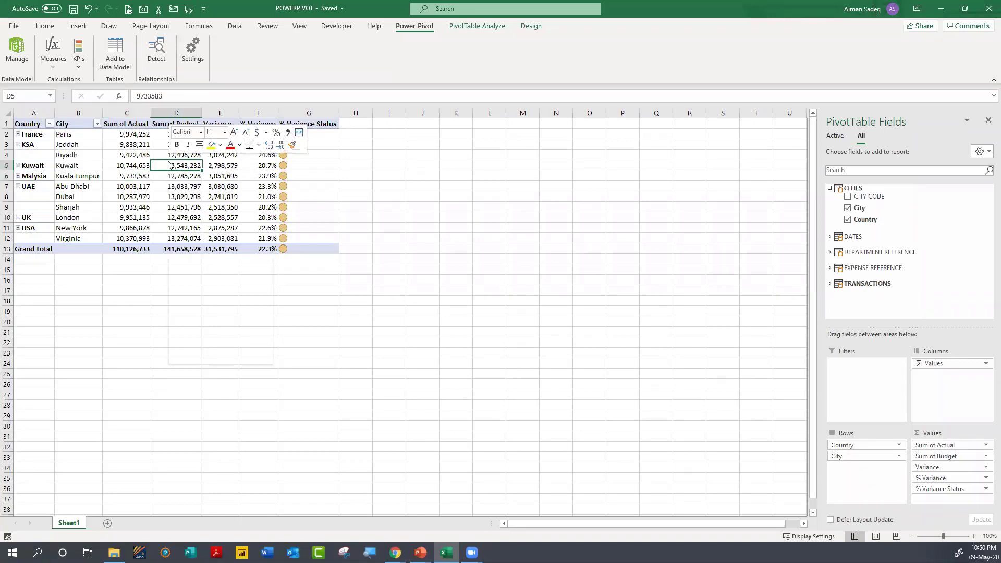
click(184, 214)
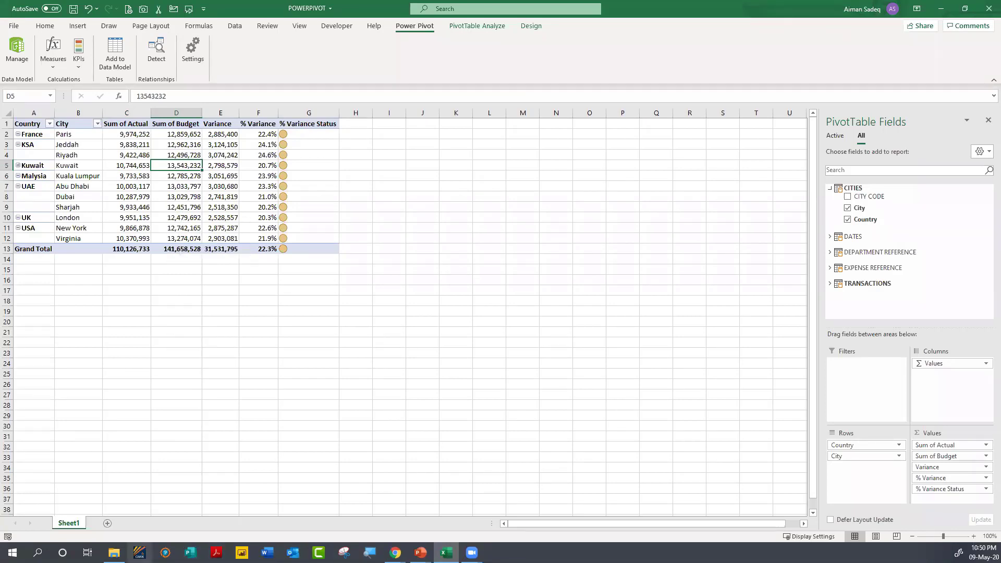
key(alt+Tab)
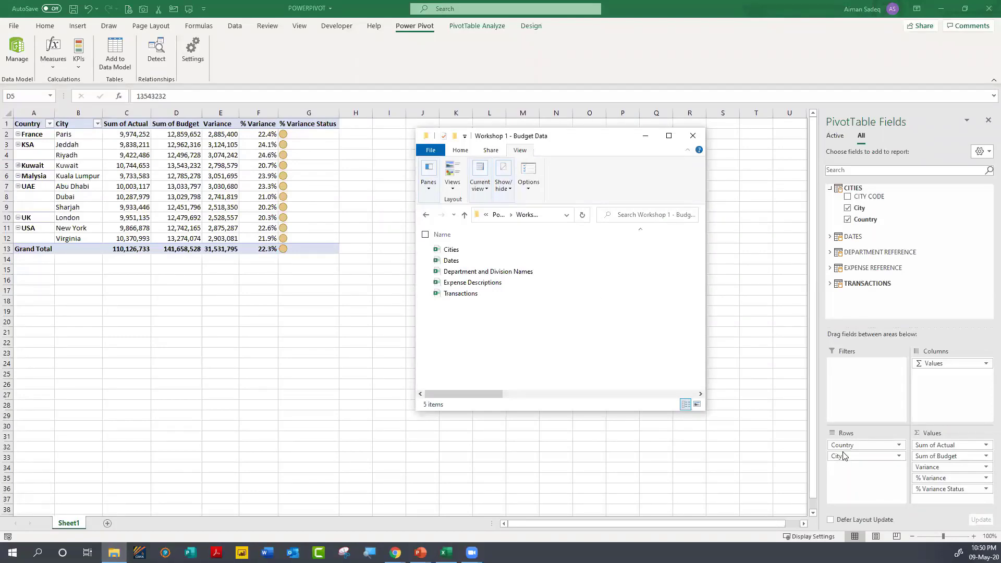
Step: Clear Country and City from the PivotTable rows and add DEPARTMENT NAME from DEPARTMENT REFERENCE instead
drag(839, 446, 723, 333)
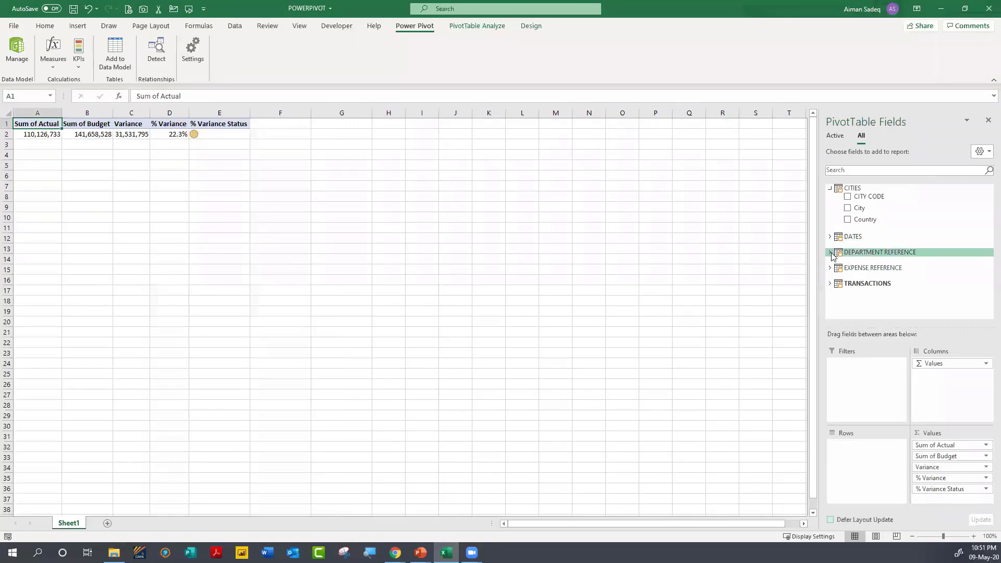
click(830, 252)
drag(868, 468, 868, 470)
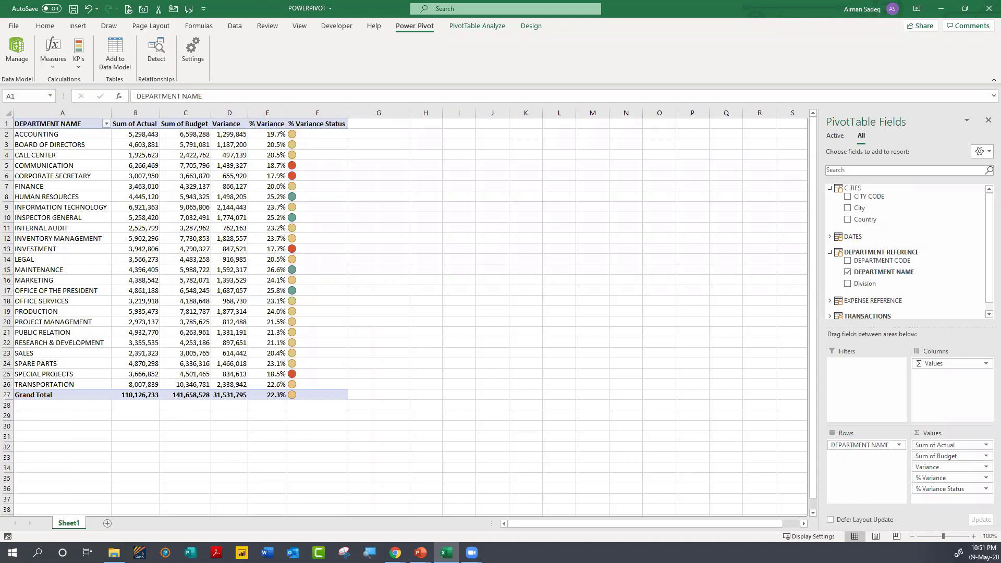
click(137, 165)
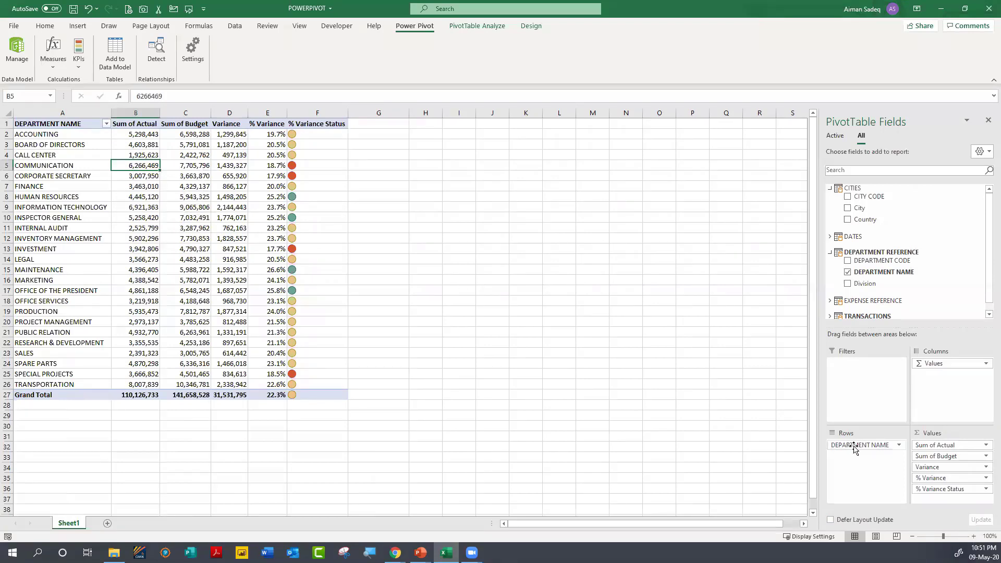
Step: Replace DEPARTMENT NAME in the PivotTable rows with City from the CITIES table
drag(854, 447, 662, 316)
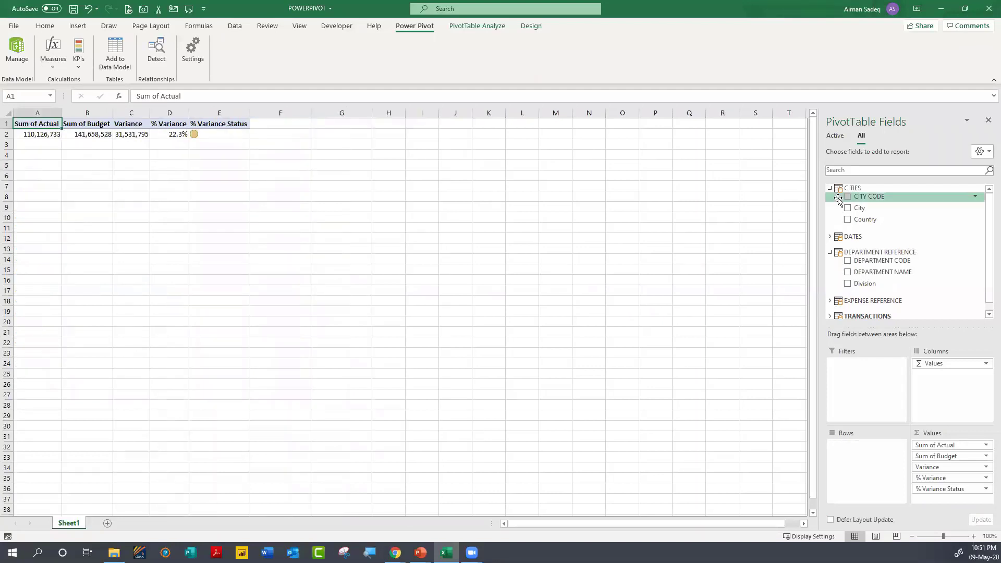
drag(859, 208, 867, 472)
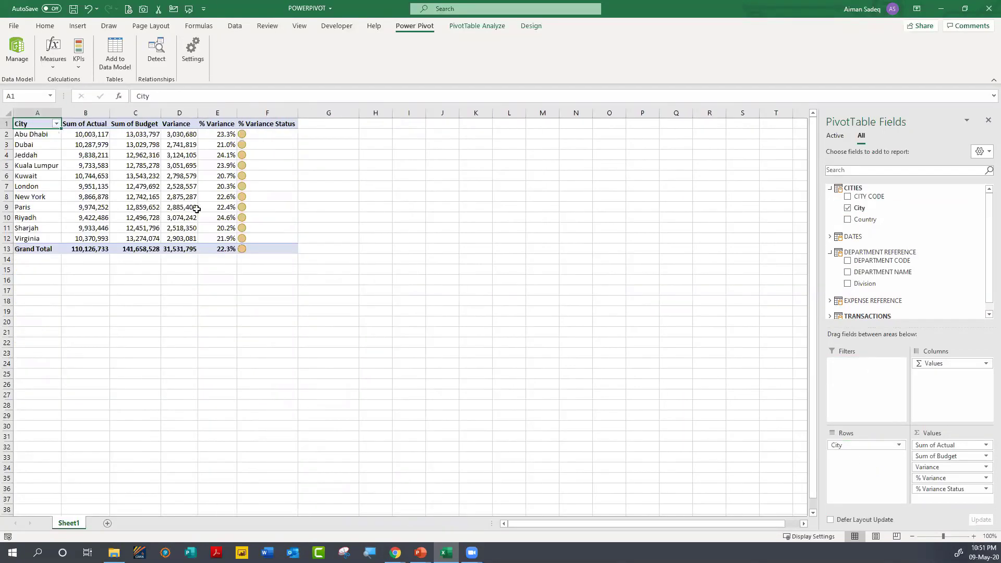
click(128, 165)
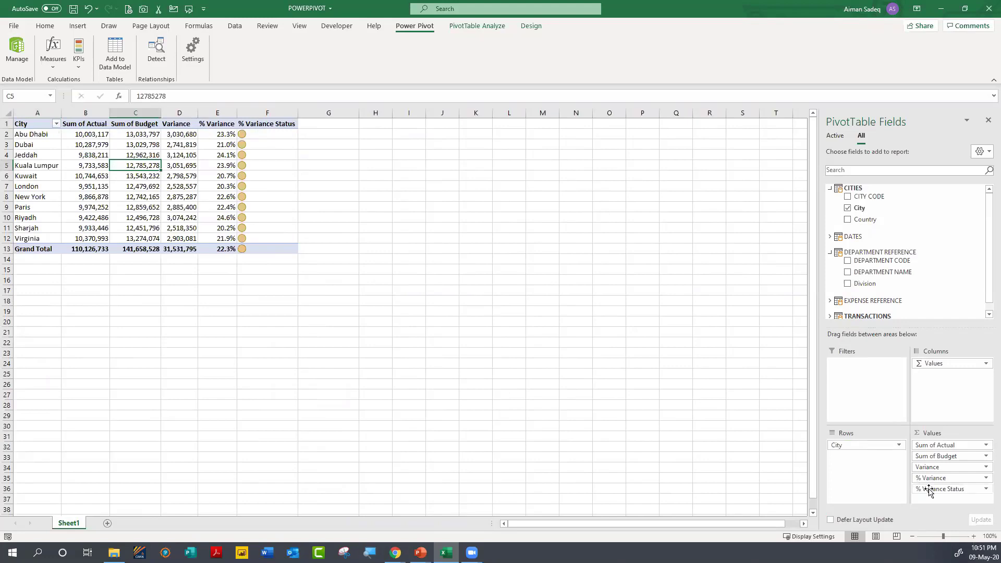
Step: Remove % Variance Status, Variance, Sum of Budget and Sum of Actual from the PivotTable values, keeping only % Variance
drag(928, 491, 708, 380)
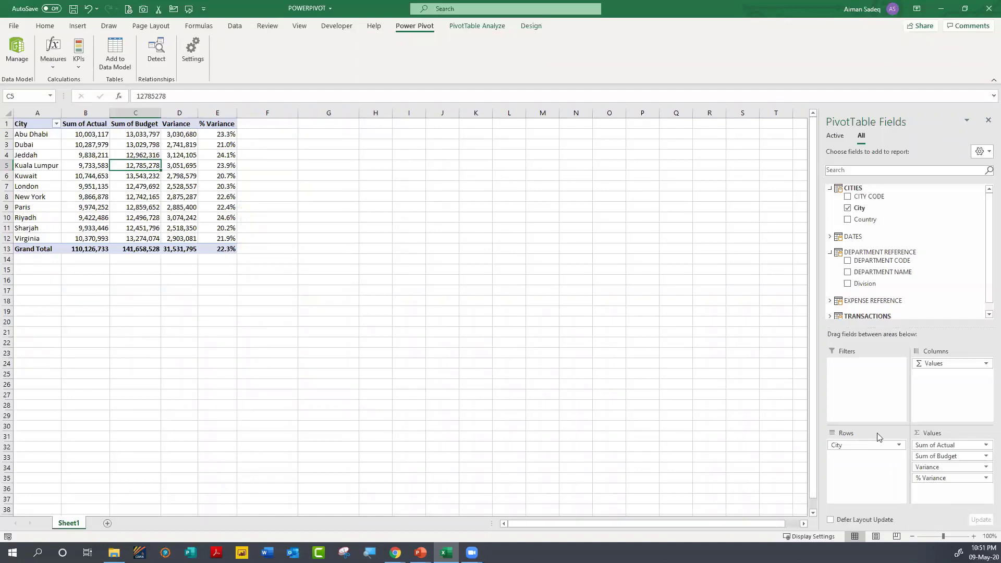
drag(925, 466, 767, 373)
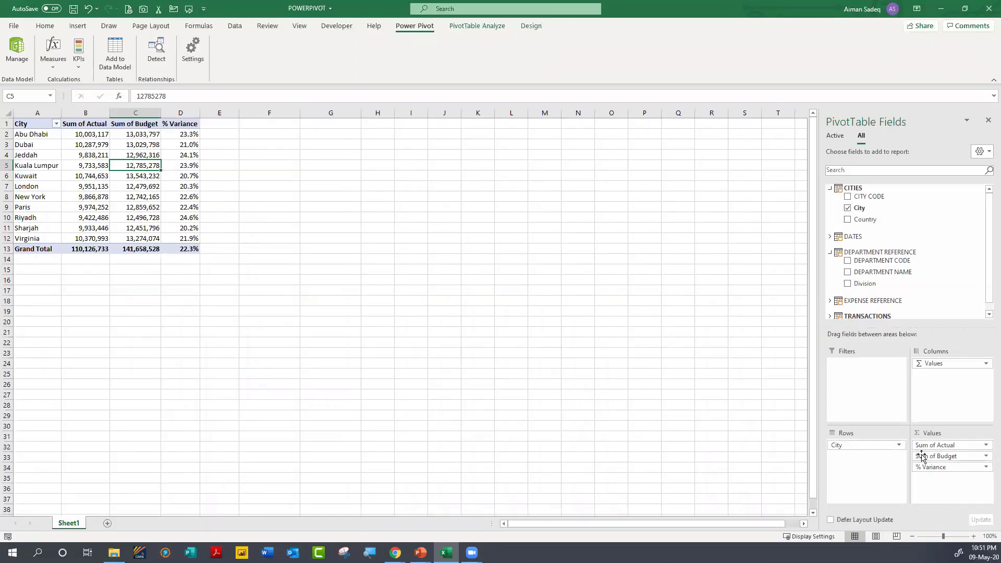
drag(919, 453, 725, 351)
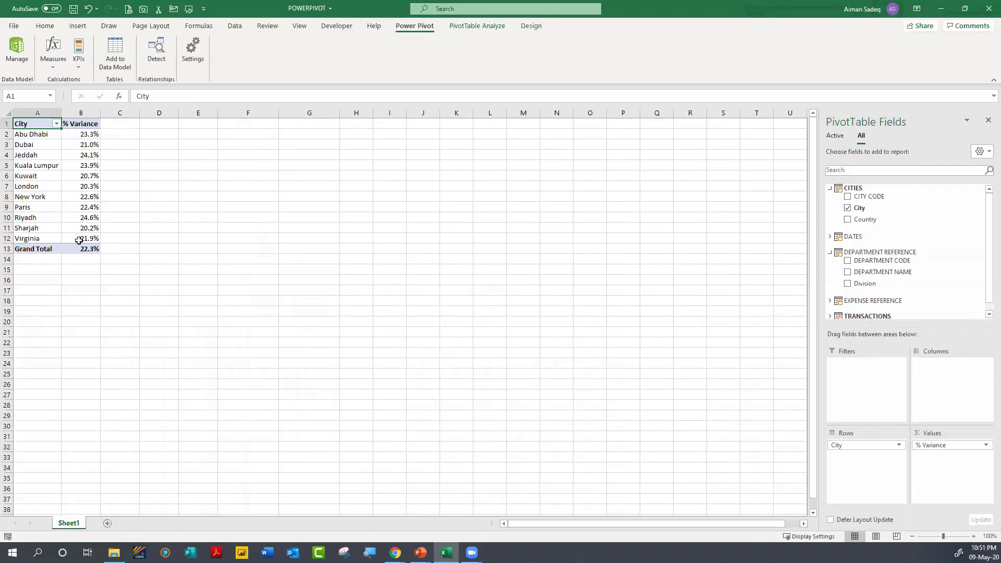
mouse_move(78, 240)
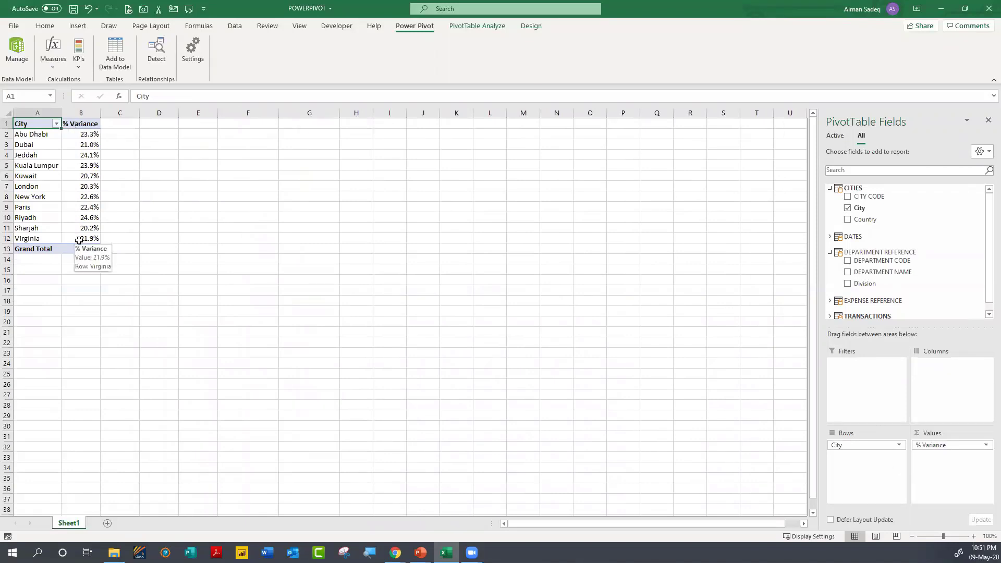
Step: Insert a column PivotChart of % Variance by City and place it directly beside the PivotTable
click(73, 27)
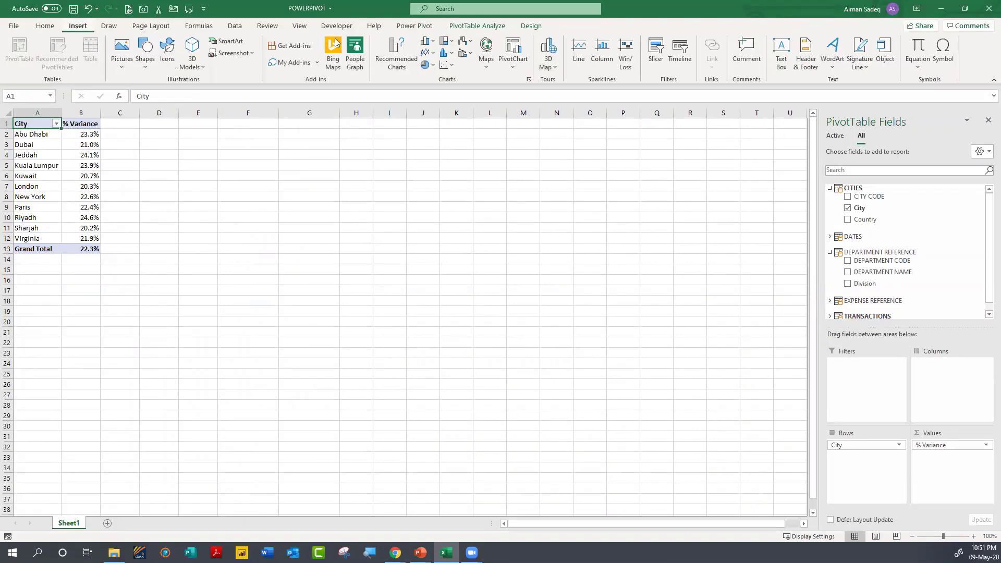
click(425, 64)
click(430, 79)
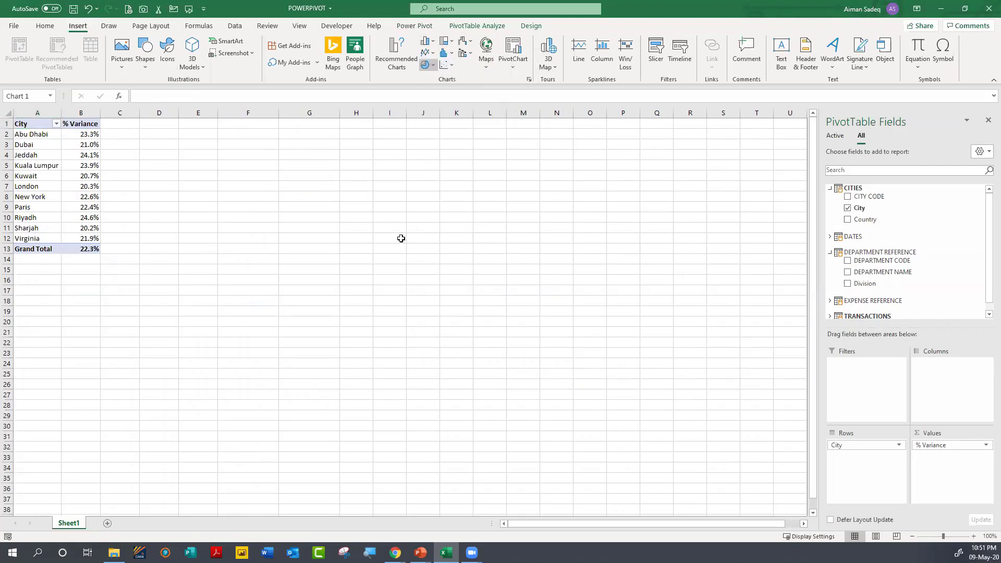
drag(370, 257, 201, 139)
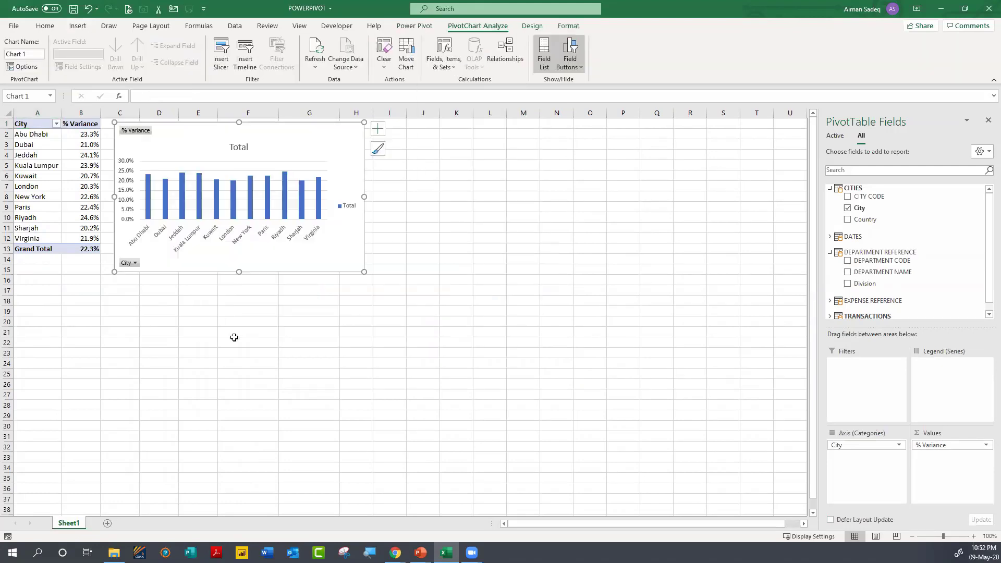
Step: Insert slicers for Quarter from DATES and Division from DEPARTMENT REFERENCE on the PivotTable
click(75, 155)
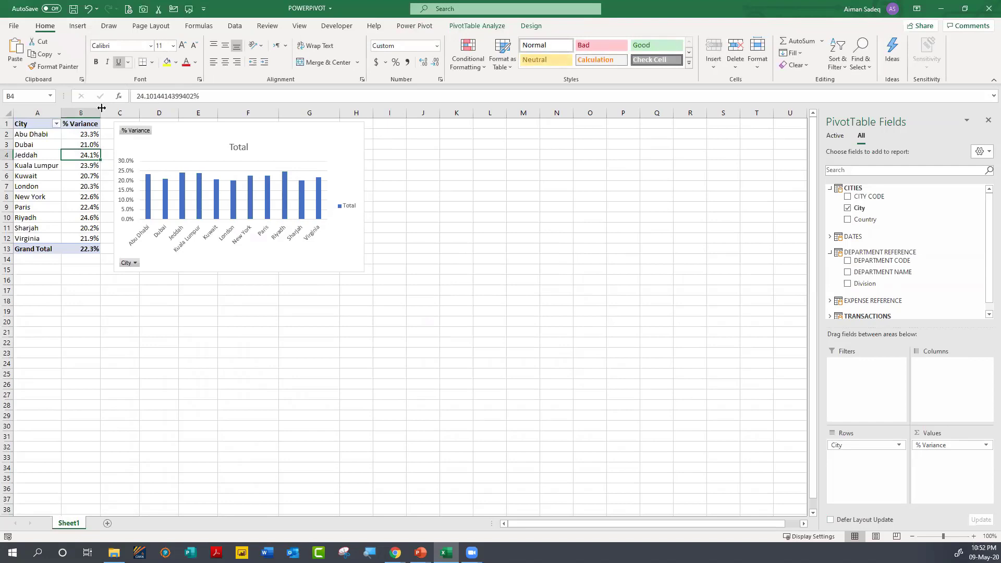
click(79, 29)
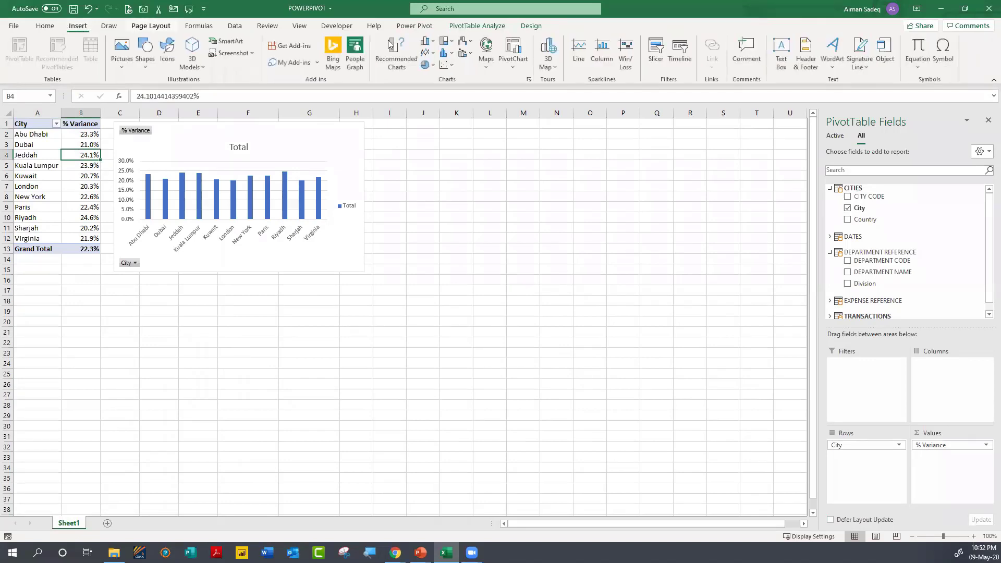
click(646, 47)
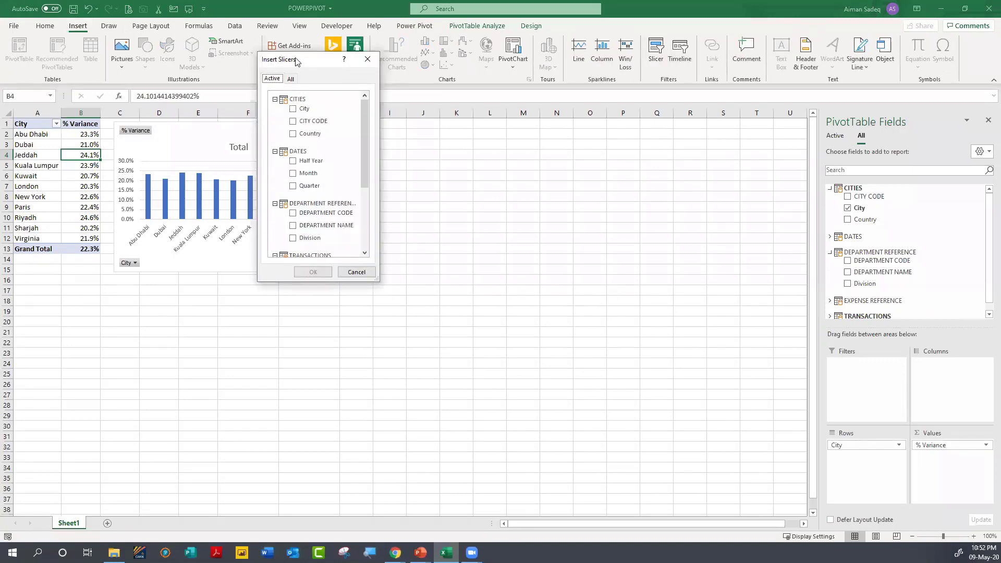
drag(295, 62, 521, 98)
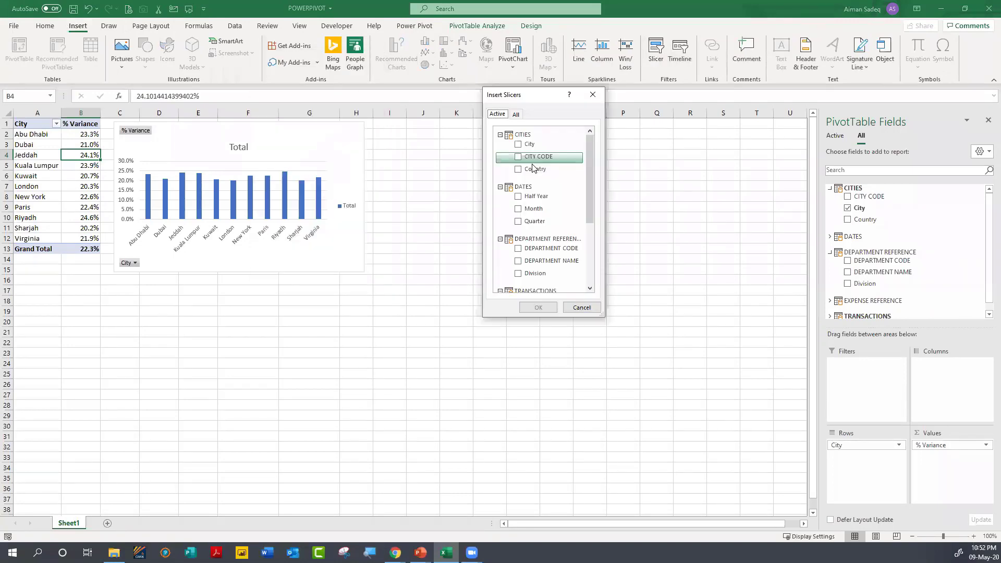
click(519, 222)
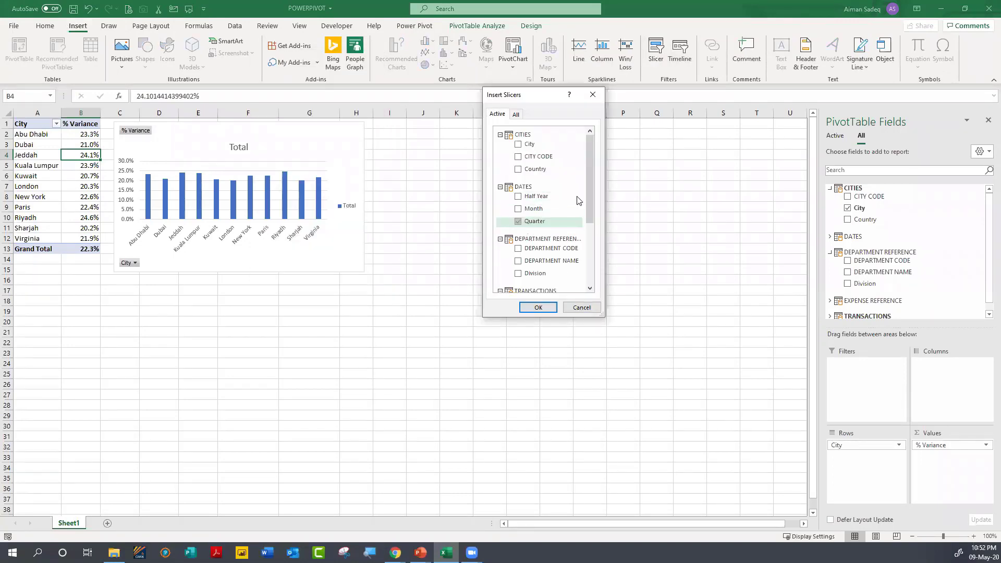
scroll(590, 230, down, 3)
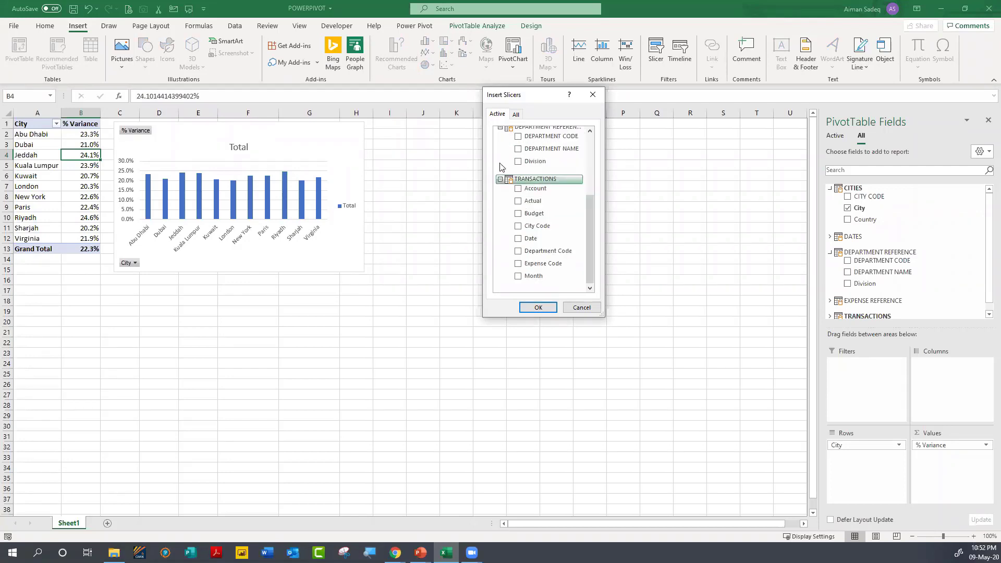
click(518, 162)
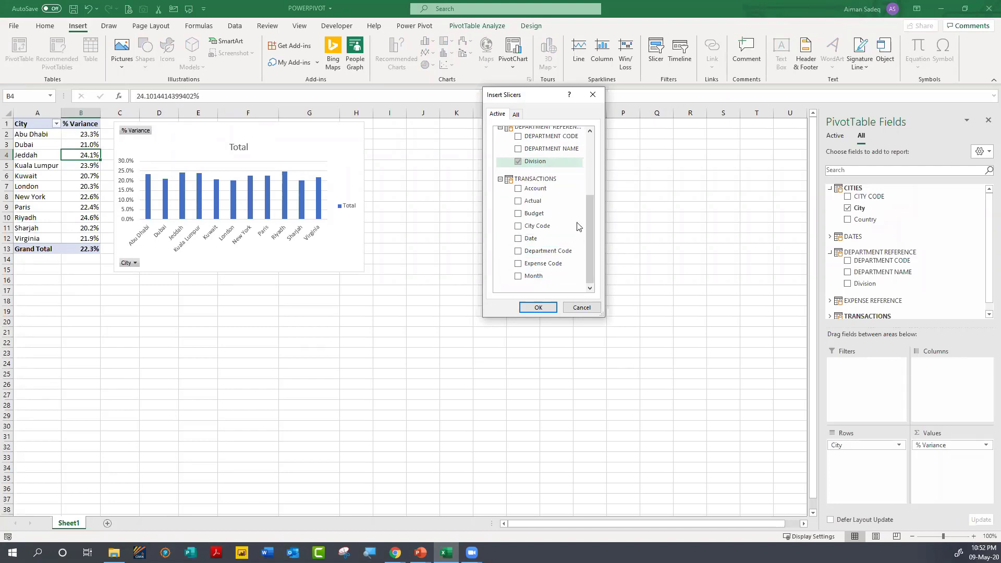
mouse_move(591, 237)
mouse_down()
mouse_move(601, 148)
mouse_move(597, 233)
mouse_up()
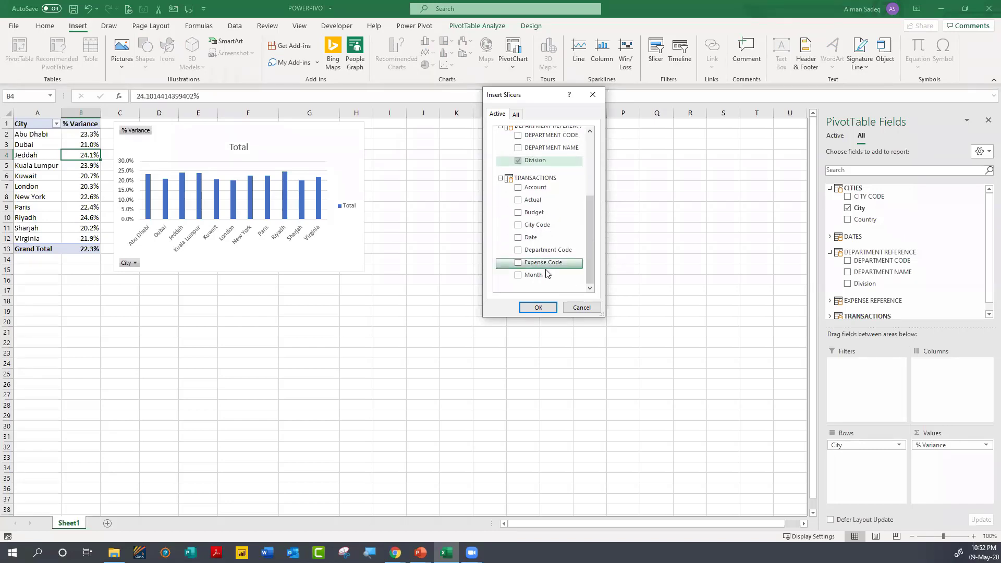
click(537, 307)
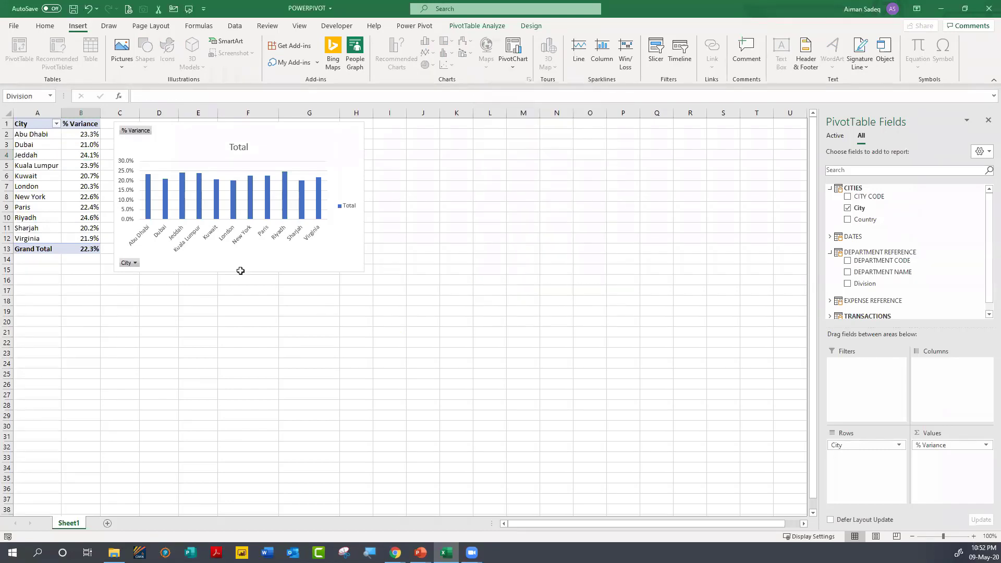
Step: Stack the Quarter and Division slicers beside the PivotChart and filter them to Quarter 1 and Finance & Admin
drag(381, 253, 466, 133)
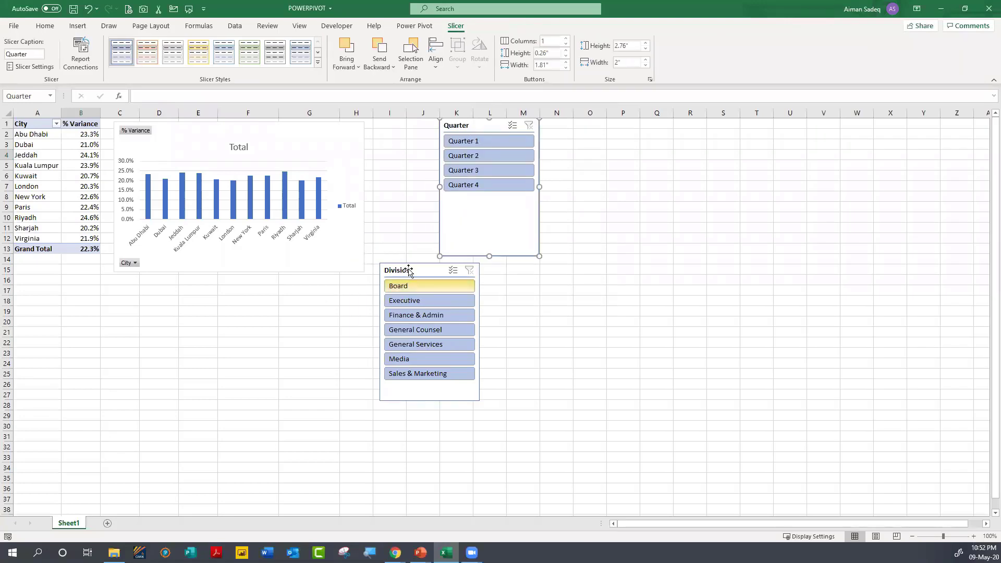
drag(407, 269, 469, 271)
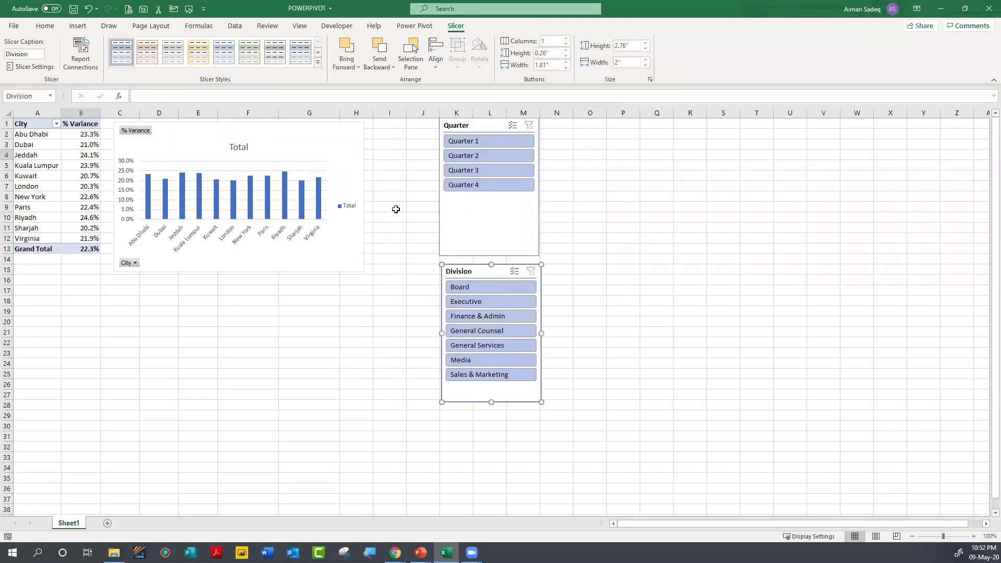
click(398, 227)
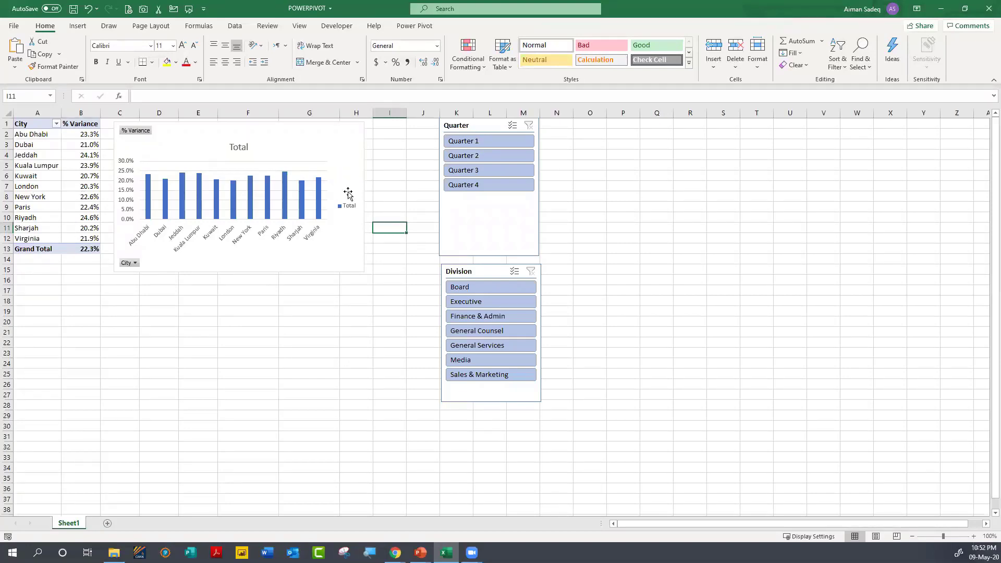
click(488, 140)
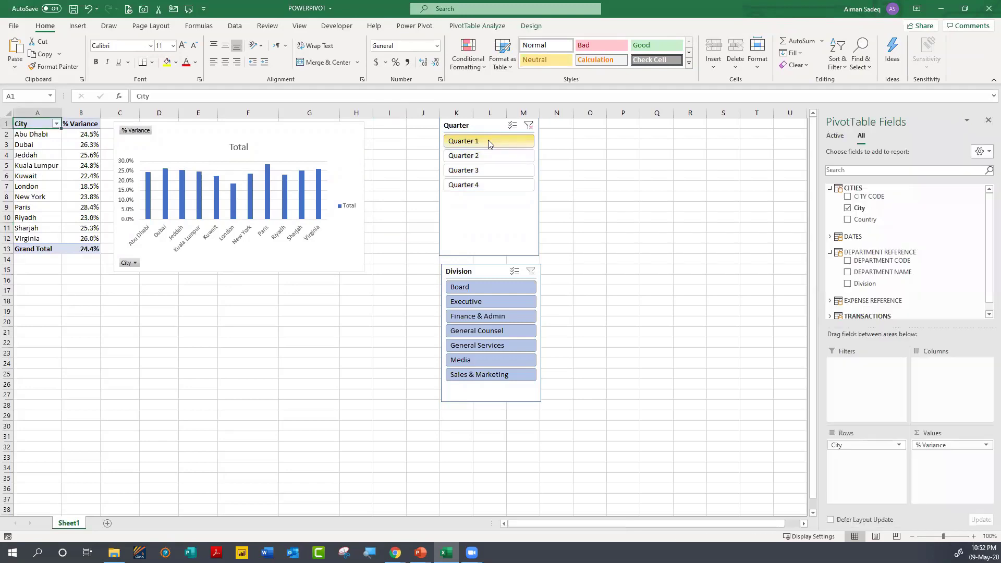
click(511, 313)
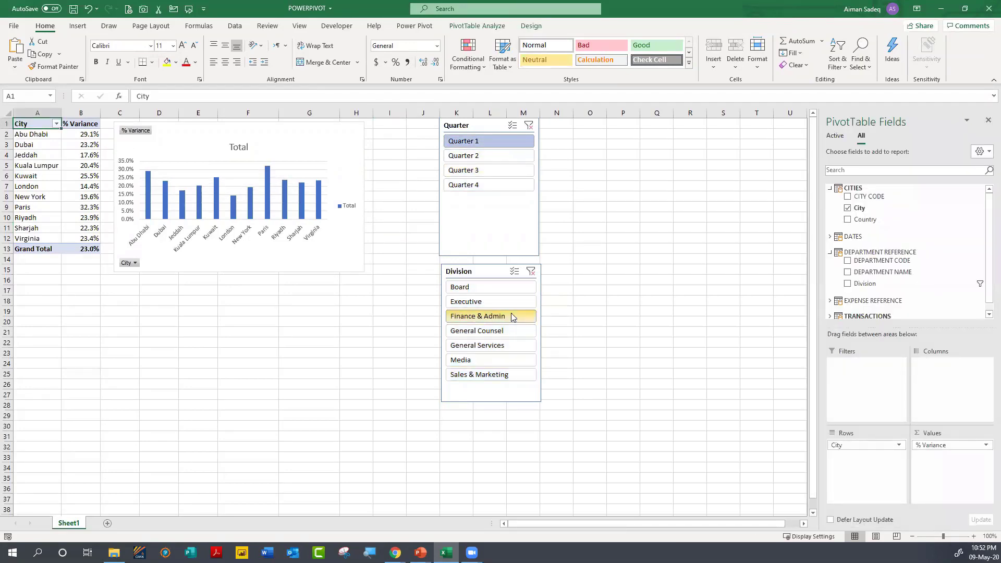
Step: Delete the PivotChart's legend and vertical axis, and add data labels to its columns
click(353, 207)
key(Delete)
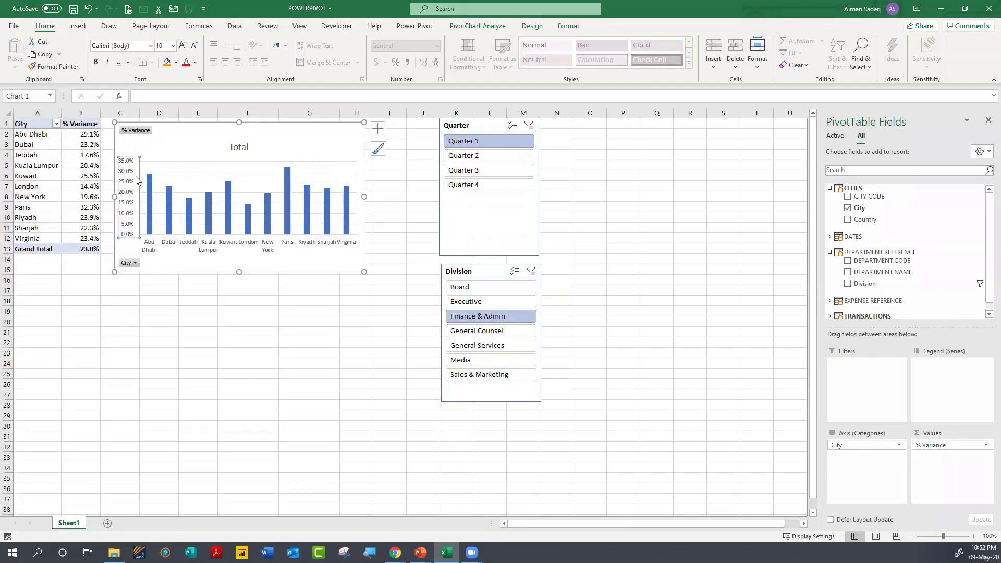
right_click(134, 184)
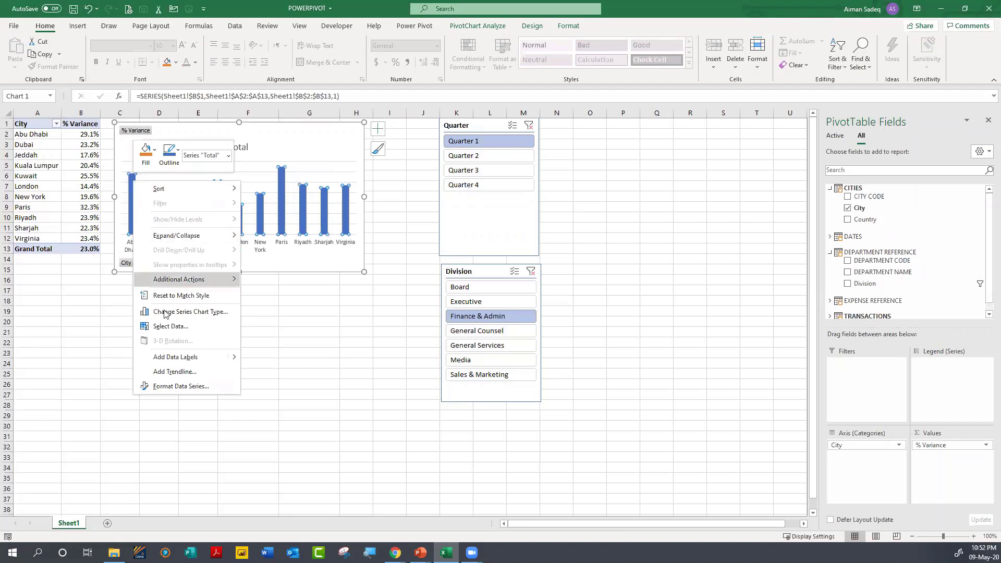
click(167, 357)
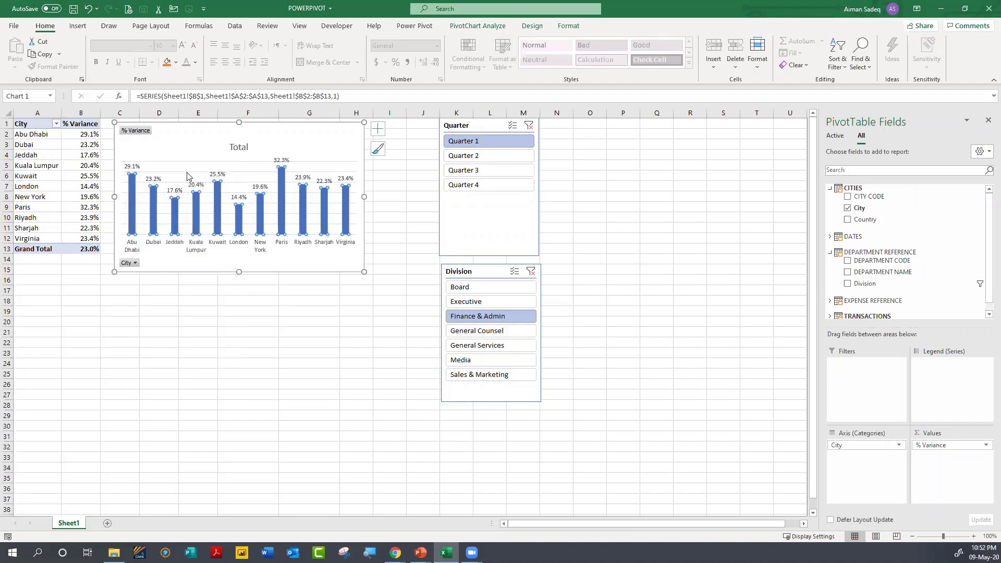
Step: Remove the PivotChart's gridlines and hide all of its field buttons
right_click(136, 131)
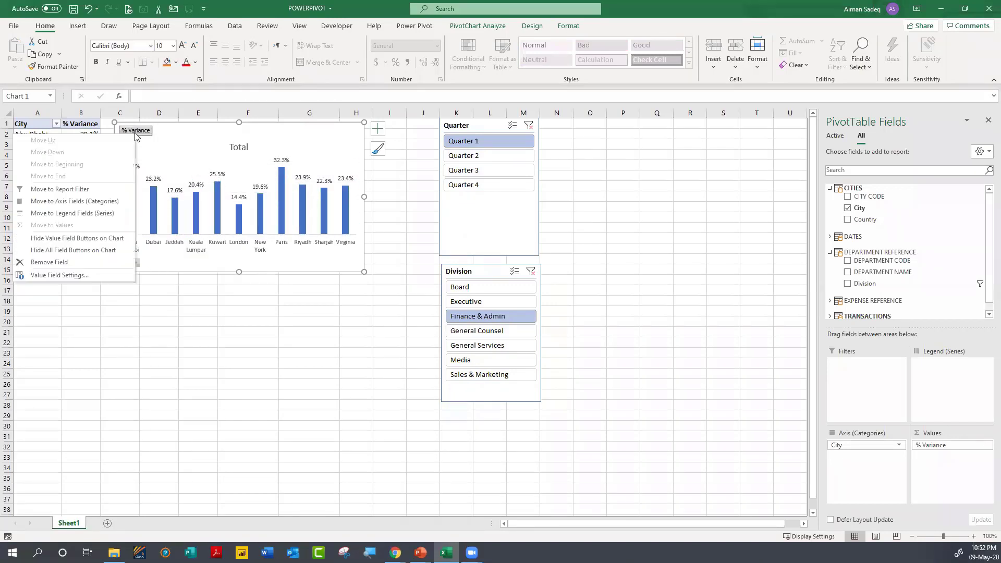
click(67, 251)
click(266, 319)
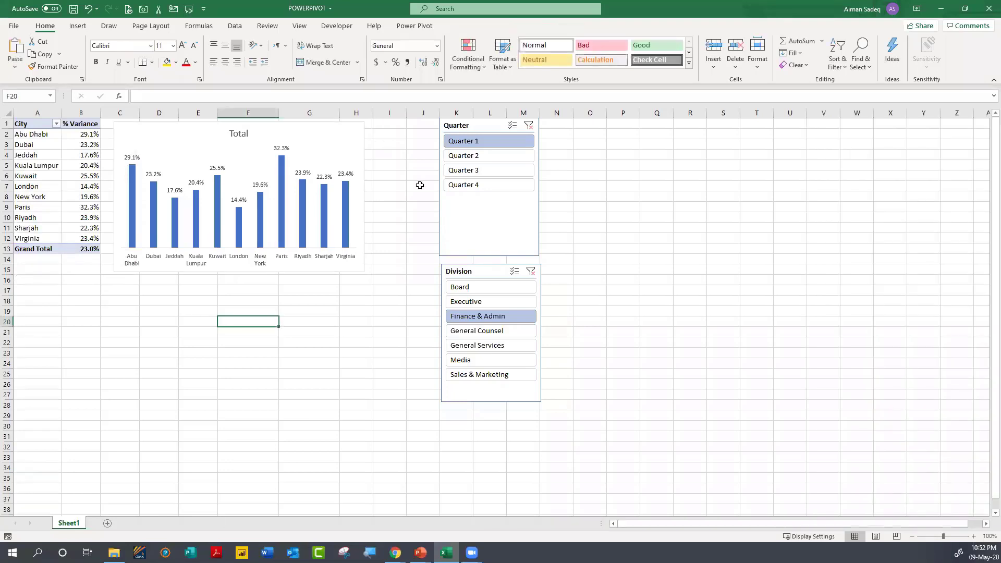
Step: Turn off the worksheet gridlines on Sheet1
click(299, 25)
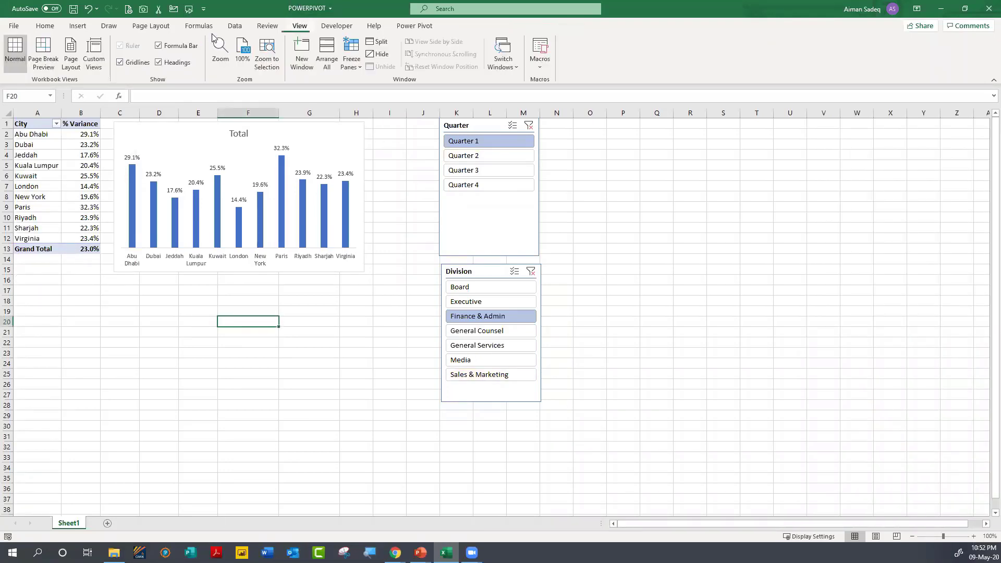
click(133, 65)
click(163, 312)
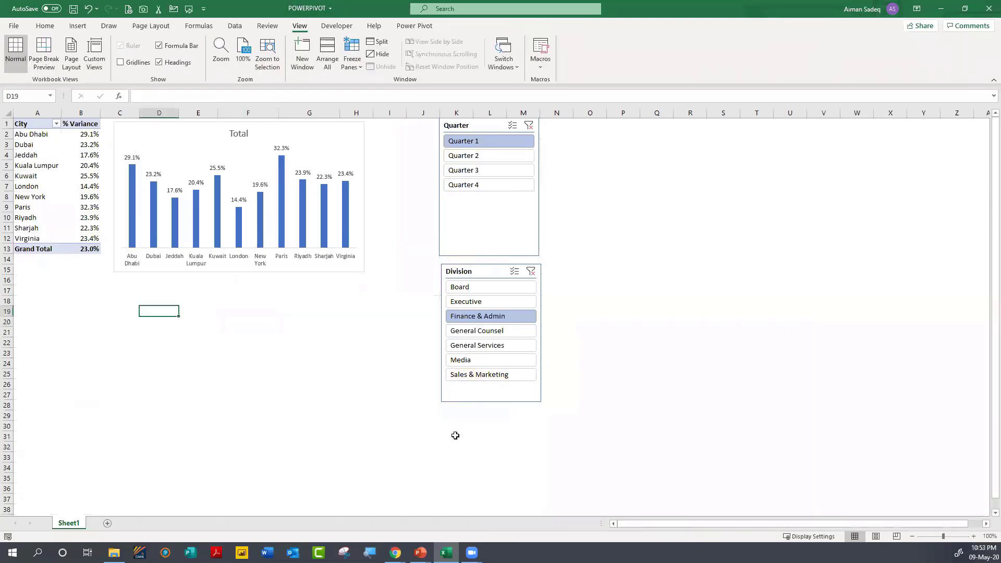
Step: Move the Quarter and Division slicers below the PivotTable and set them side by side around row 18
drag(461, 123, 44, 304)
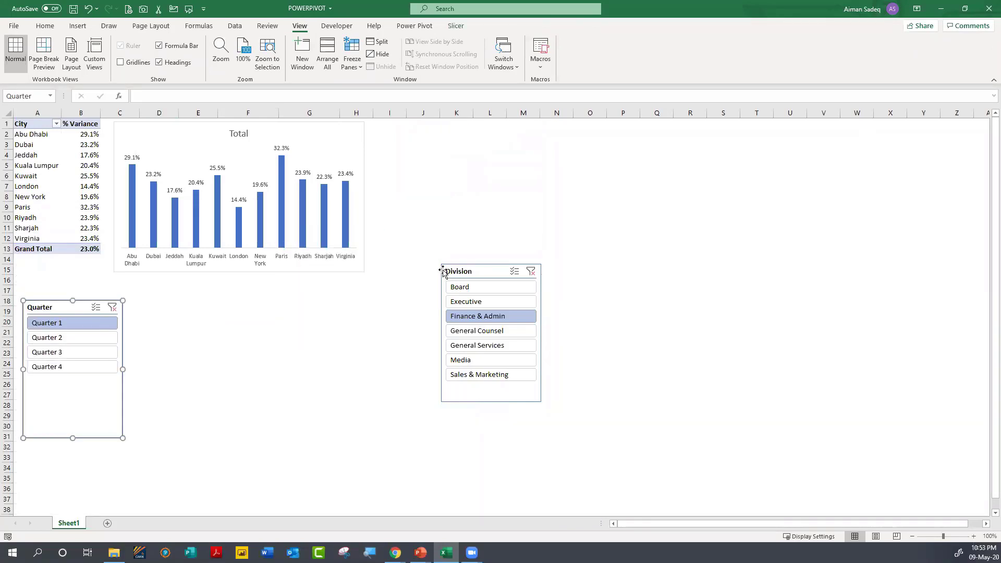
drag(444, 271, 305, 302)
drag(185, 305, 138, 308)
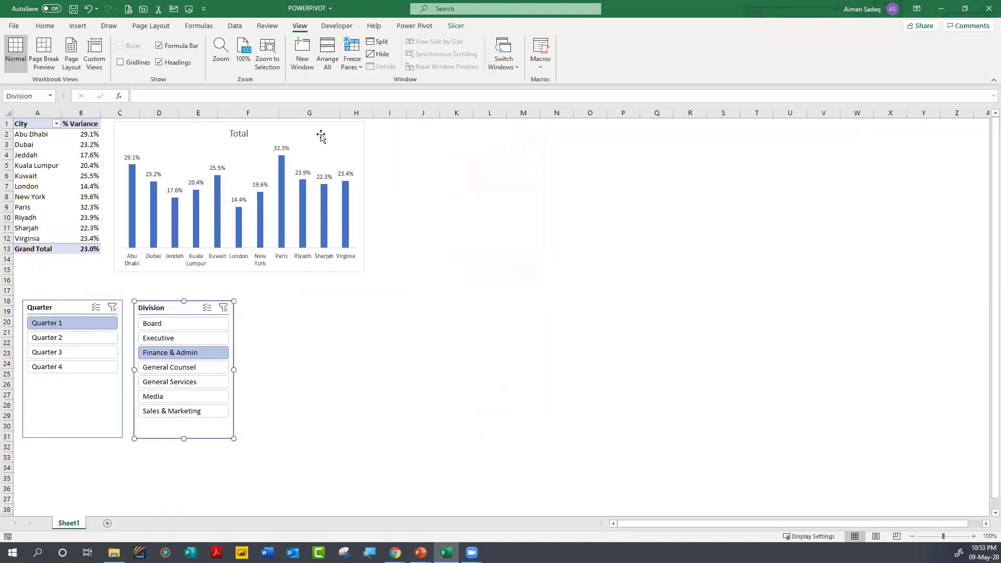
Step: Widen the PivotChart so that its far edge extends into column J
click(362, 151)
drag(364, 197, 436, 196)
click(318, 364)
Step: Try different Division filters with the slicer, ending on General Counsel, and set the Quarter filter to Quarter 2
click(162, 337)
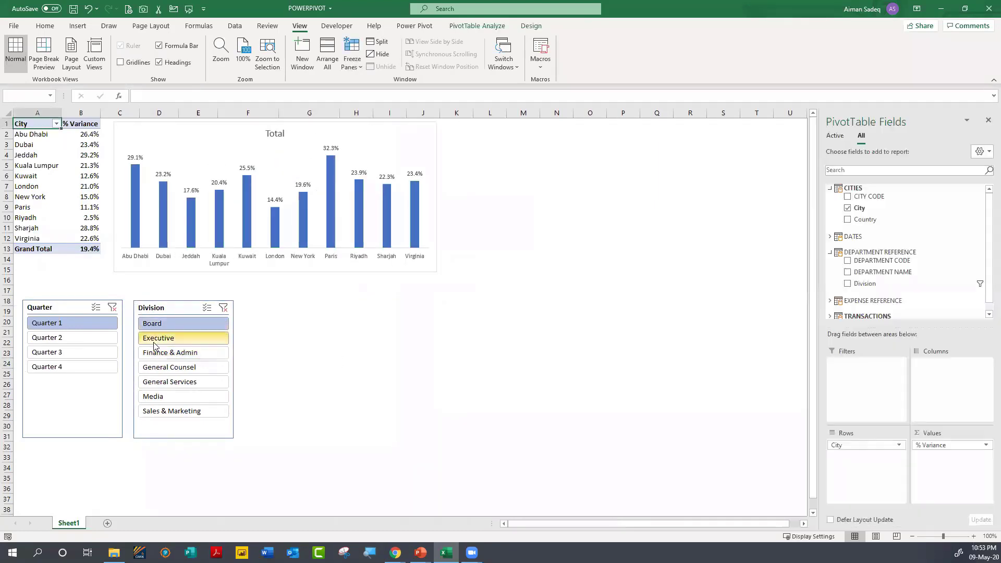
click(167, 367)
click(72, 339)
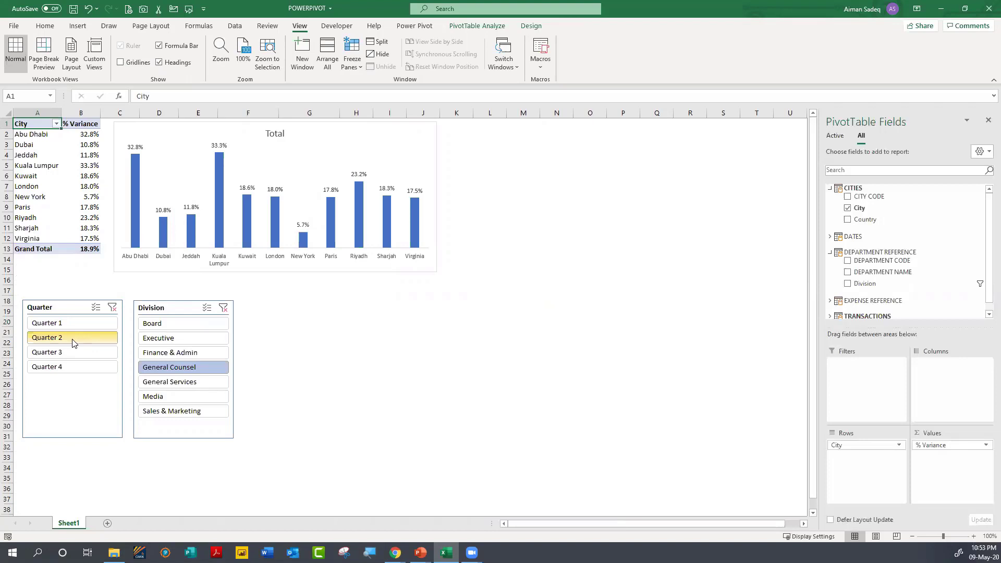
Step: Refresh the PivotTable data
right_click(82, 146)
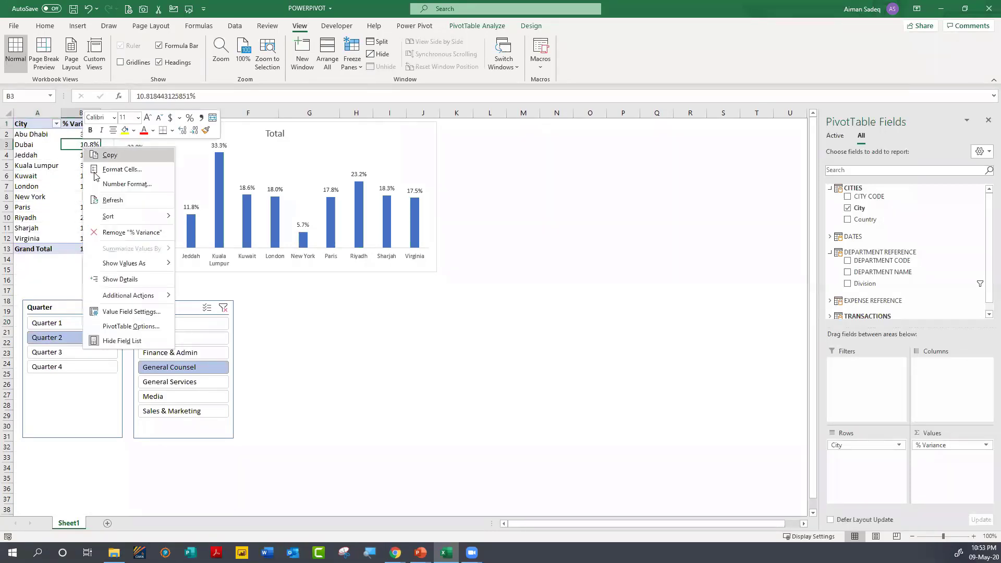
click(95, 199)
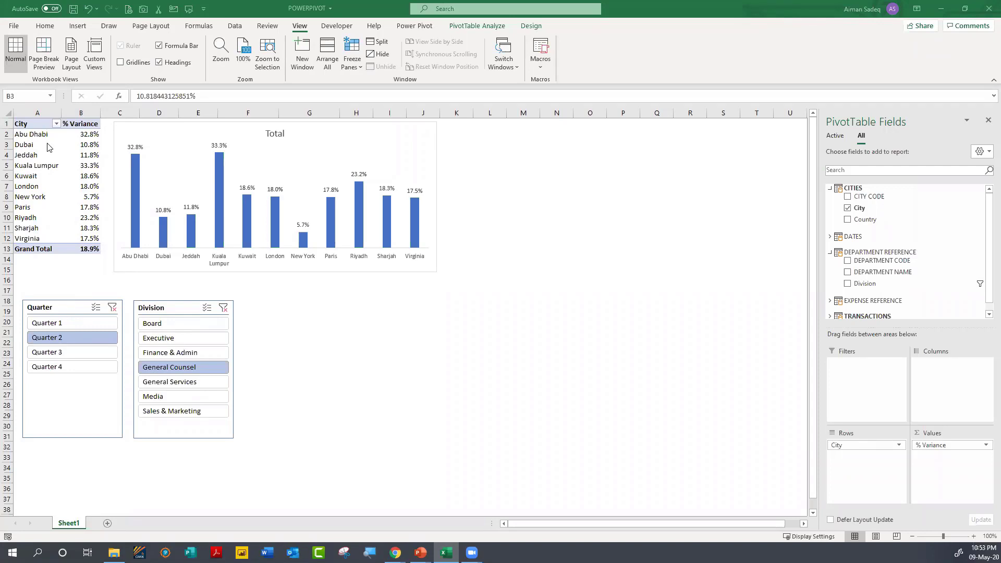
click(81, 144)
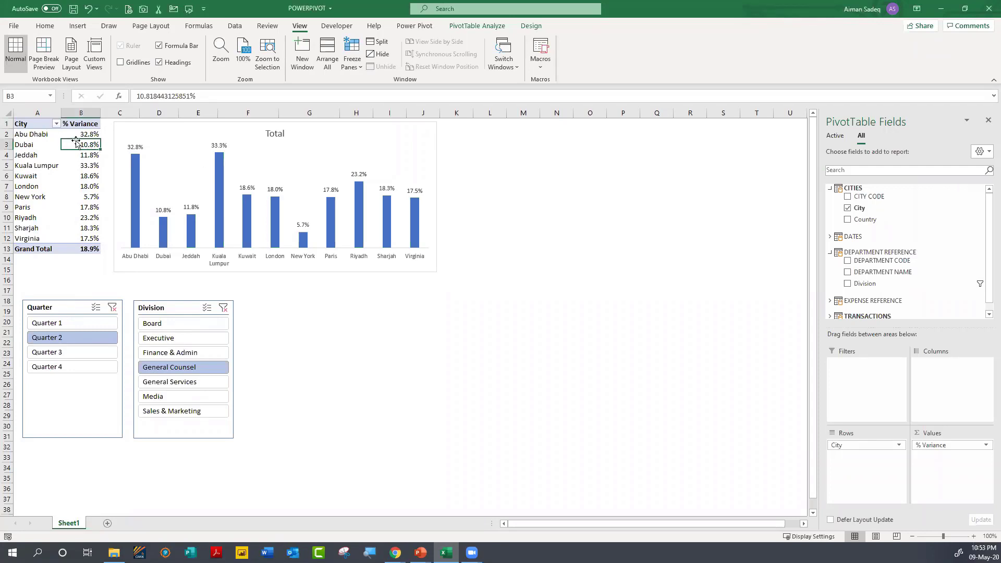
Step: Examine the workbook's data connections, including the refresh properties of ThisWorkbookDataModel, without changing any settings
click(234, 26)
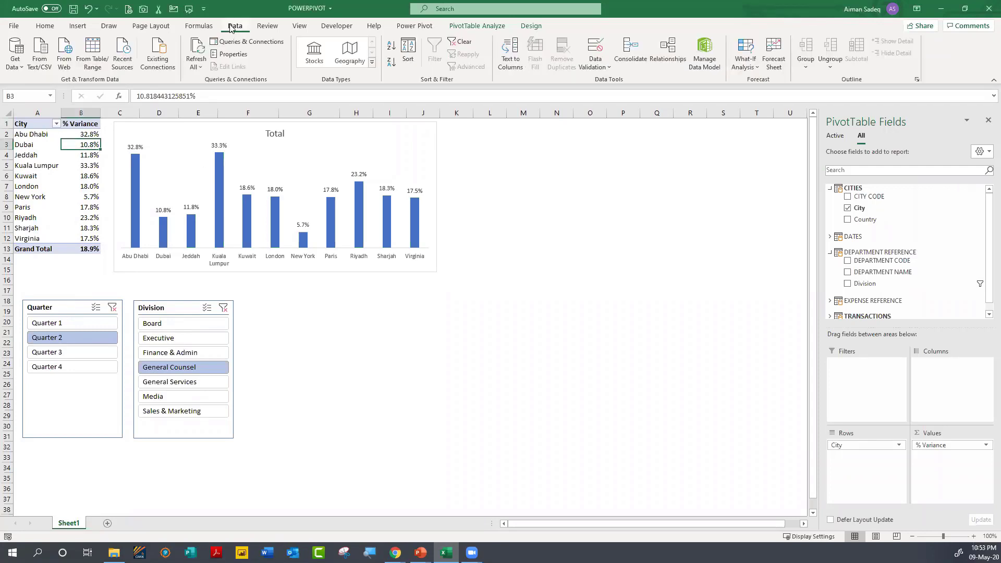
click(230, 54)
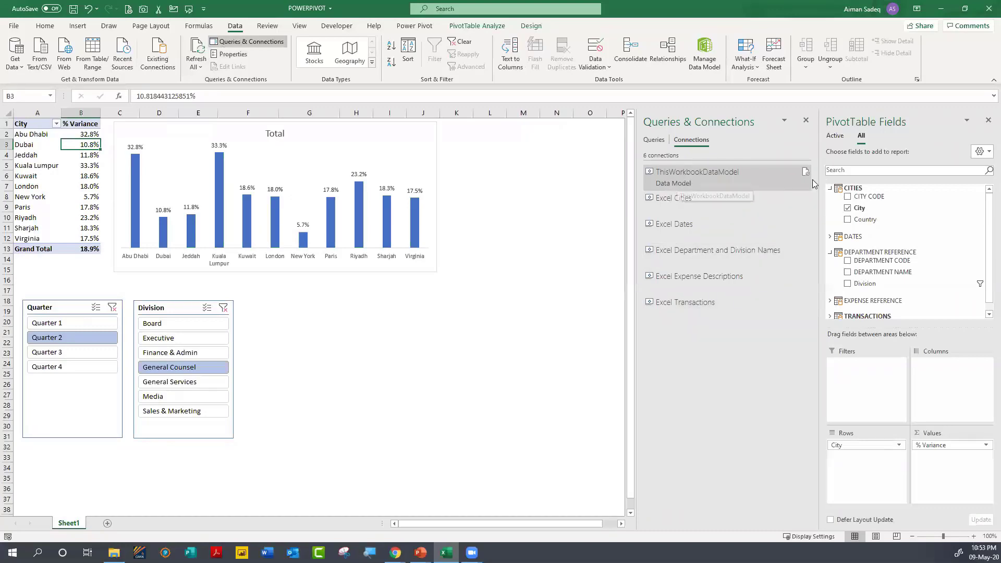
click(806, 172)
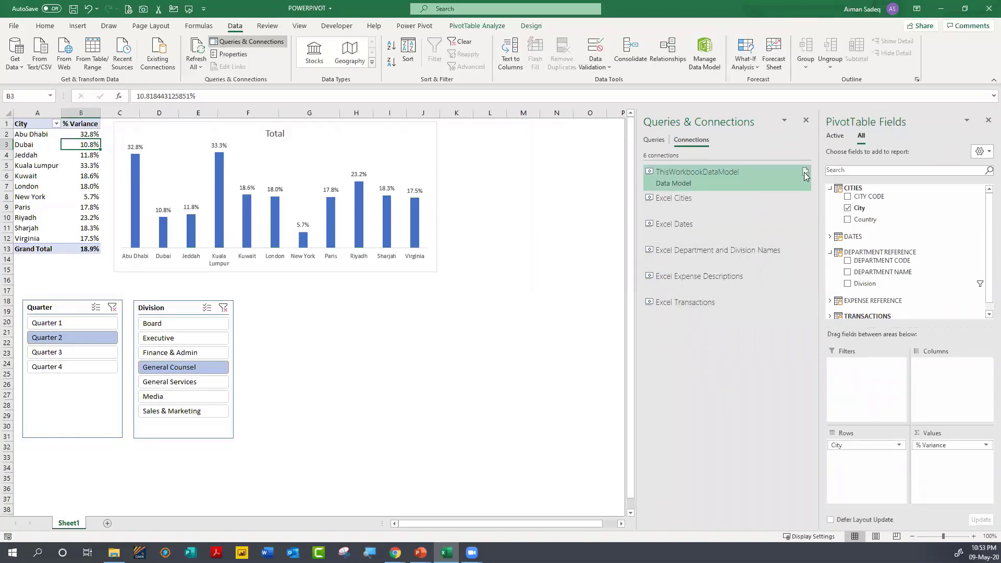
right_click(686, 178)
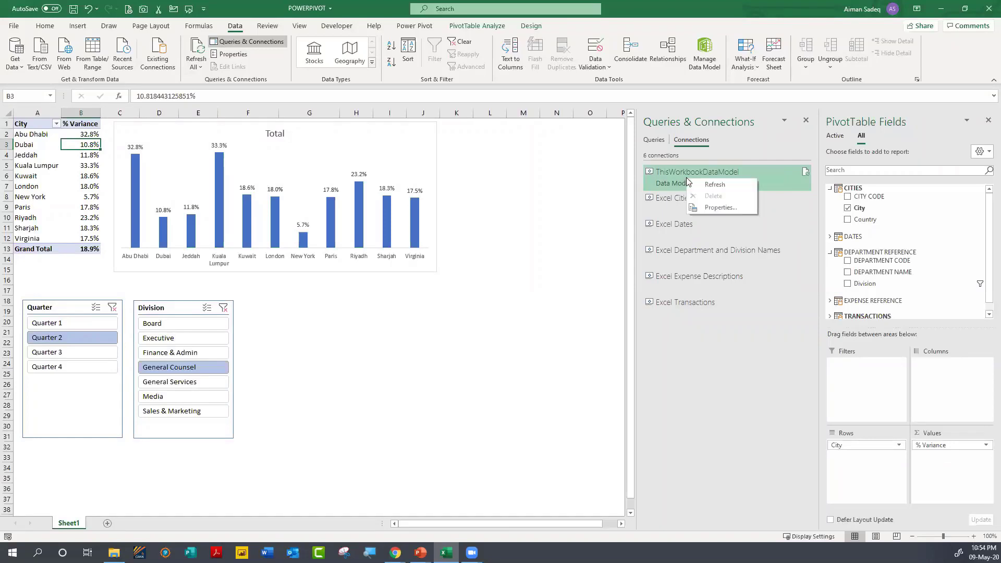
click(720, 207)
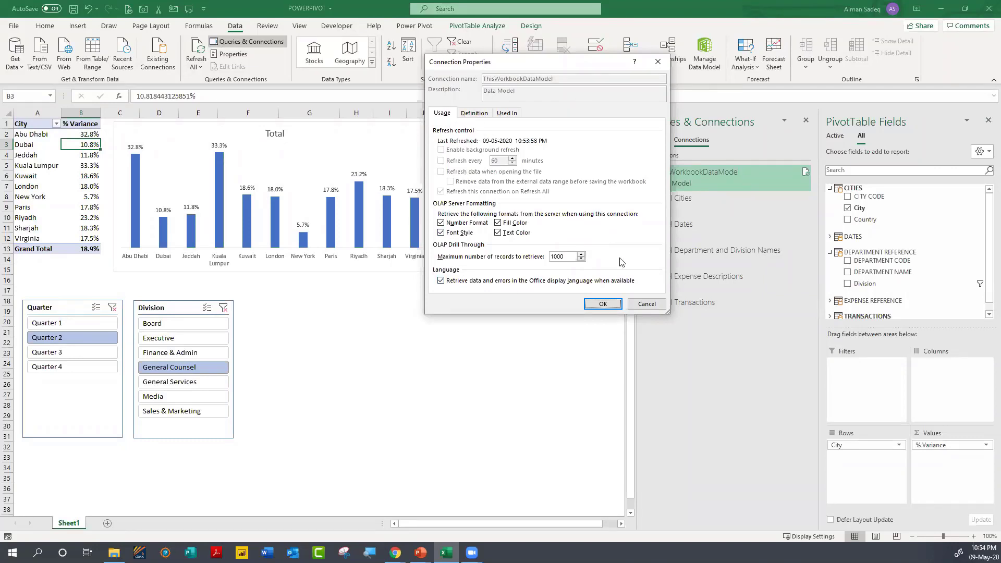
click(646, 303)
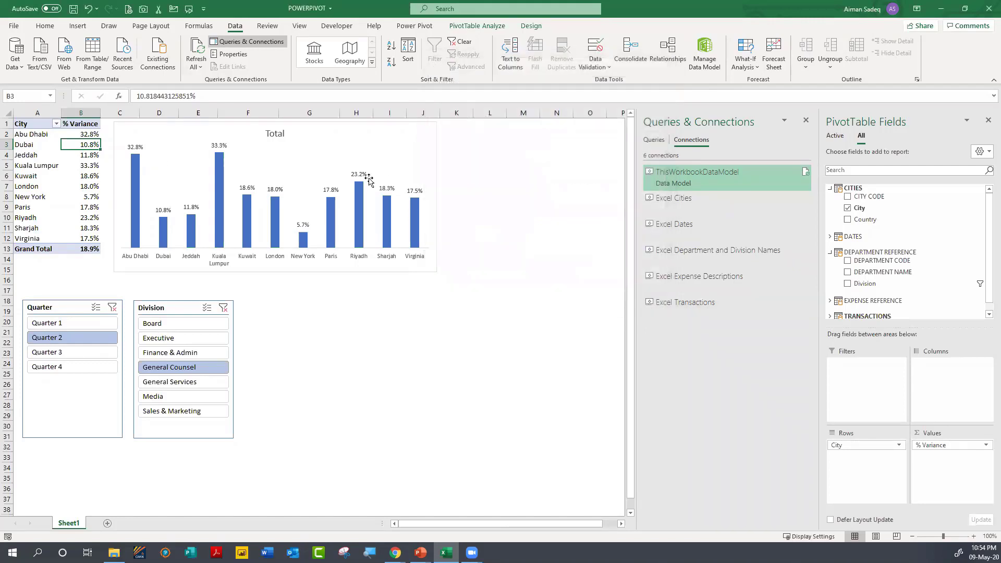
click(656, 141)
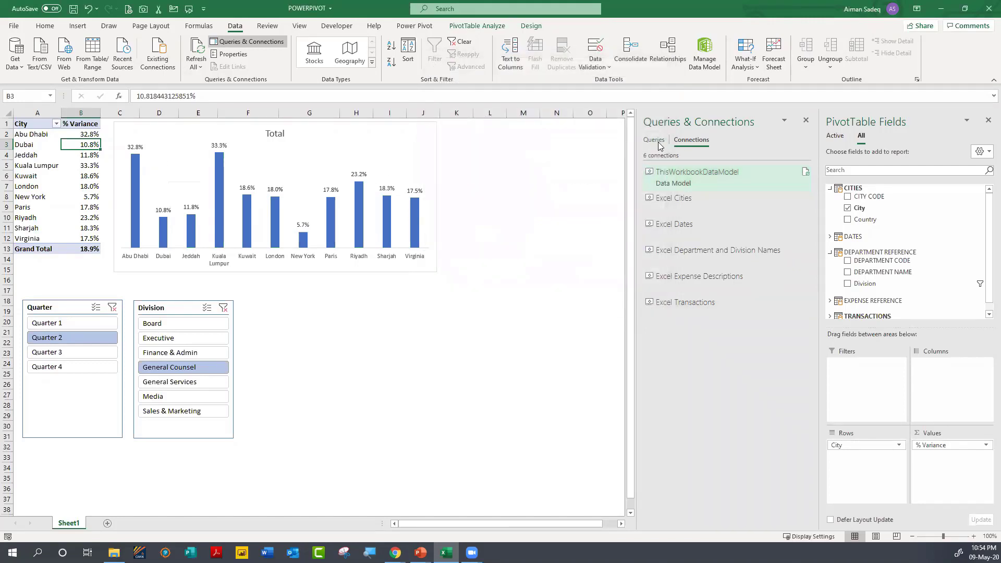
Step: Close the Queries & Connections pane and open the Power Pivot data model on the TRANSACTIONS table
click(687, 140)
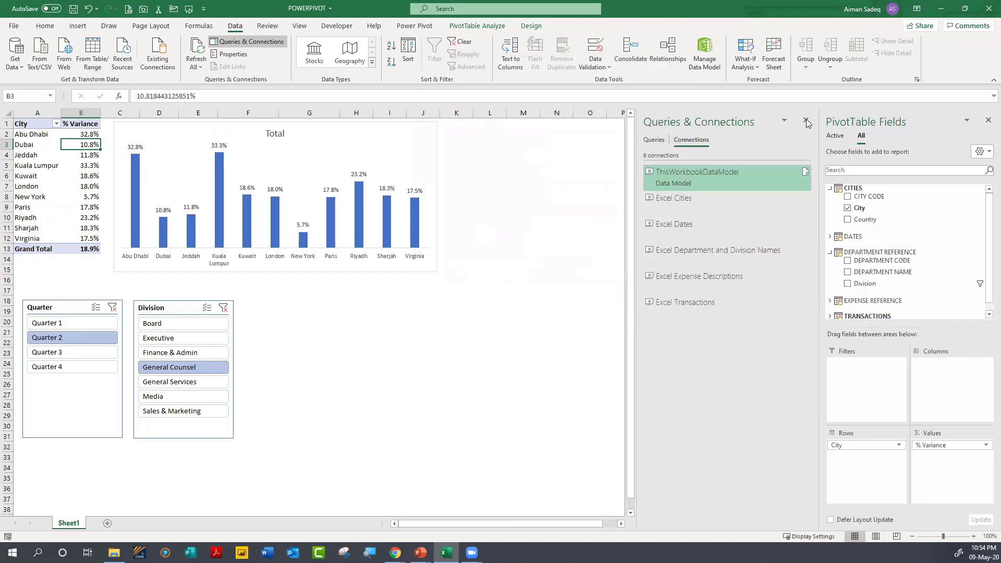
click(807, 122)
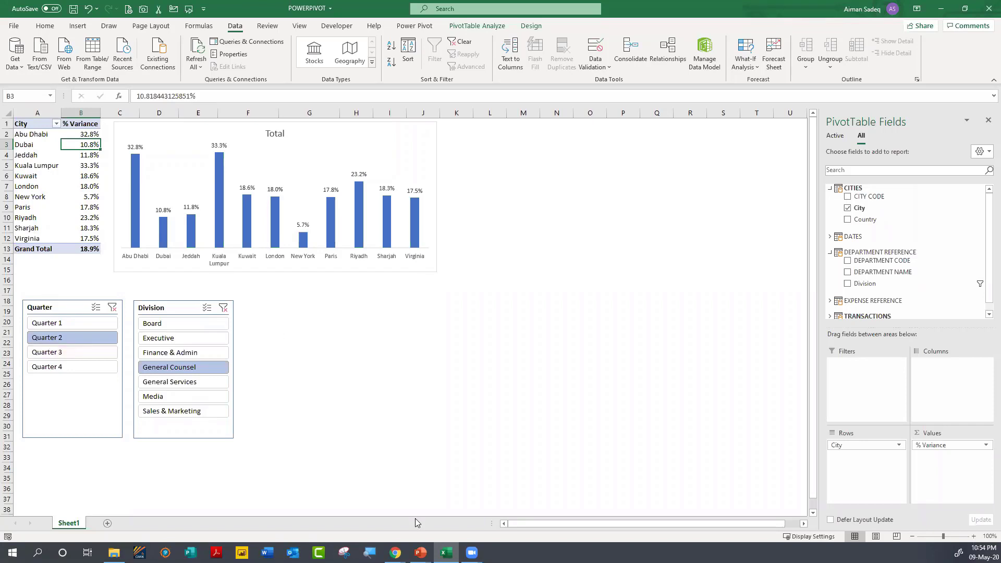
click(408, 27)
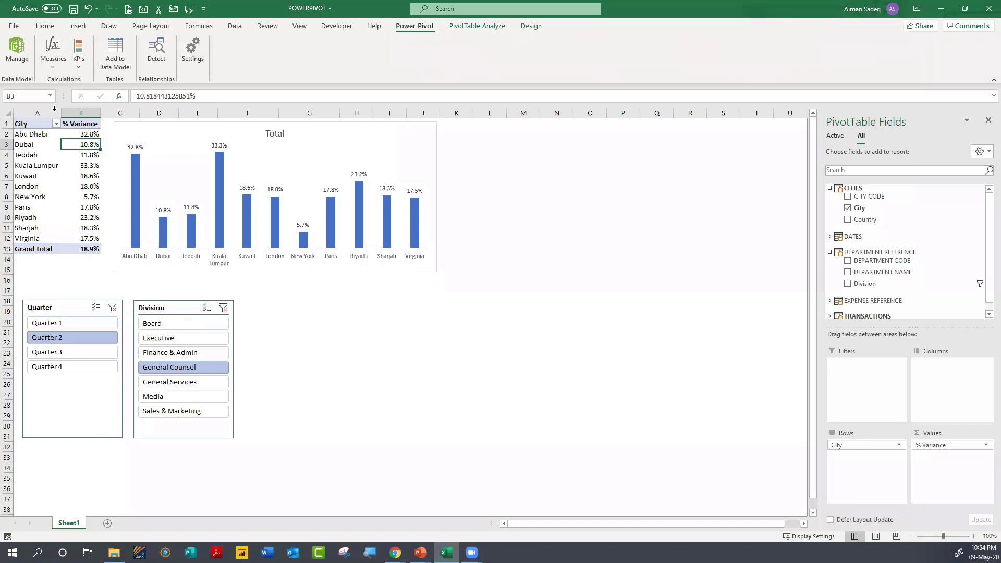
click(16, 49)
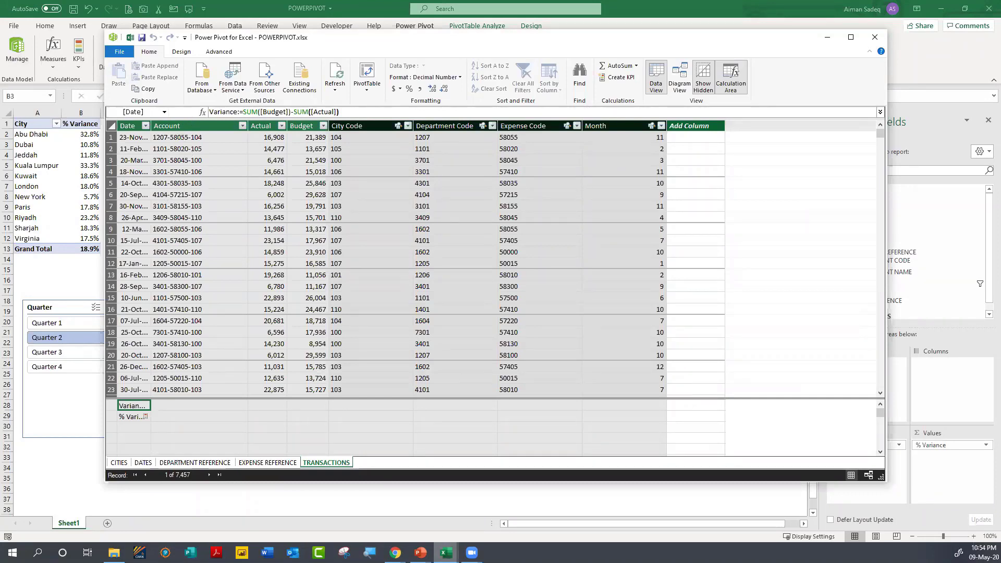
mouse_move(446, 552)
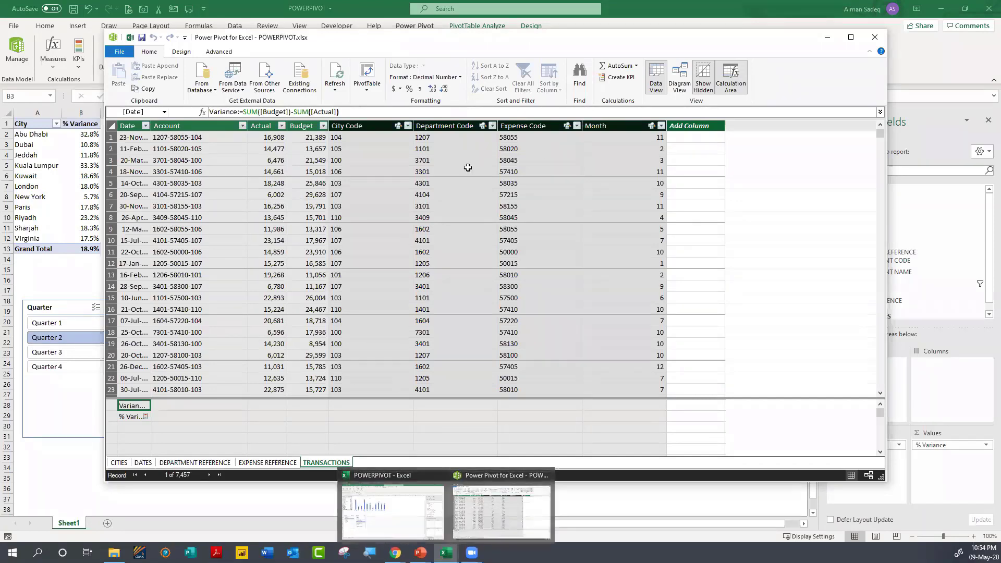
Step: Start a calculated column in the TRANSACTIONS table with an IF formula testing whether TRANSACTIONS[Actual] is below 20000
click(690, 140)
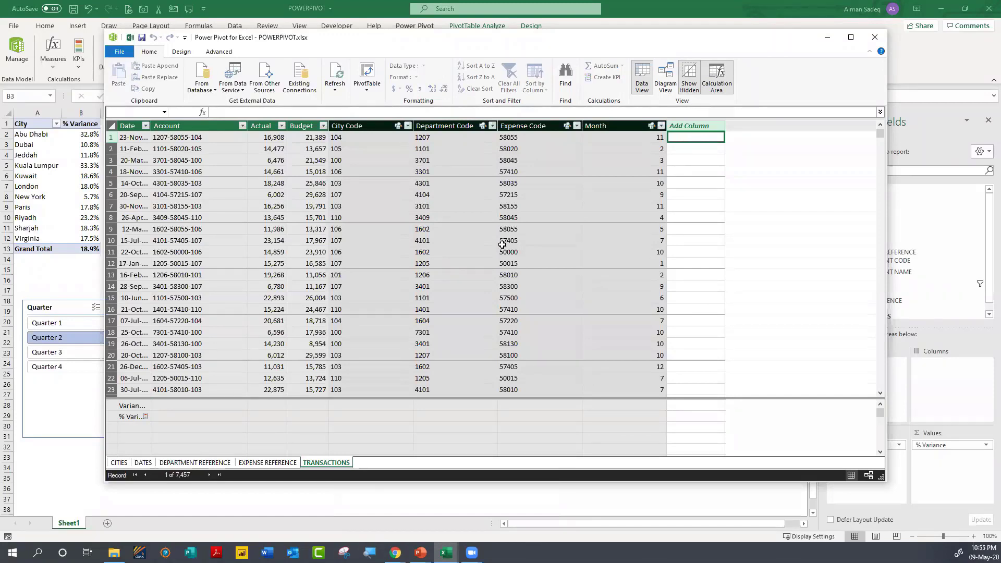
text(=IF()
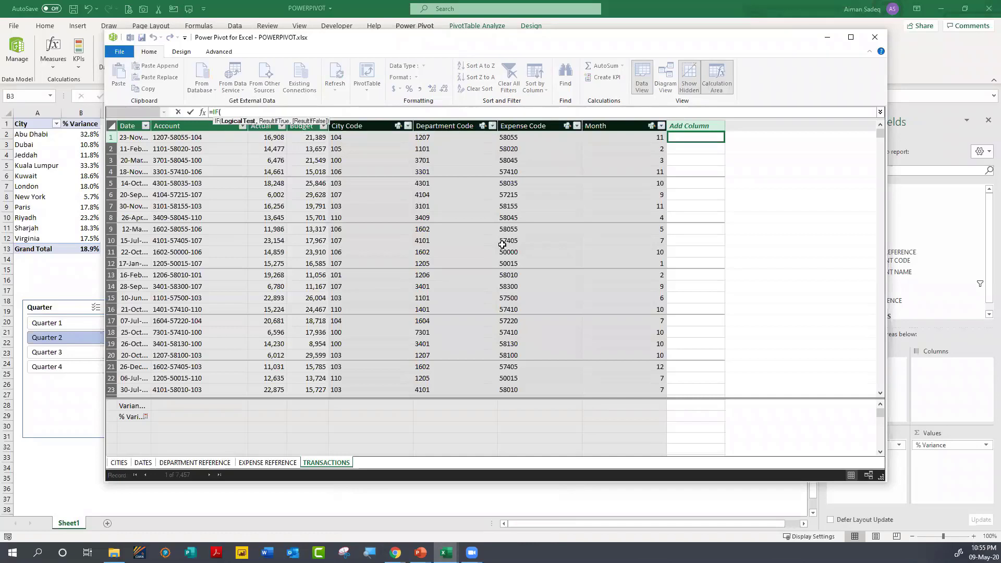
text(TRANSACTIONS[Actual]<)
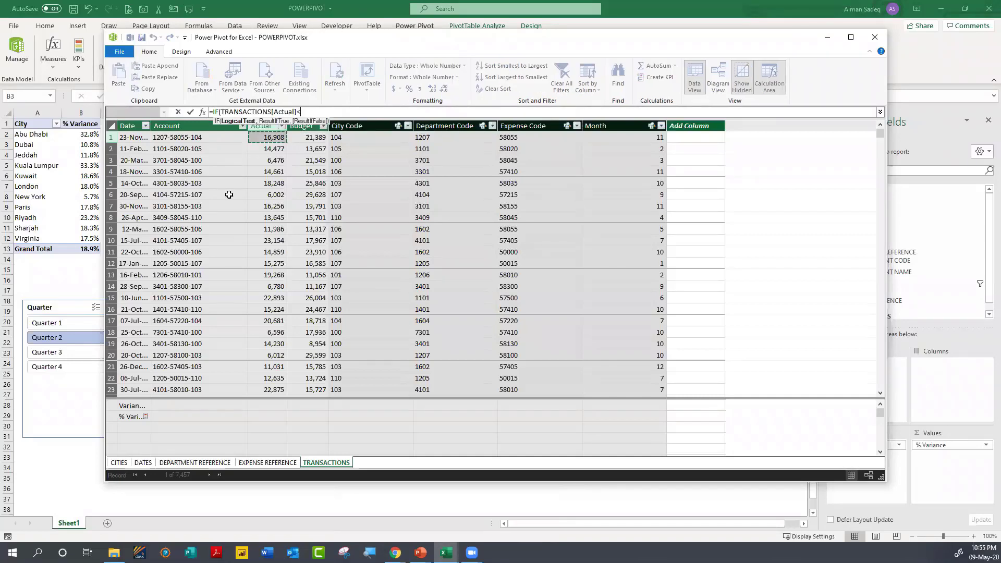
text(20000)
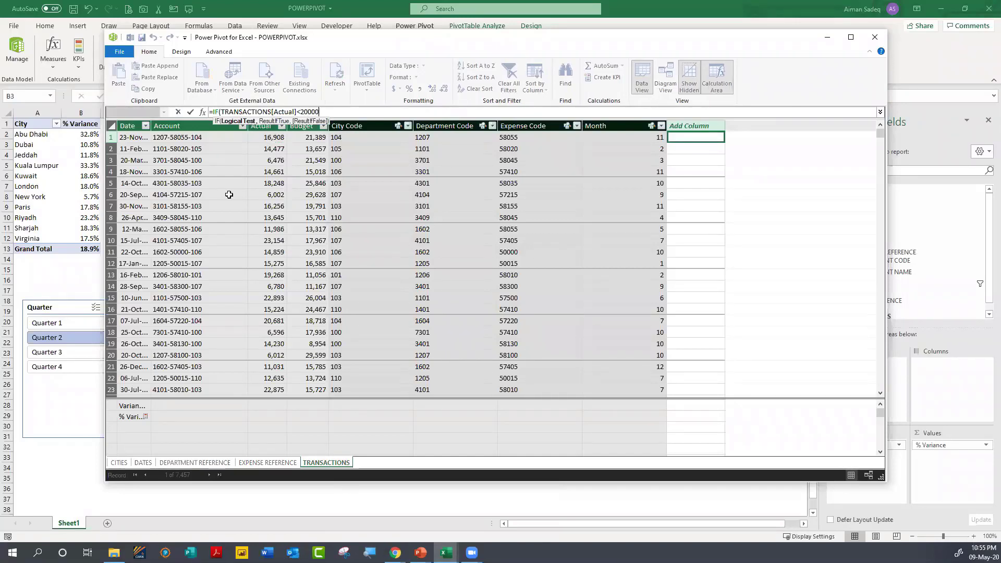
text(,)
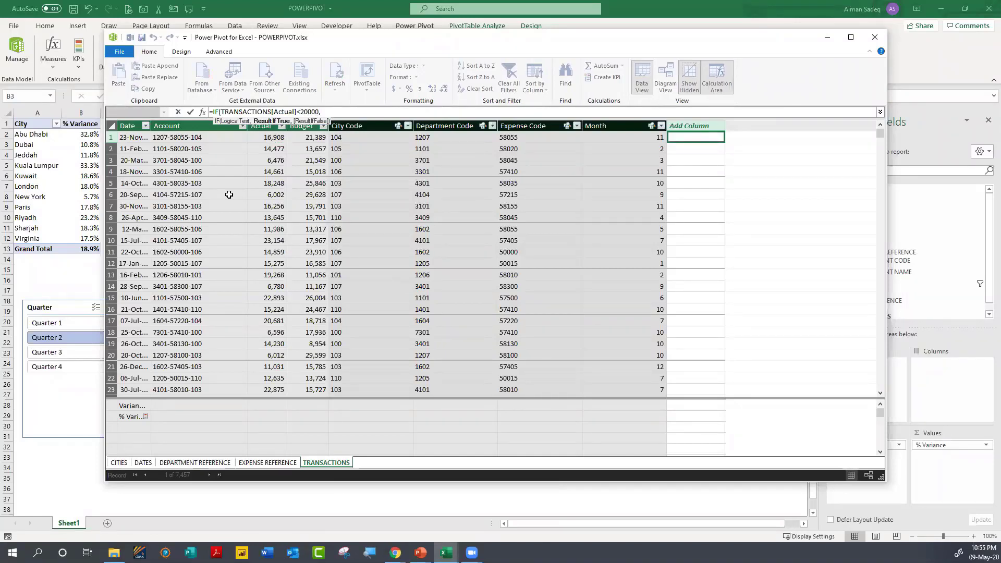
text(")
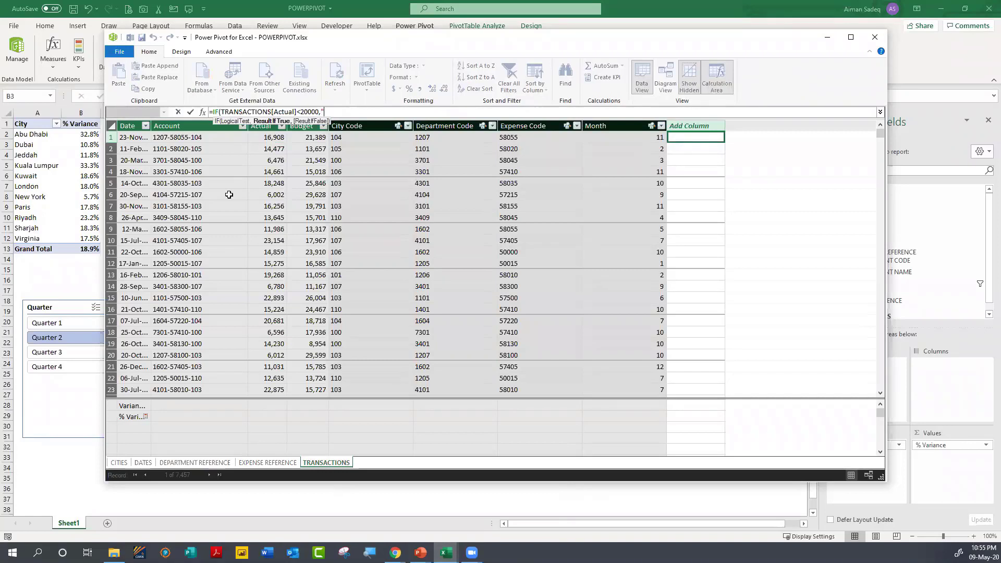
text(nO vALUE"))
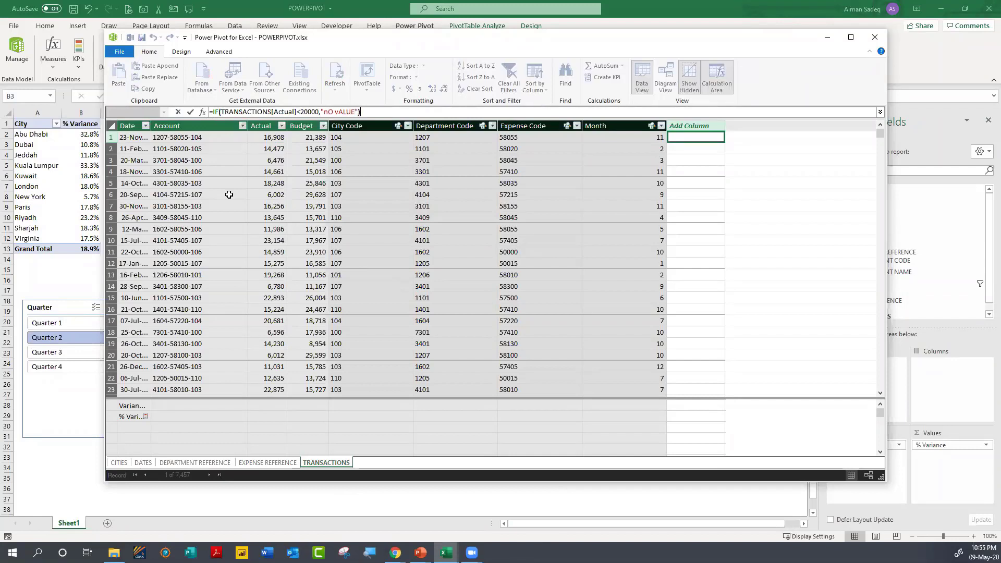
key(BackSpace)
key(BackSpace)
key(BackSpace)
key(BackSpace)
key(BackSpace)
key(BackSpace)
key(BackSpace)
key(BackSpace)
key(BackSpace)
key(BackSpace)
key(BackSpace)
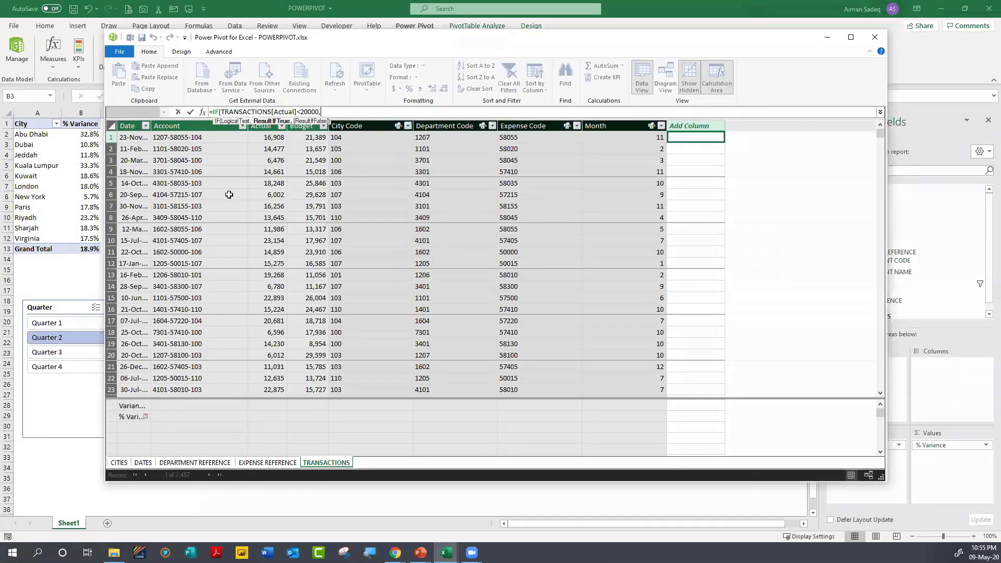
Step: Complete the IF formula with 5000 as the true result and commit the calculated column
text(5000))
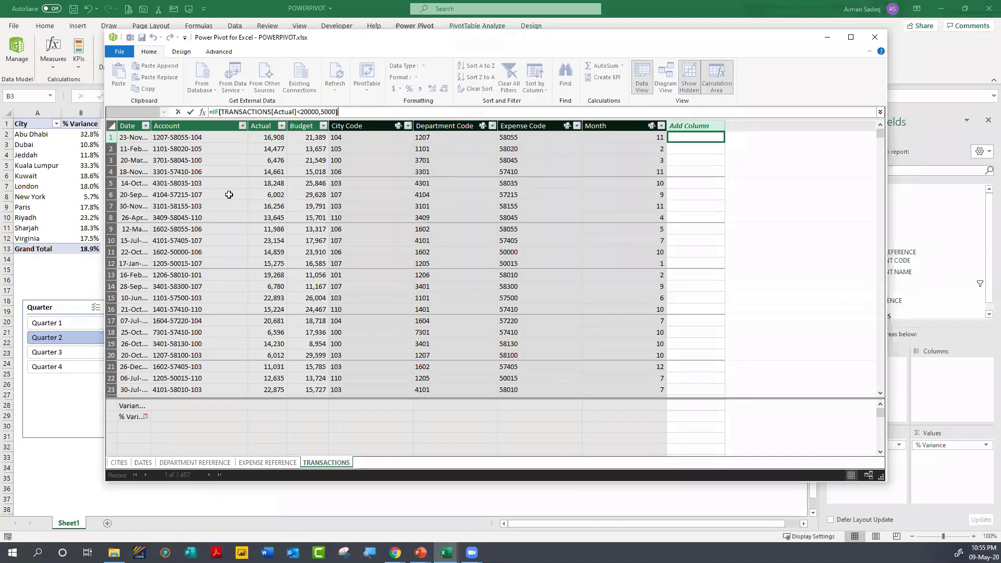
key(Return)
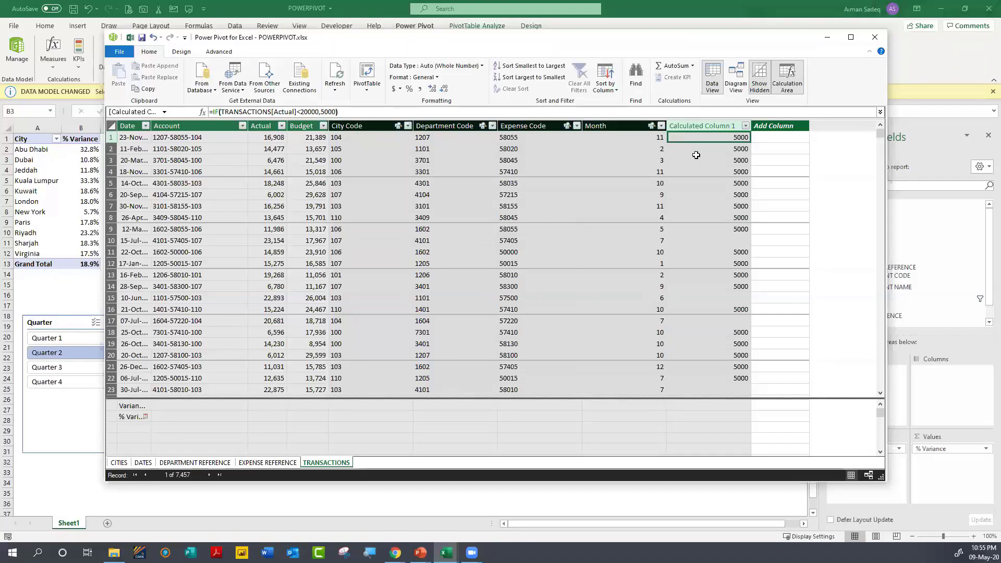
Step: Add another calculated column to TRANSACTIONS with the formula =IFERROR(TRANSACTIONS[Actual],0)
click(762, 136)
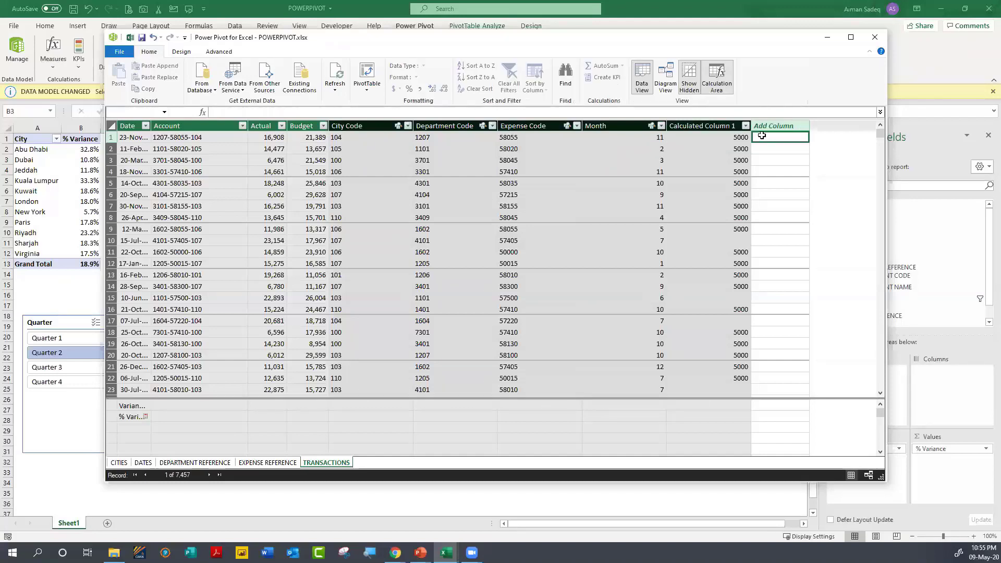
text(=IFERR)
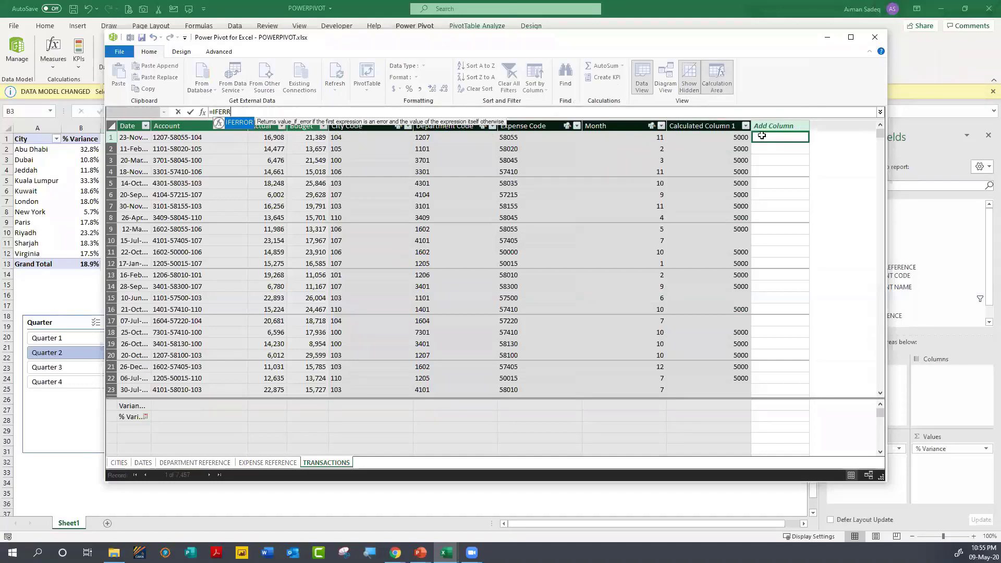
key(Tab)
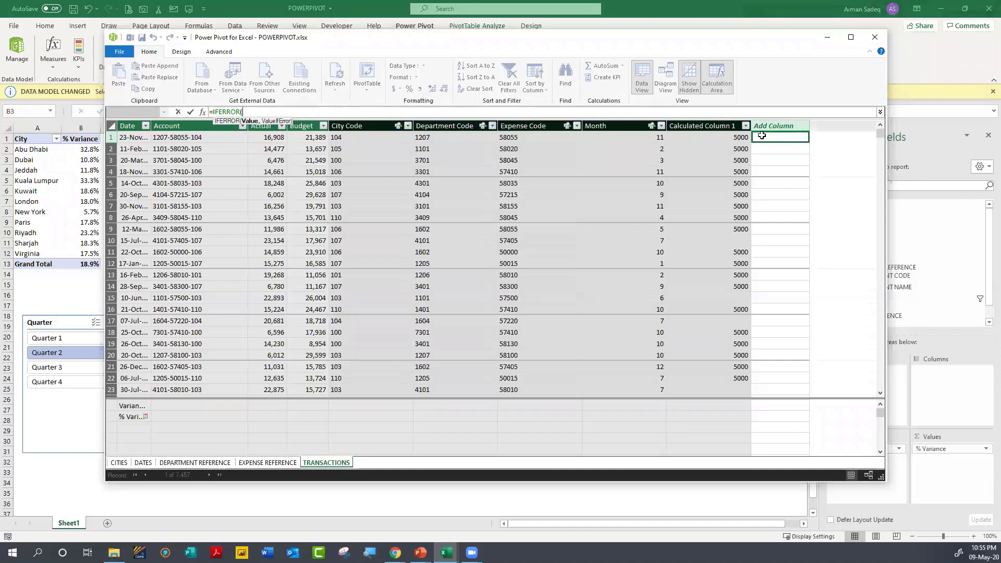
click(262, 137)
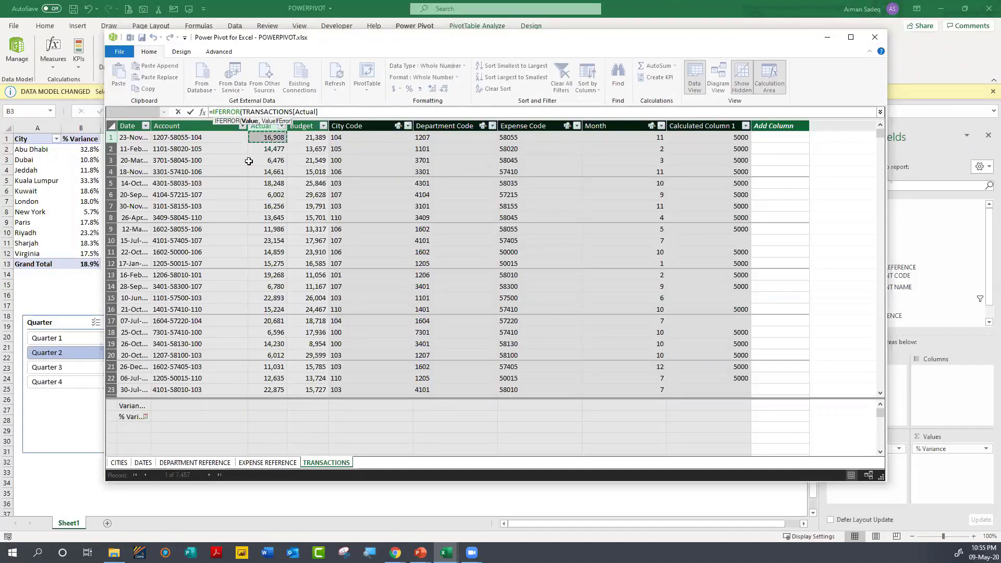
text(,0)
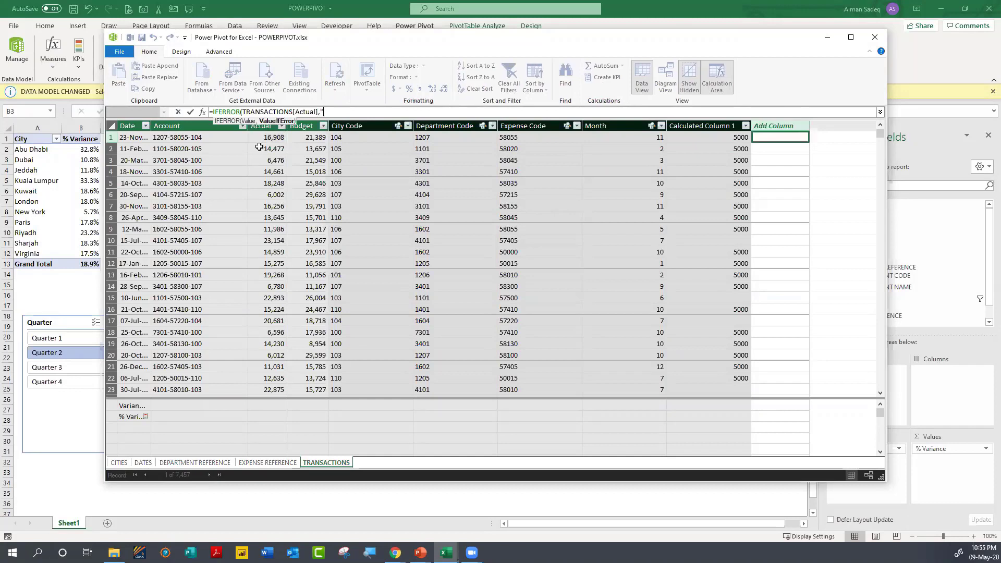
text())
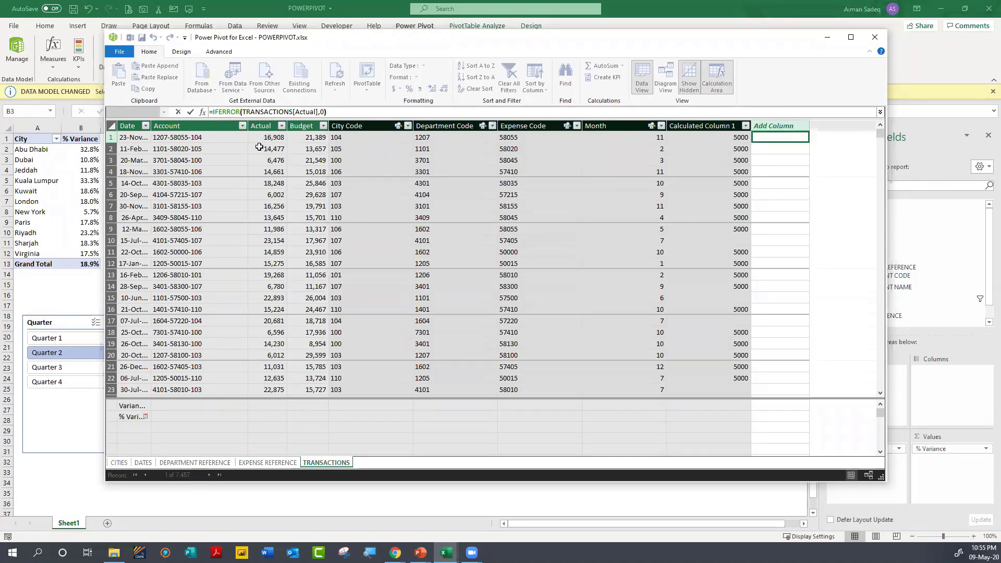
key(Return)
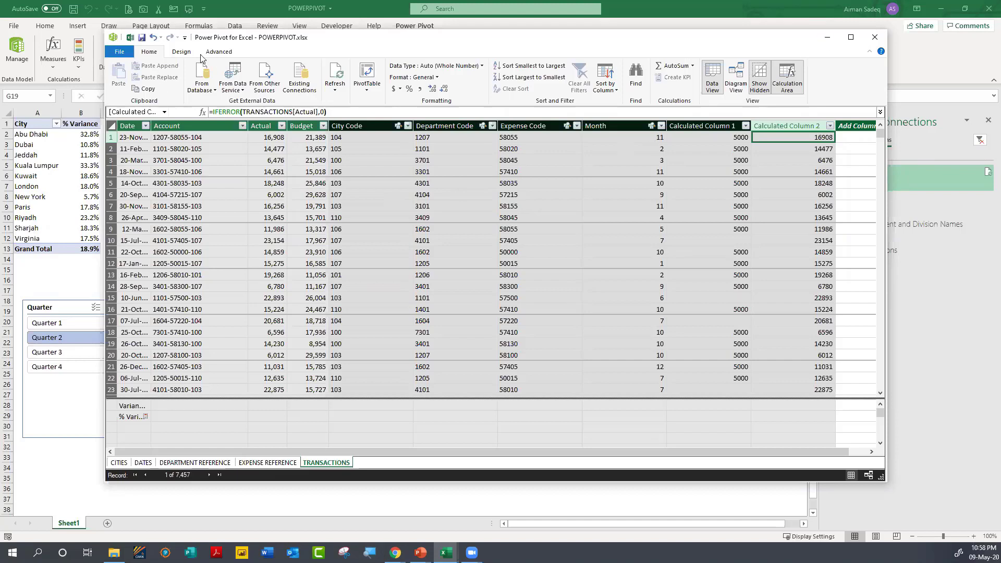
Step: Switch to the workbook and back to the data model, and view the available external data sources without importing anything
click(130, 37)
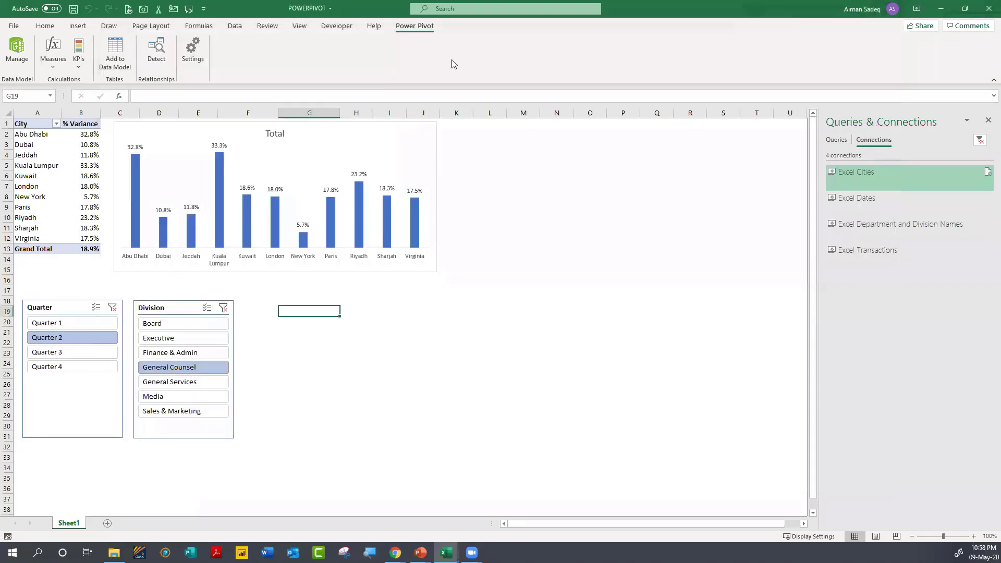
click(13, 53)
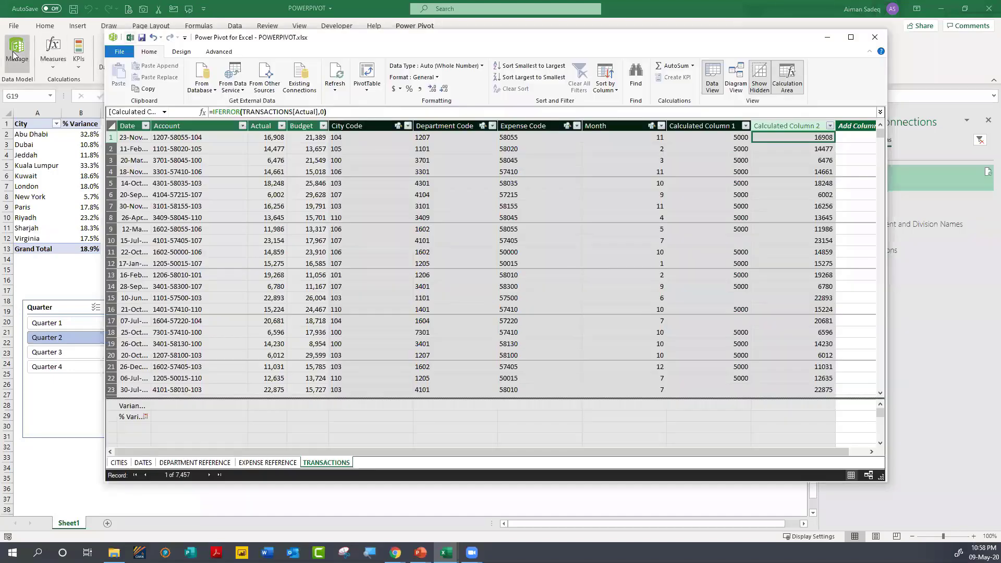
click(266, 76)
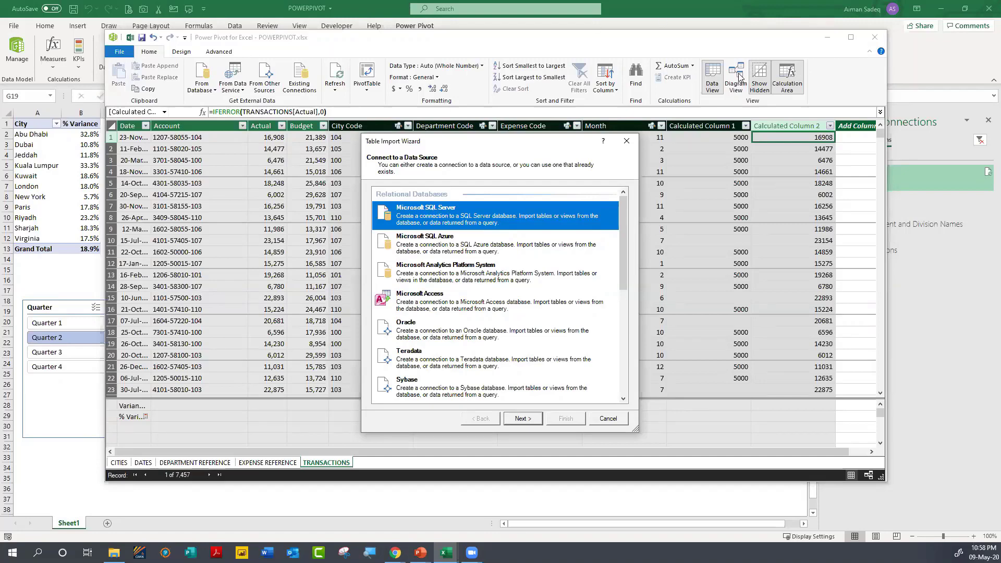
click(600, 419)
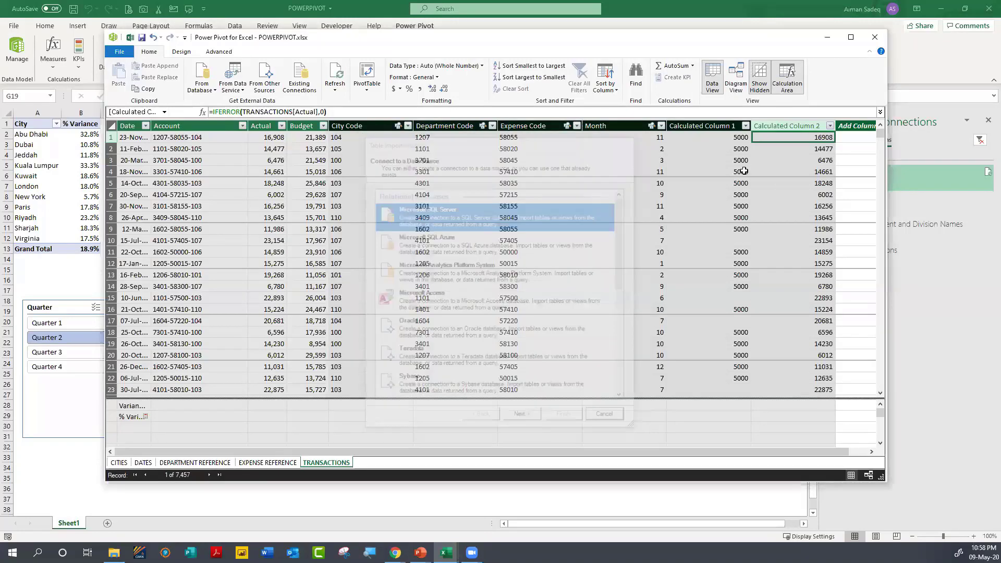
Step: Examine the table relationships in Diagram View and look through the model's tables in Data View, ending on TRANSACTIONS
click(736, 78)
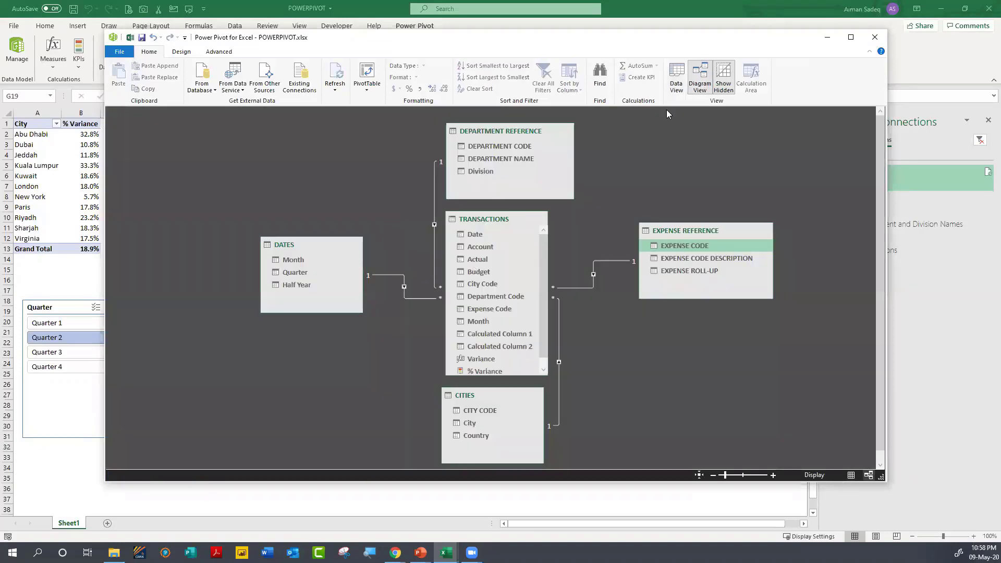
click(677, 76)
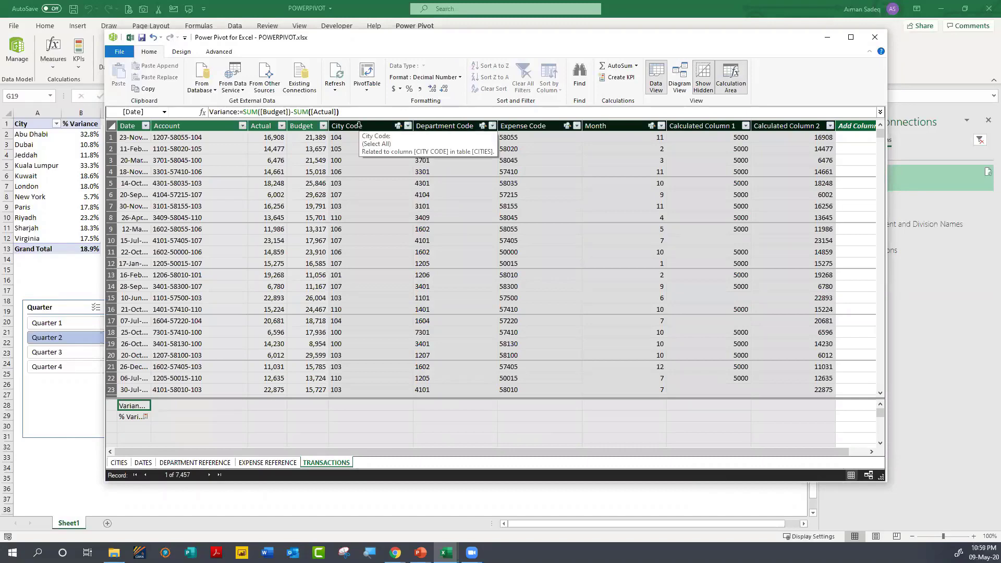
click(118, 462)
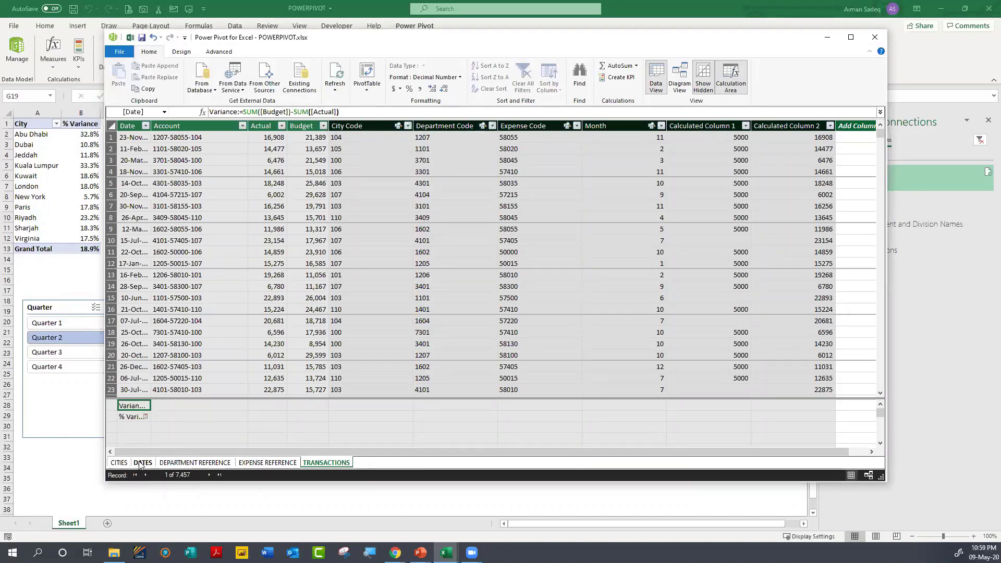
click(142, 462)
click(195, 463)
click(267, 463)
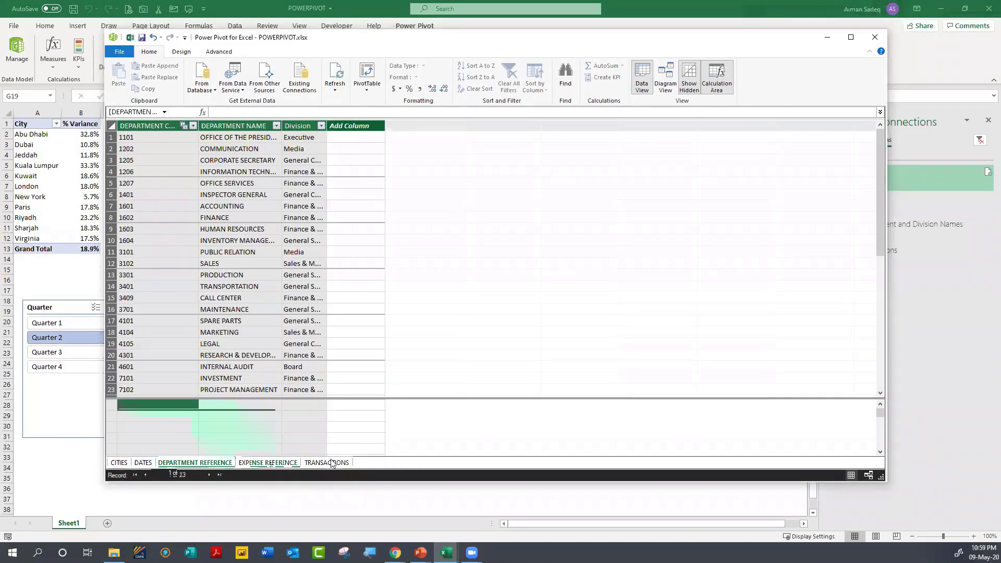
click(327, 462)
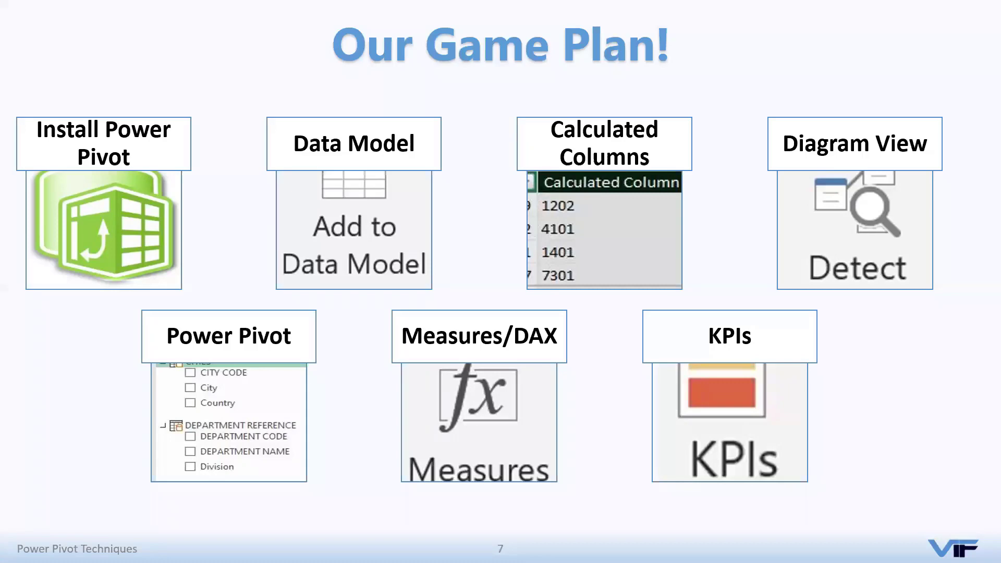
key(Right)
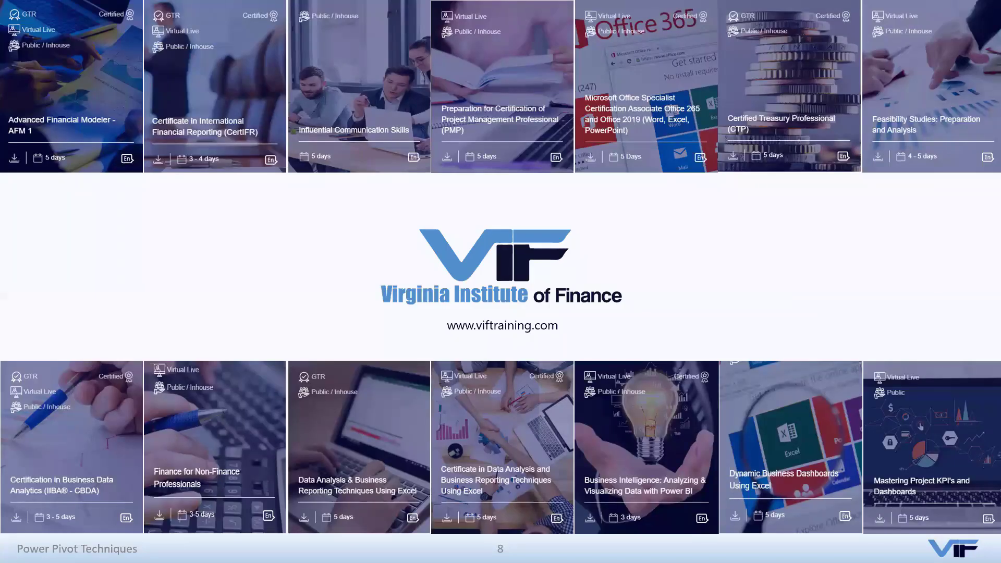